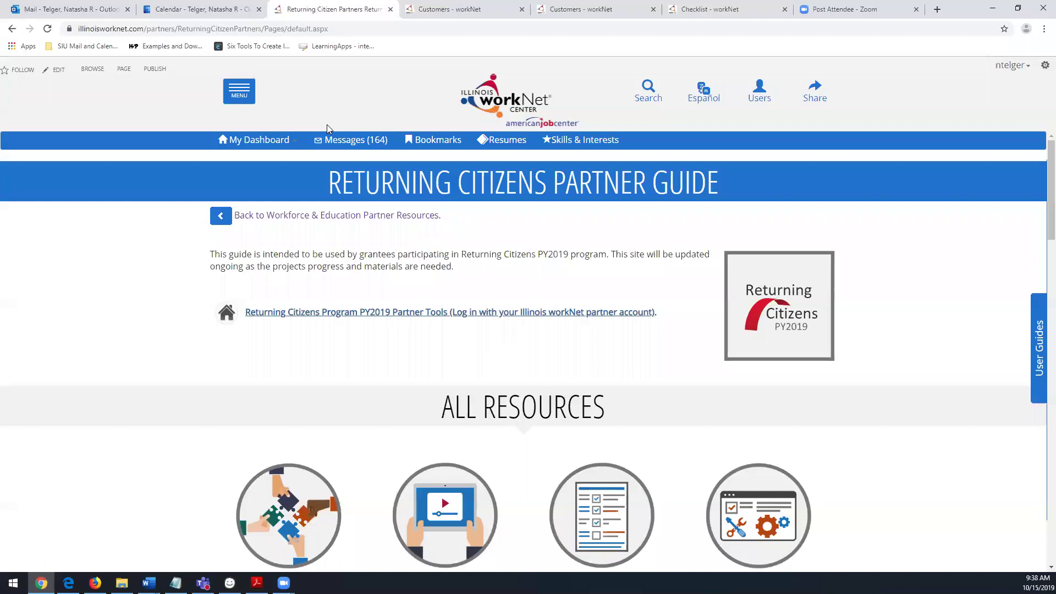
# View the My Dashboard tools, and open the Returning Citizens Partner Guide by way of the site's home and Partners pages.
pyautogui.click(268, 142)
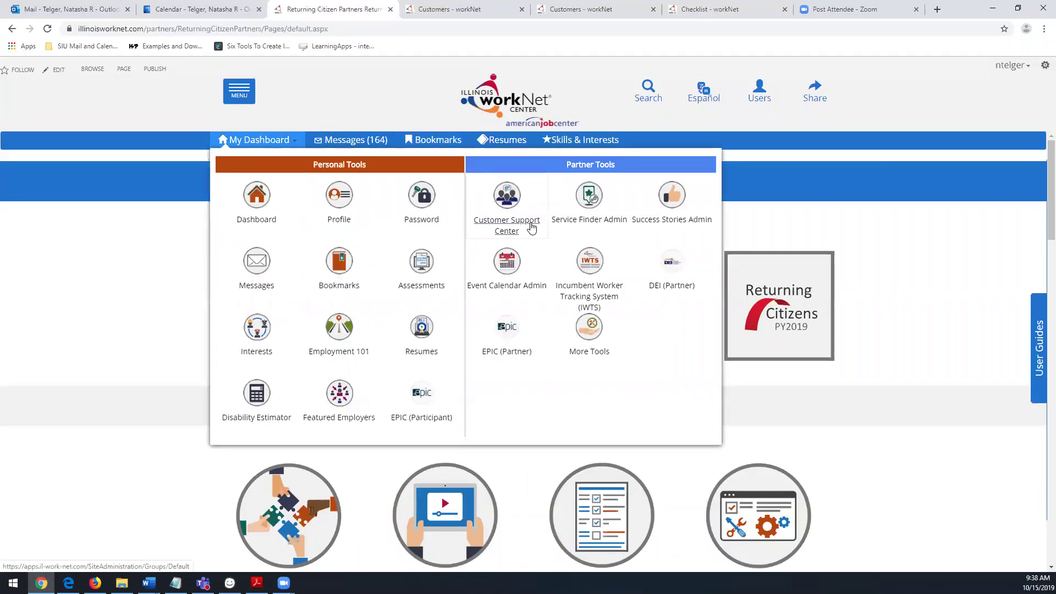
pyautogui.click(885, 289)
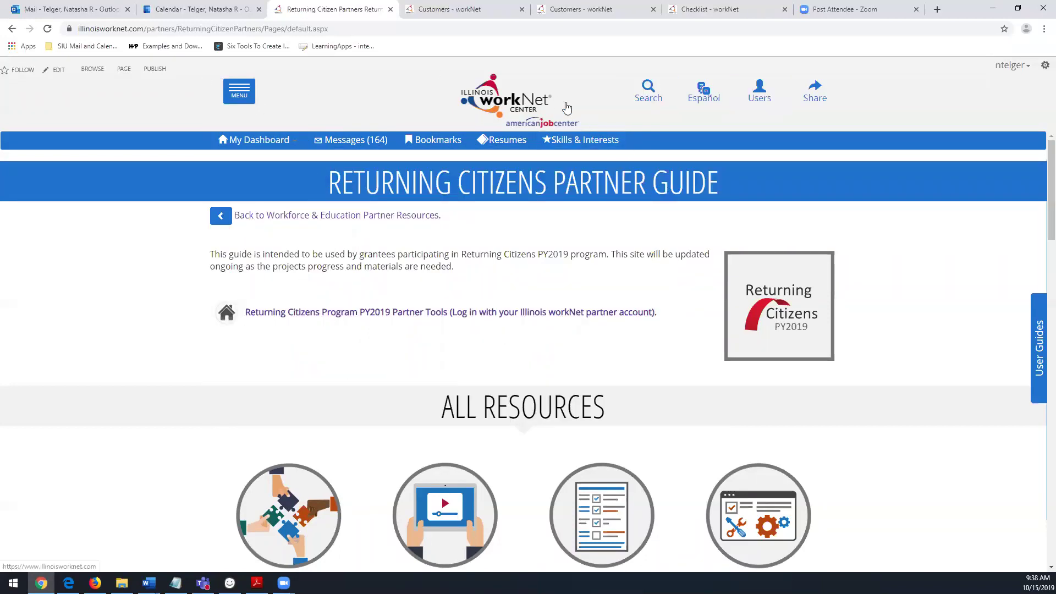
pyautogui.click(505, 109)
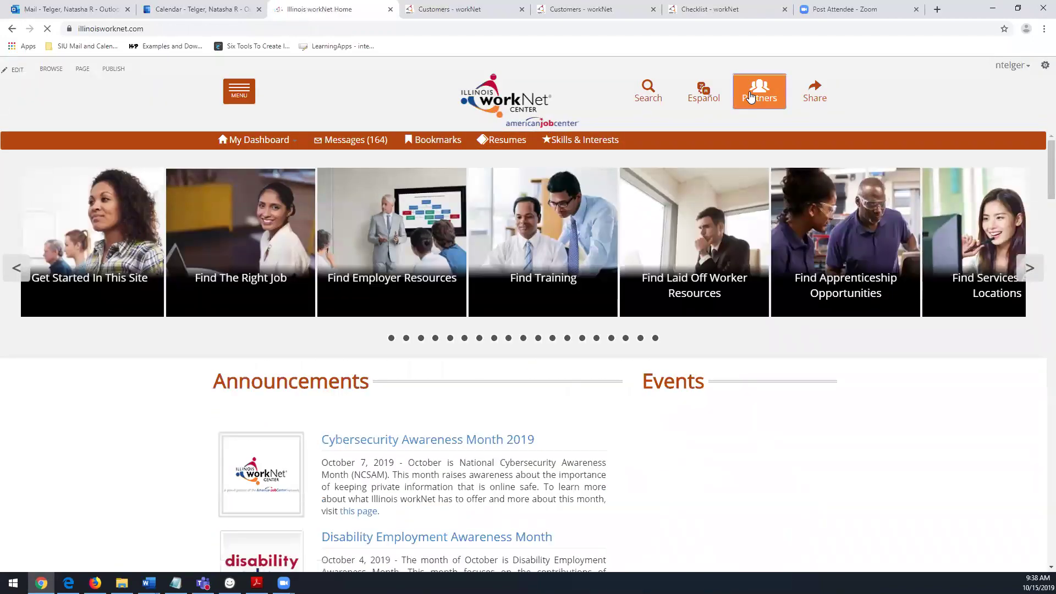
pyautogui.click(751, 96)
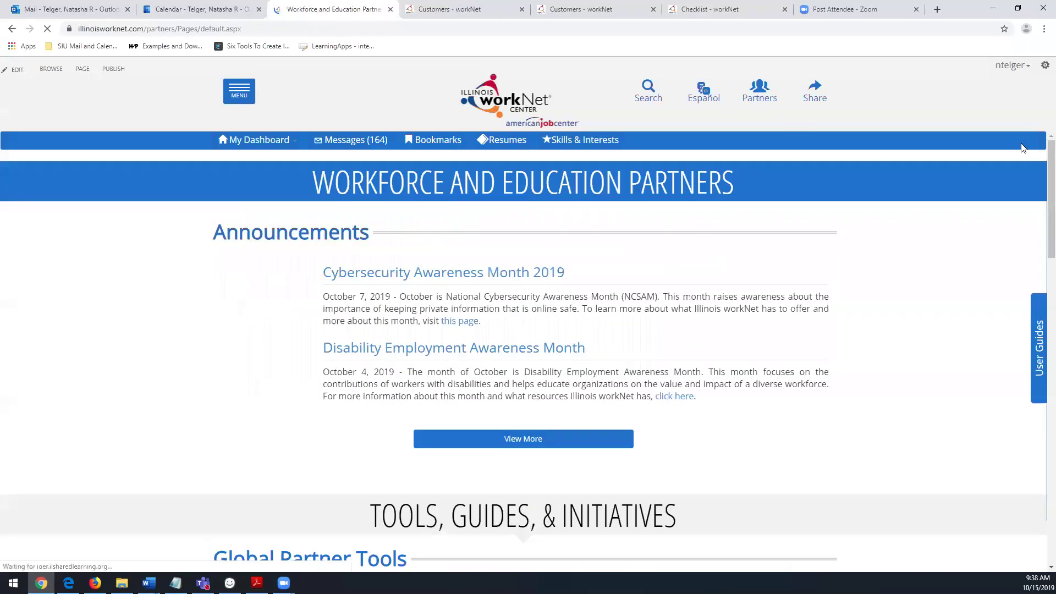
pyautogui.scroll(-15, 1040, 174)
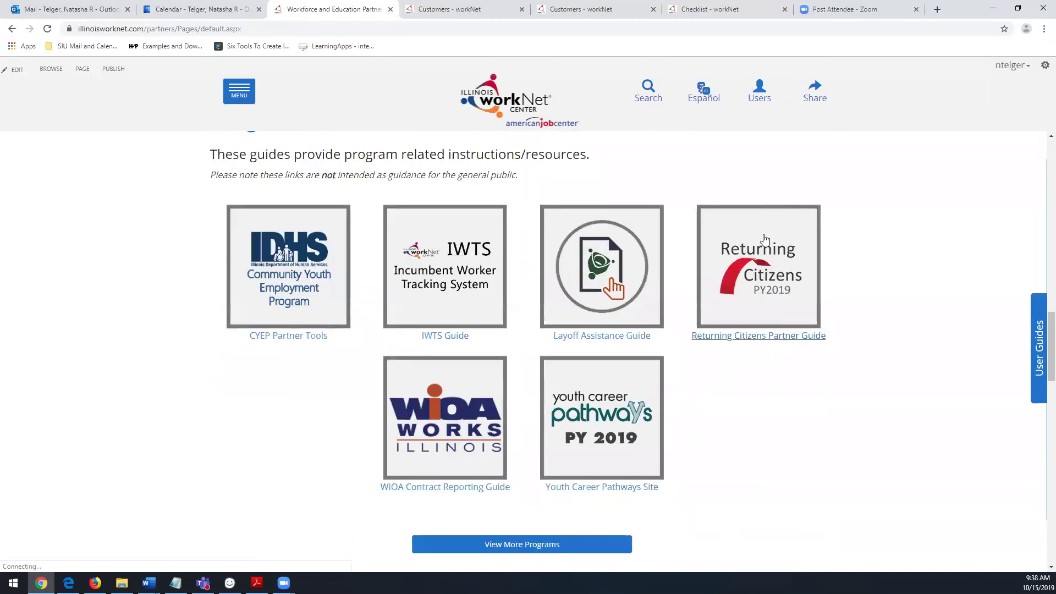
pyautogui.click(765, 253)
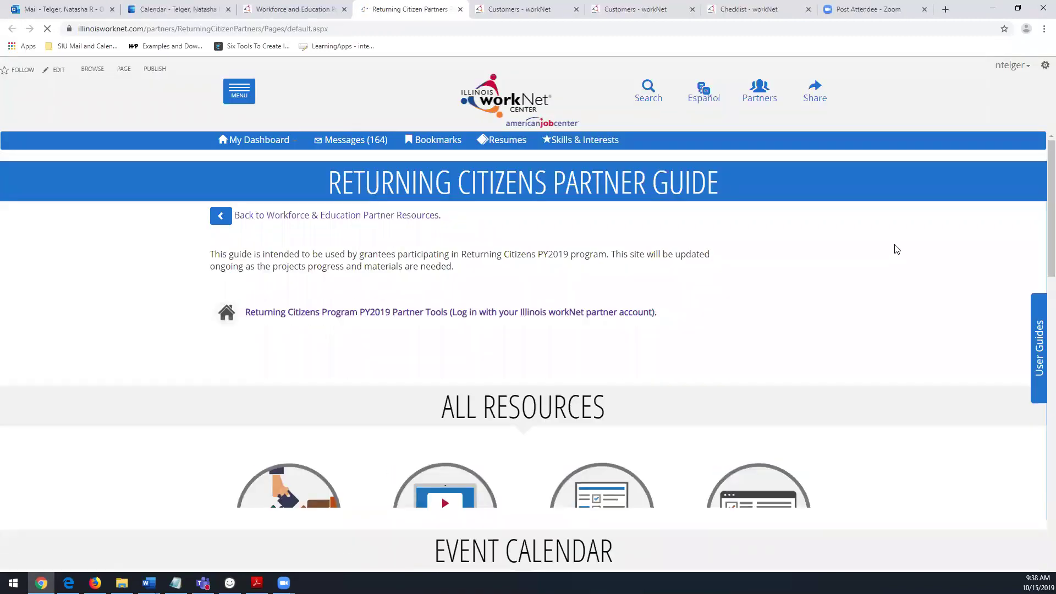
# Look over the guide's resources and open Partner Training Materials & Videos.
pyautogui.scroll(-8, 1040, 259)
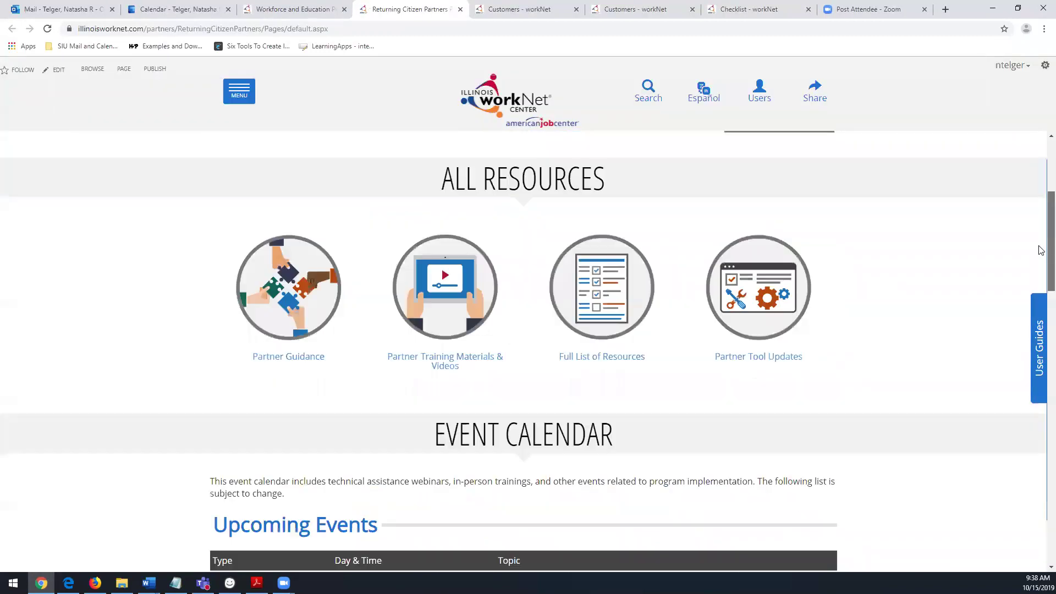
pyautogui.scroll(7, 1039, 264)
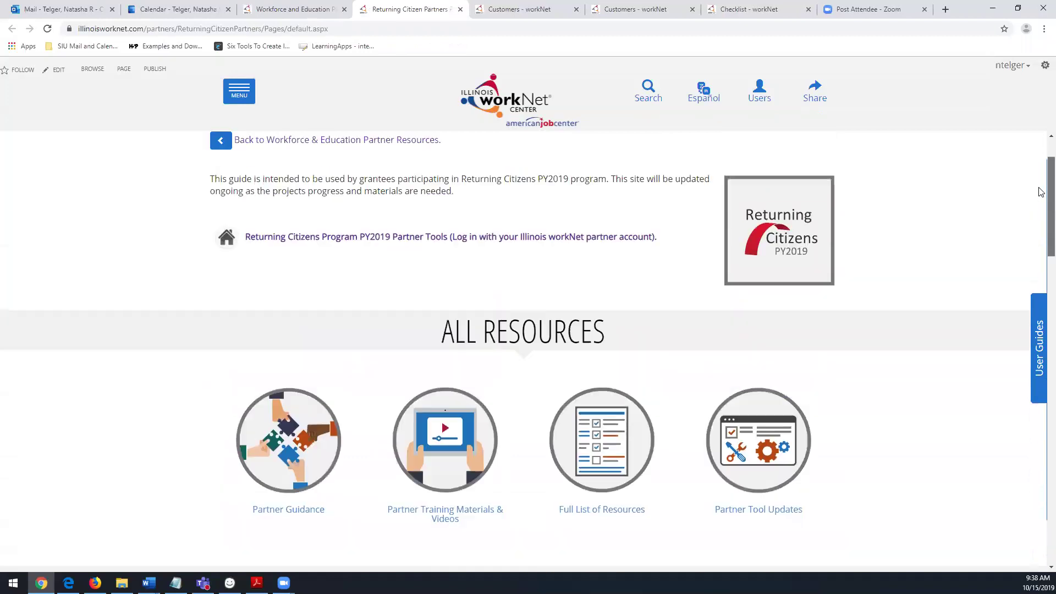
pyautogui.scroll(-1, 1041, 187)
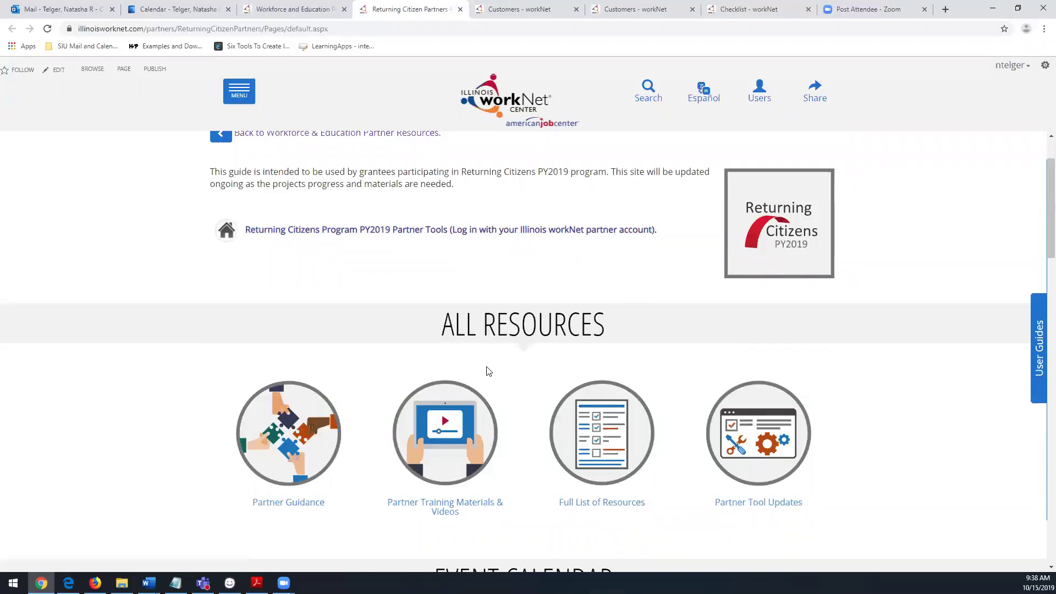
pyautogui.click(461, 505)
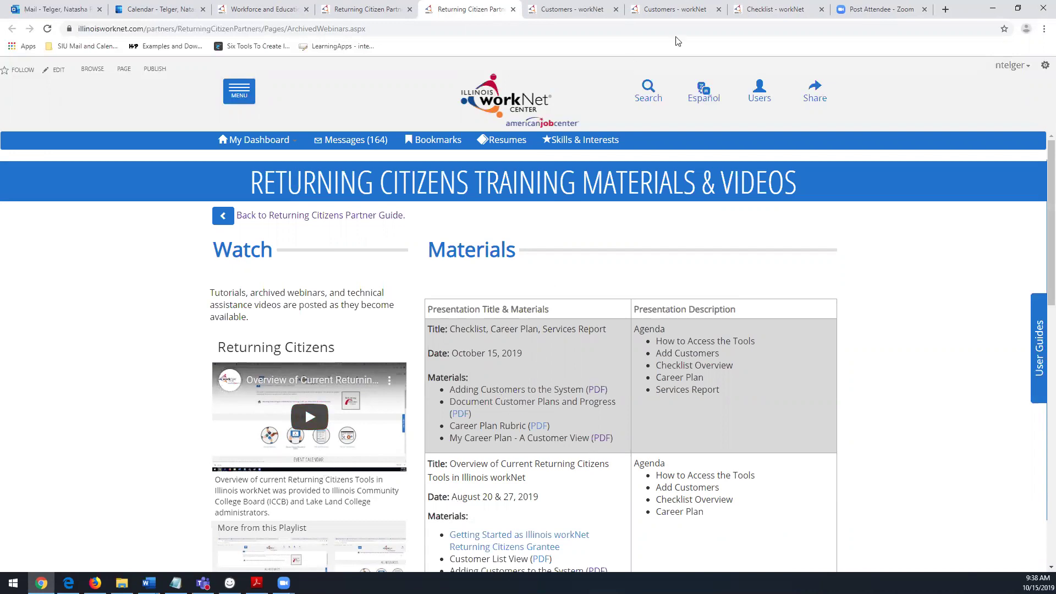
# Switch to the Returning Citizens customers page on the test site and view the Add Customer form, closing it without entering anything.
pyautogui.click(572, 12)
pyautogui.click(664, 11)
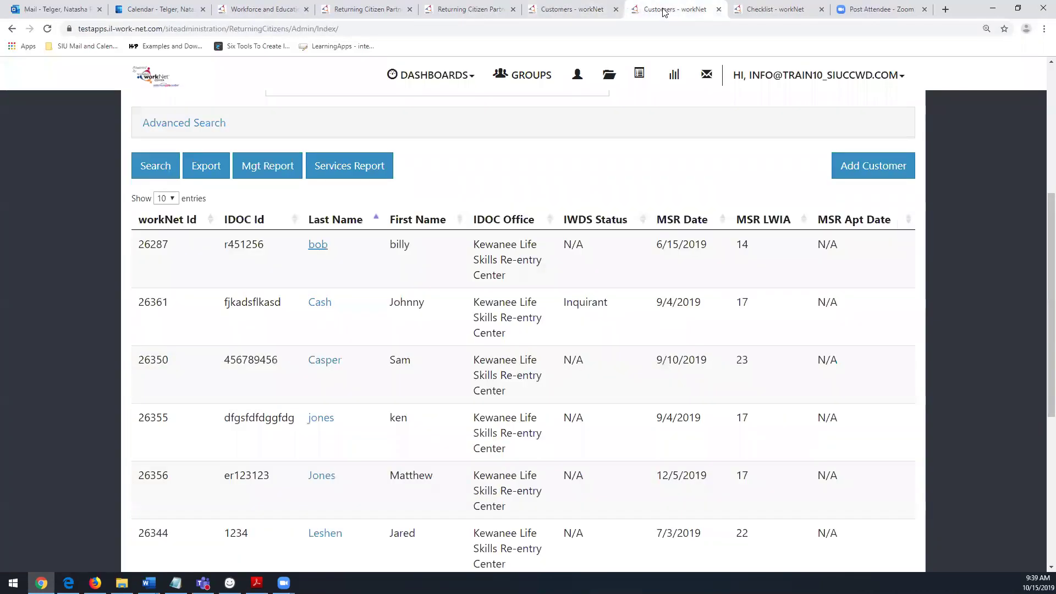
pyautogui.moveTo(1041, 282); pyautogui.dragTo(1040, 140)
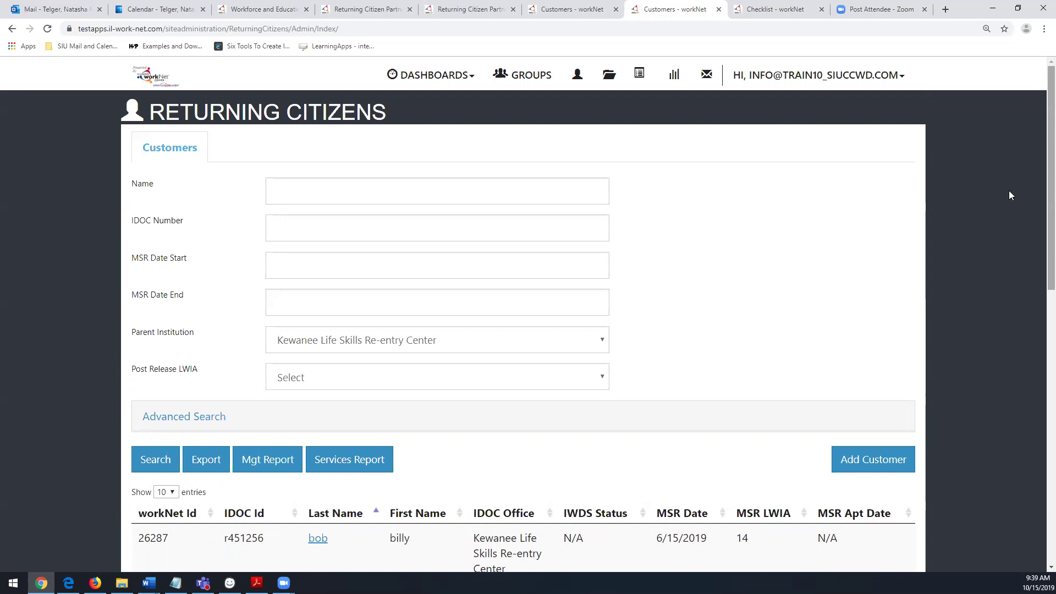
pyautogui.click(887, 462)
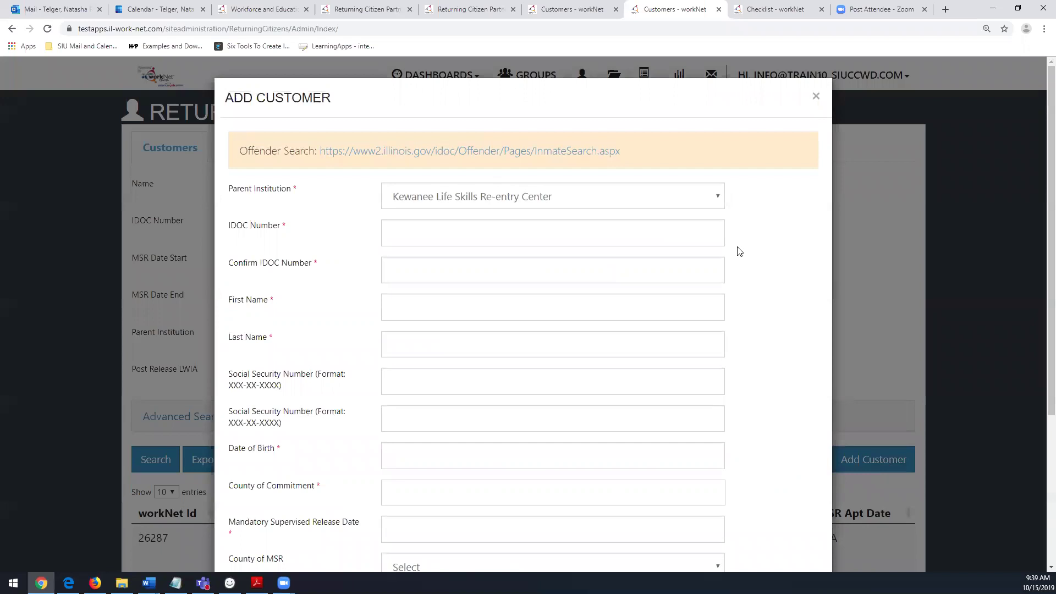
pyautogui.click(816, 98)
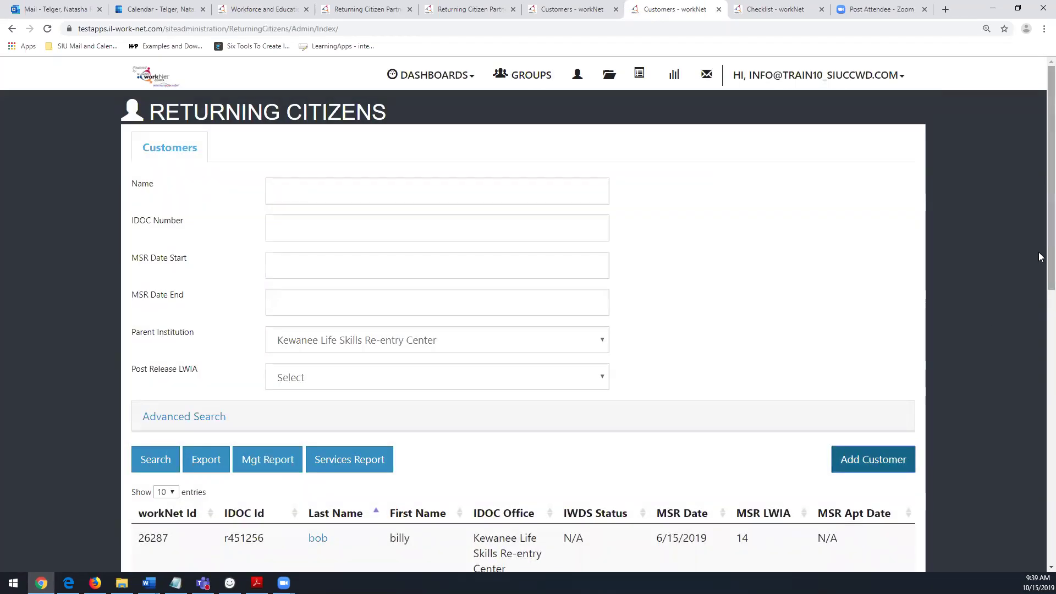
# Examine the Returning Citizens search filters and the columns of the customer list.
pyautogui.scroll(-2, 1039, 266)
pyautogui.scroll(-1, 1038, 283)
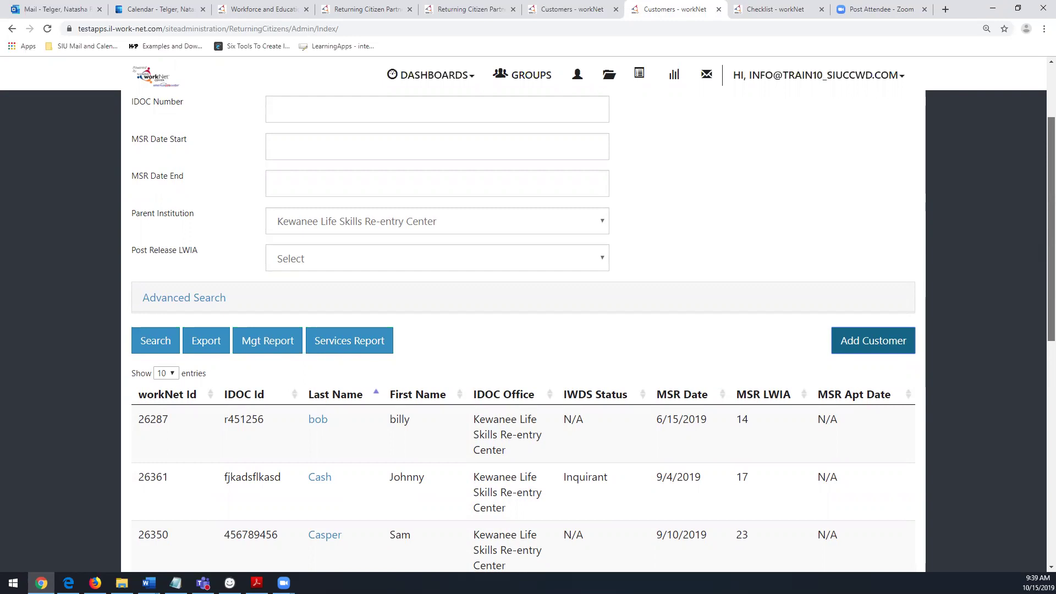
pyautogui.scroll(-2, 1040, 286)
pyautogui.scroll(2, 1040, 309)
pyautogui.scroll(-1, 1040, 309)
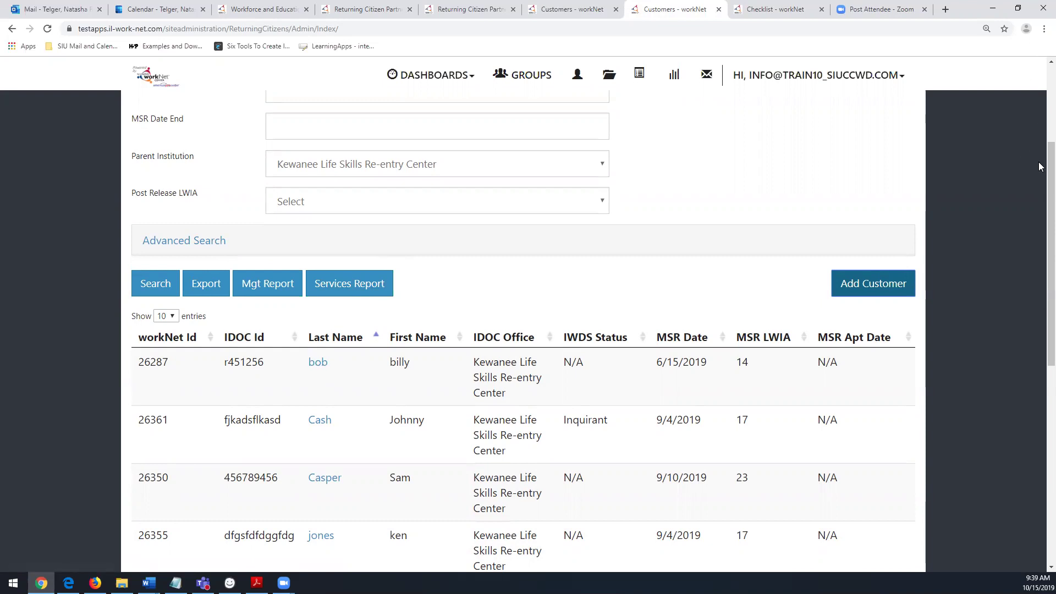
pyautogui.scroll(3, 1039, 168)
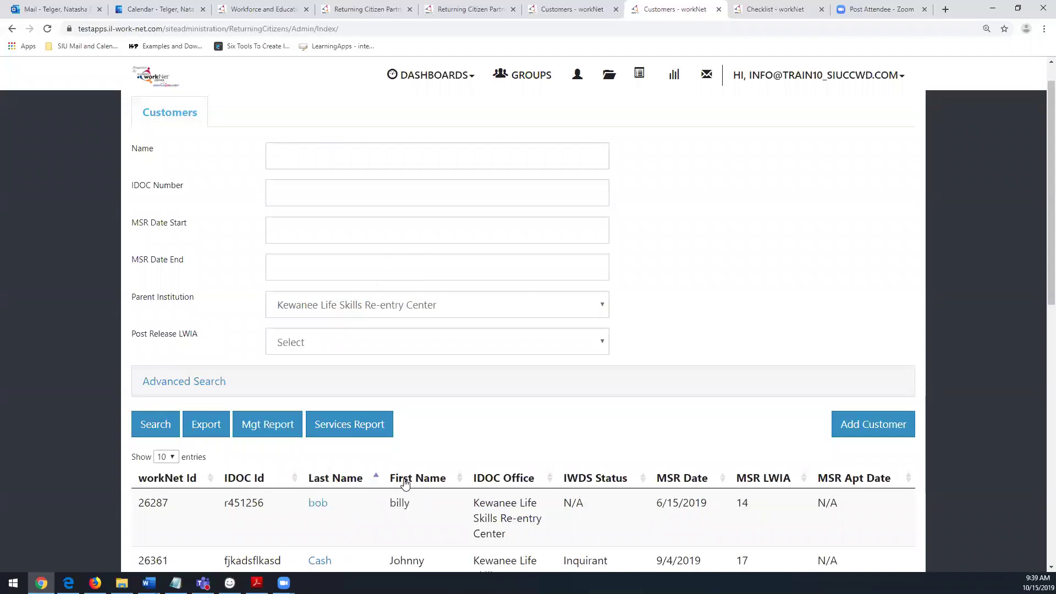
pyautogui.scroll(-2, 1039, 319)
pyautogui.scroll(-4, 1039, 319)
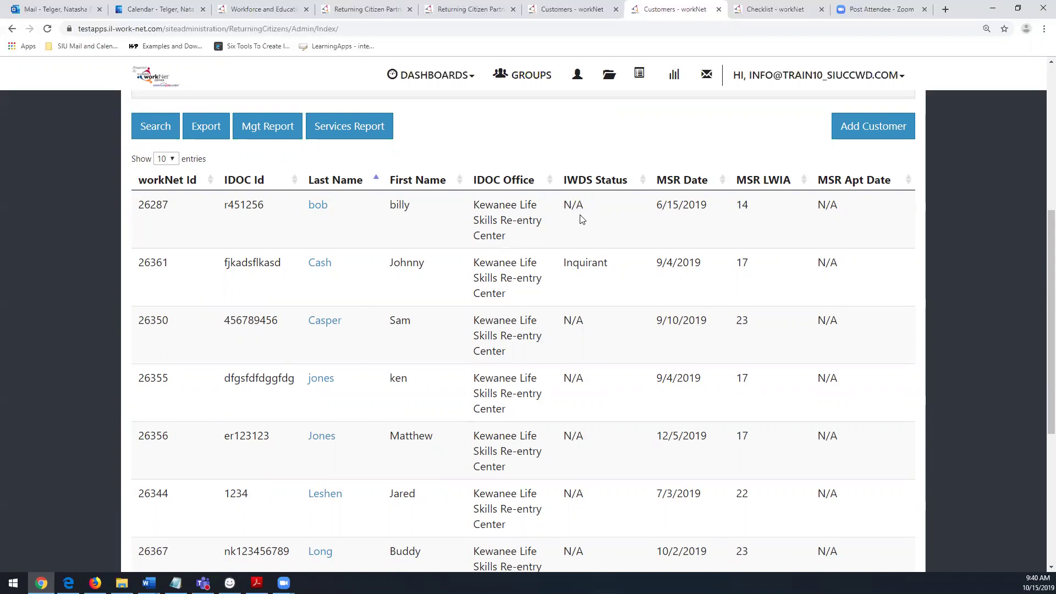
# Open the first listed customer's record, check the already opened Checklist page, and bring up the customer's Overview.
pyautogui.click(318, 205)
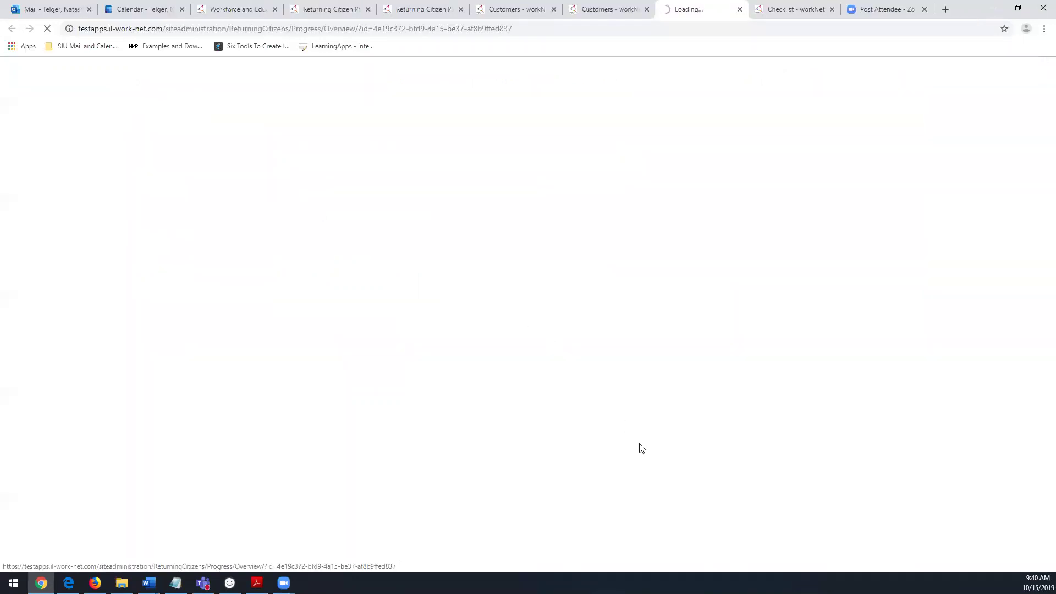
pyautogui.click(807, 11)
pyautogui.moveTo(1041, 301); pyautogui.dragTo(1040, 114)
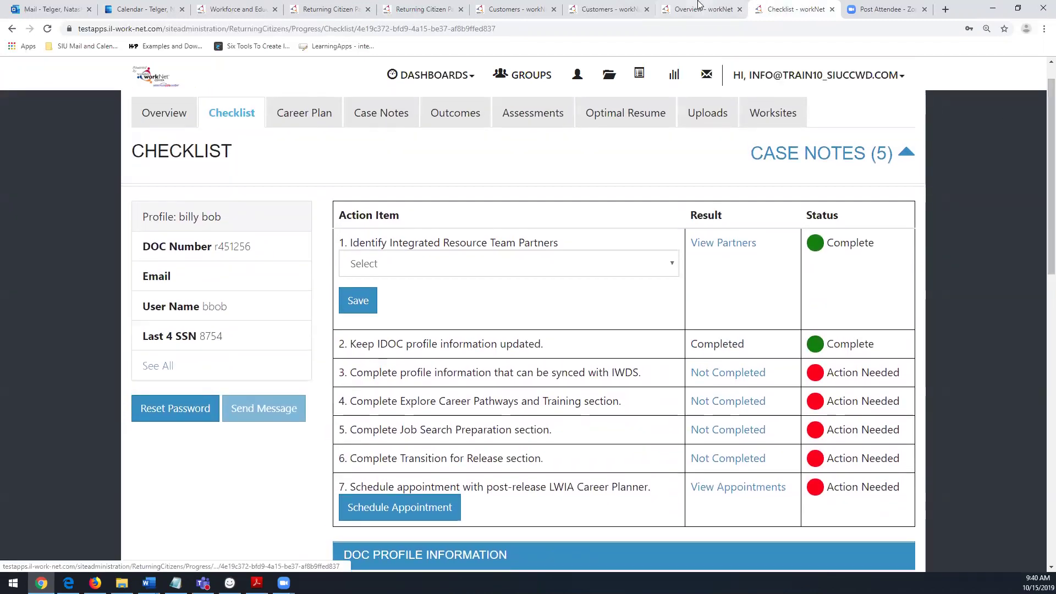
pyautogui.click(696, 9)
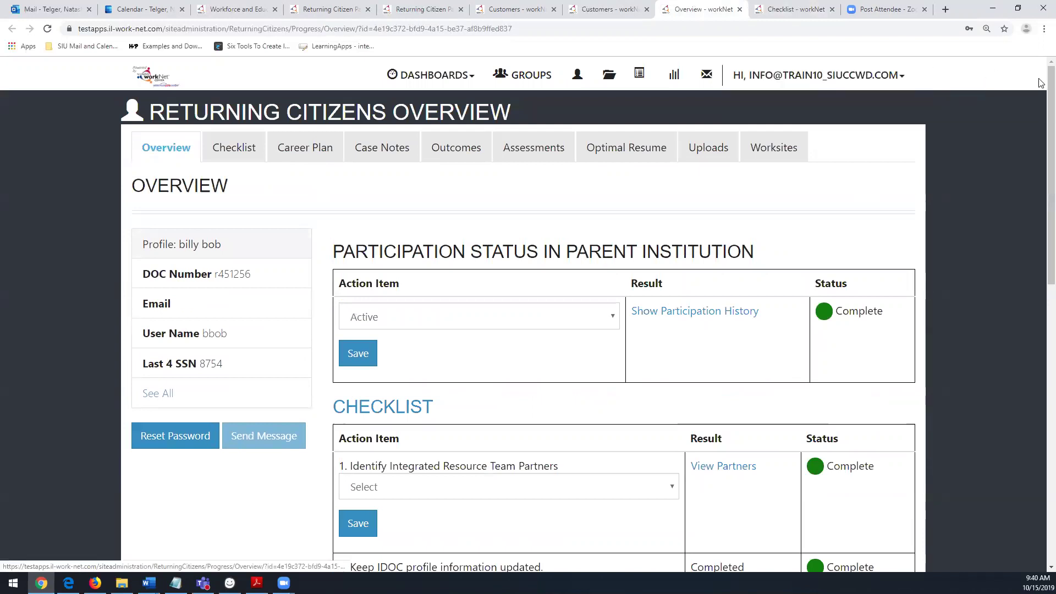
# Examine the customer's Overview, from participation status through the checklist, career plan and outcome status sections.
pyautogui.scroll(-1, 1040, 88)
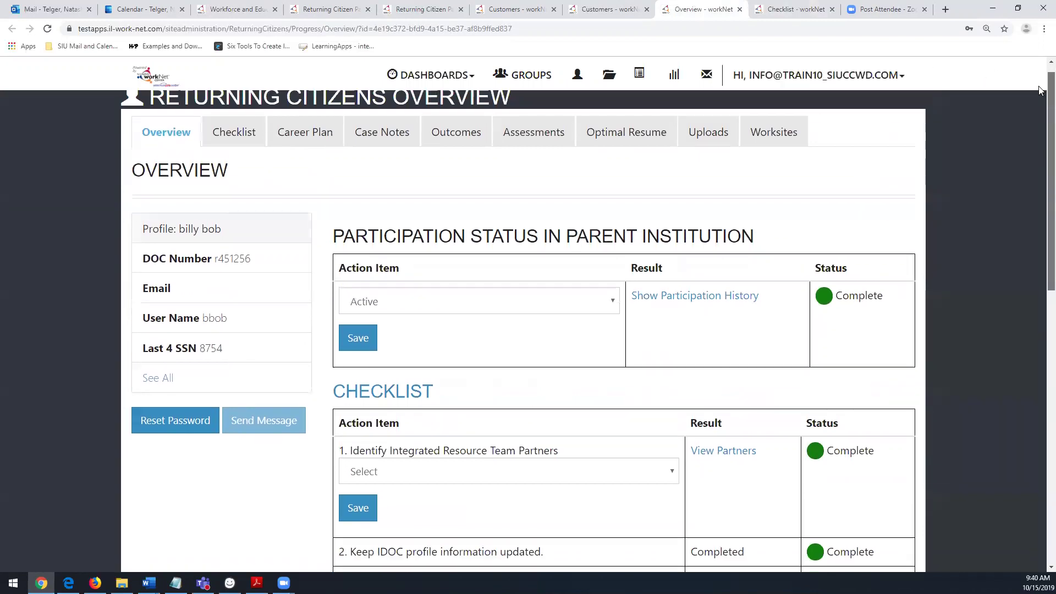
pyautogui.scroll(-2, 1041, 88)
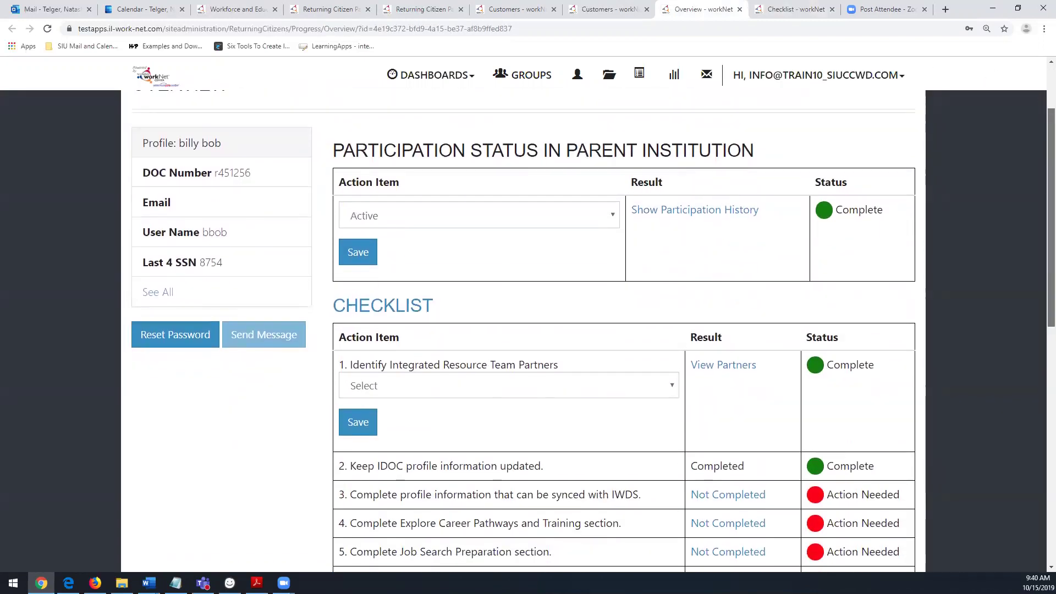
pyautogui.scroll(-2, 593, 333)
pyautogui.scroll(-5, 593, 334)
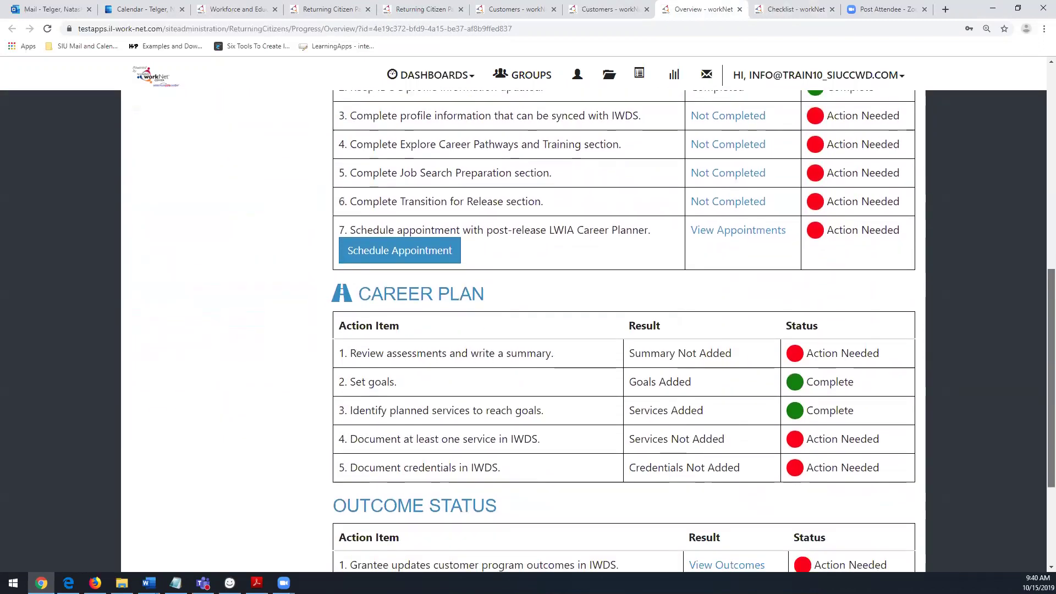
pyautogui.scroll(-4, 593, 333)
pyautogui.scroll(4, 593, 333)
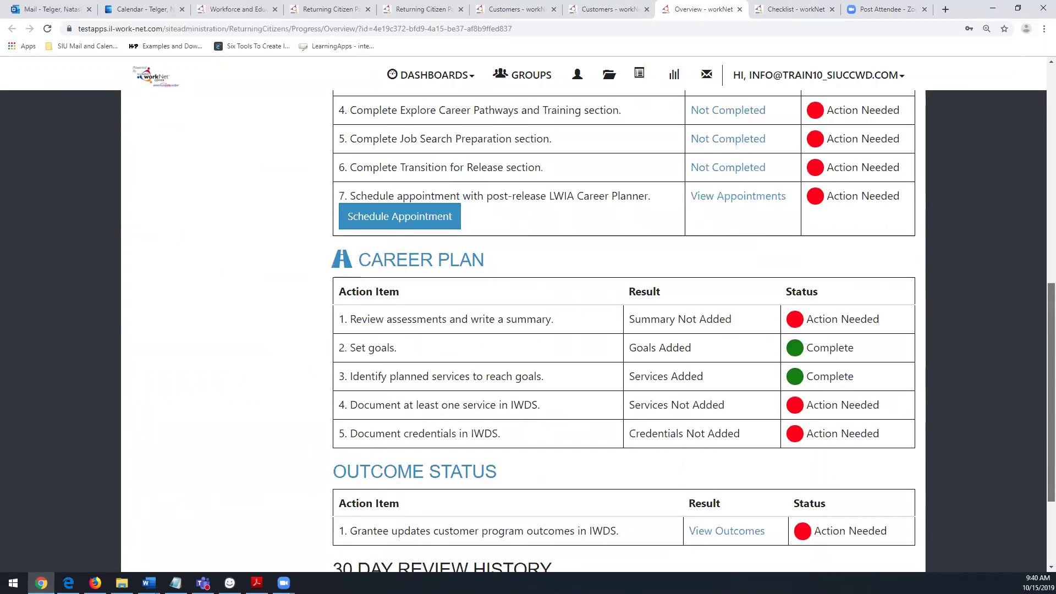
pyautogui.scroll(7, 593, 333)
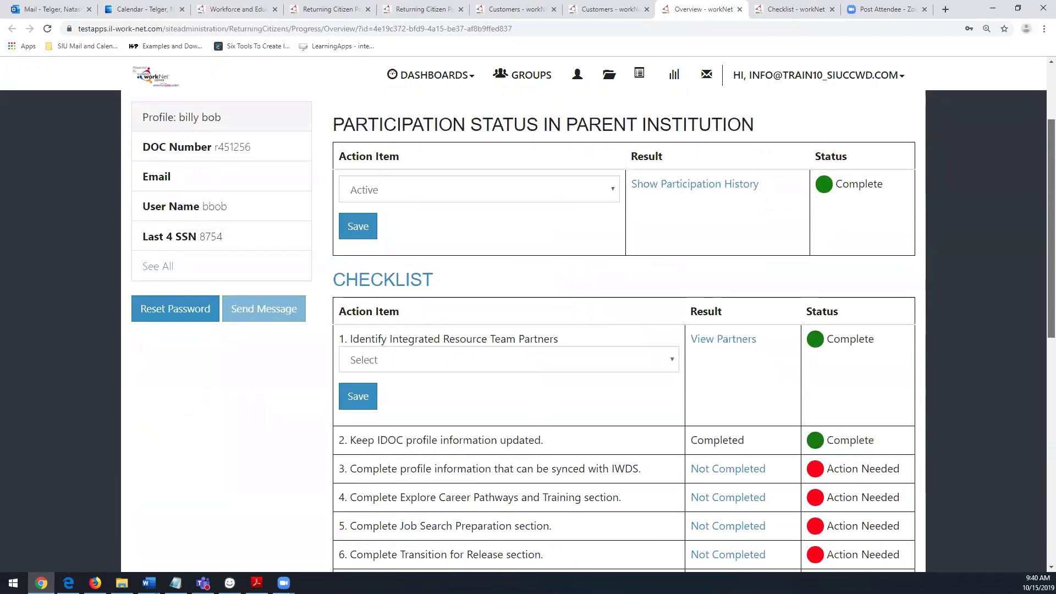
pyautogui.scroll(3, 933, 233)
pyautogui.scroll(-1, 933, 234)
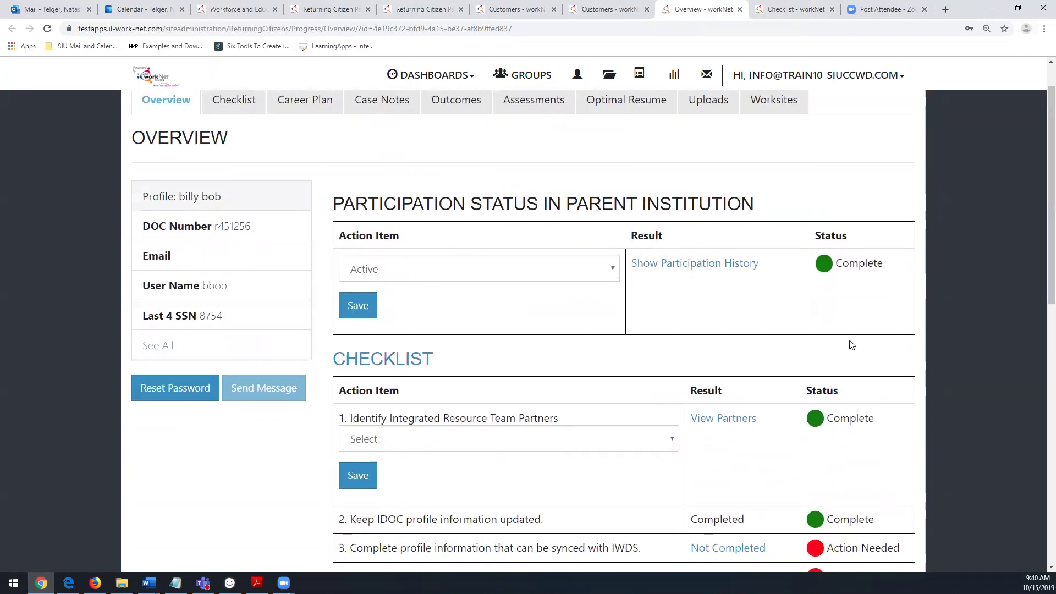
# View the partners available for the checklist item Identify Integrated Resource Team Partners without choosing one.
pyautogui.click(673, 442)
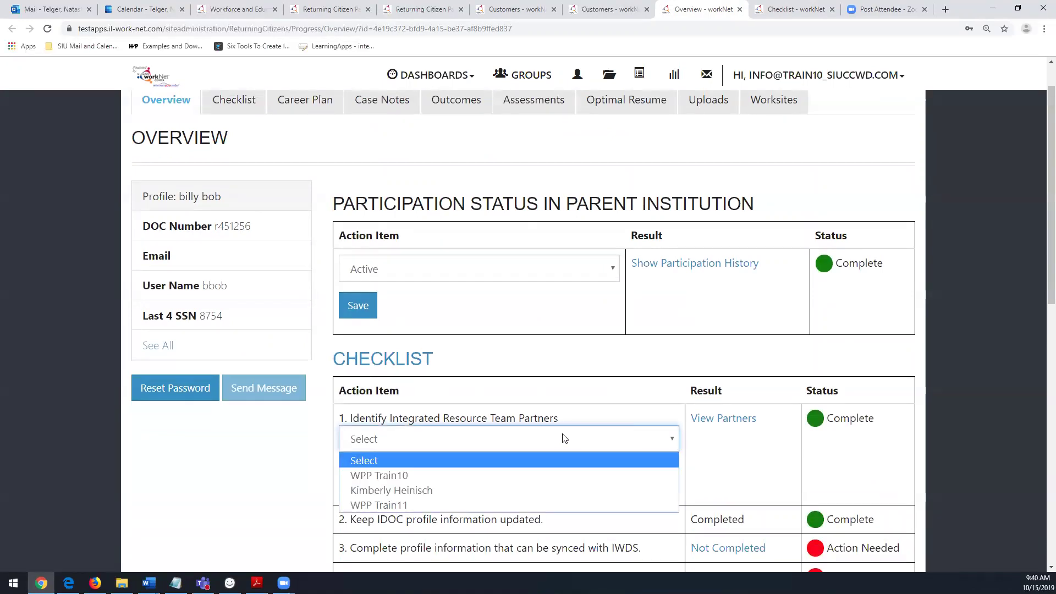
pyautogui.click(575, 415)
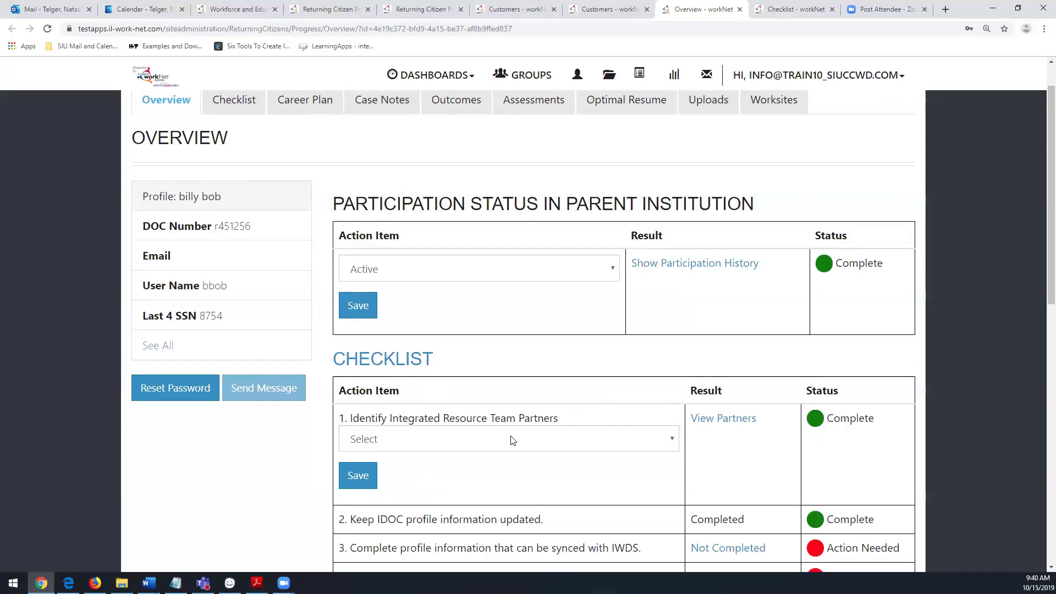
pyautogui.click(672, 443)
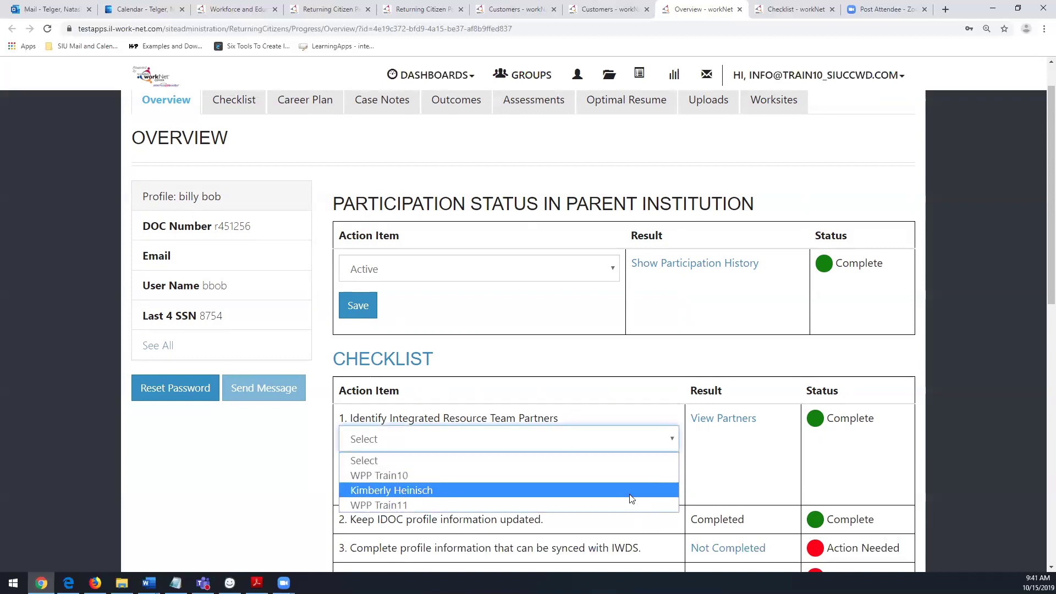
pyautogui.click(675, 440)
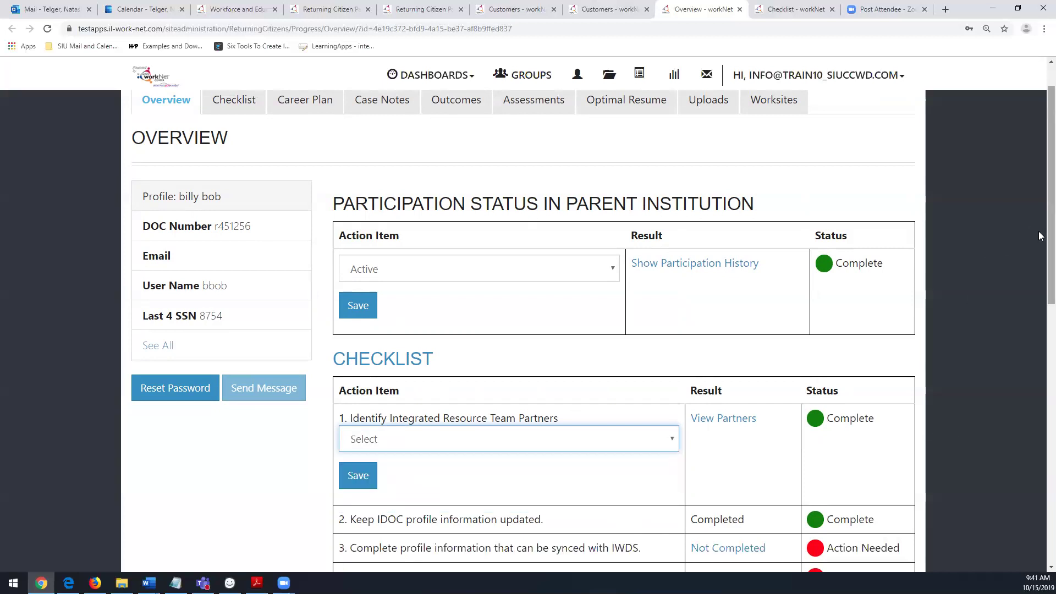
# View the options for participation status in the parent institution and review the customer's participation history.
pyautogui.scroll(-3, 1038, 231)
pyautogui.scroll(3, 1038, 226)
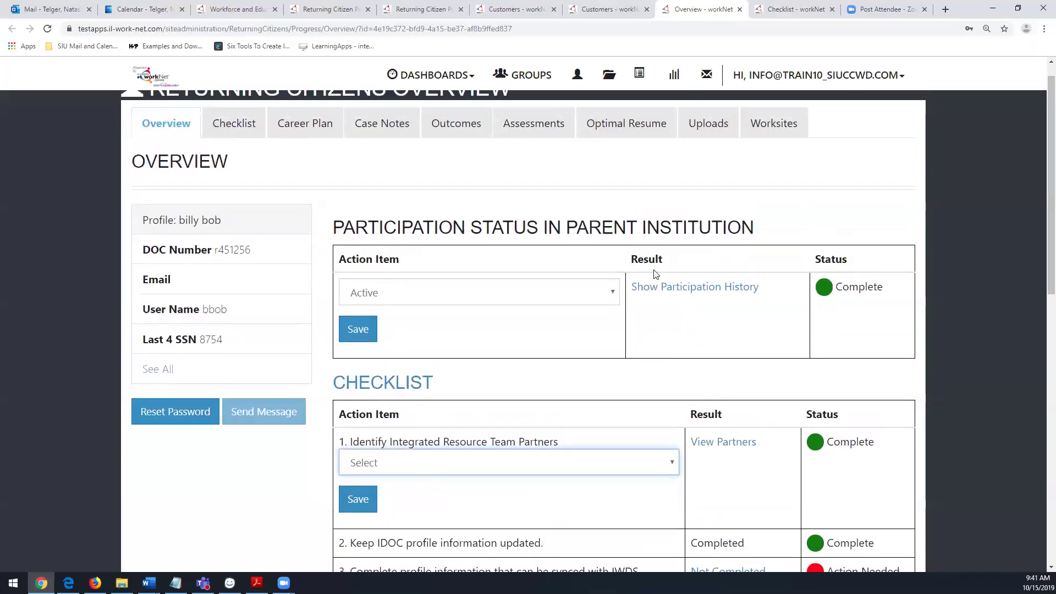
pyautogui.click(614, 297)
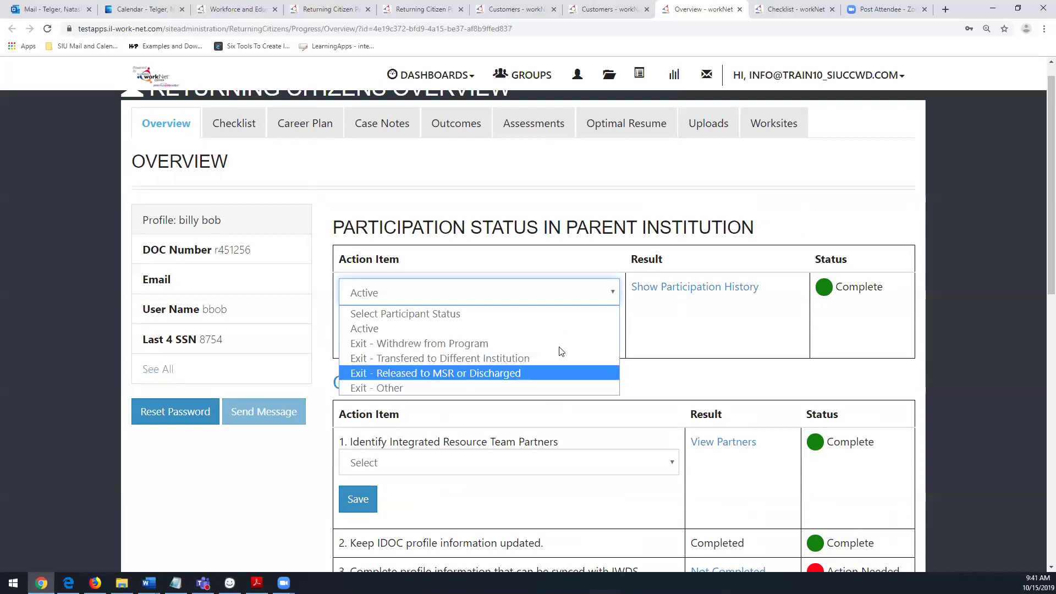
pyautogui.click(566, 325)
pyautogui.click(752, 290)
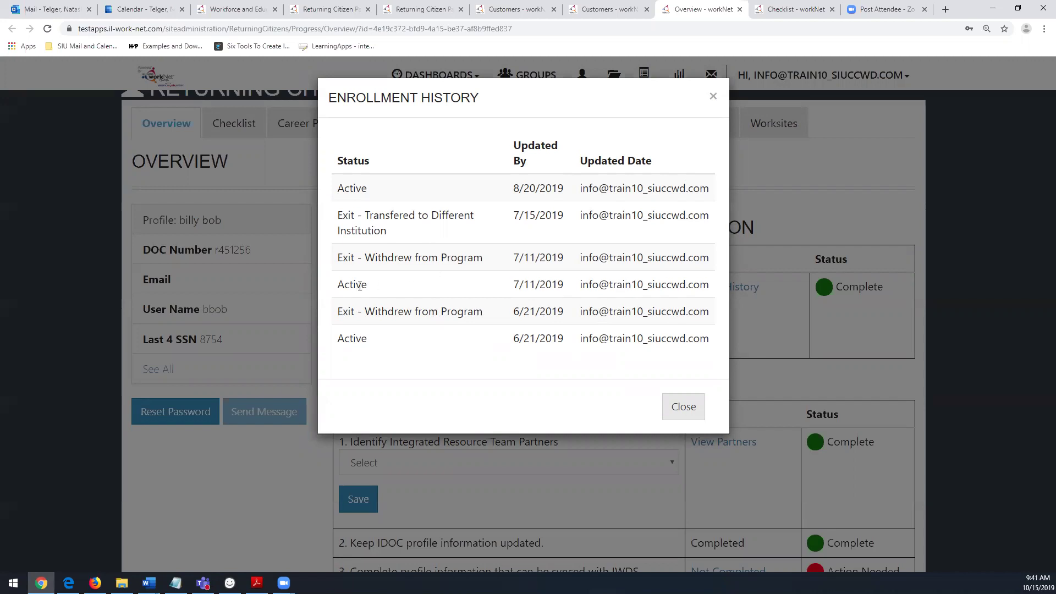
pyautogui.click(714, 98)
pyautogui.scroll(-10, 1041, 149)
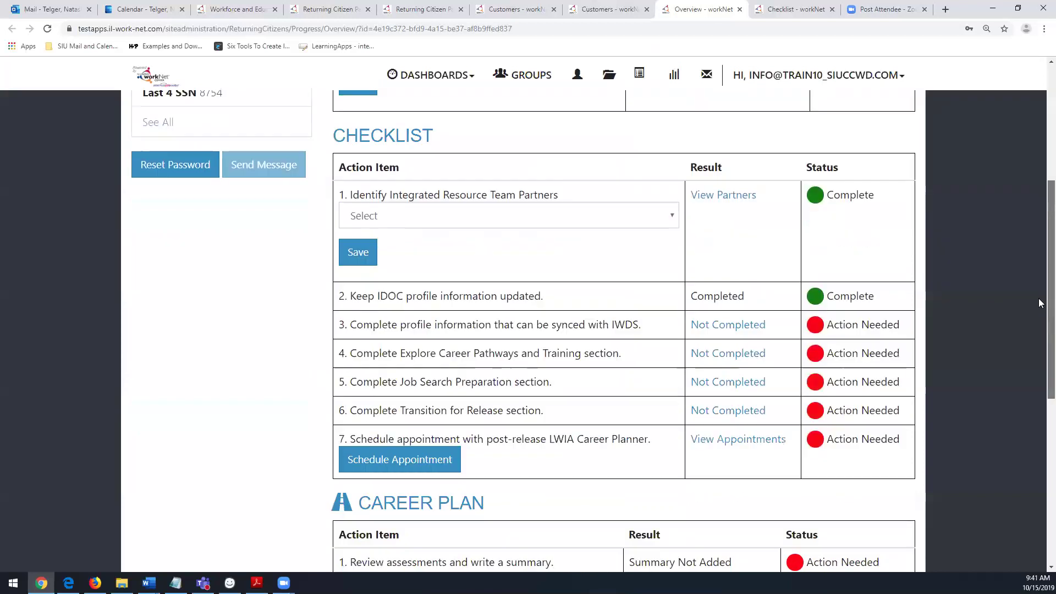
# Finish reviewing the Overview, close it, and look through the action items on the customer's Checklist page.
pyautogui.scroll(10, 1034, 406)
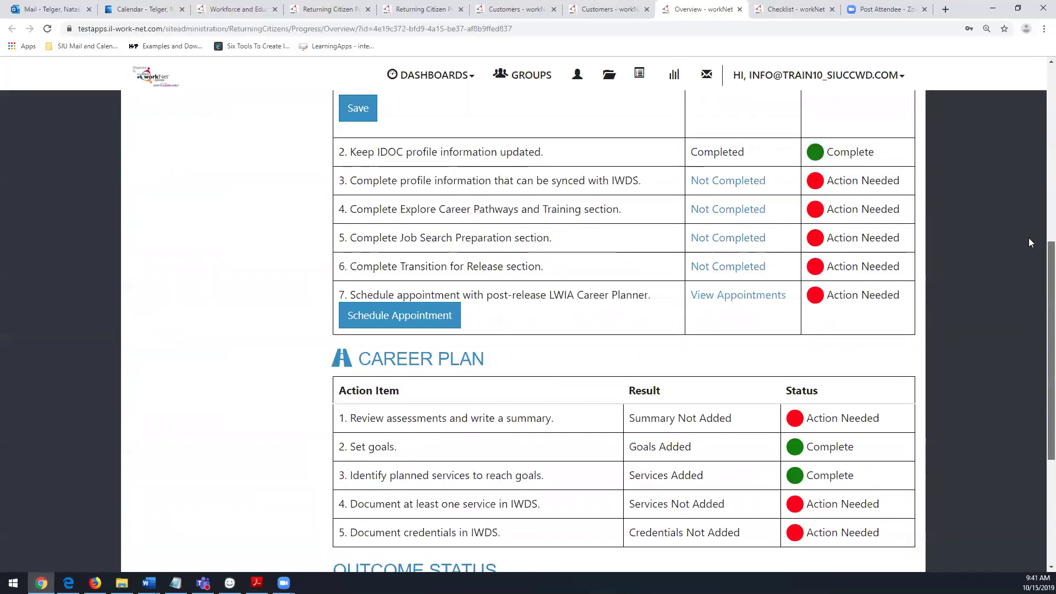
pyautogui.scroll(2, 1024, 161)
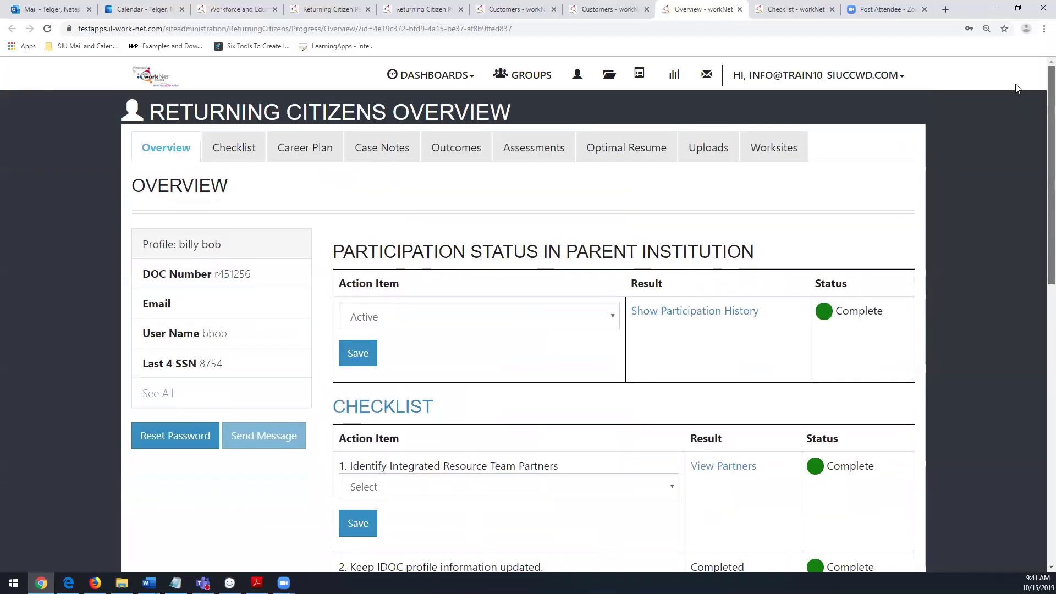
pyautogui.click(739, 10)
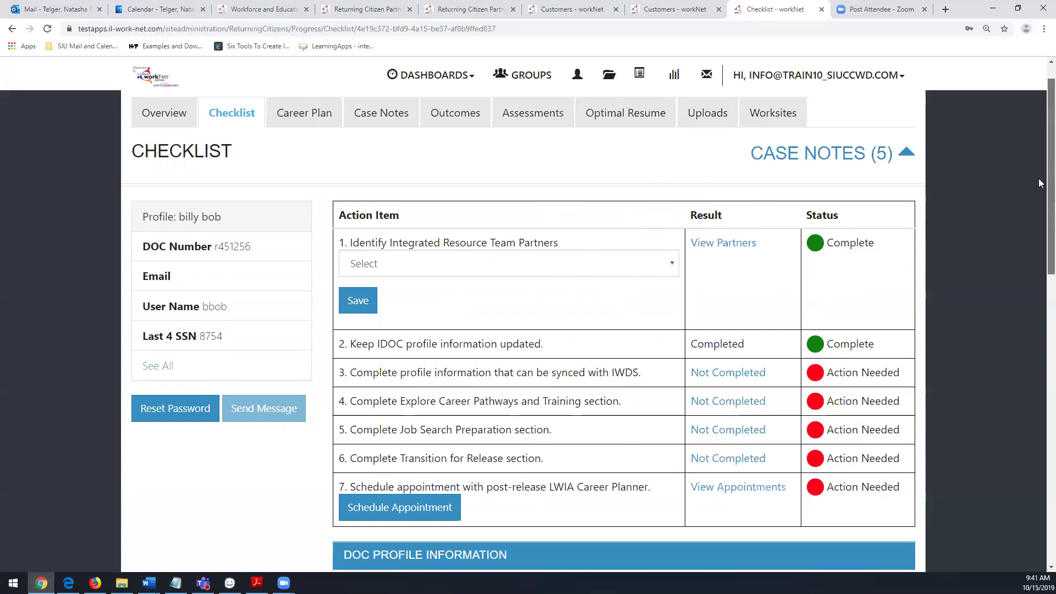
pyautogui.scroll(-3, 1038, 178)
pyautogui.scroll(3, 1041, 184)
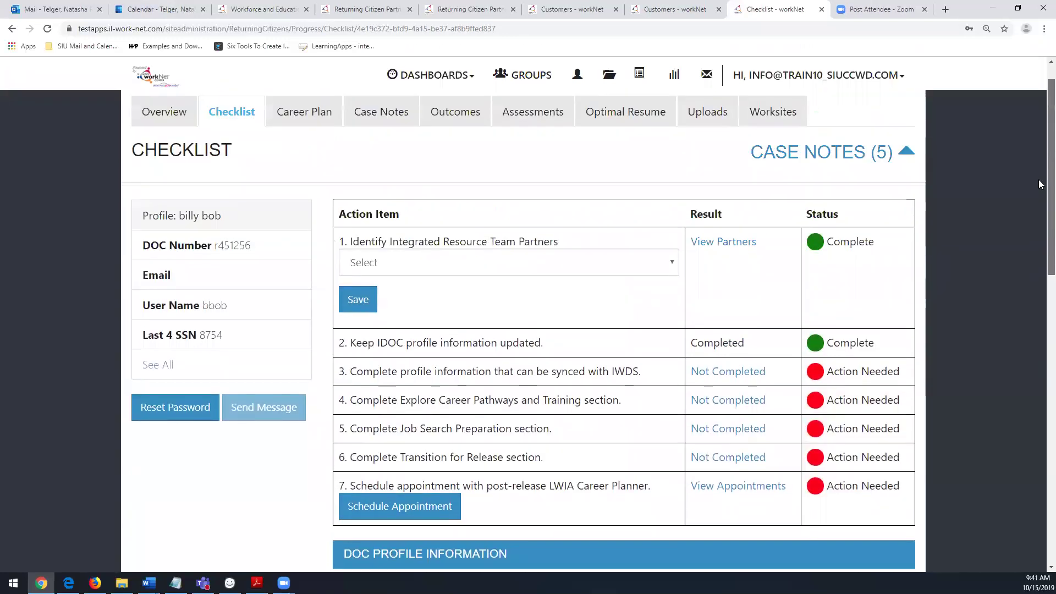
pyautogui.scroll(-6, 1039, 185)
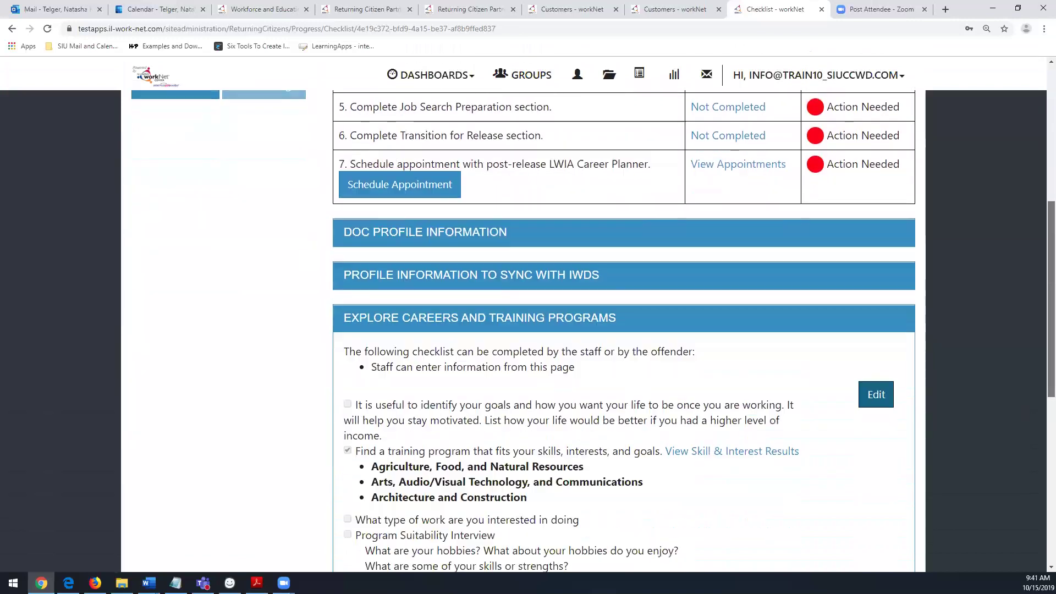
# Expand DOC Profile Information, review its editable IDOC Info form without changing anything, and collapse the section again.
pyautogui.click(463, 219)
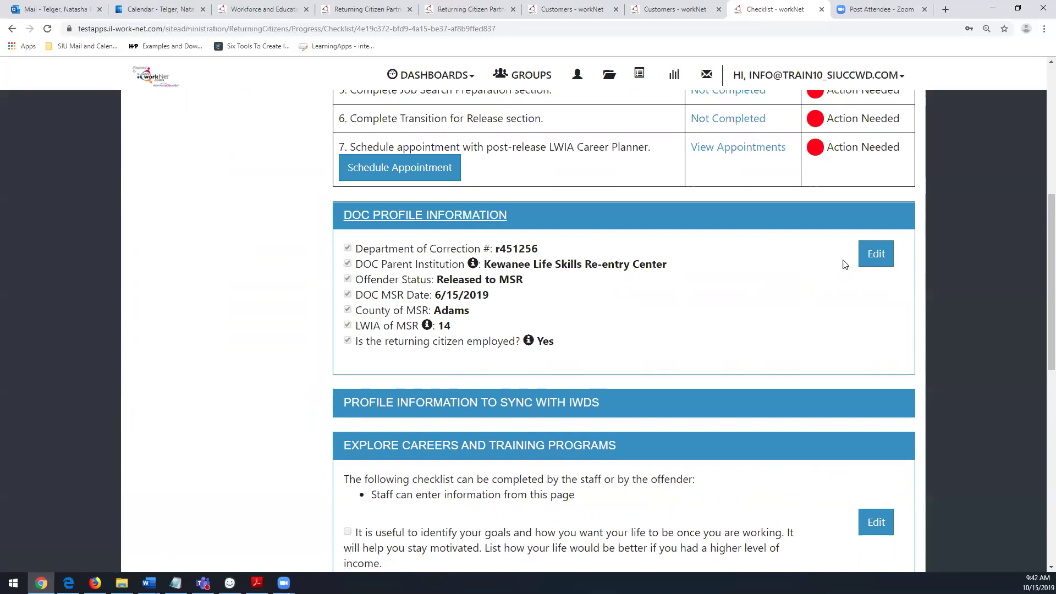
pyautogui.click(875, 254)
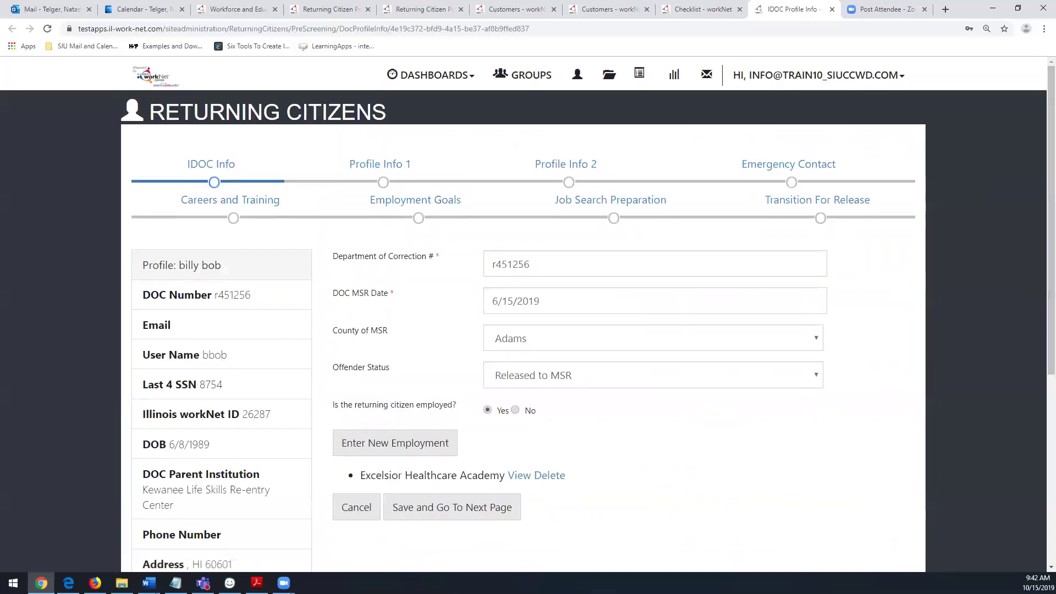
pyautogui.scroll(-2, 1040, 206)
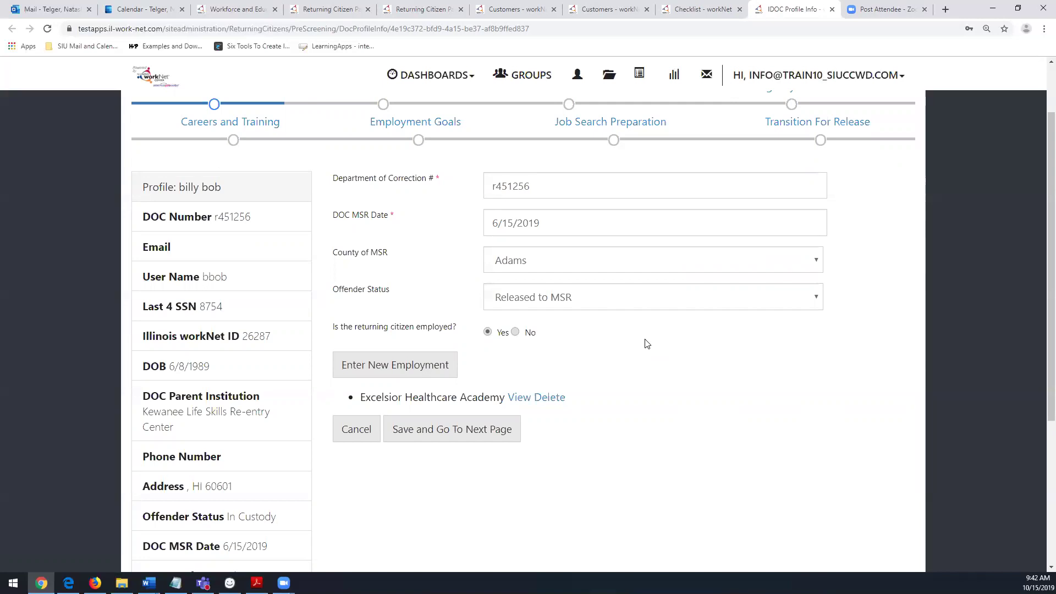
pyautogui.click(832, 10)
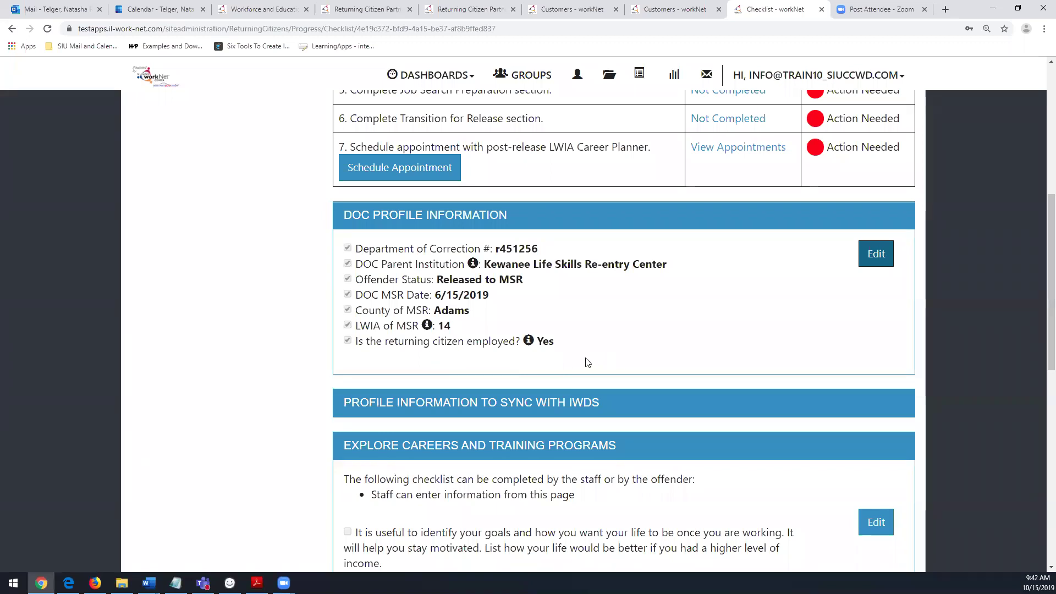
pyautogui.click(440, 217)
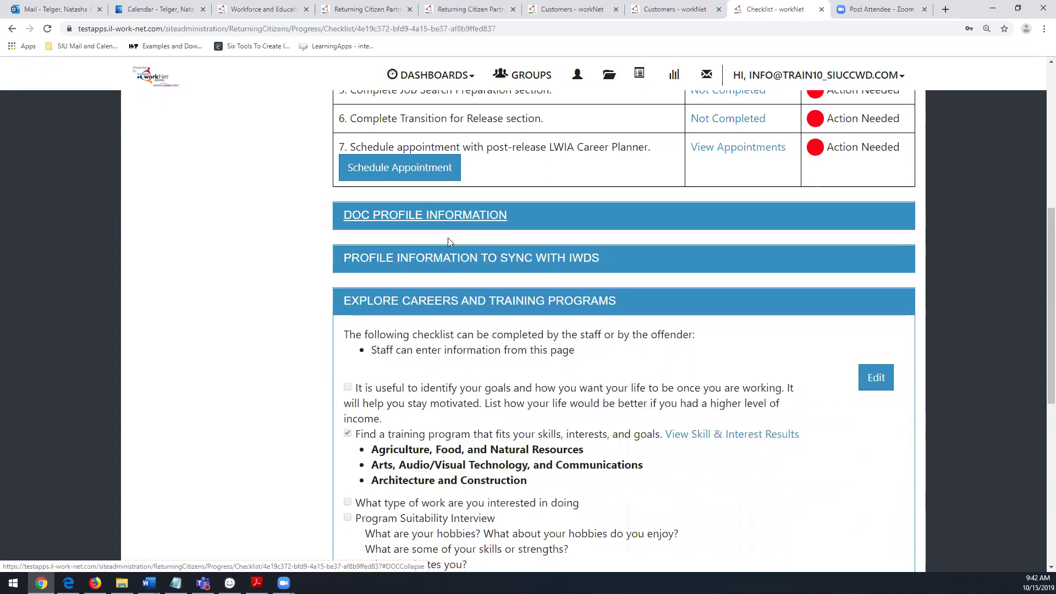
# Expand Profile Information to Sync with IWDS and review the customer search option, the Social Security number entry and the account-matching message.
pyautogui.click(451, 263)
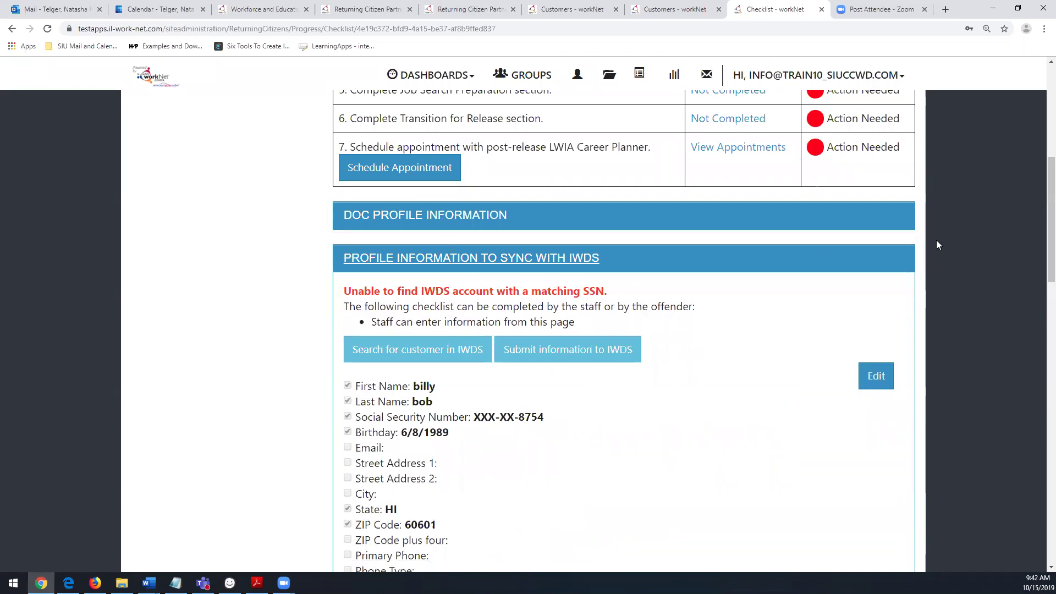
pyautogui.scroll(-3, 1039, 222)
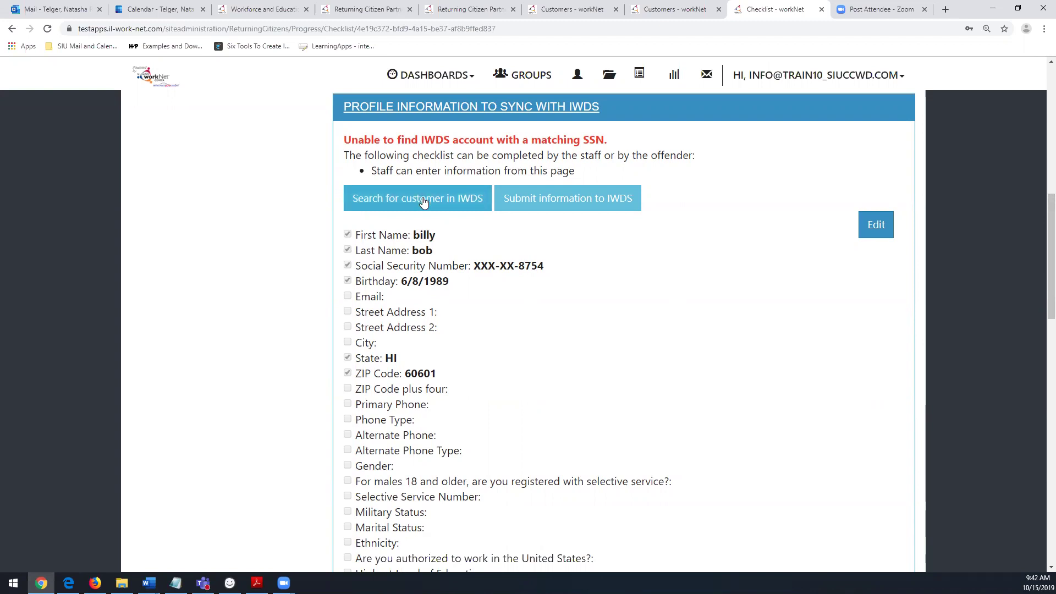
pyautogui.moveTo(480, 265); pyautogui.dragTo(548, 266)
pyautogui.click(523, 267)
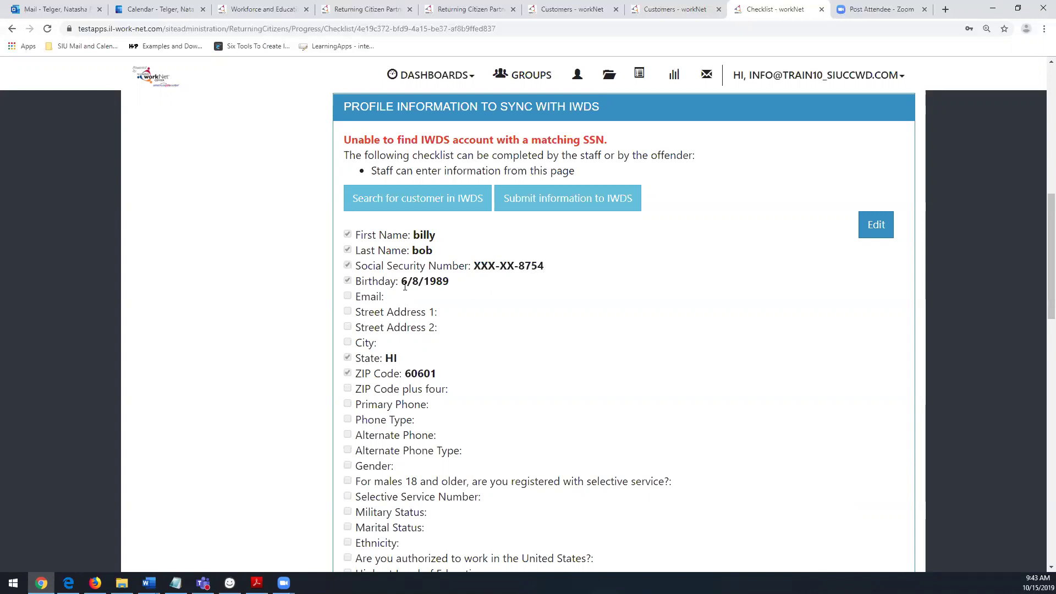
pyautogui.click(423, 199)
pyautogui.moveTo(414, 139); pyautogui.dragTo(535, 140)
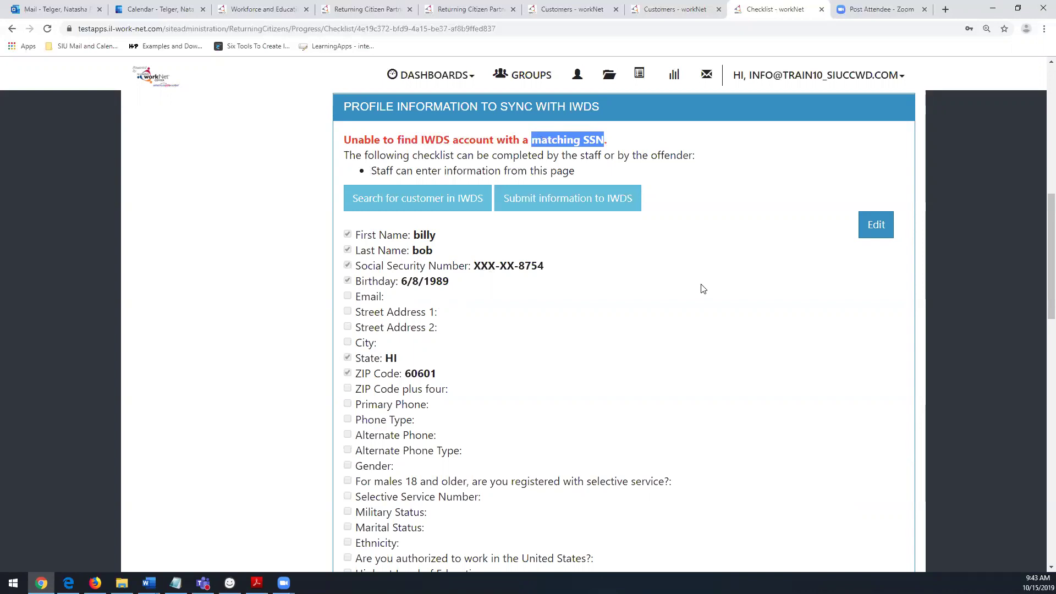
# Open the IWDS profile information for editing, look through the Profile Info 1 form, and close it without changes.
pyautogui.click(875, 225)
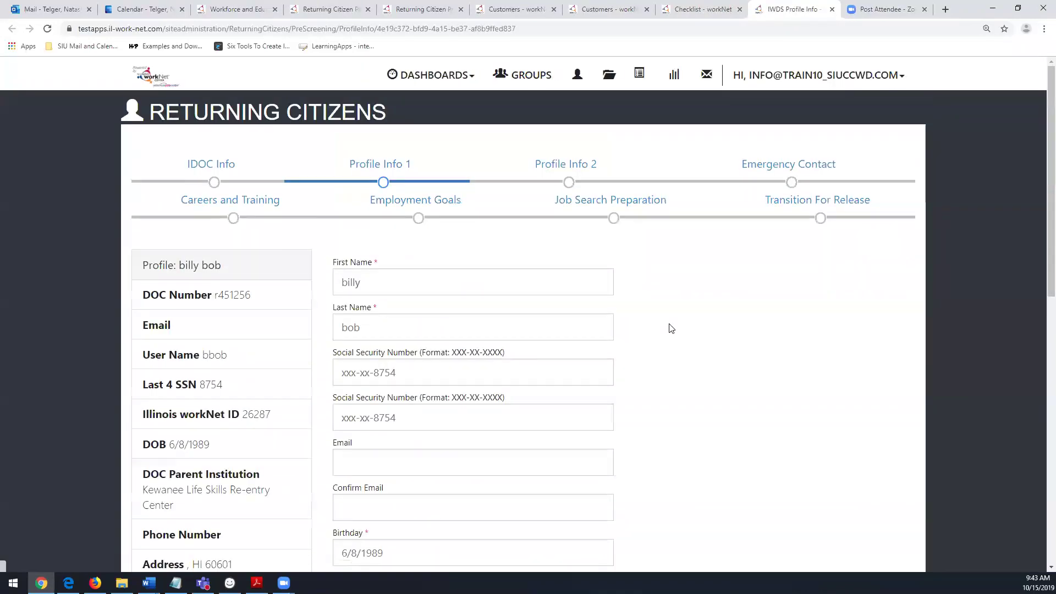
pyautogui.scroll(-6, 671, 329)
pyautogui.scroll(6, 671, 328)
pyautogui.click(832, 10)
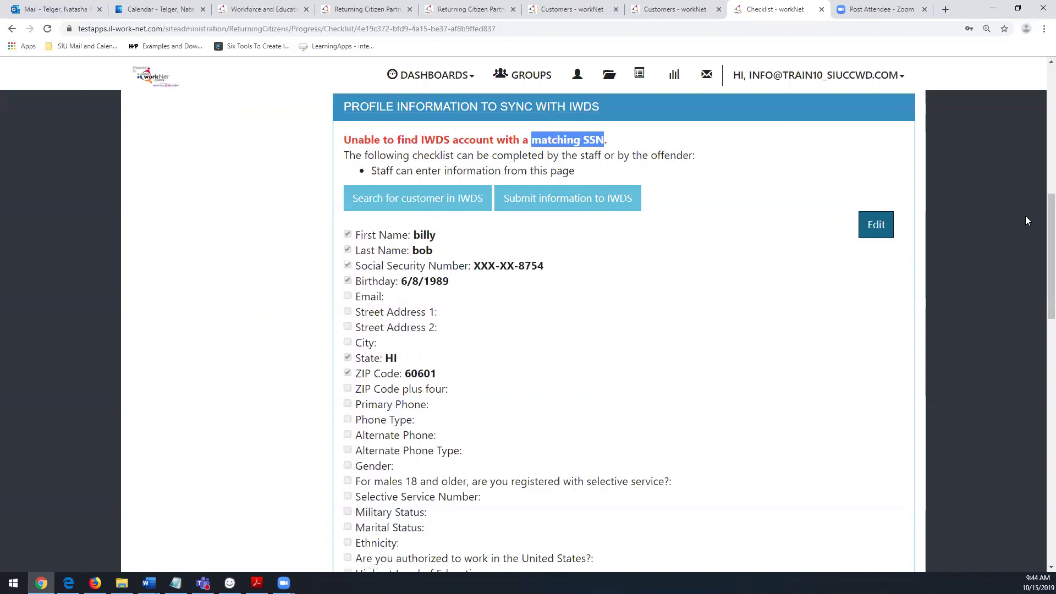
# Review the IWDS sync fields from personal details through the emergency contact, and collapse that section.
pyautogui.scroll(-7, 1039, 219)
pyautogui.scroll(7, 1038, 220)
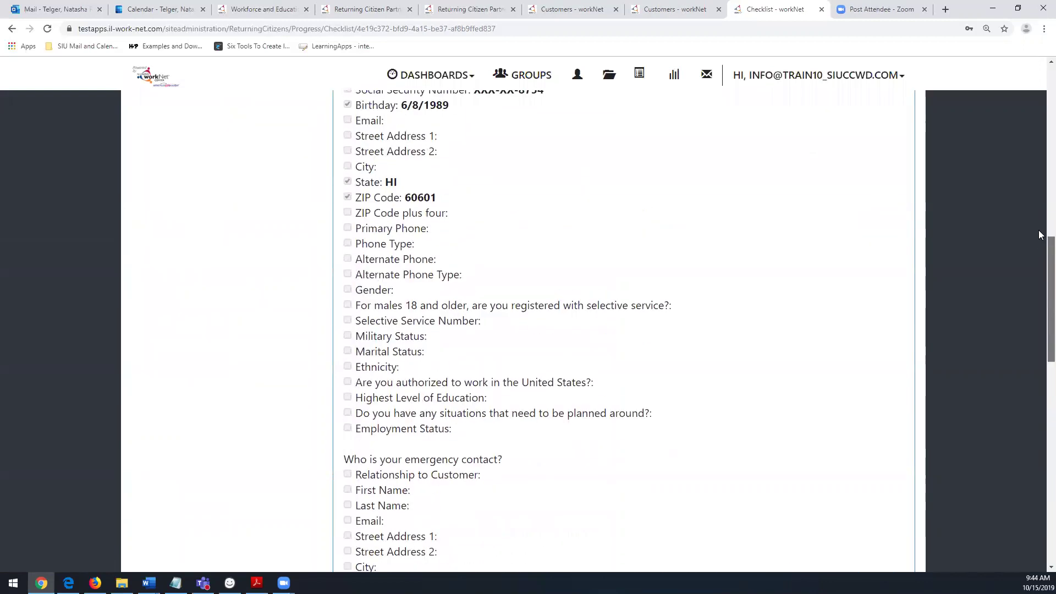
pyautogui.moveTo(1039, 217); pyautogui.dragTo(1039, 215)
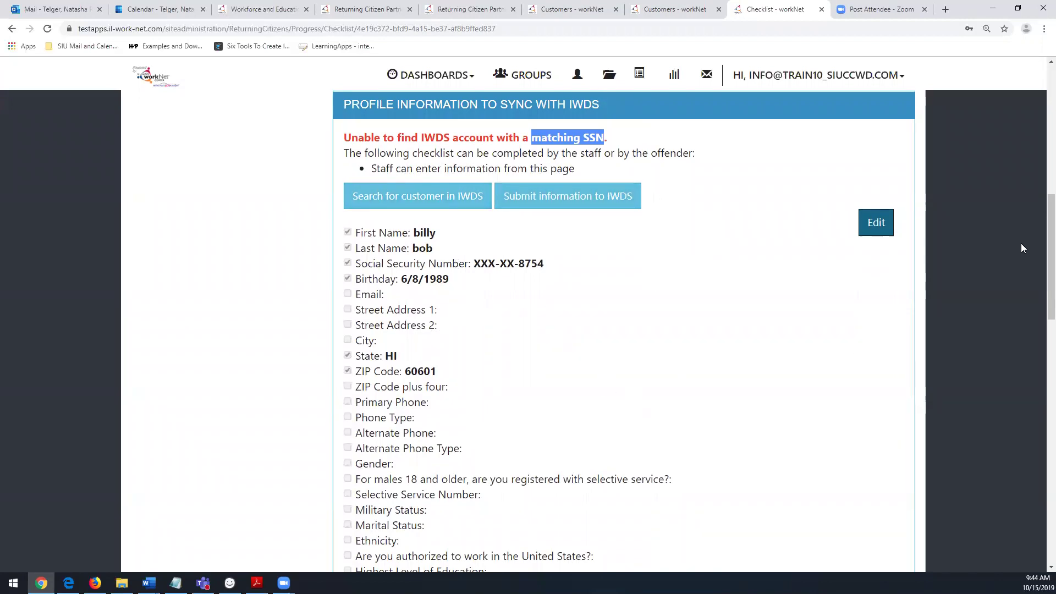
pyautogui.moveTo(1040, 231); pyautogui.dragTo(1039, 286)
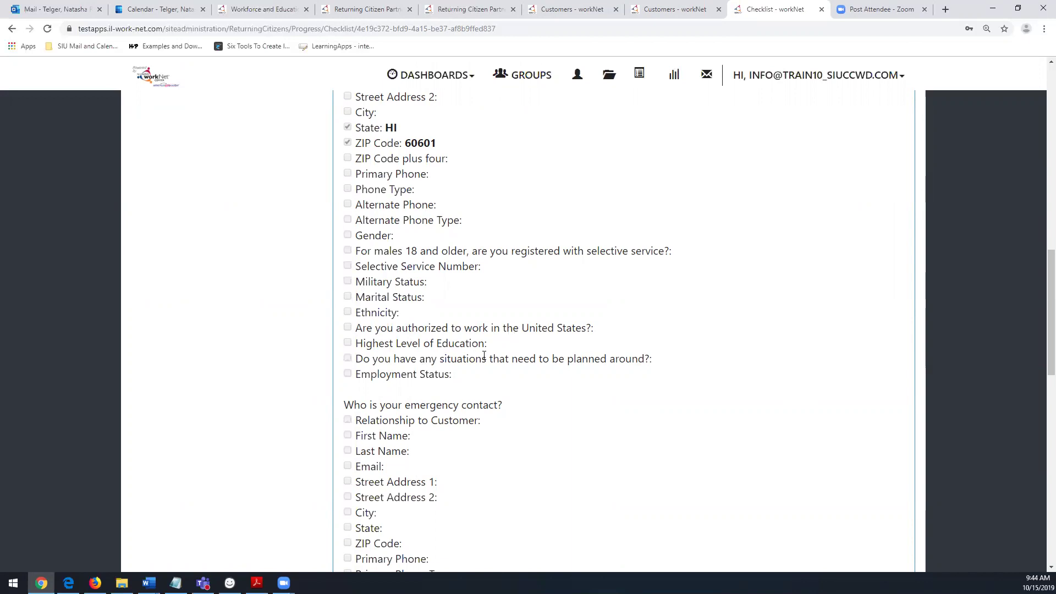
pyautogui.moveTo(1038, 318); pyautogui.dragTo(1040, 248)
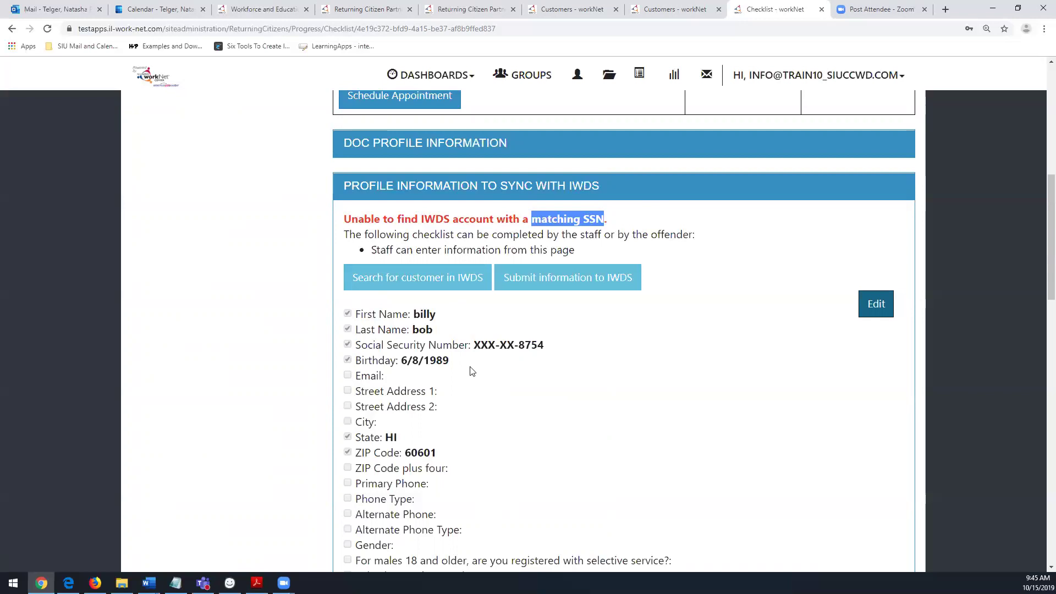
pyautogui.click(470, 190)
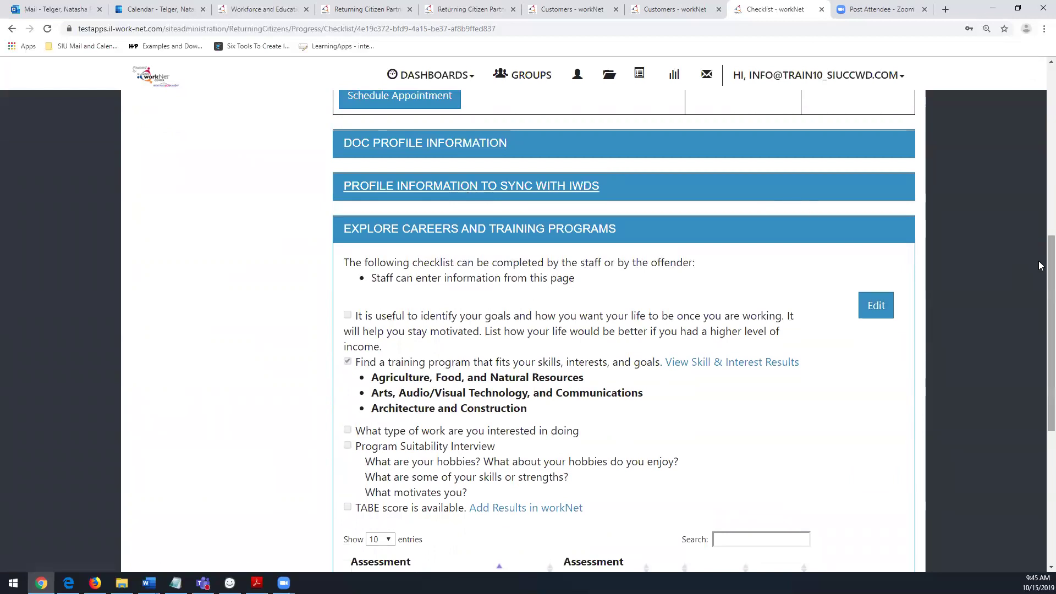
# Review the Explore Careers and Training Programs section, collapse it to see the other checklist sections, and expand it again.
pyautogui.scroll(-3, 1039, 266)
pyautogui.scroll(3, 1040, 266)
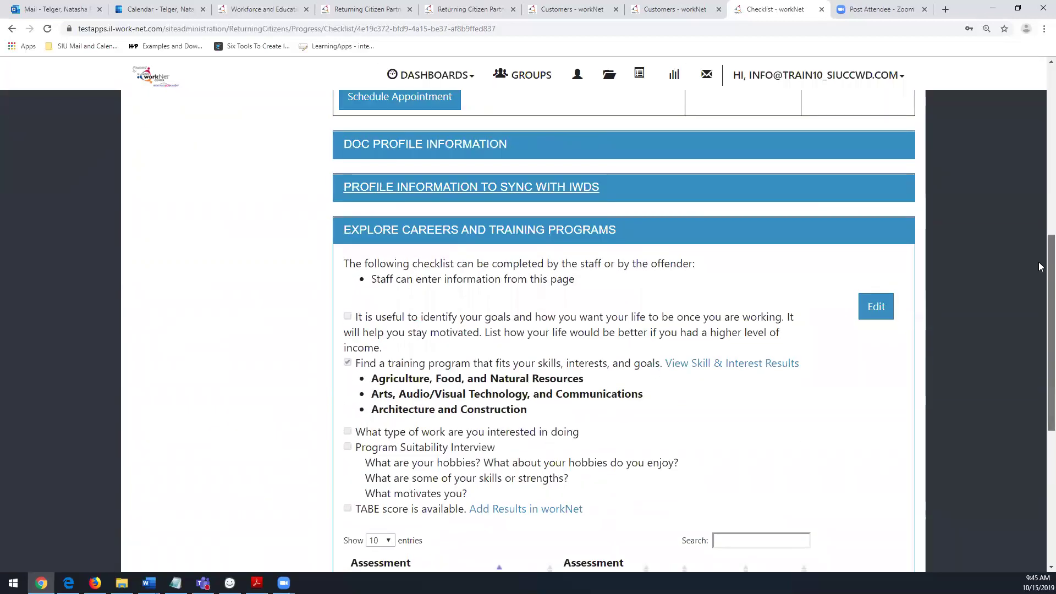
pyautogui.scroll(-1, 1039, 267)
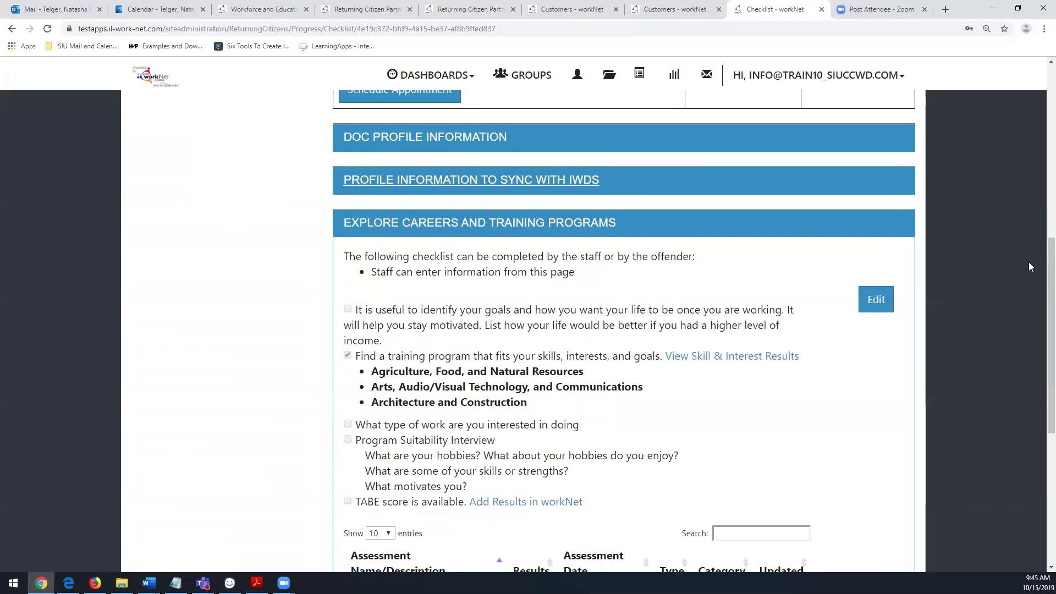
pyautogui.scroll(-2, 1040, 265)
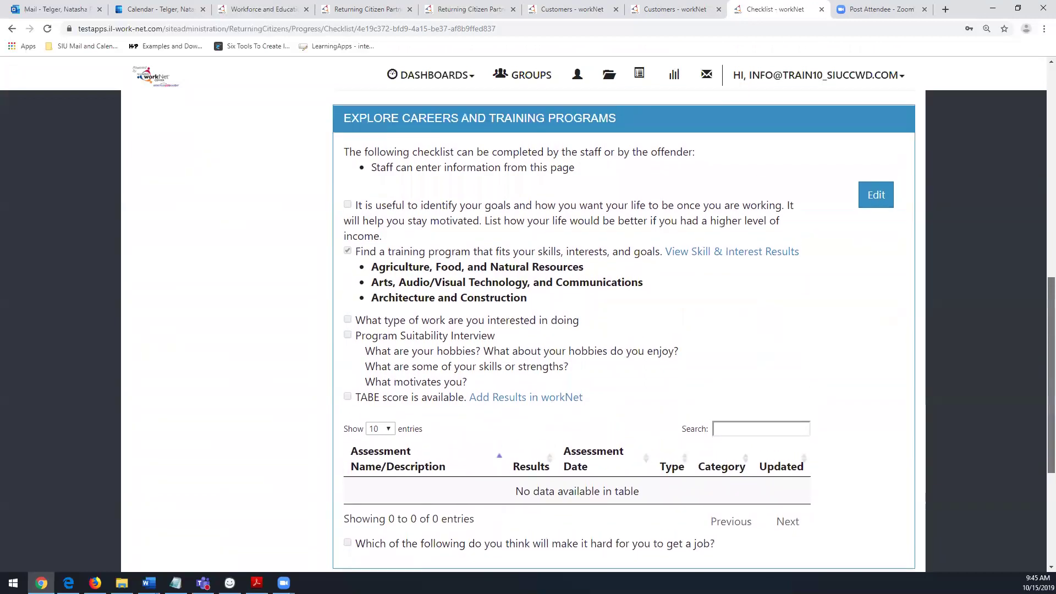
pyautogui.click(533, 122)
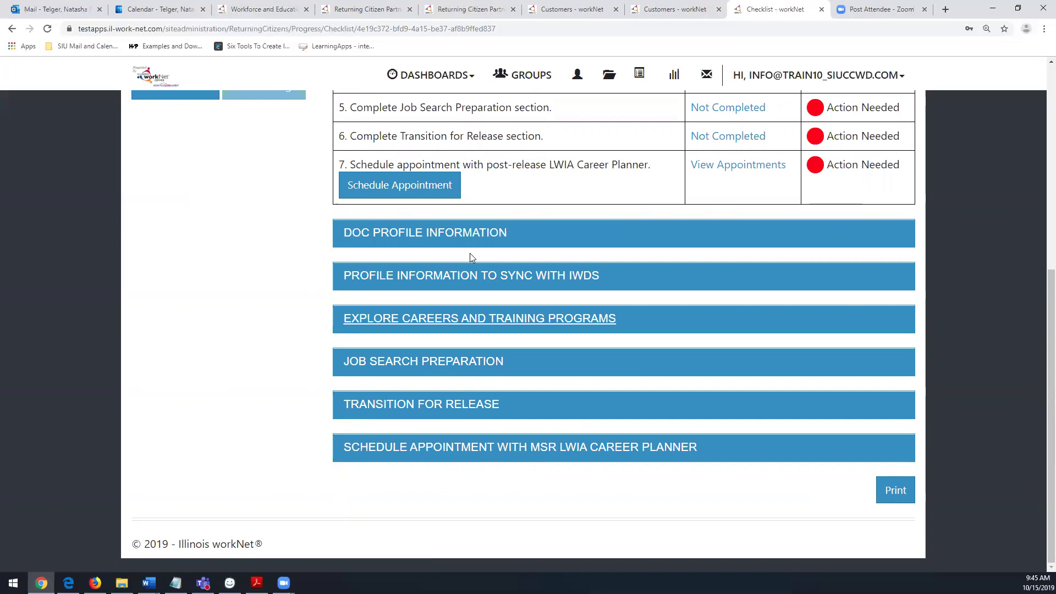
pyautogui.click(510, 318)
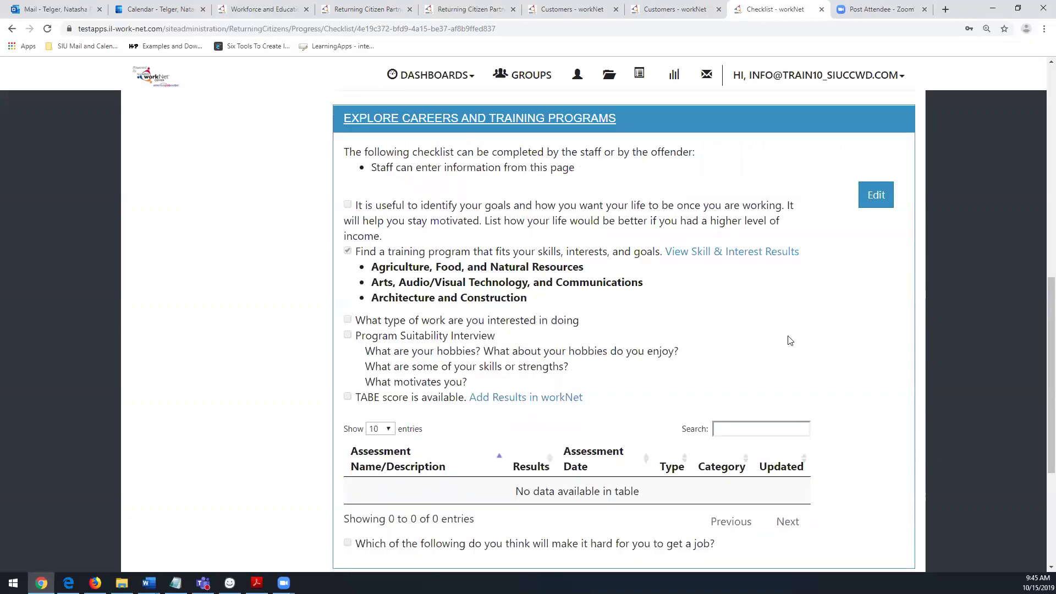
# Open the Careers and Training form, review its goals, training choices, interview and job barrier questions, and return to the checklist section without changes.
pyautogui.click(871, 203)
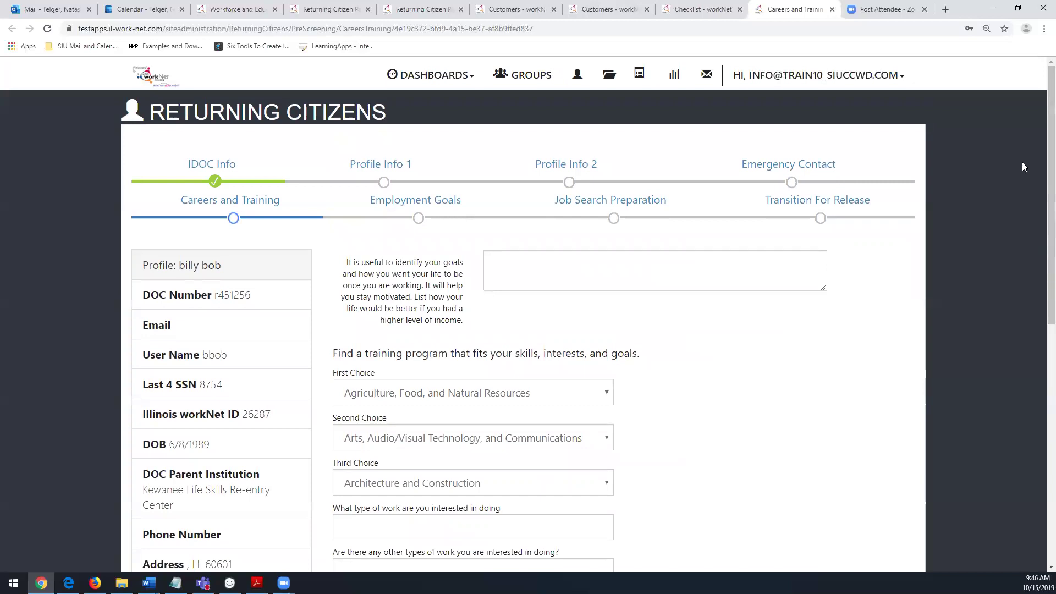
pyautogui.scroll(-3, 1039, 152)
pyautogui.scroll(-1, 1039, 231)
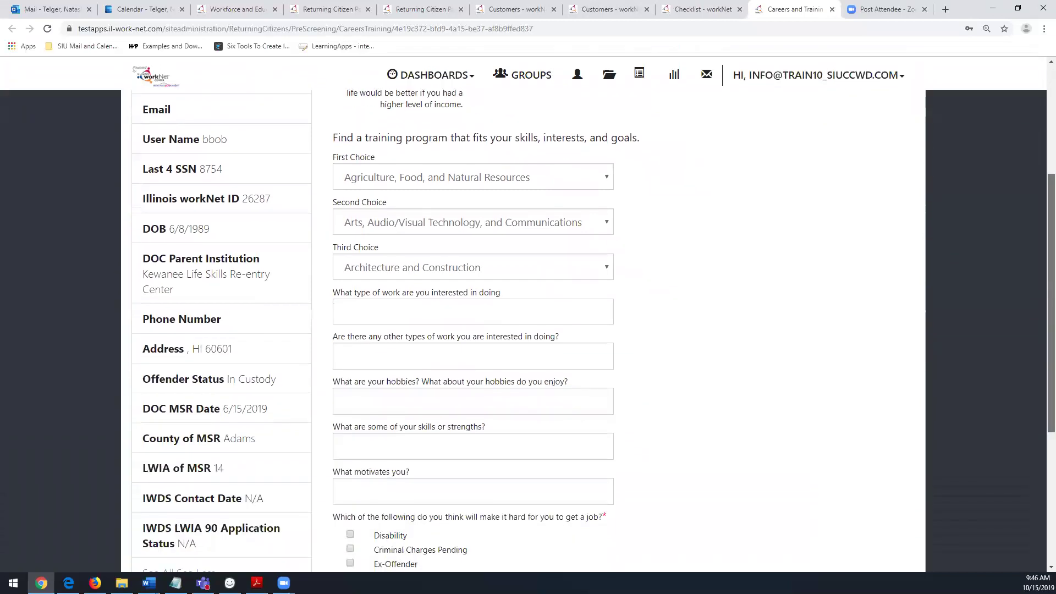
pyautogui.scroll(2, 1038, 204)
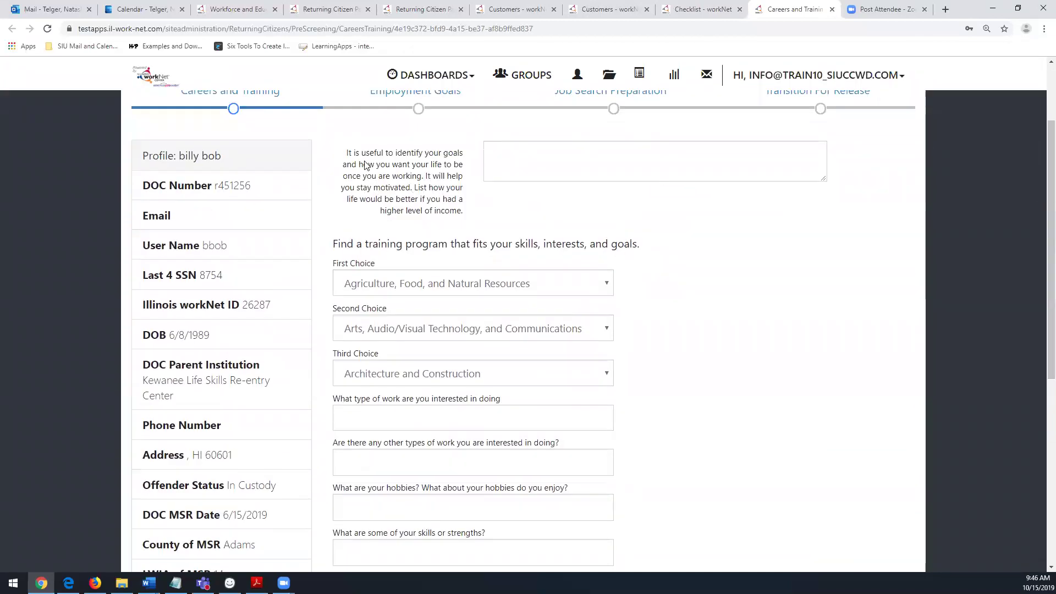
pyautogui.moveTo(406, 188); pyautogui.dragTo(464, 212)
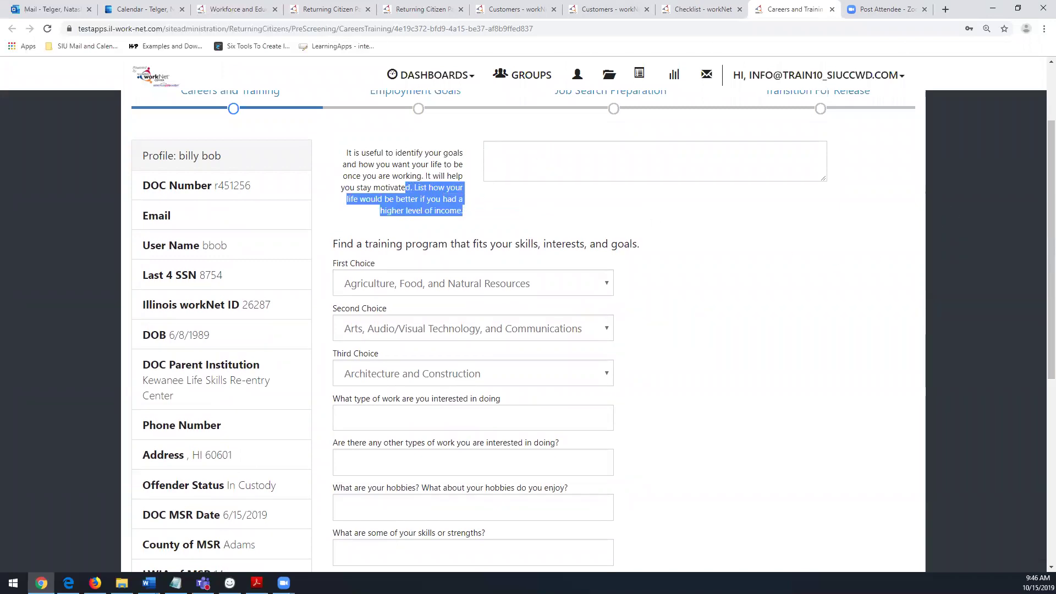
pyautogui.scroll(-2, 1041, 226)
pyautogui.scroll(-2, 1040, 225)
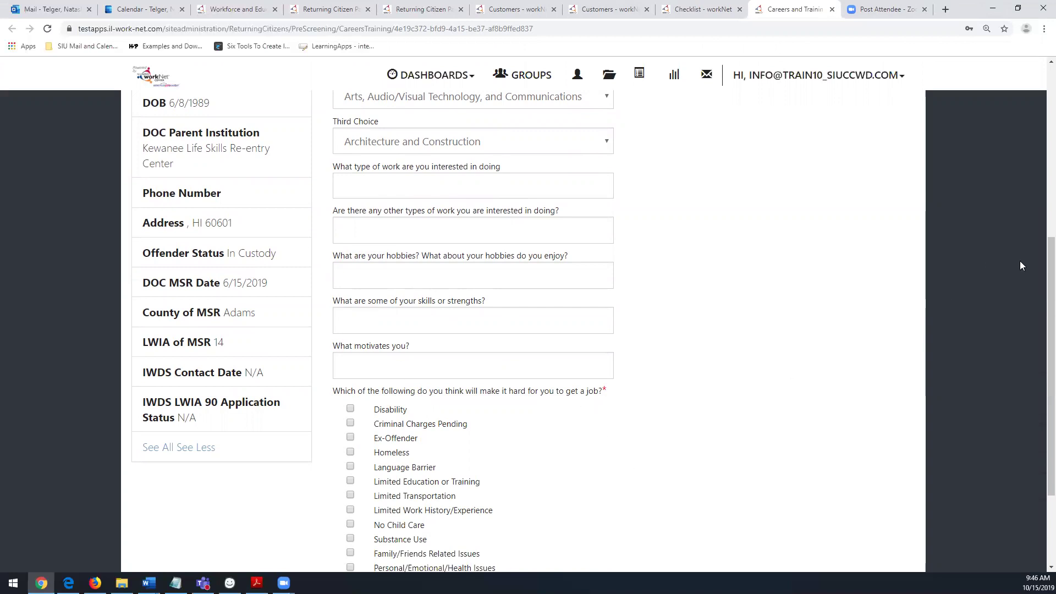
pyautogui.scroll(6, 1039, 286)
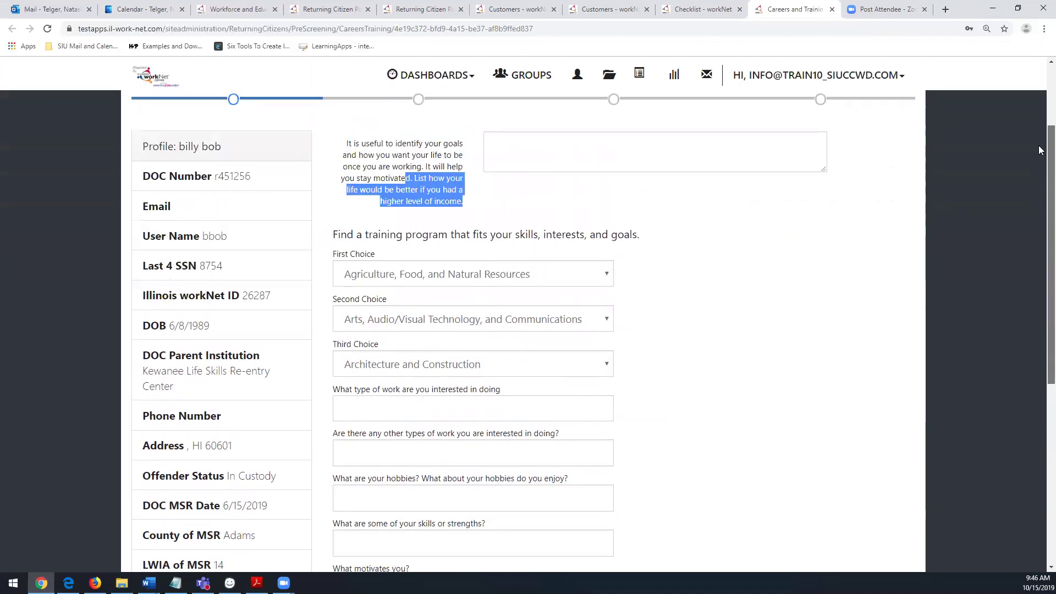
pyautogui.click(832, 9)
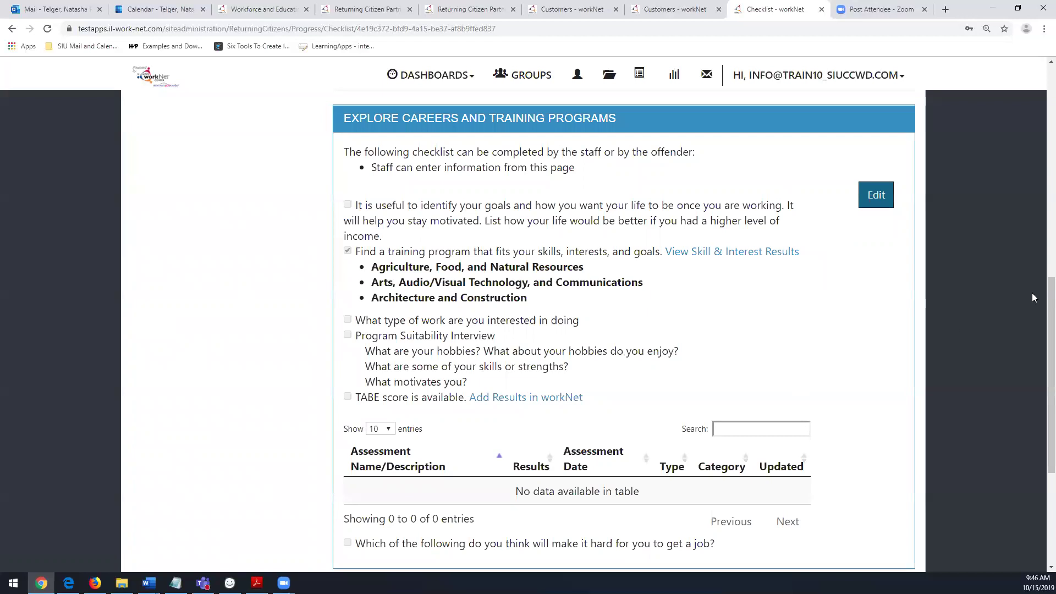
pyautogui.scroll(-1, 1039, 320)
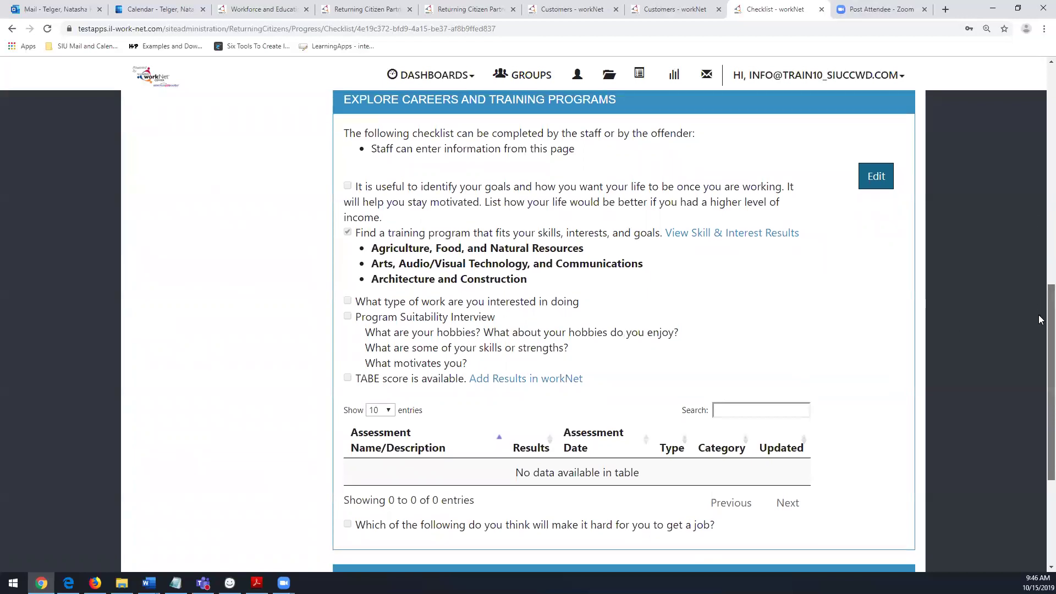
pyautogui.scroll(1, 1039, 297)
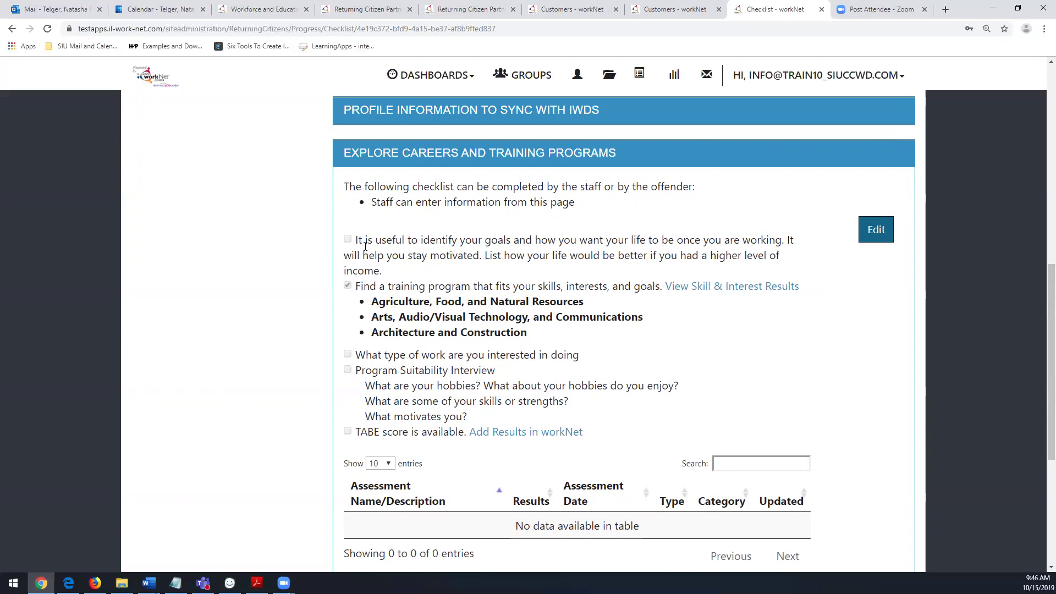
# Review the career goals, training program and suitability interview items under Explore Careers and Training Programs, and collapse that section.
pyautogui.moveTo(357, 240); pyautogui.dragTo(500, 416)
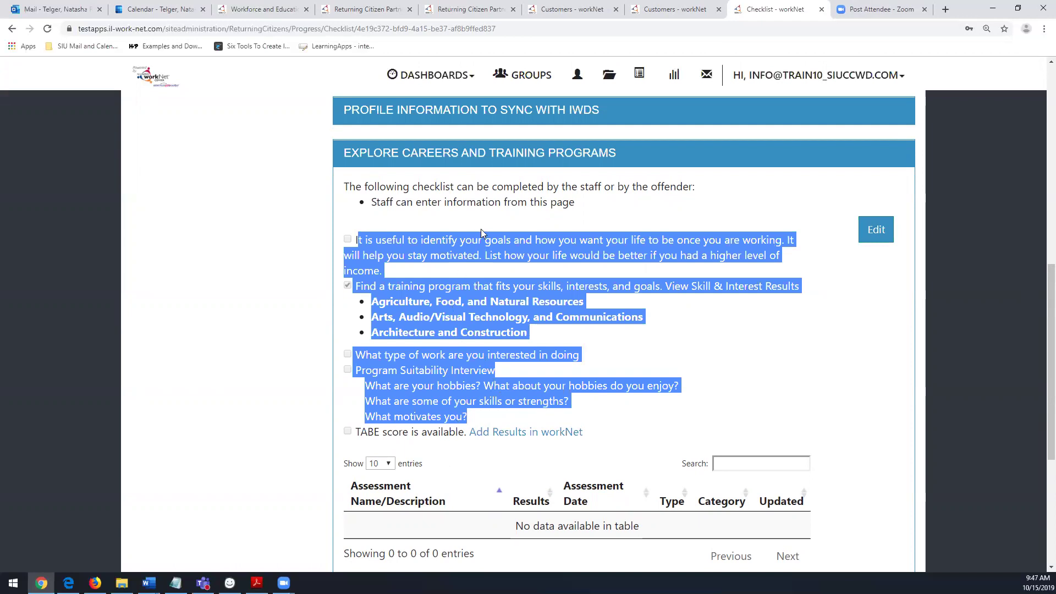
pyautogui.click(513, 396)
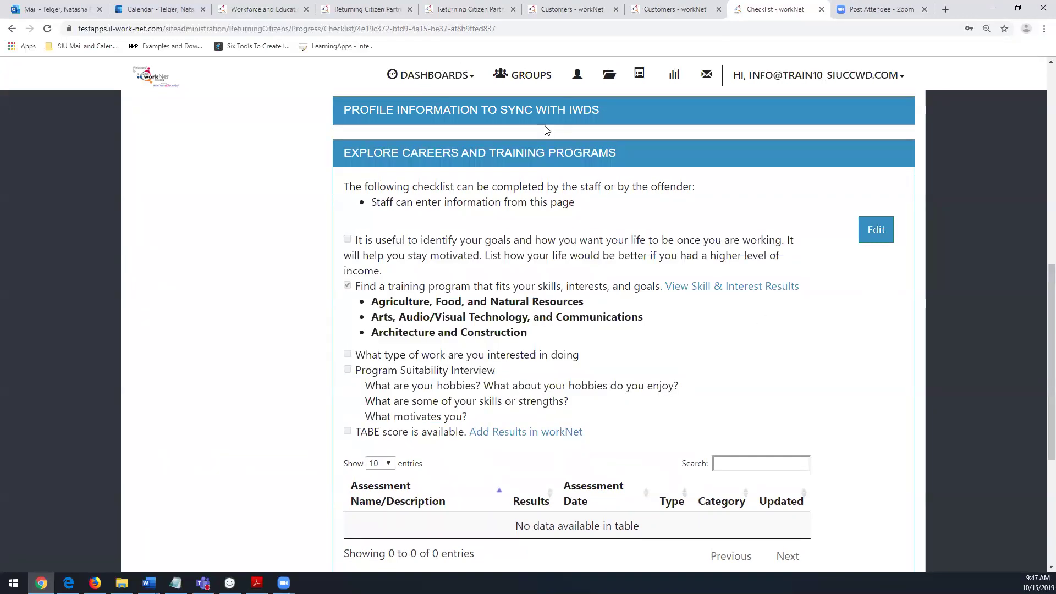
pyautogui.click(552, 159)
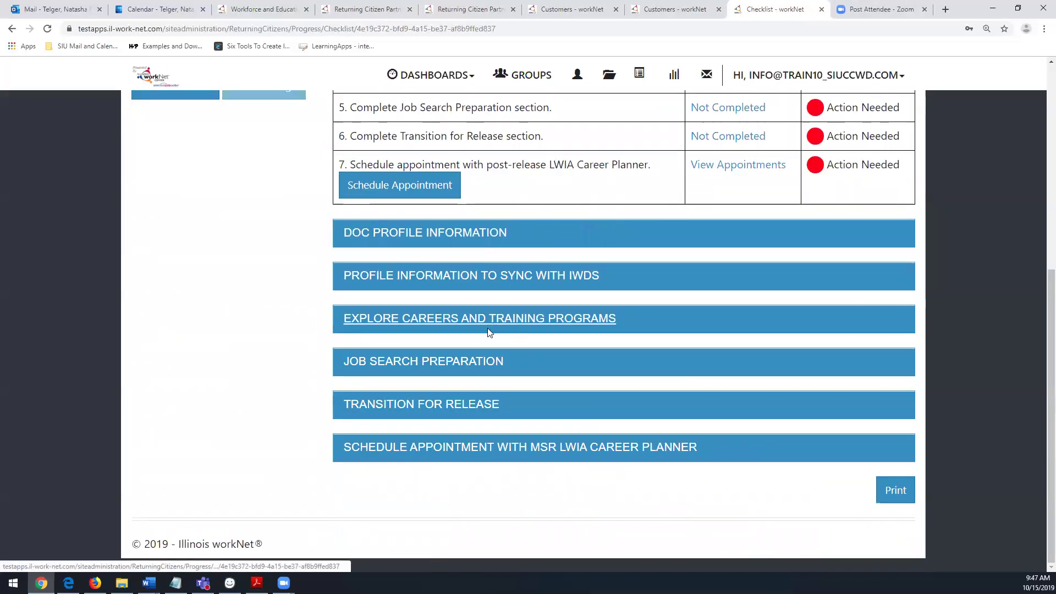
# Expand the Job Search Preparation section and review its education, work history, background check and interview items.
pyautogui.click(471, 363)
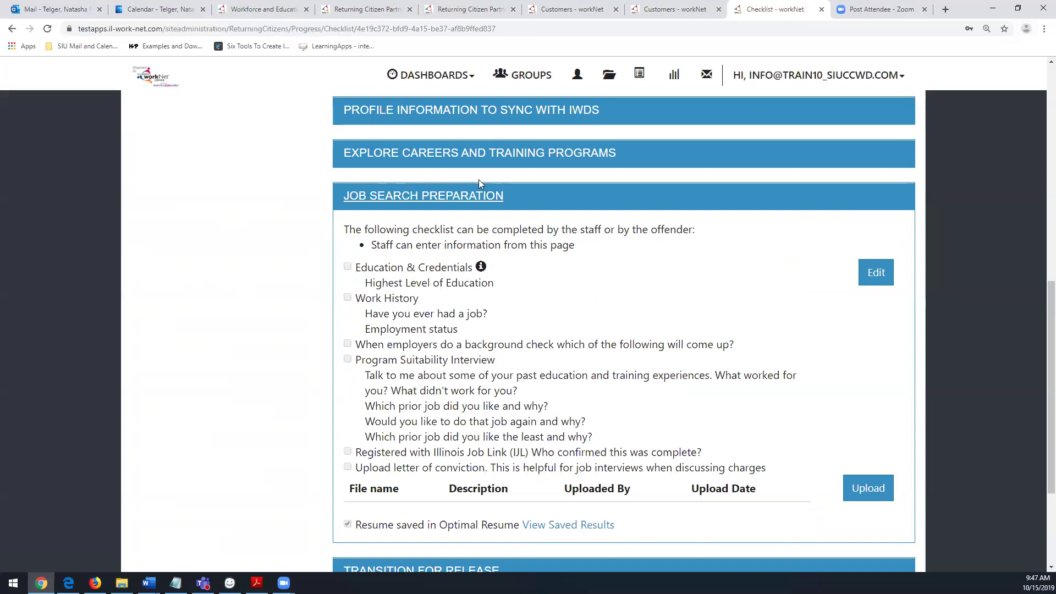
pyautogui.click(446, 199)
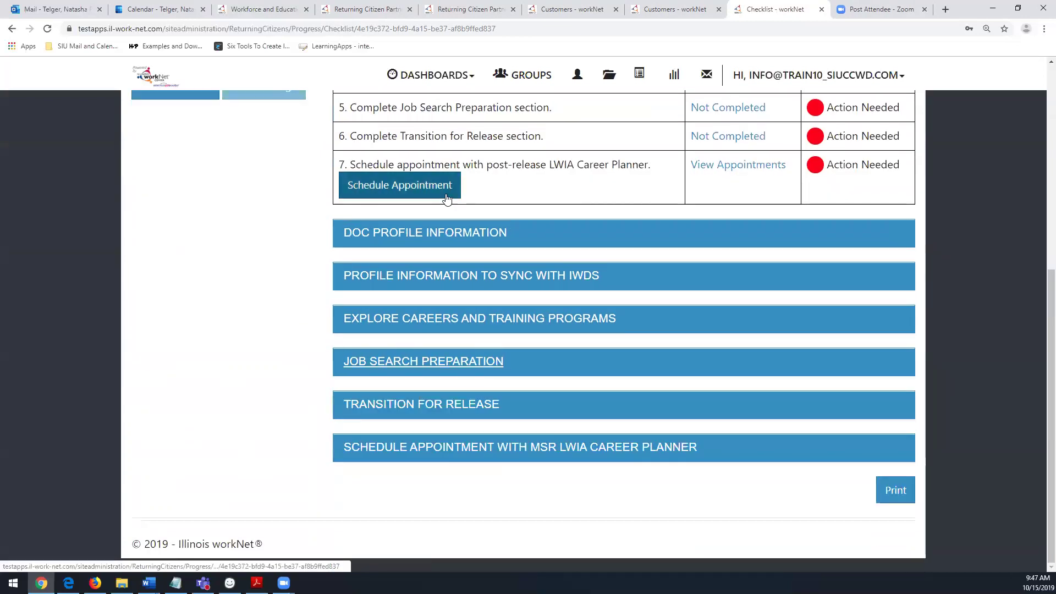
pyautogui.click(451, 368)
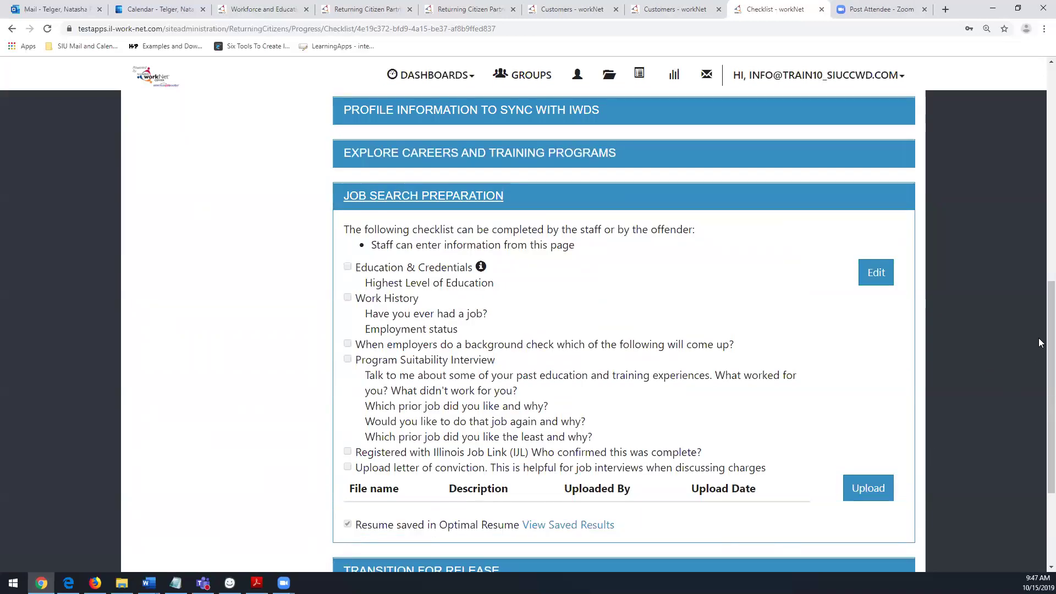
pyautogui.moveTo(1039, 334)
pyautogui.mouseDown()
pyautogui.moveTo(1038, 421)
pyautogui.moveTo(1039, 345)
pyautogui.mouseUp()
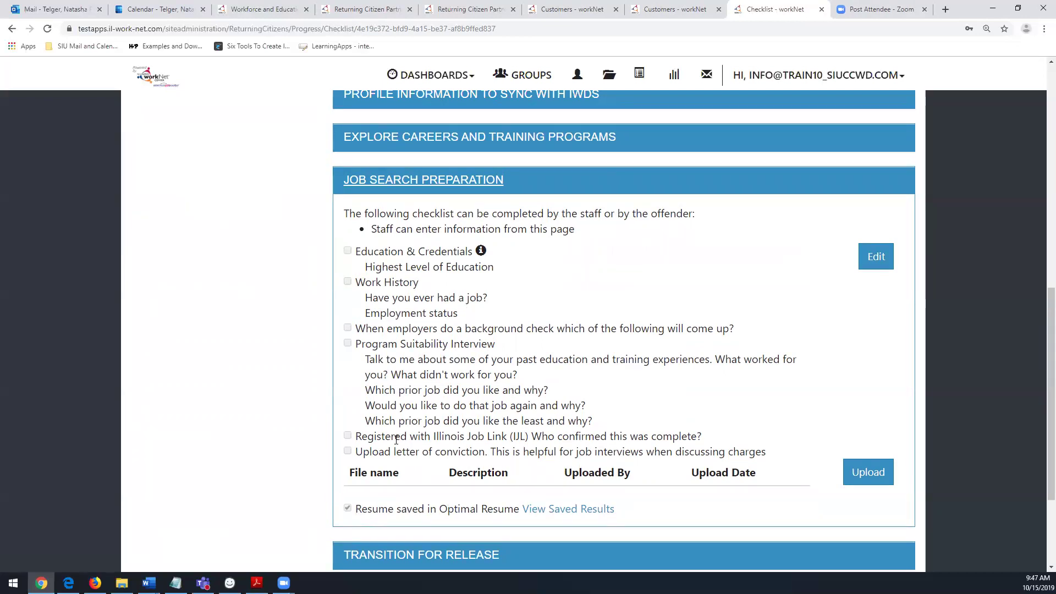
# Examine the letter of conviction upload item in Job Search Preparation, and leave that section collapsed.
pyautogui.moveTo(363, 452); pyautogui.dragTo(493, 450)
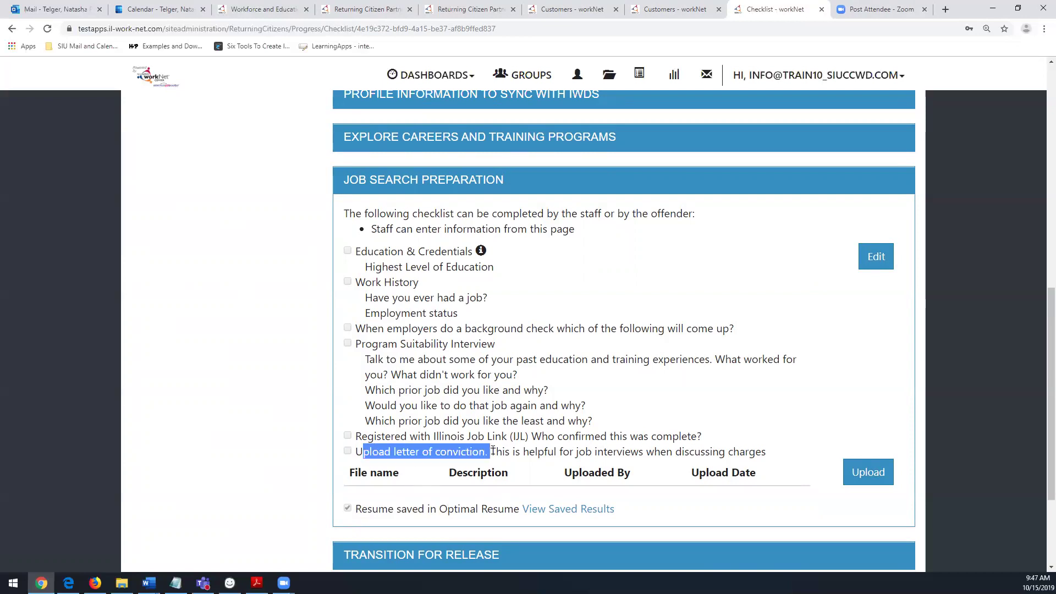
pyautogui.click(483, 454)
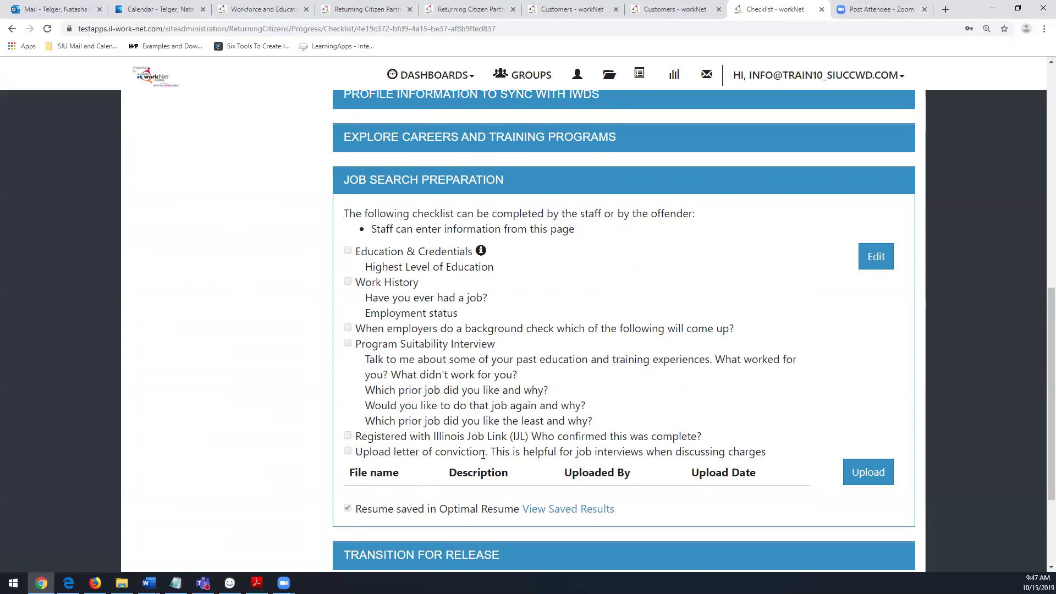
pyautogui.moveTo(356, 451); pyautogui.dragTo(765, 452)
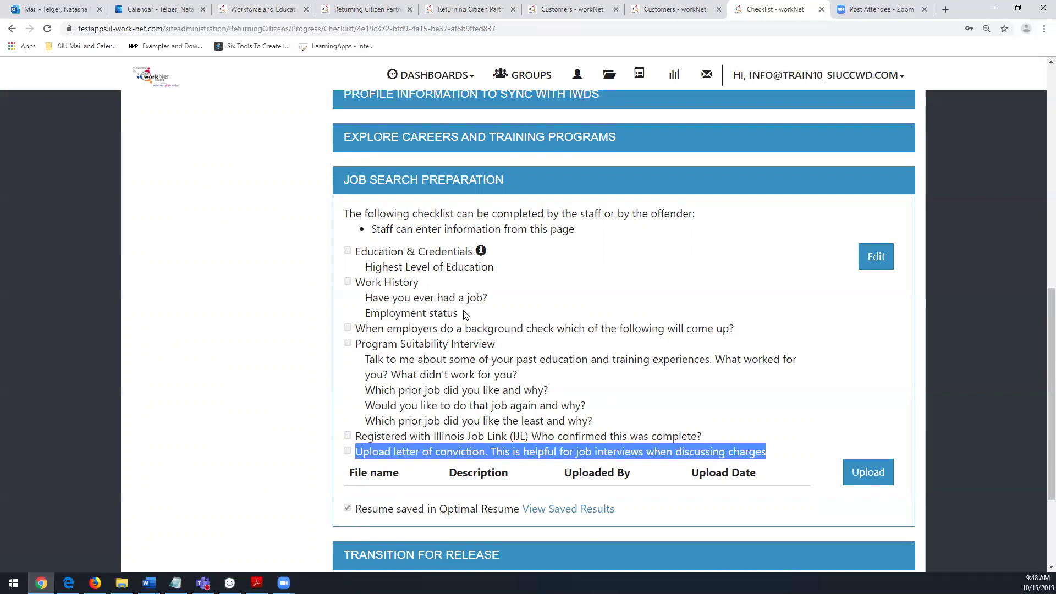
pyautogui.click(447, 185)
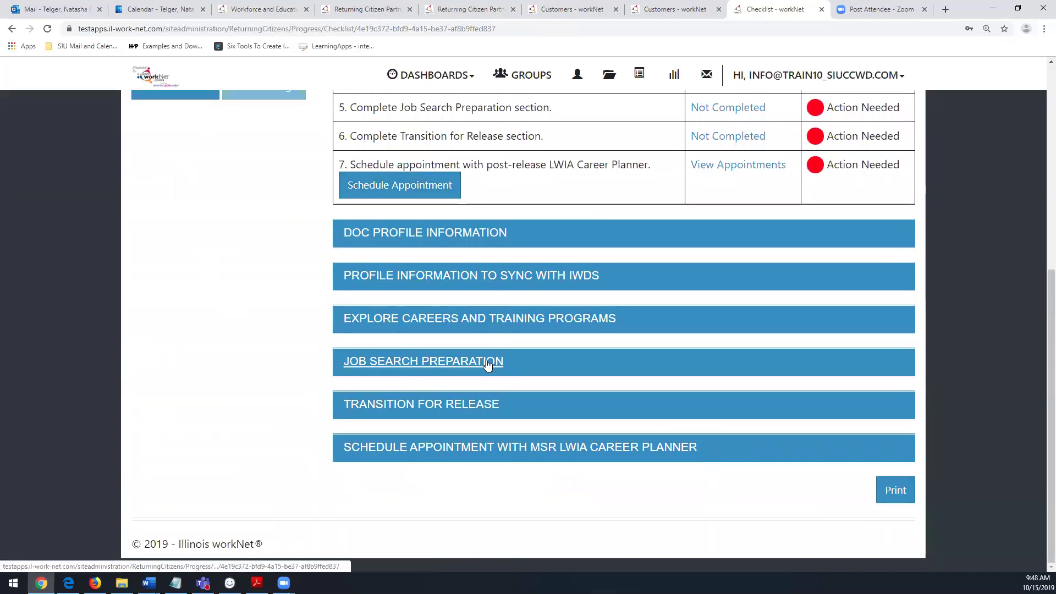
pyautogui.click(487, 363)
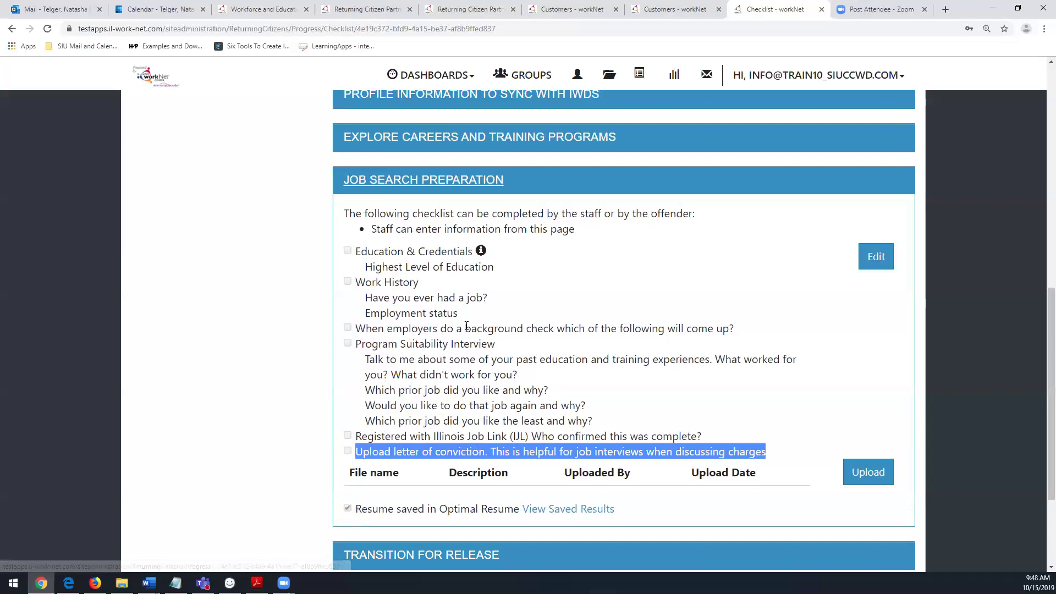
pyautogui.click(453, 187)
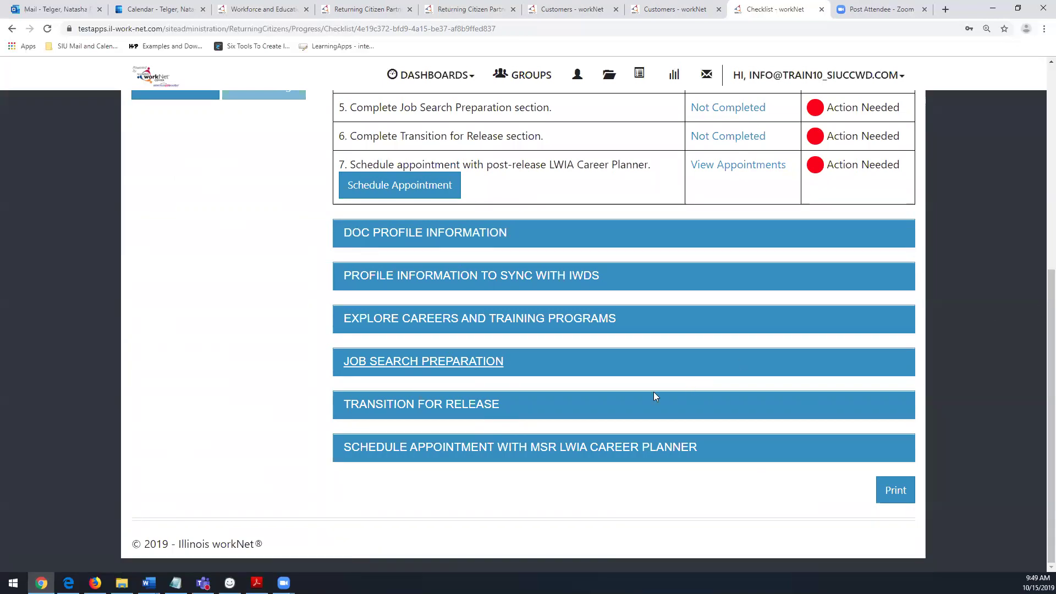
# Expand the Transition for Release section, open its edit form in a new page, and close it without changes.
pyautogui.click(438, 405)
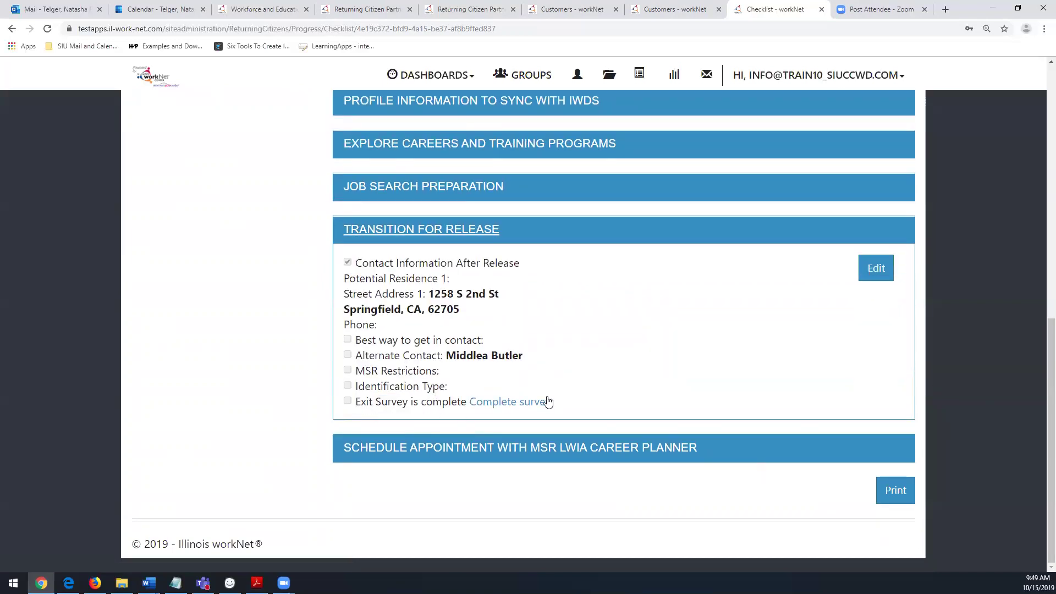
pyautogui.click(887, 272)
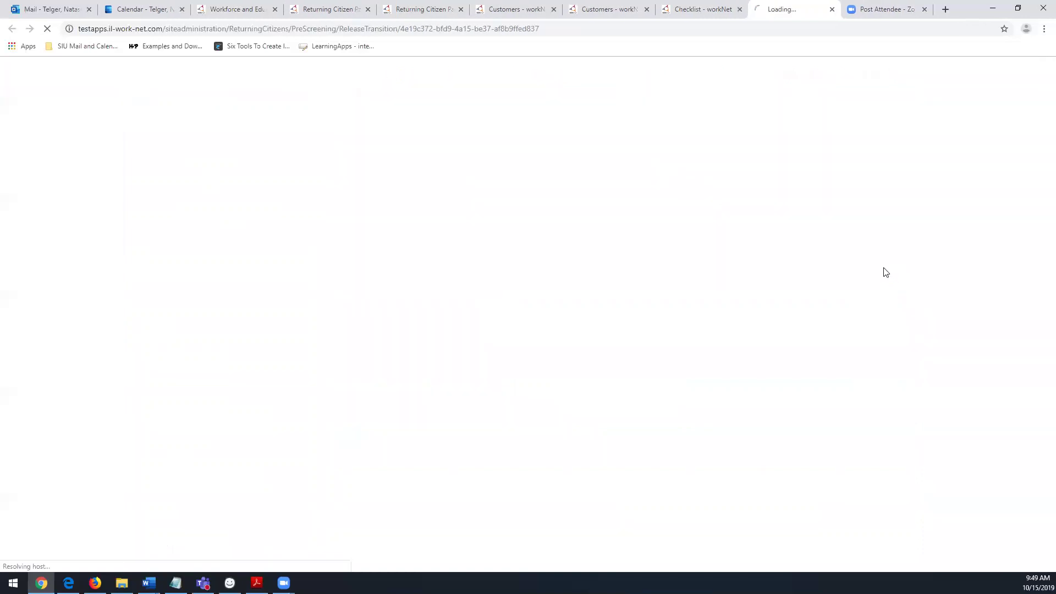
pyautogui.click(831, 9)
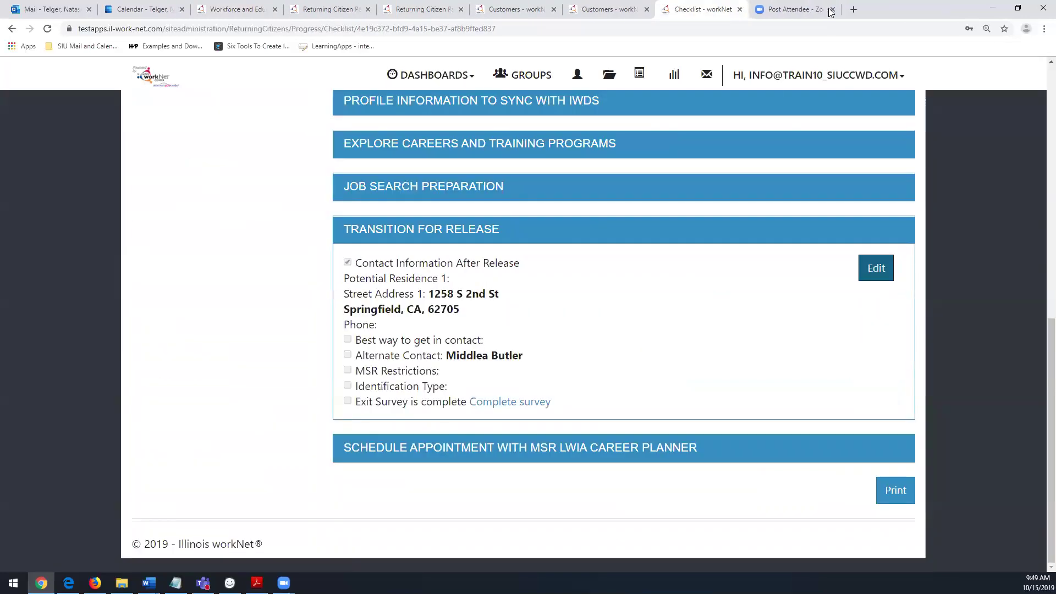
# Try the exit survey's Complete survey link, return to the Transition for Release section, and collapse it.
pyautogui.click(509, 402)
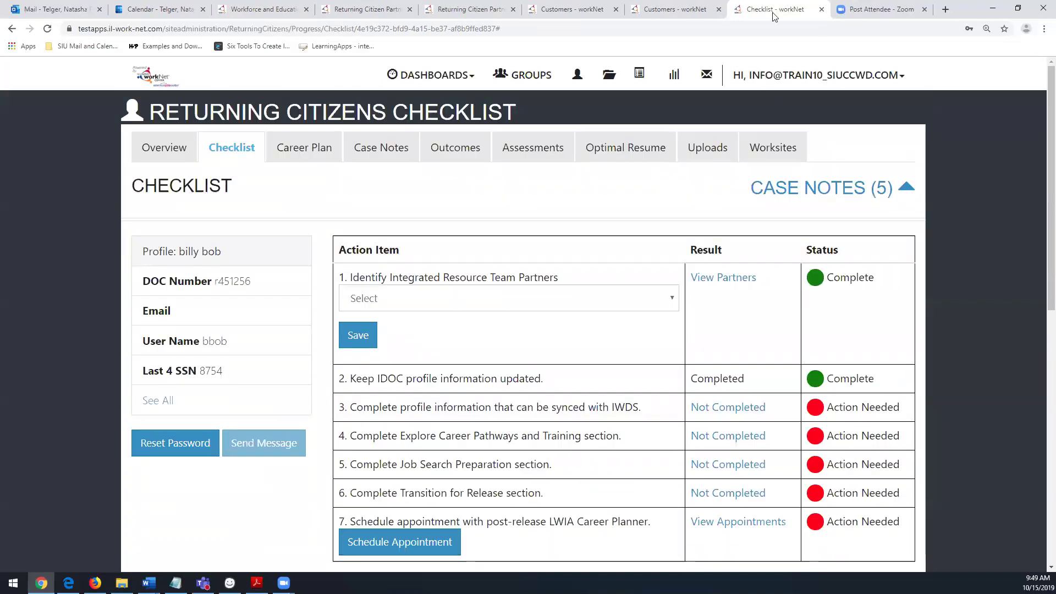
pyautogui.click(13, 28)
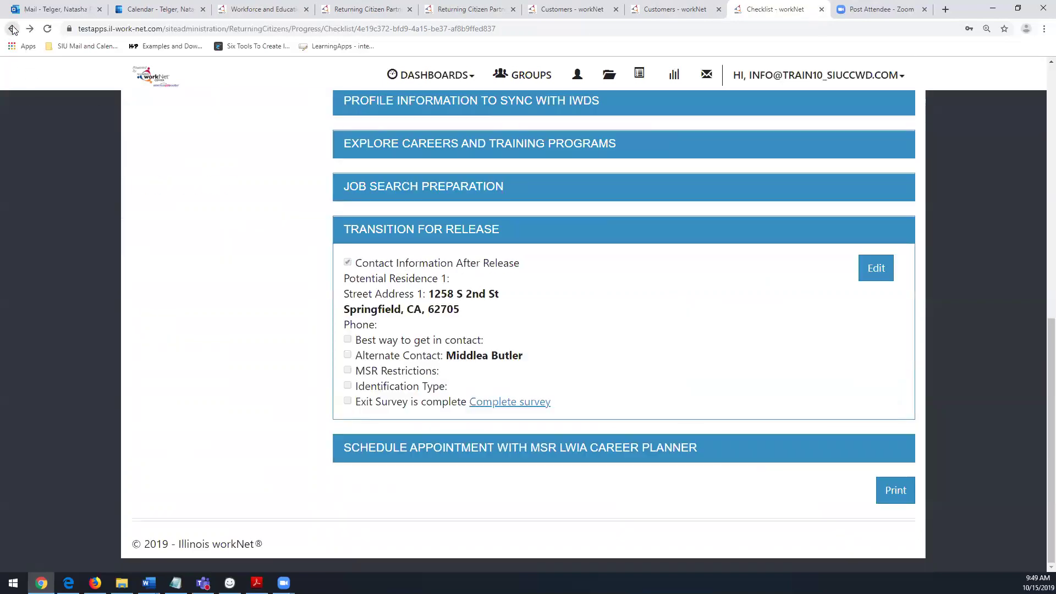
pyautogui.moveTo(557, 407); pyautogui.dragTo(468, 406)
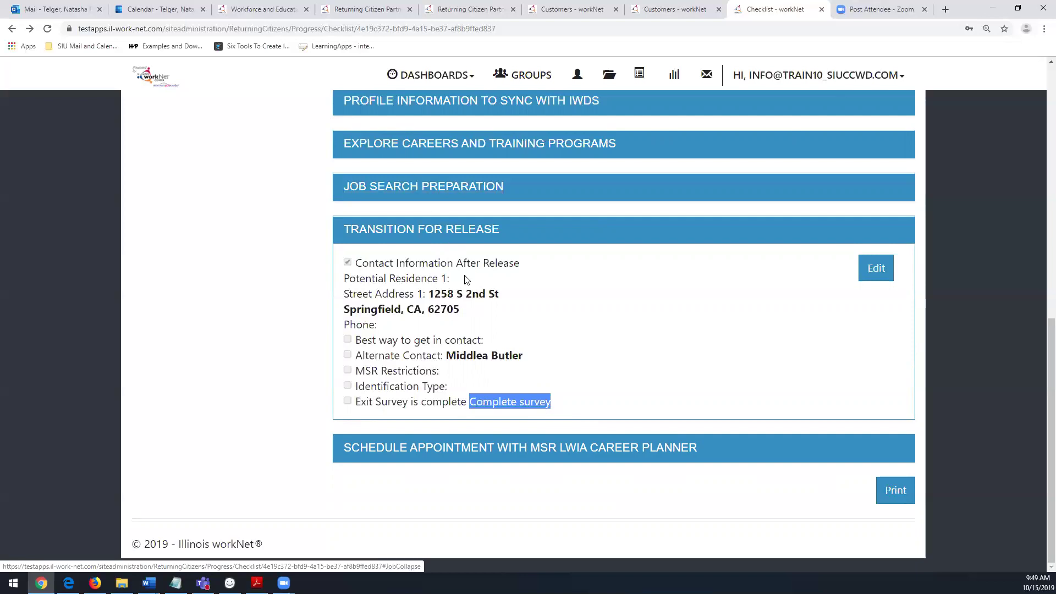
pyautogui.moveTo(553, 408); pyautogui.dragTo(469, 402)
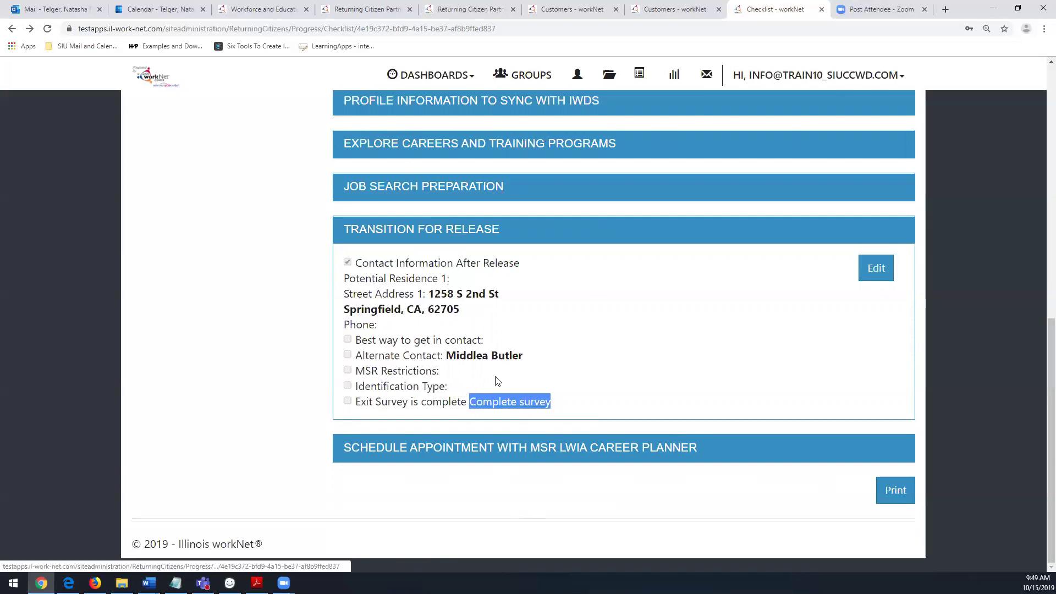
pyautogui.click(471, 231)
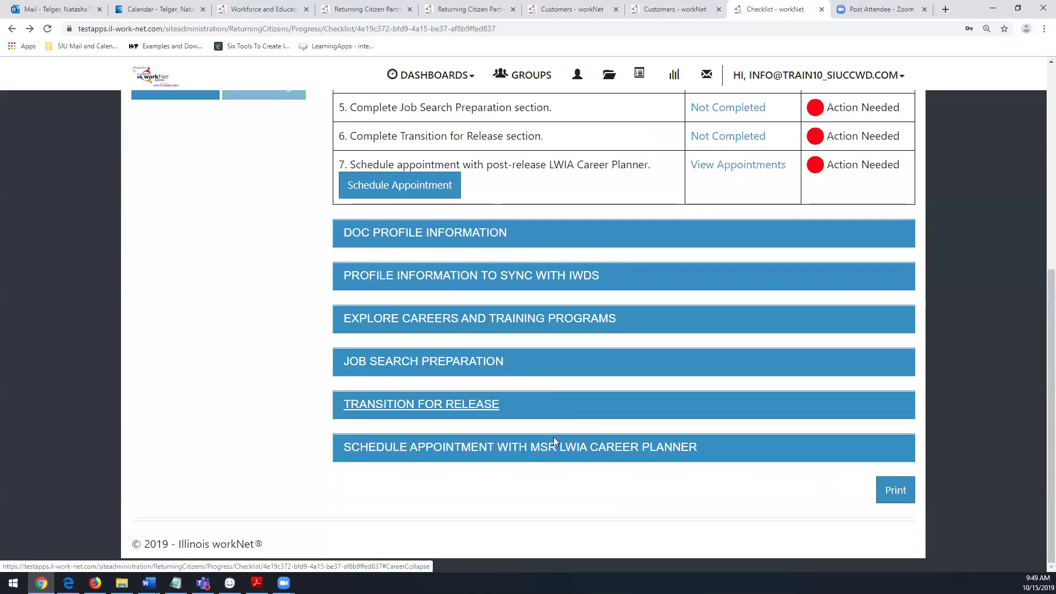
# Expand the MSR LWIA Career Planner appointment section and review its appointment item and the declined referral, moved out of state and Other options.
pyautogui.click(559, 446)
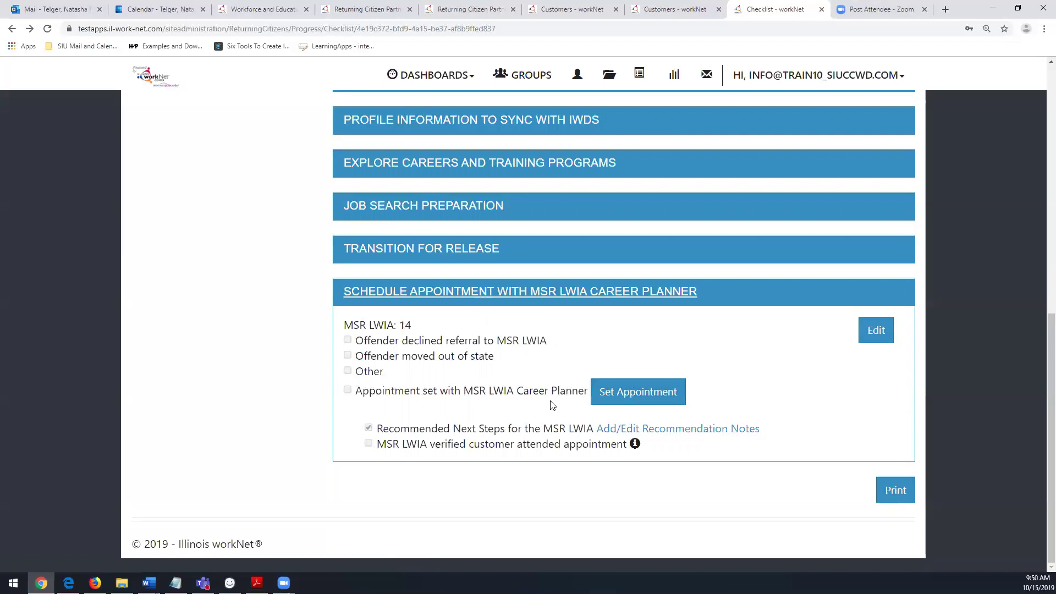
pyautogui.moveTo(463, 391); pyautogui.dragTo(587, 391)
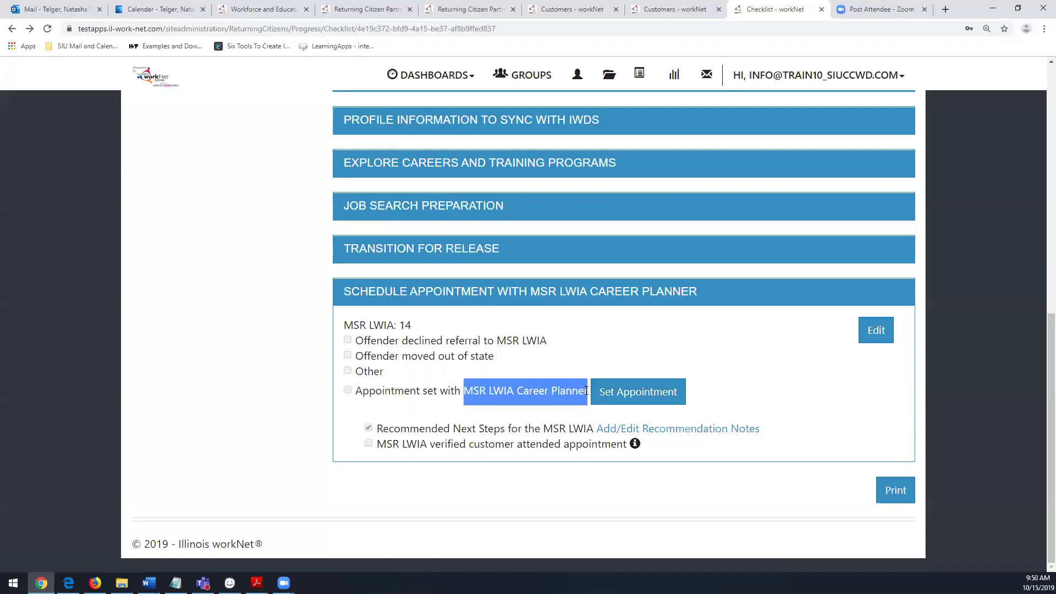
pyautogui.click(528, 415)
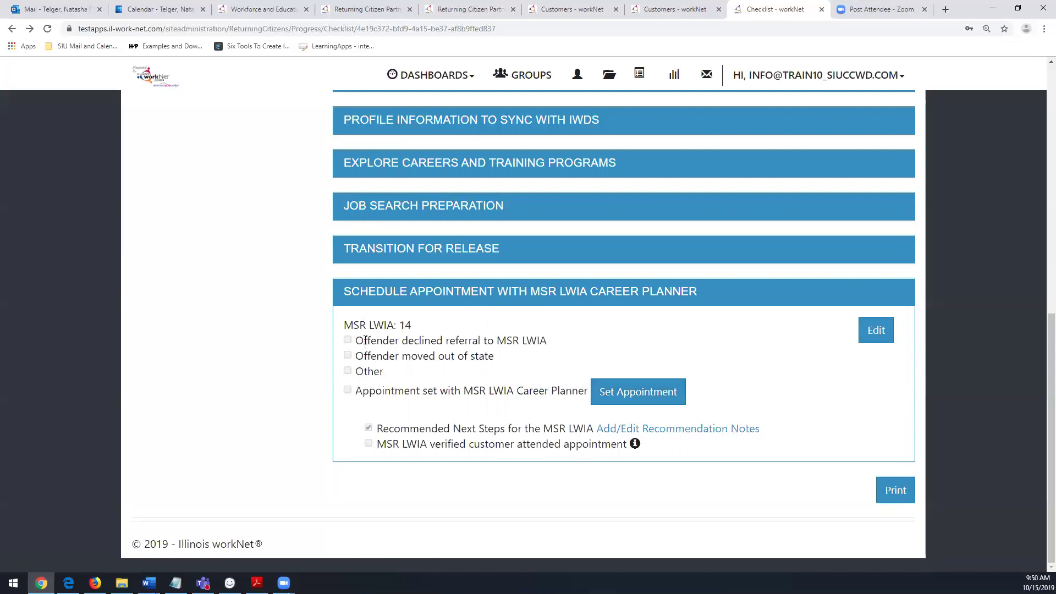
pyautogui.moveTo(363, 341); pyautogui.dragTo(501, 372)
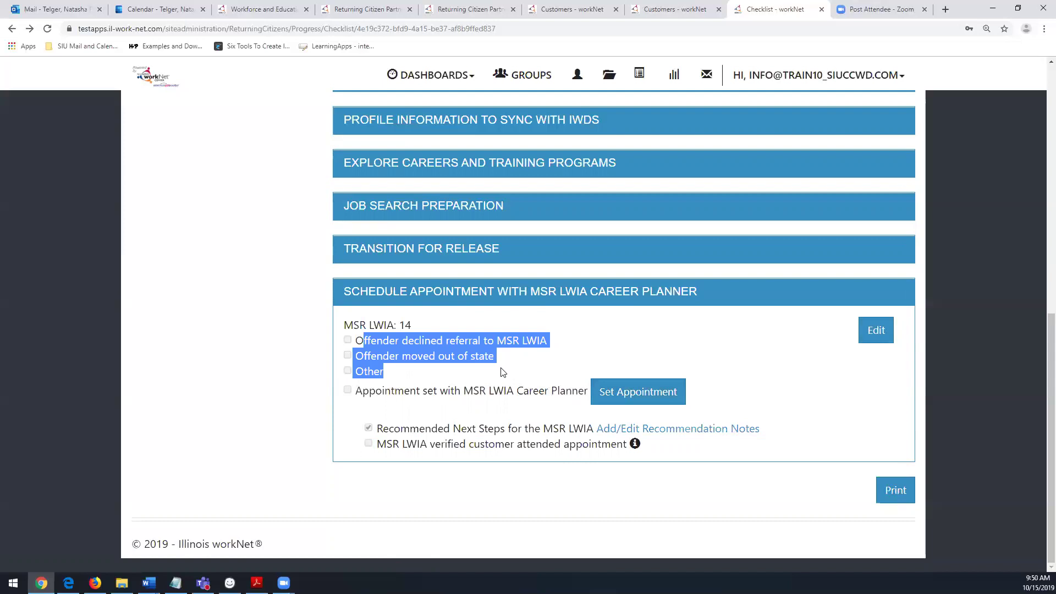
pyautogui.click(530, 381)
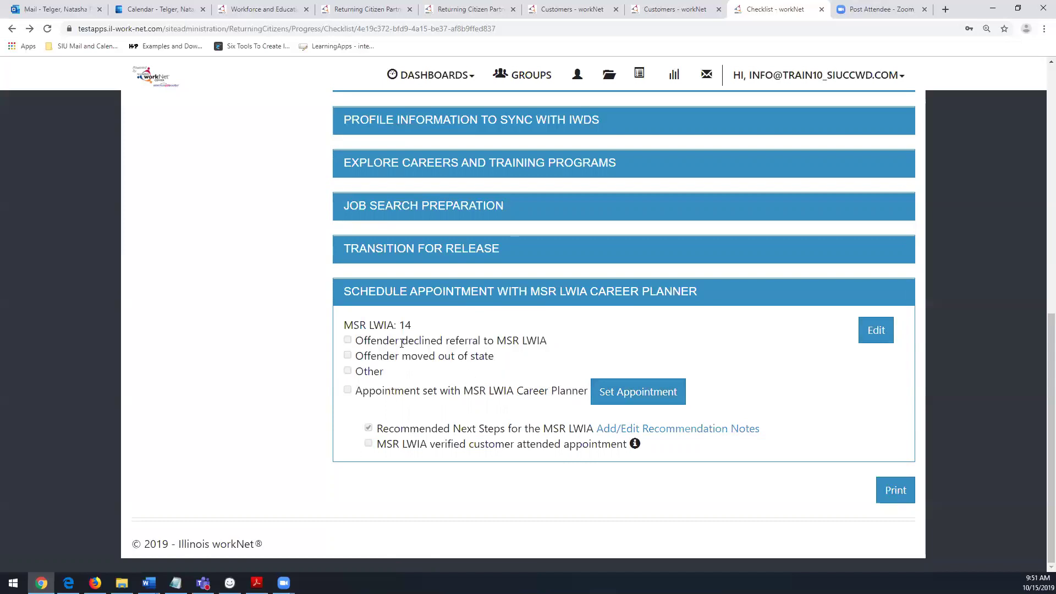
pyautogui.moveTo(413, 341); pyautogui.dragTo(548, 342)
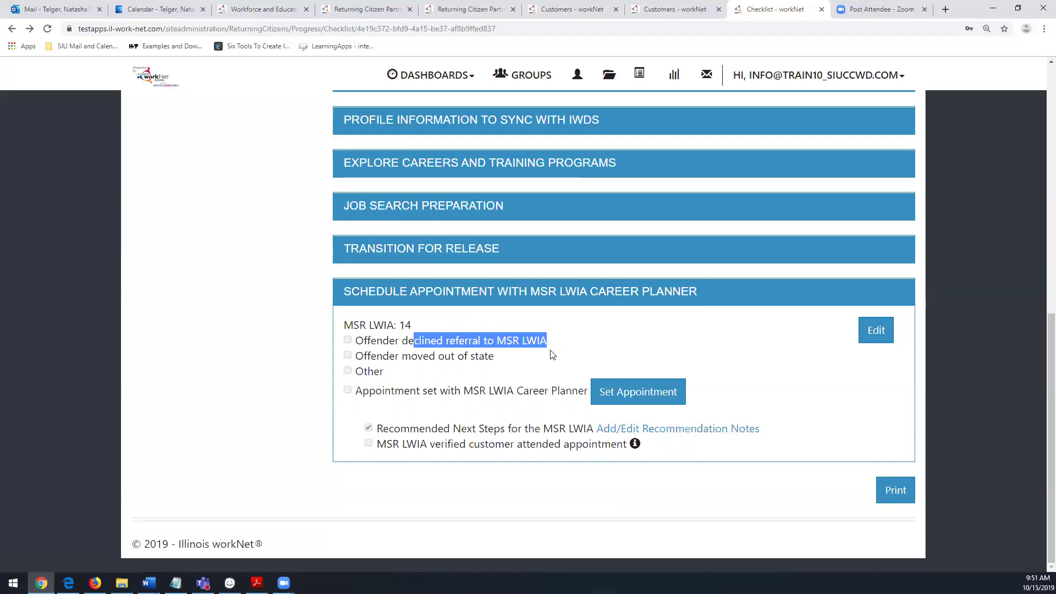
pyautogui.moveTo(402, 357); pyautogui.dragTo(495, 356)
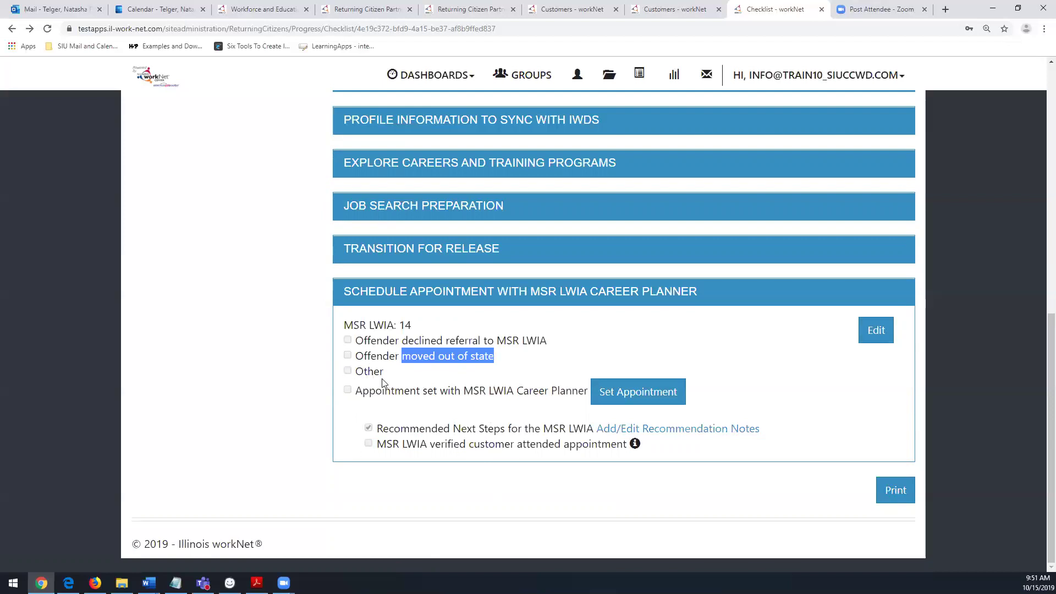
# Open the recommendation notes for the MSR LWIA next steps, look at the Set Goals page, and close it.
pyautogui.click(698, 431)
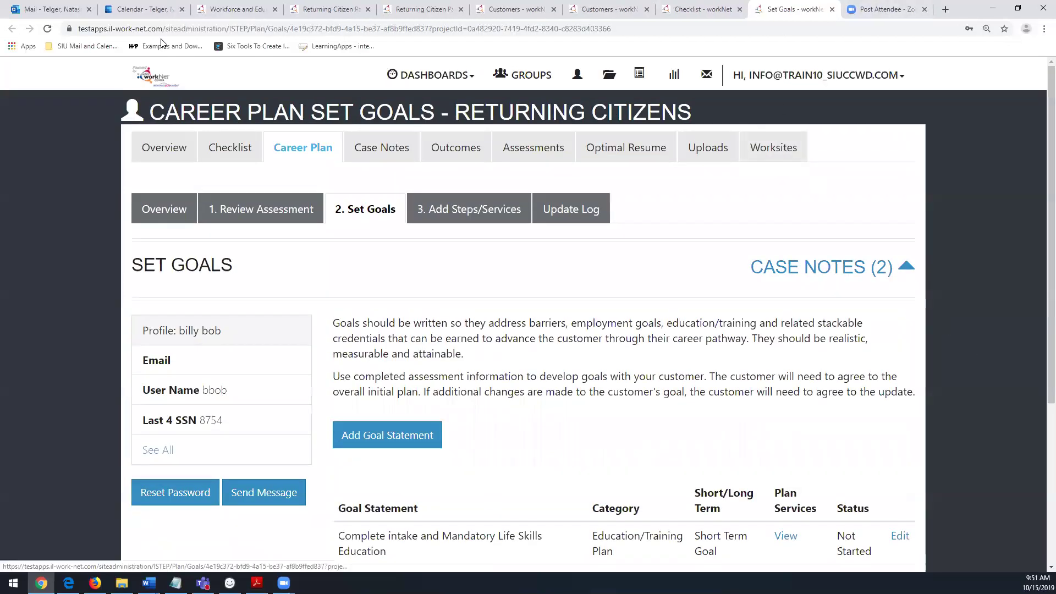
pyautogui.click(832, 9)
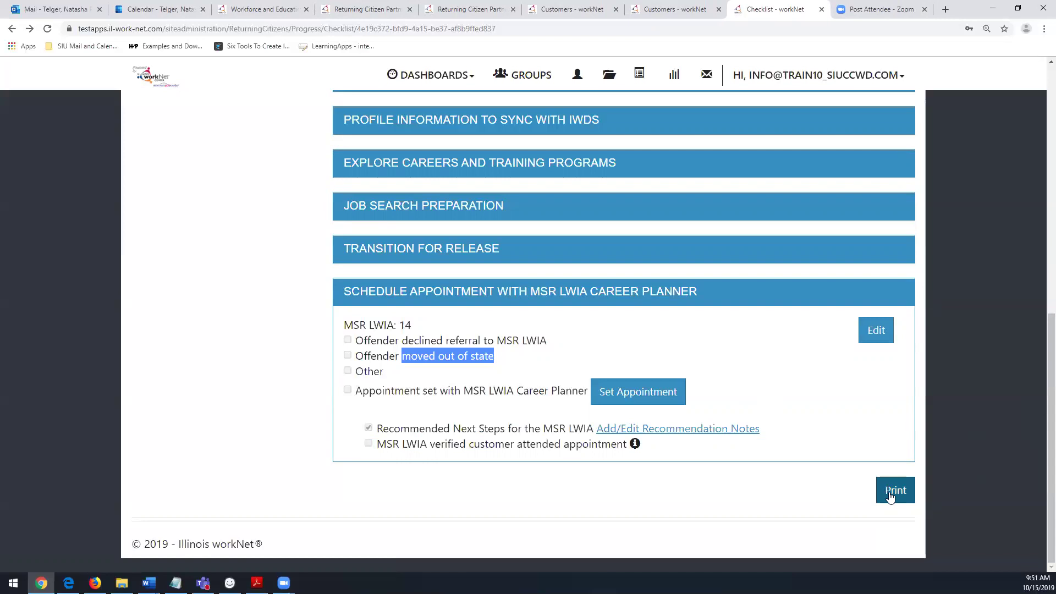
# Open the customer's Career Plan overview, show the next steps for the intake and Mandatory Life Skills Education goal, and review the goals list.
pyautogui.moveTo(1052, 409); pyautogui.dragTo(1033, 169)
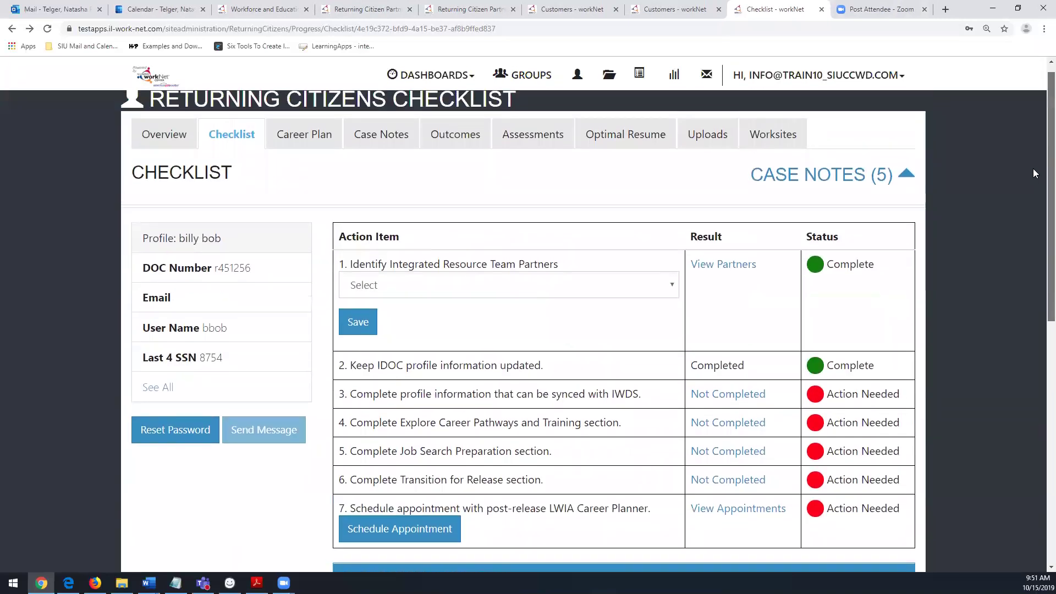
pyautogui.click(301, 141)
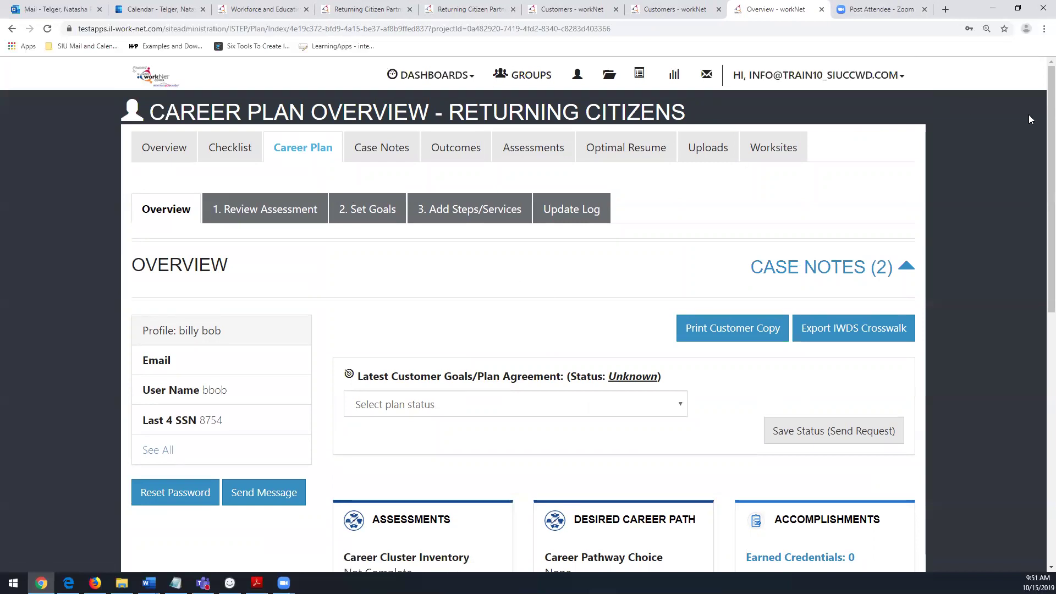
pyautogui.scroll(-10, 583, 330)
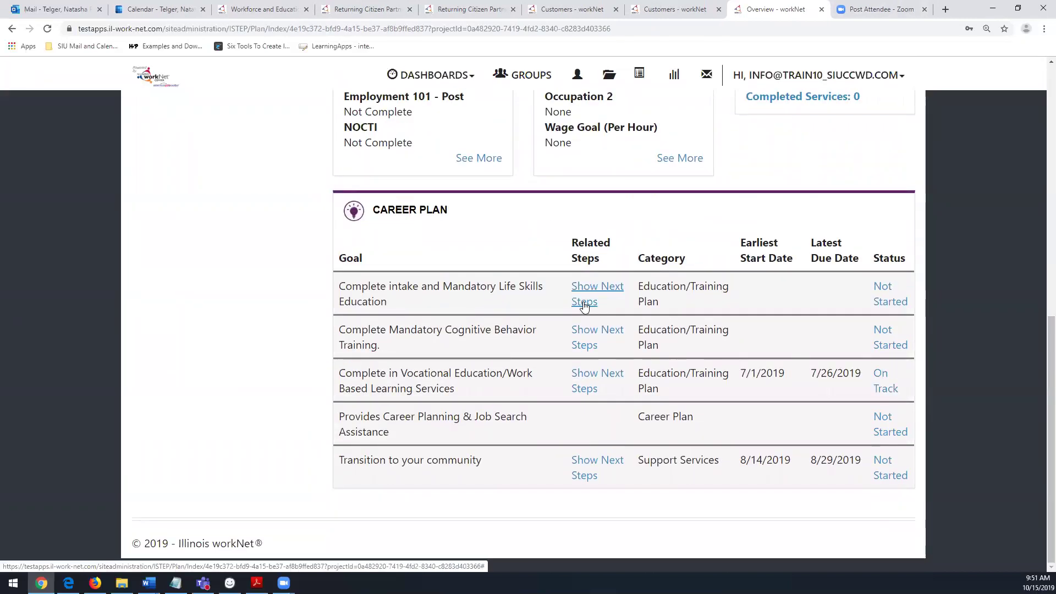
pyautogui.click(584, 301)
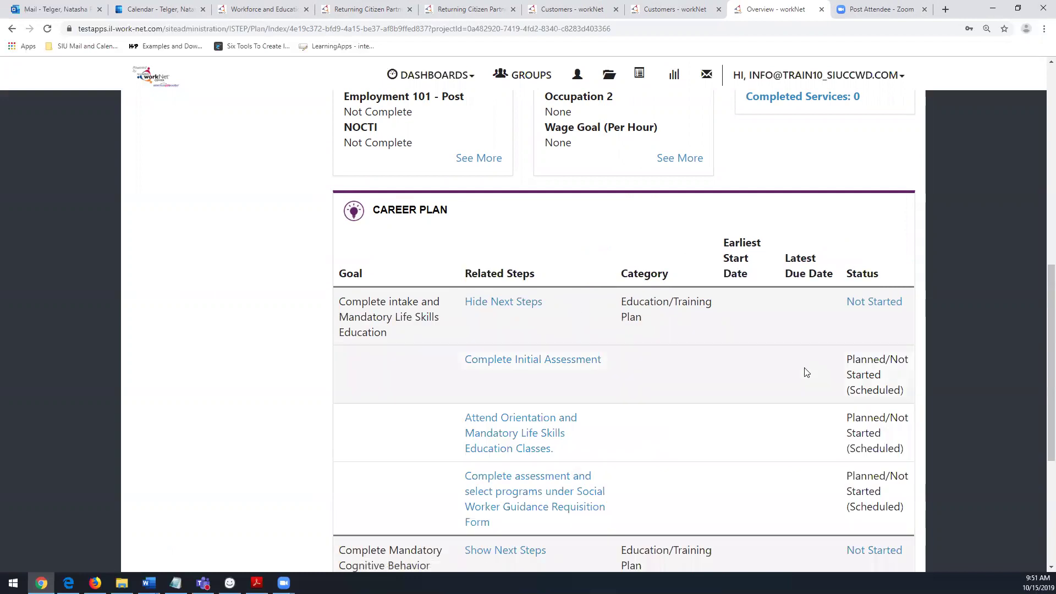
pyautogui.scroll(-3, 1039, 281)
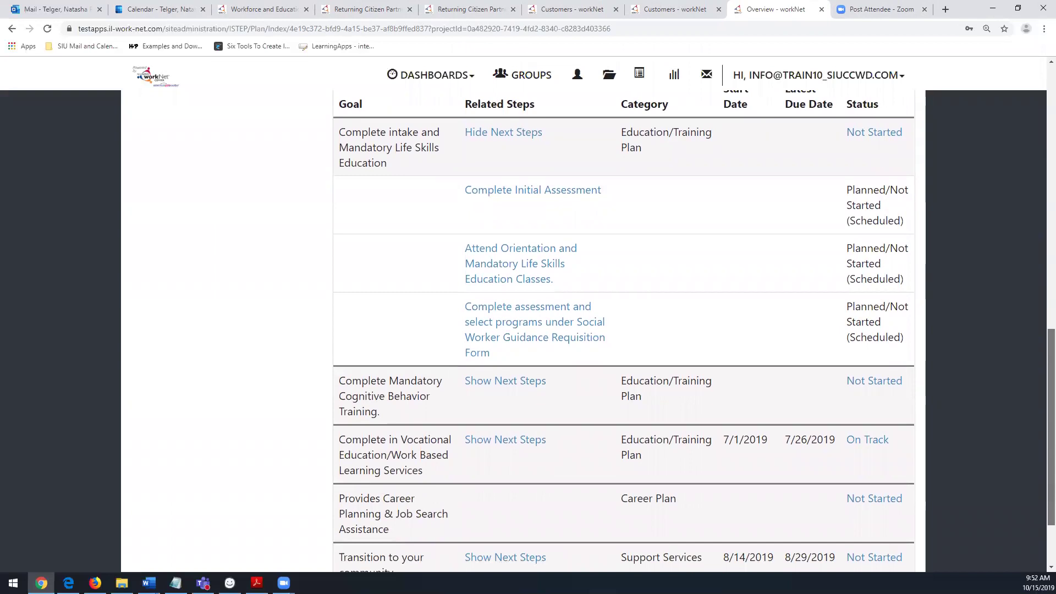
# Return from the career plan overview to the customers list and open the Returning Citizens management report.
pyautogui.moveTo(1051, 352); pyautogui.dragTo(1041, 328)
pyautogui.scroll(10, 1041, 314)
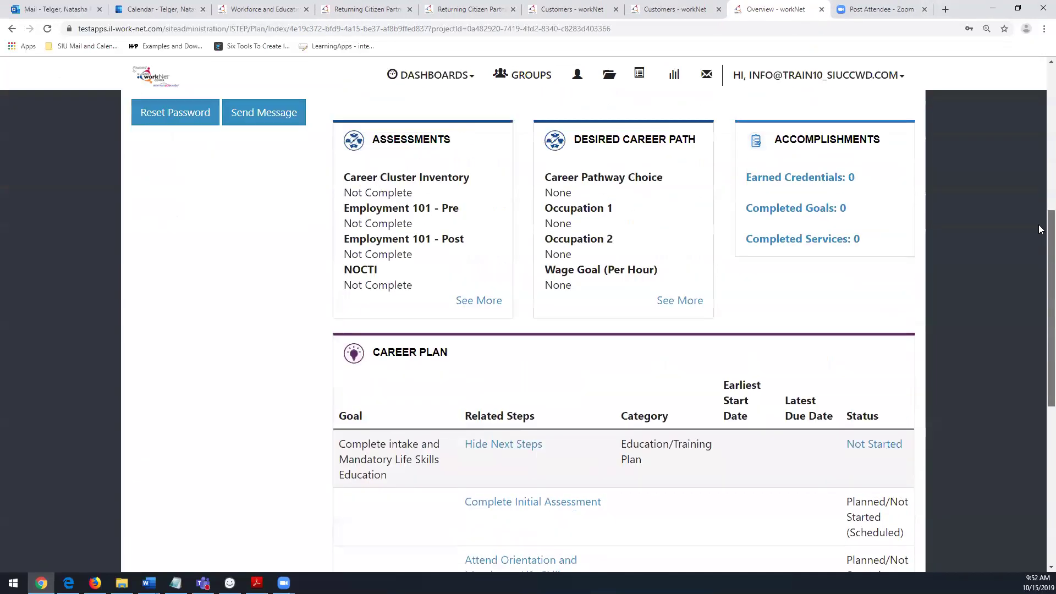
pyautogui.click(662, 11)
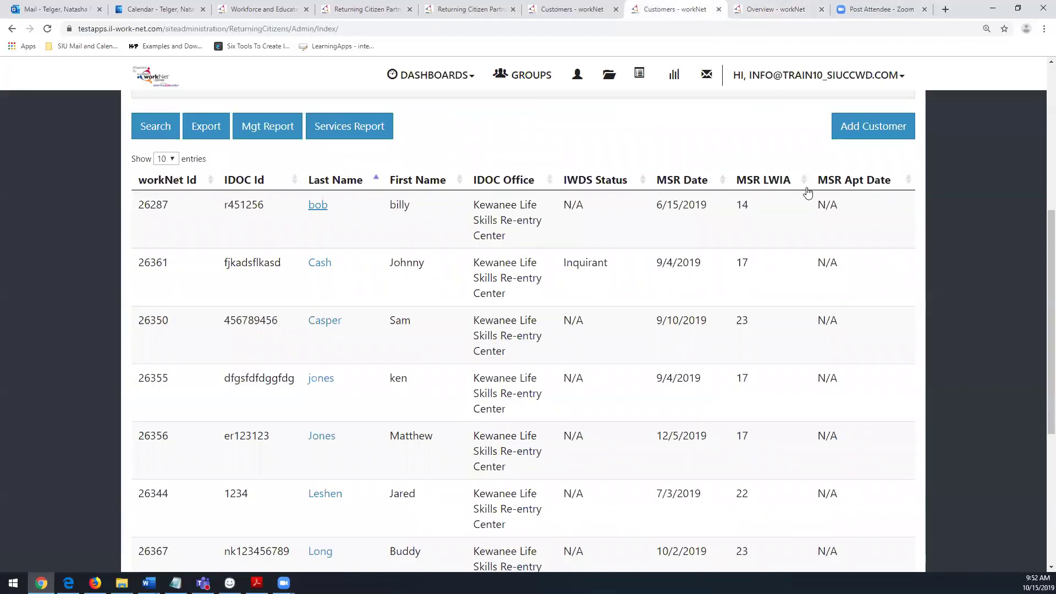
pyautogui.click(268, 127)
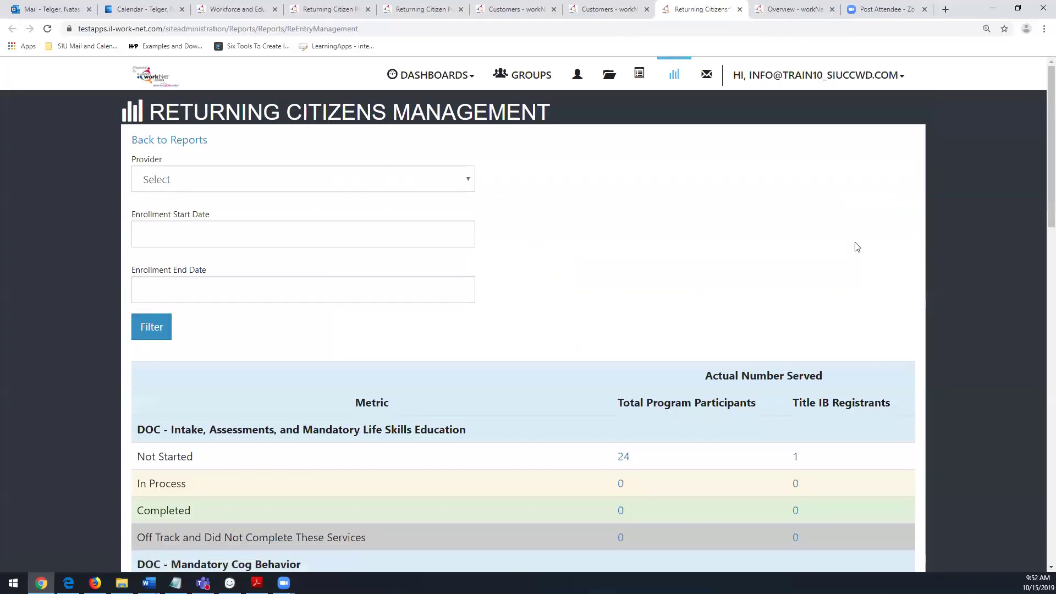
# Examine the report's intake and life skills, Mandatory Cog Behavior and Education metrics, and close the report.
pyautogui.scroll(-3, 1039, 165)
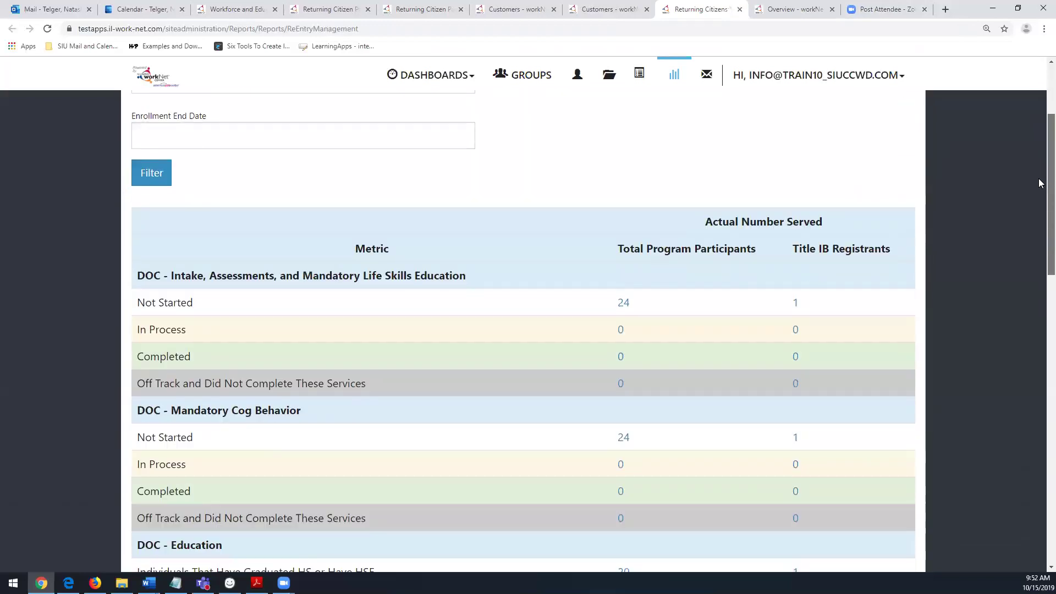
pyautogui.scroll(-2, 1038, 218)
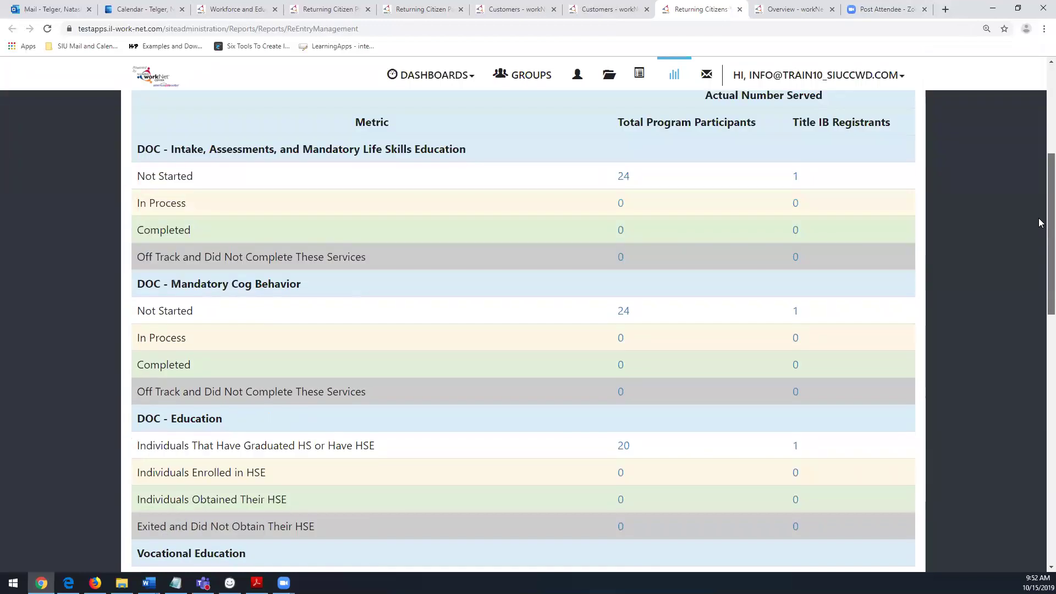
pyautogui.moveTo(1039, 218); pyautogui.dragTo(1038, 220)
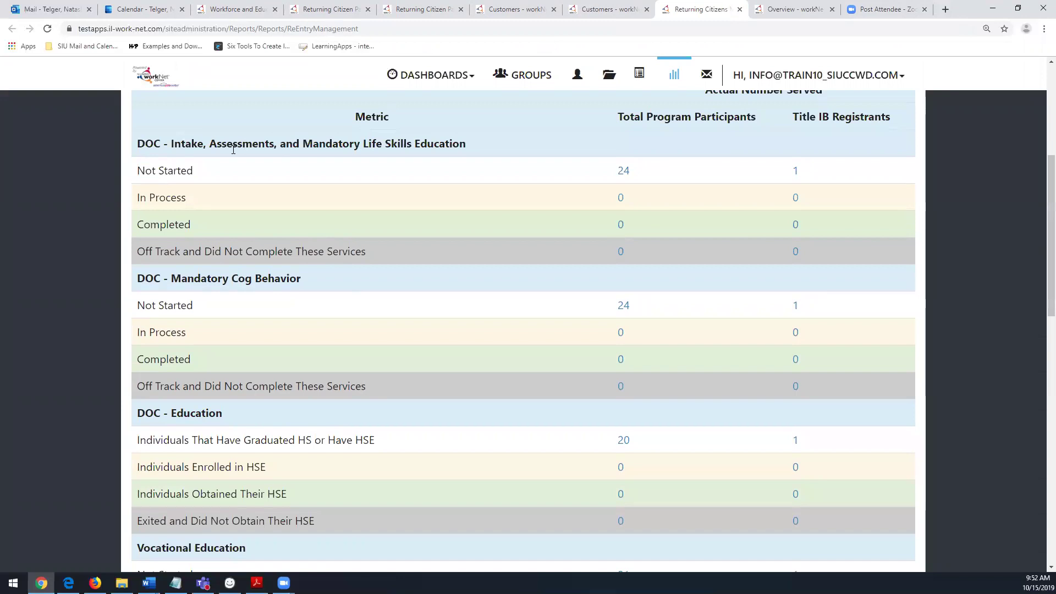
pyautogui.moveTo(171, 144); pyautogui.dragTo(415, 142)
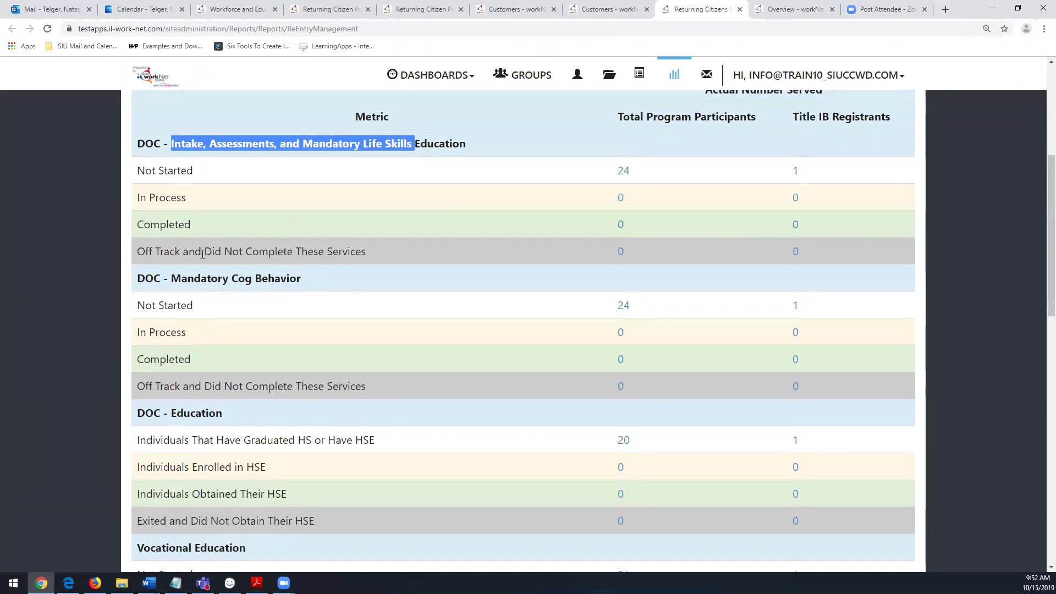
pyautogui.moveTo(175, 275); pyautogui.dragTo(344, 283)
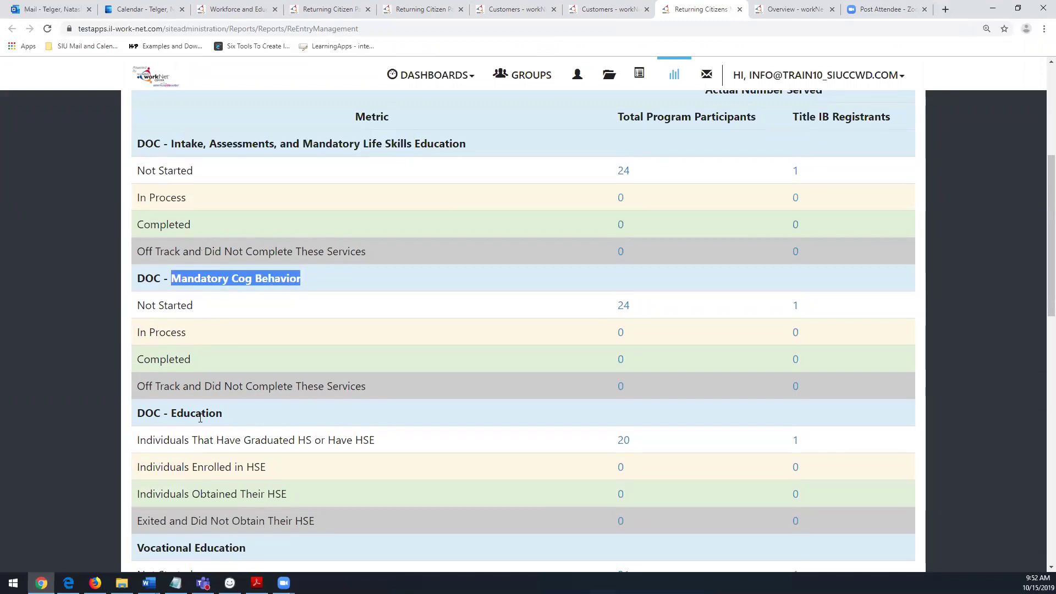
pyautogui.moveTo(164, 412); pyautogui.dragTo(260, 440)
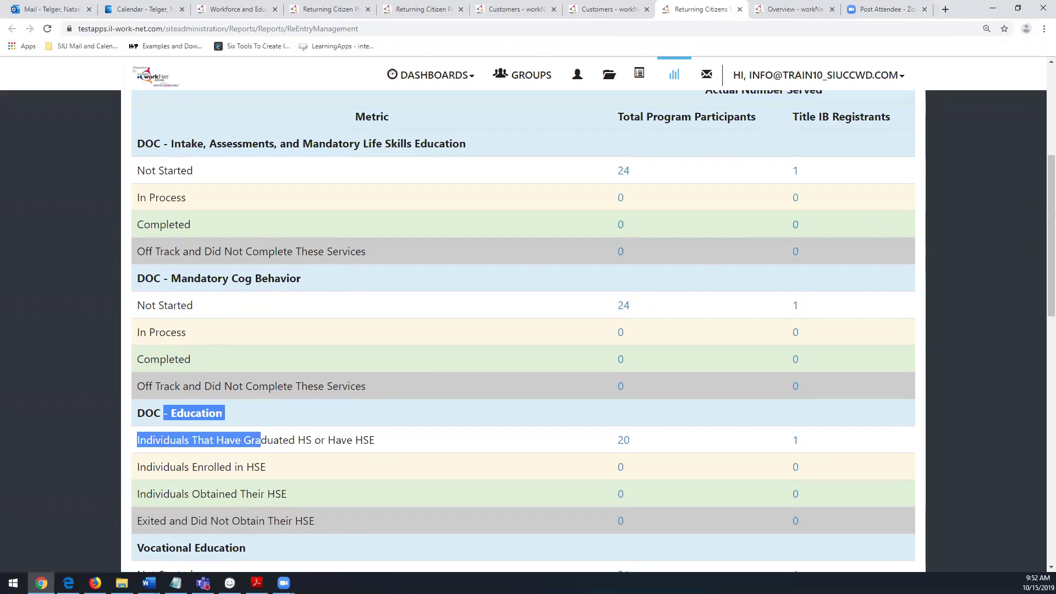
pyautogui.moveTo(1052, 209)
pyautogui.mouseDown()
pyautogui.moveTo(1052, 385)
pyautogui.moveTo(1038, 196)
pyautogui.mouseUp()
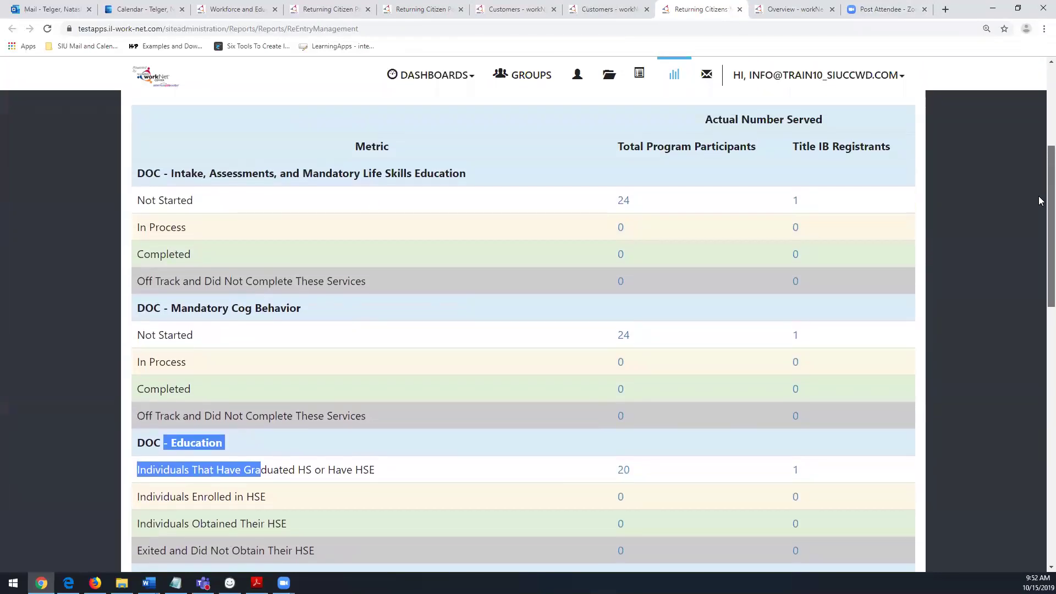
pyautogui.click(739, 9)
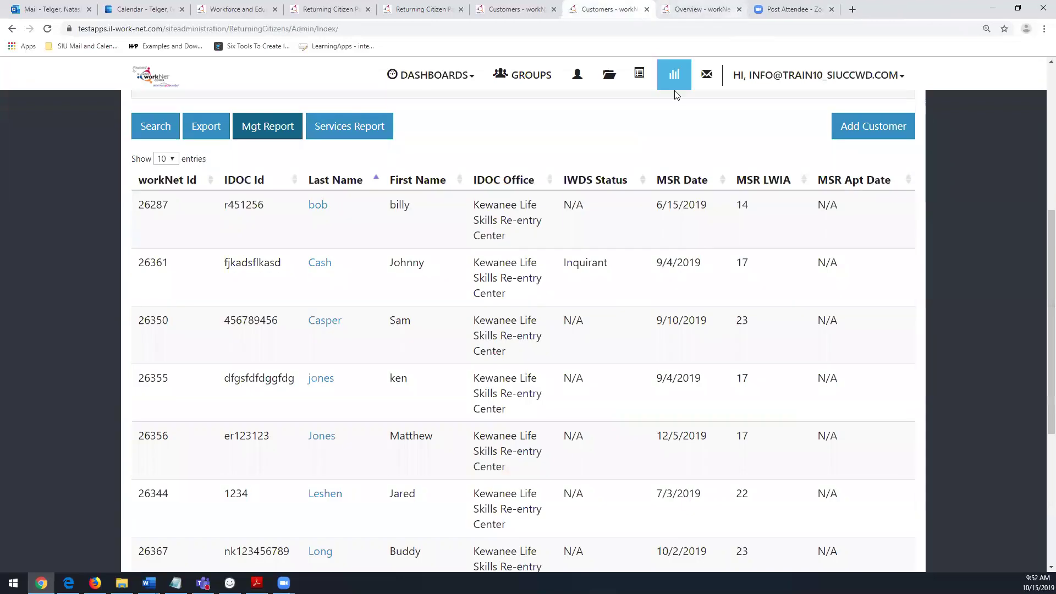
# Go back to the customer's career plan overview and review its goals with their related steps and statuses.
pyautogui.click(773, 9)
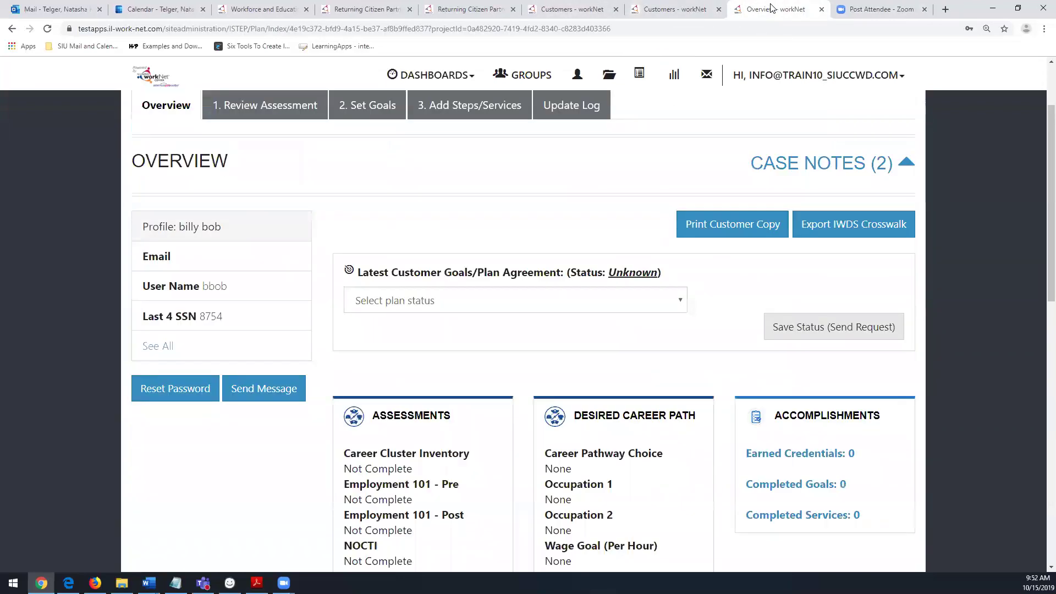
pyautogui.moveTo(1039, 215); pyautogui.dragTo(1051, 425)
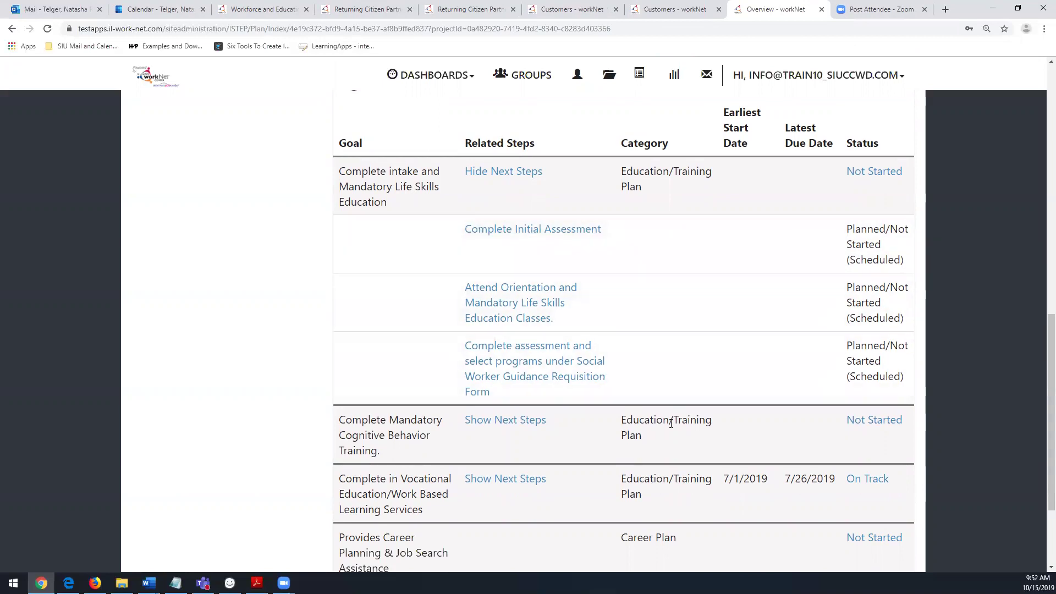
pyautogui.moveTo(1040, 324); pyautogui.dragTo(1028, 100)
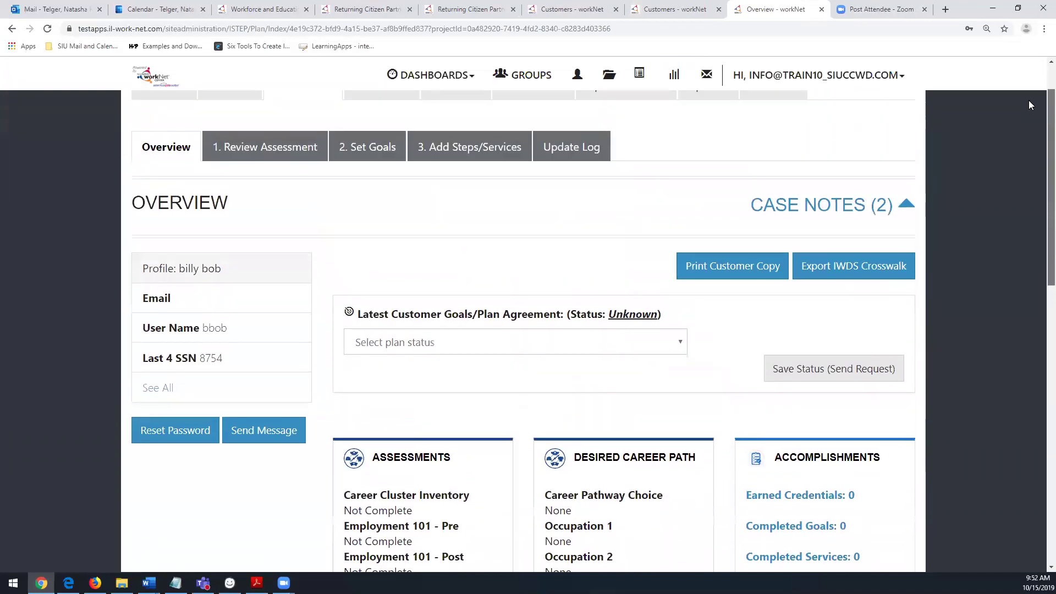
# On the Set Goals page, look through the Category, Short/Long Term and Status choices for a new goal, and close the form without adding one.
pyautogui.click(360, 147)
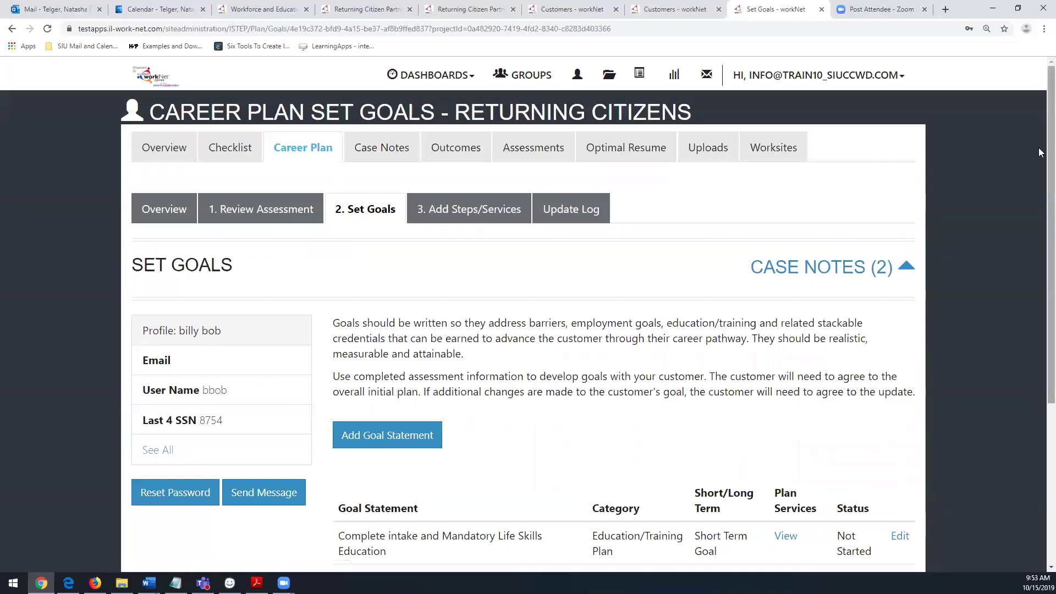
pyautogui.moveTo(1039, 147); pyautogui.dragTo(1038, 219)
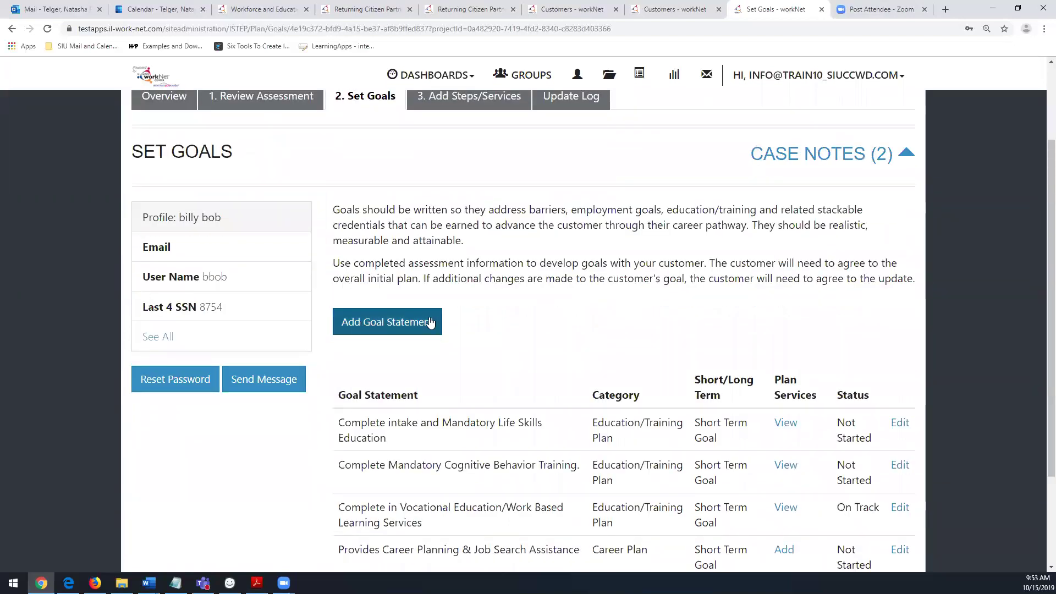
pyautogui.click(414, 328)
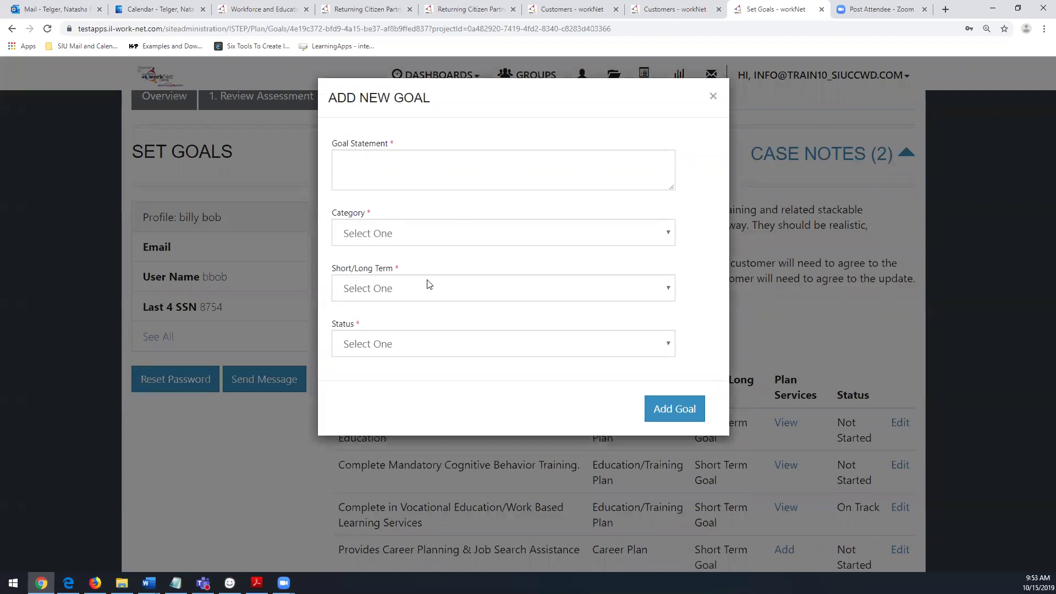
pyautogui.click(437, 223)
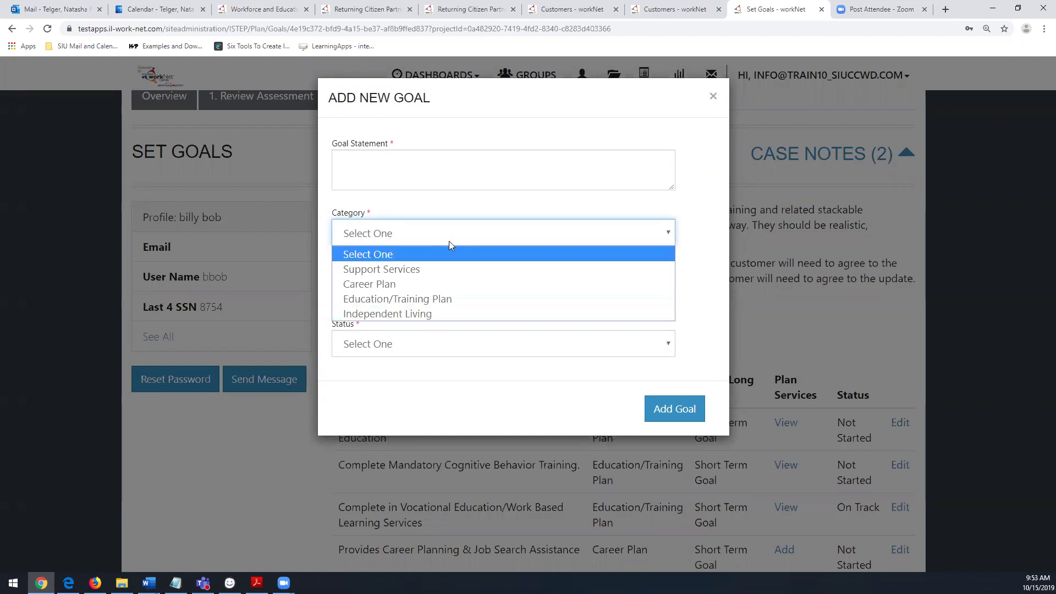
pyautogui.click(448, 240)
pyautogui.click(434, 289)
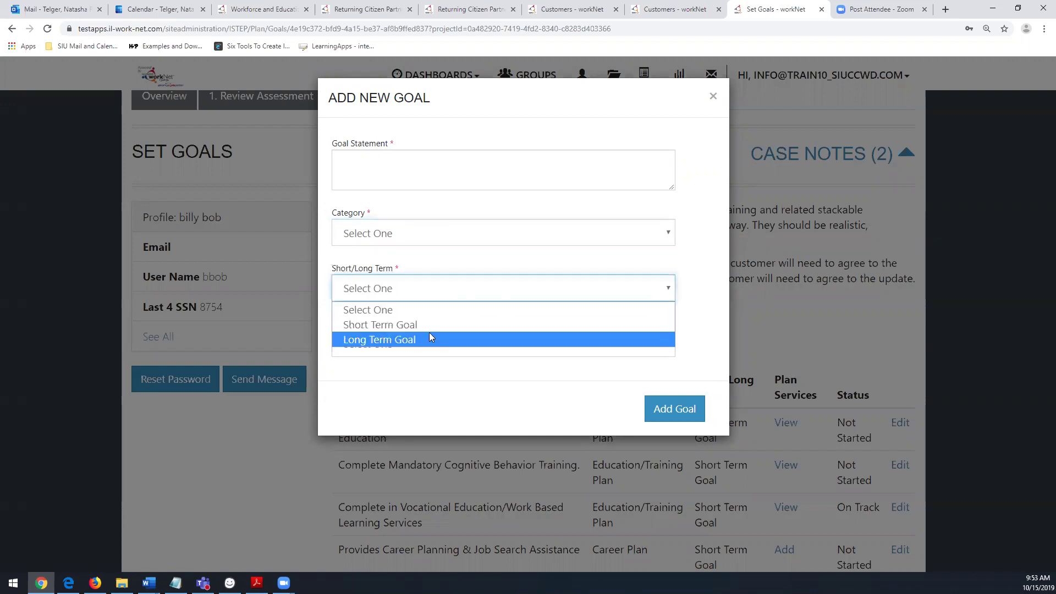
pyautogui.click(435, 310)
pyautogui.click(431, 345)
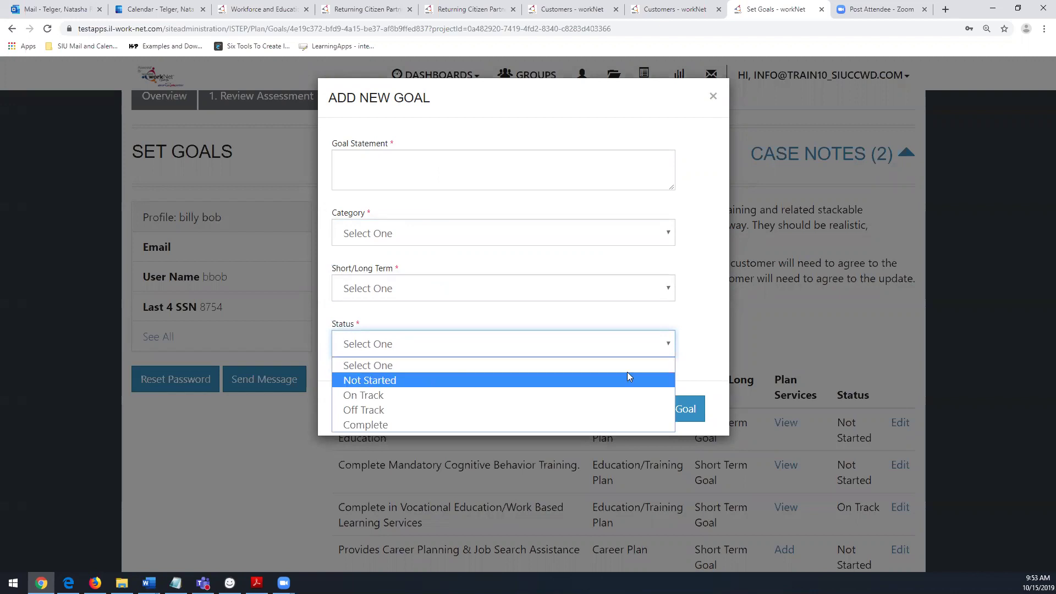
pyautogui.click(713, 370)
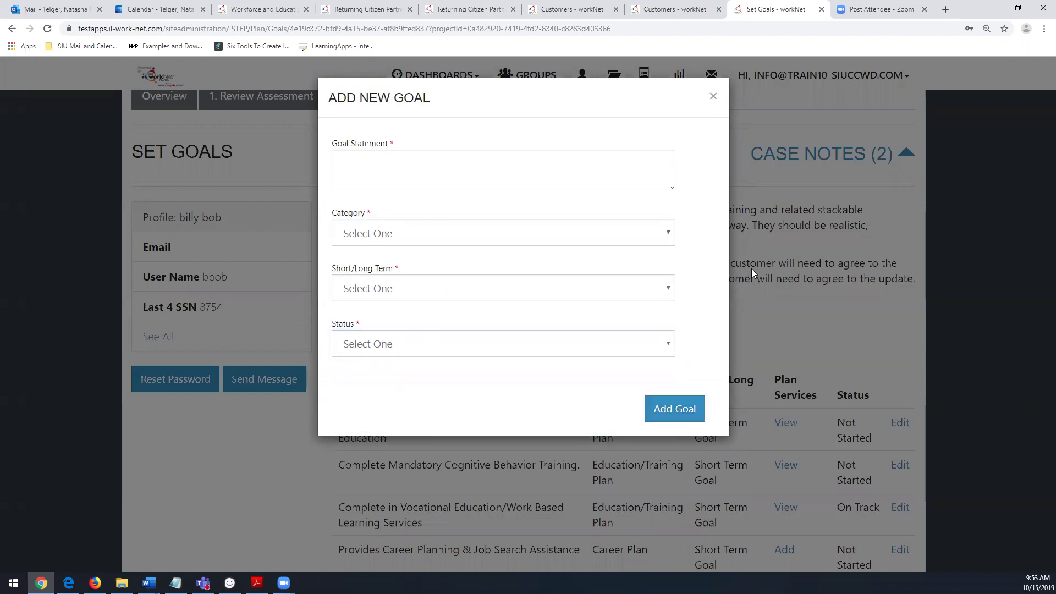
pyautogui.click(713, 96)
# Open the Add Steps/Services page of the career plan and review its instructions and the steps sections for each goal.
pyautogui.click(520, 103)
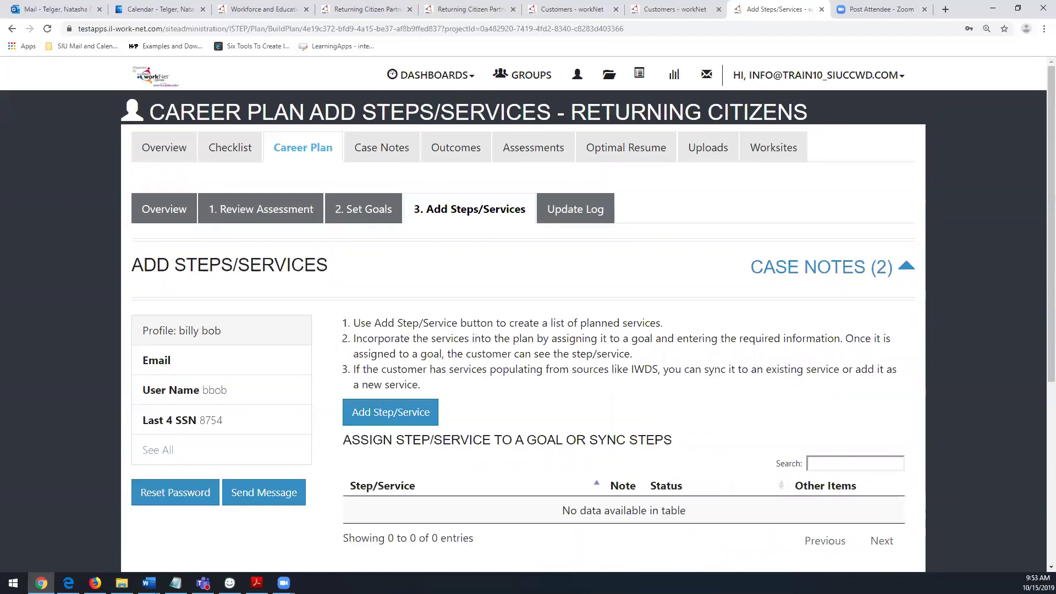
pyautogui.scroll(-5, 1040, 154)
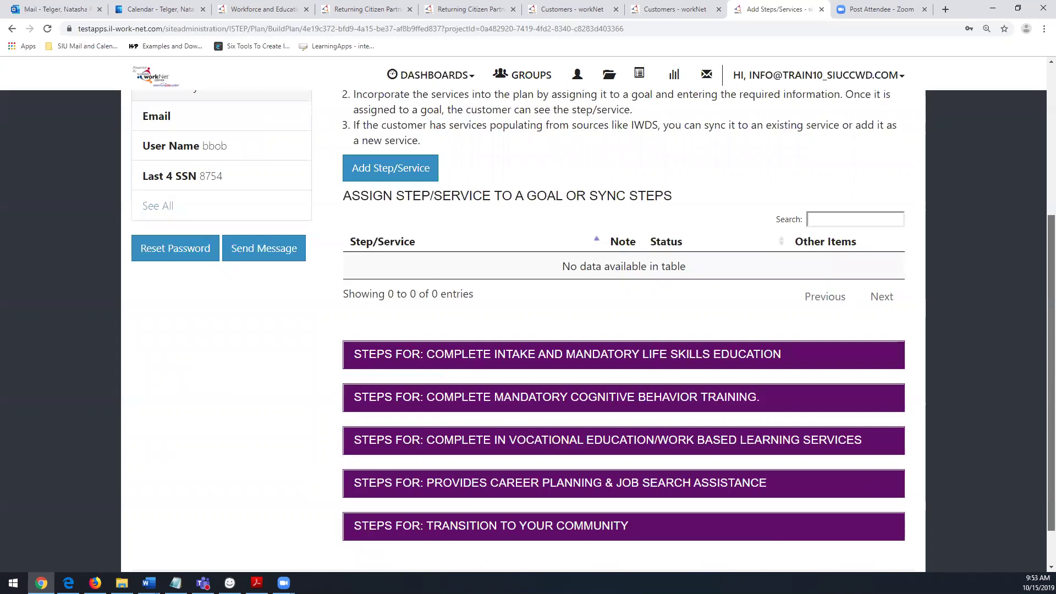
pyautogui.scroll(3, 1040, 214)
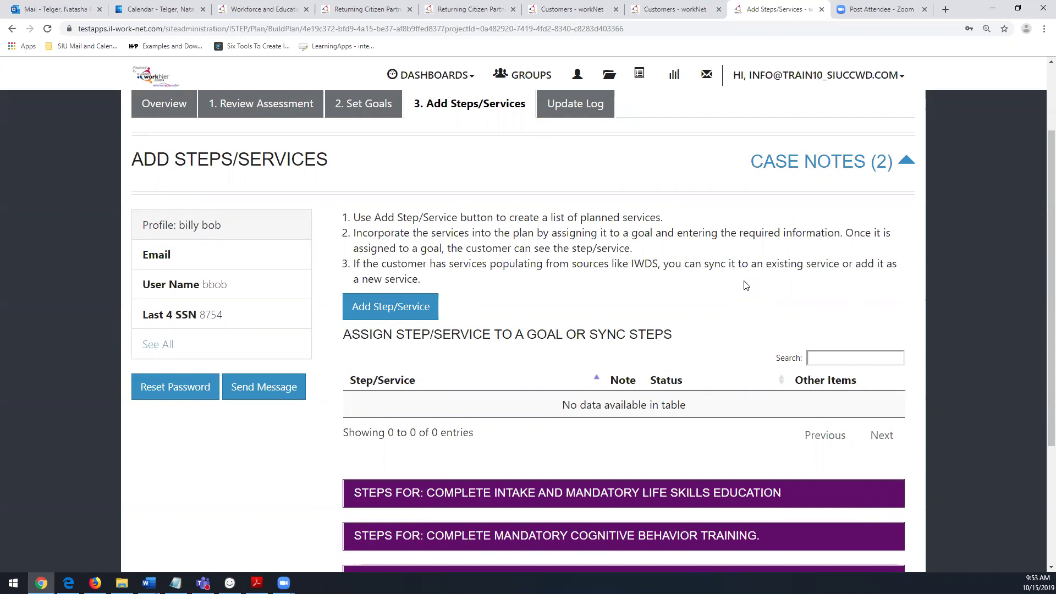
# Add the Testing New Service training entry from the available services list to the customer's planned services.
pyautogui.click(417, 316)
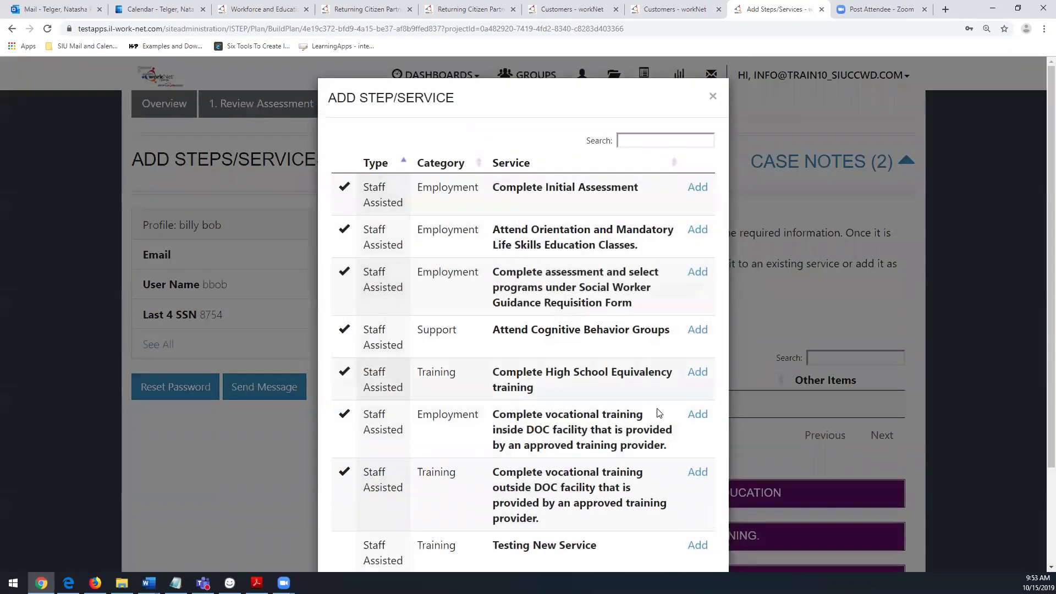
pyautogui.scroll(-3, 1040, 203)
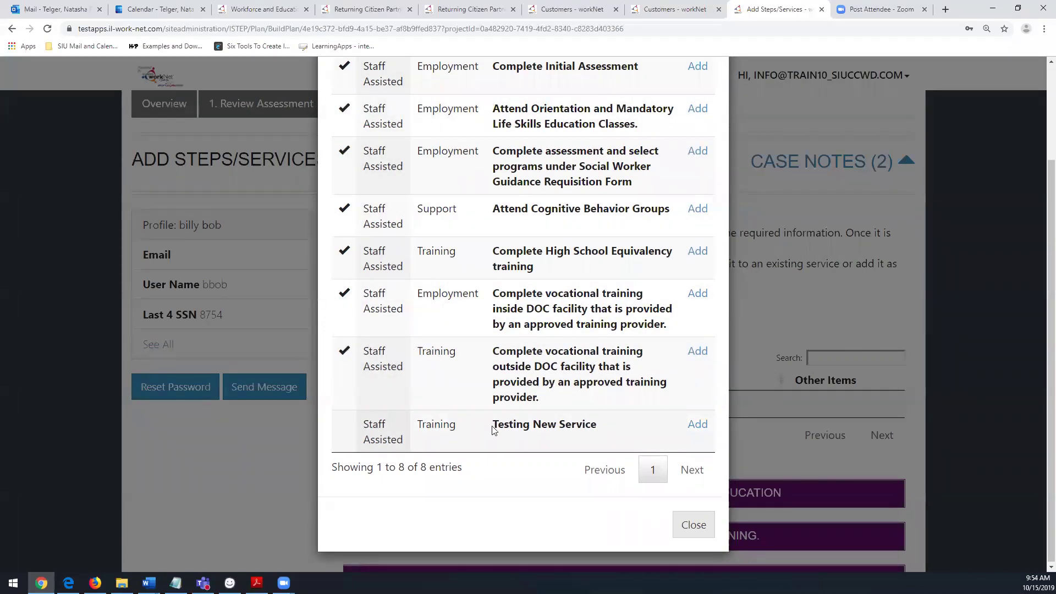
pyautogui.moveTo(493, 431); pyautogui.dragTo(606, 439)
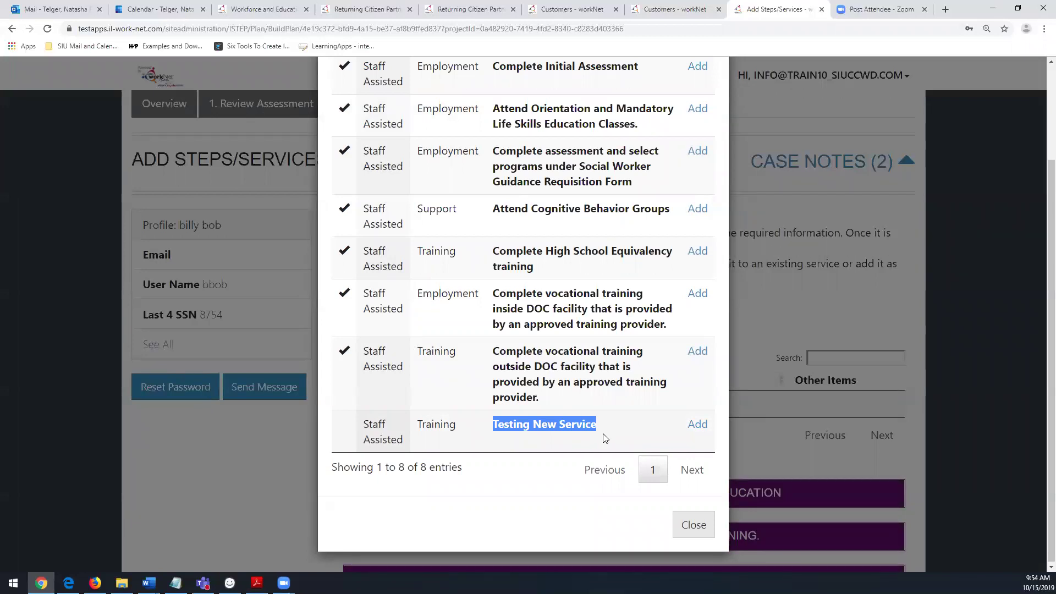
pyautogui.click(367, 431)
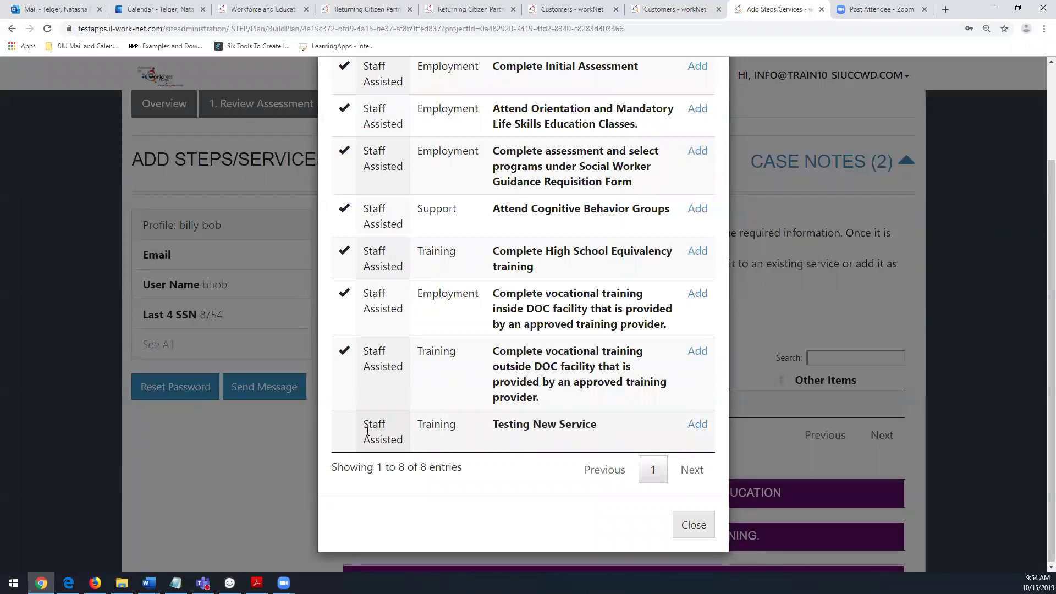
pyautogui.click(698, 426)
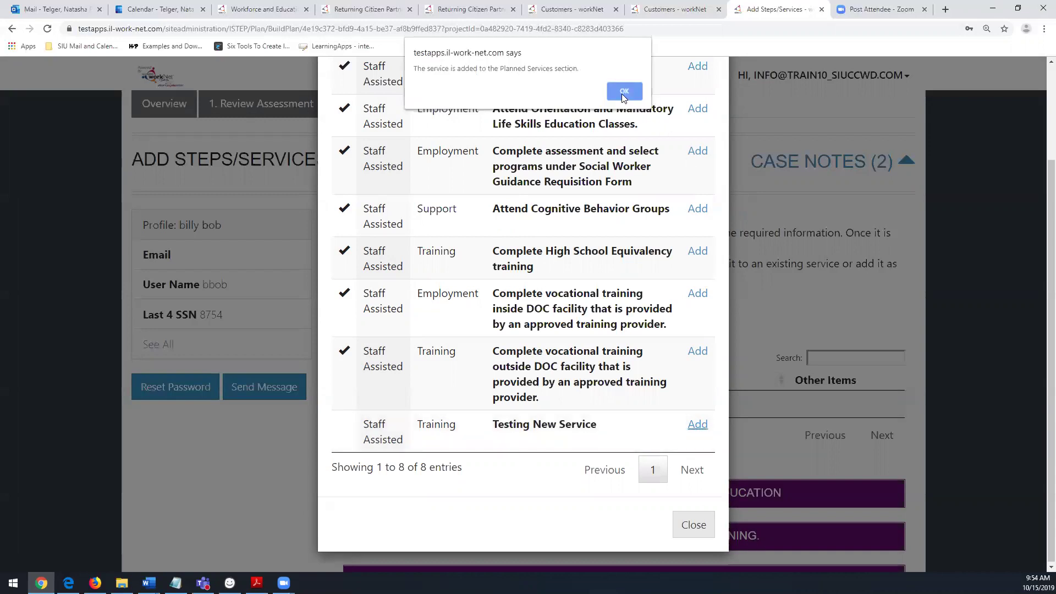
pyautogui.click(623, 93)
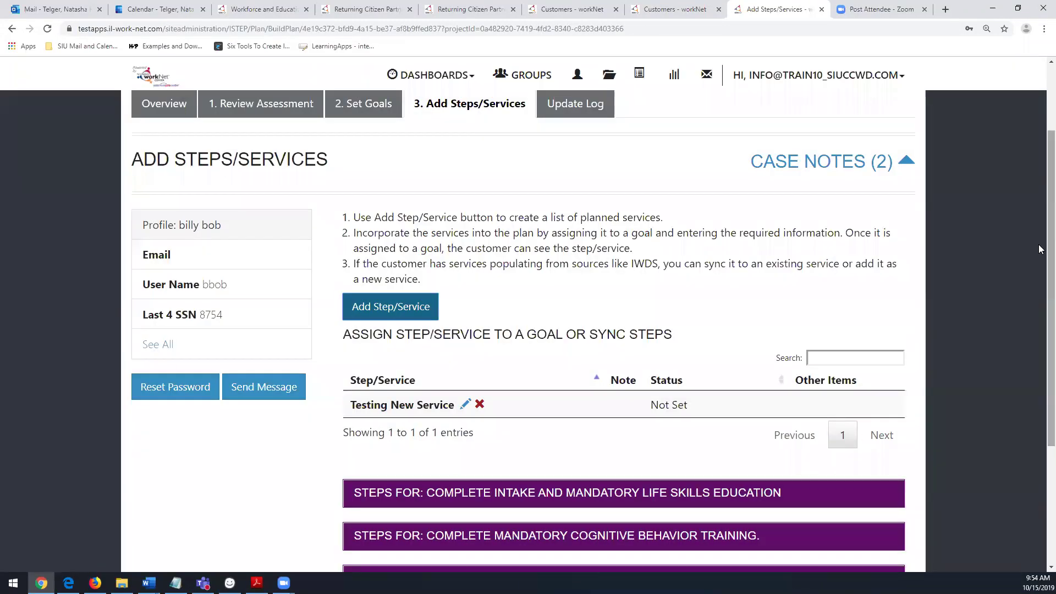
# Edit Testing New Service, assigning it to the Transition to your community goal with a start date of 10/16/2019.
pyautogui.scroll(-3, 1039, 250)
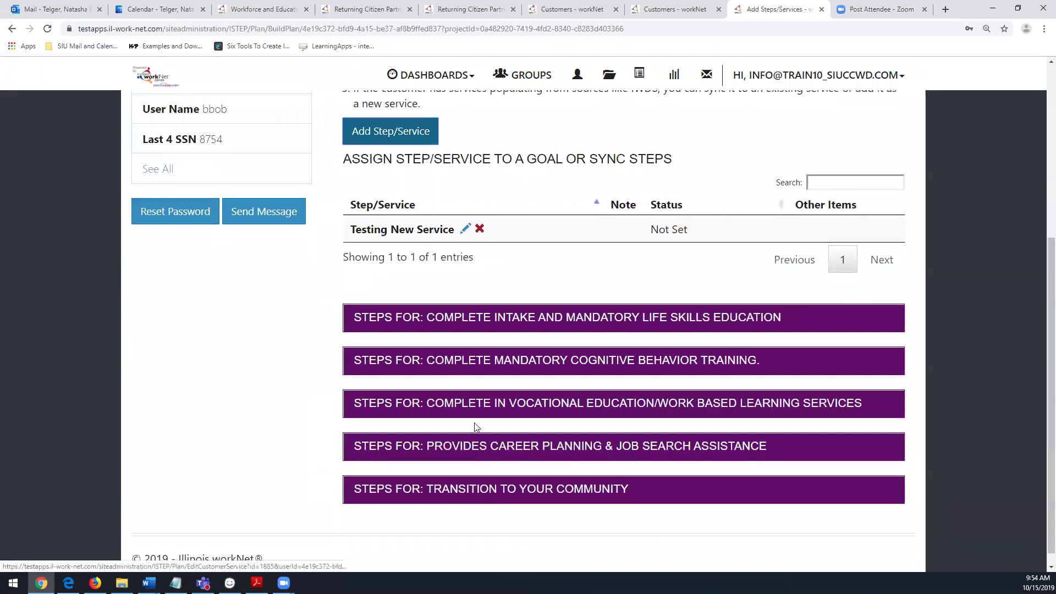
pyautogui.click(464, 230)
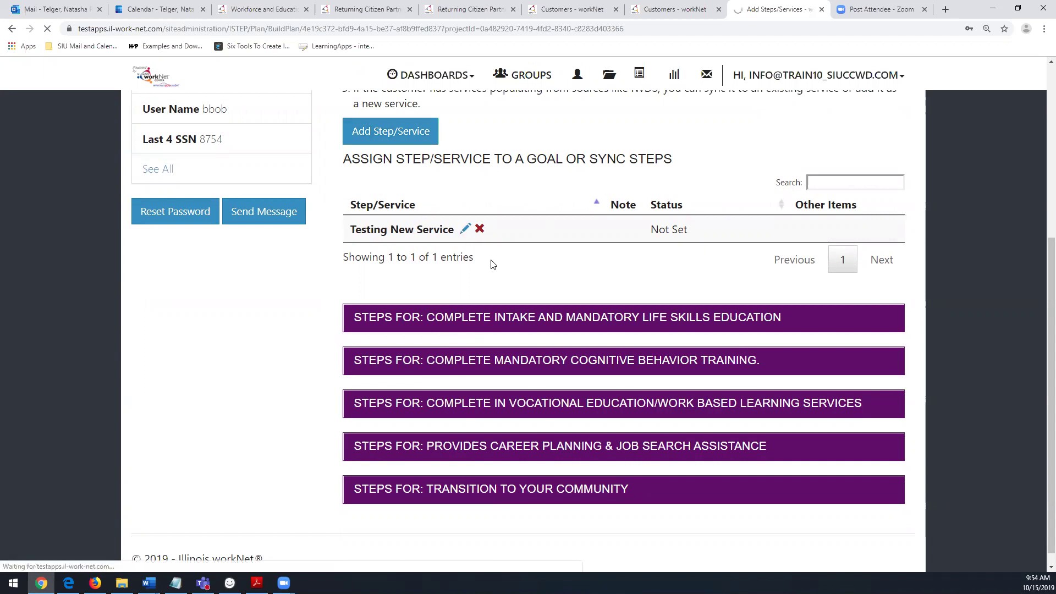
pyautogui.click(544, 385)
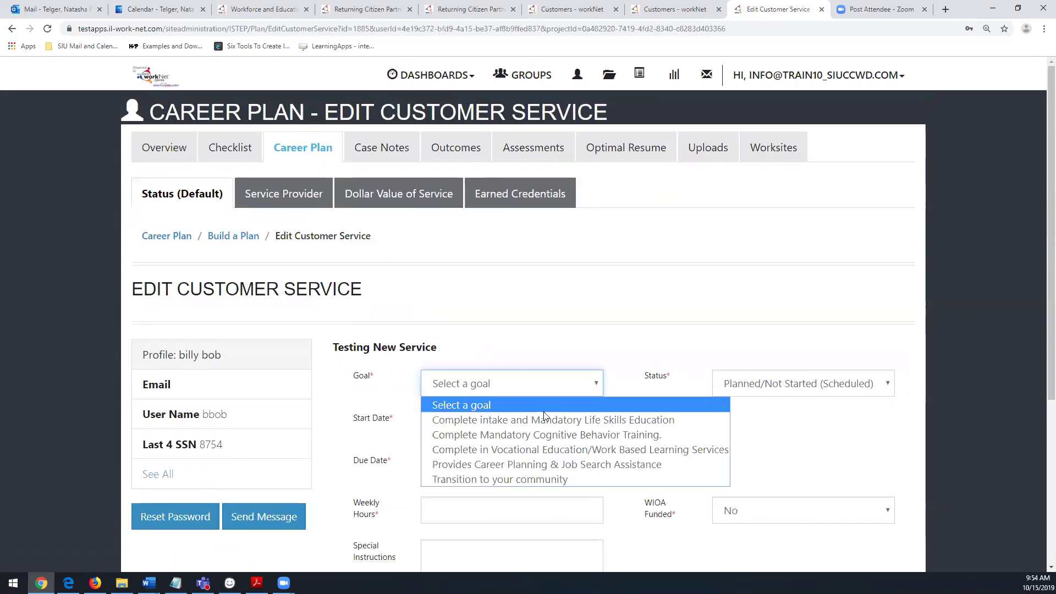
pyautogui.click(551, 477)
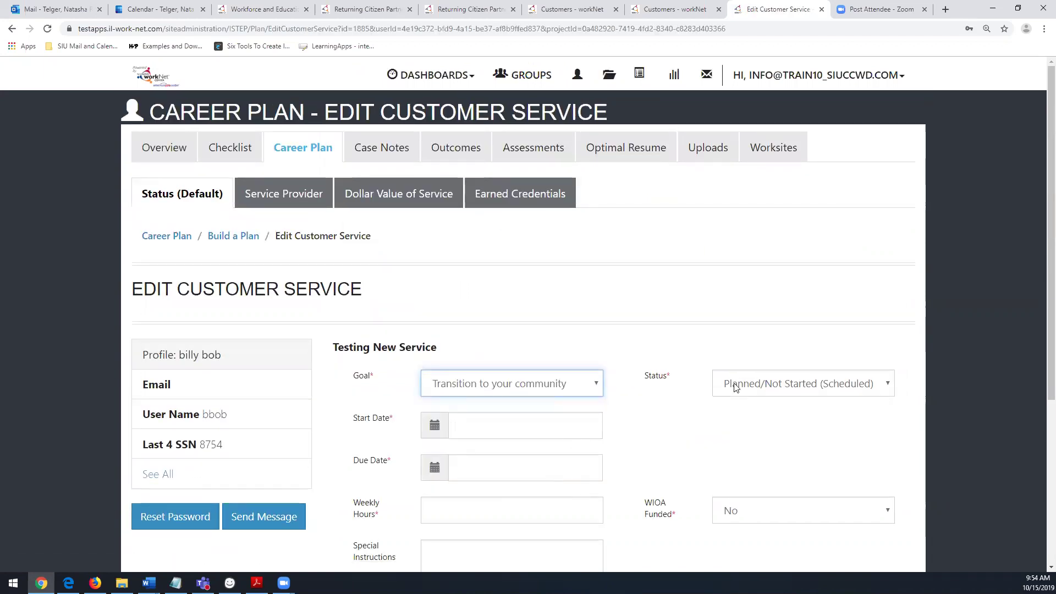
pyautogui.click(557, 424)
pyautogui.click(545, 362)
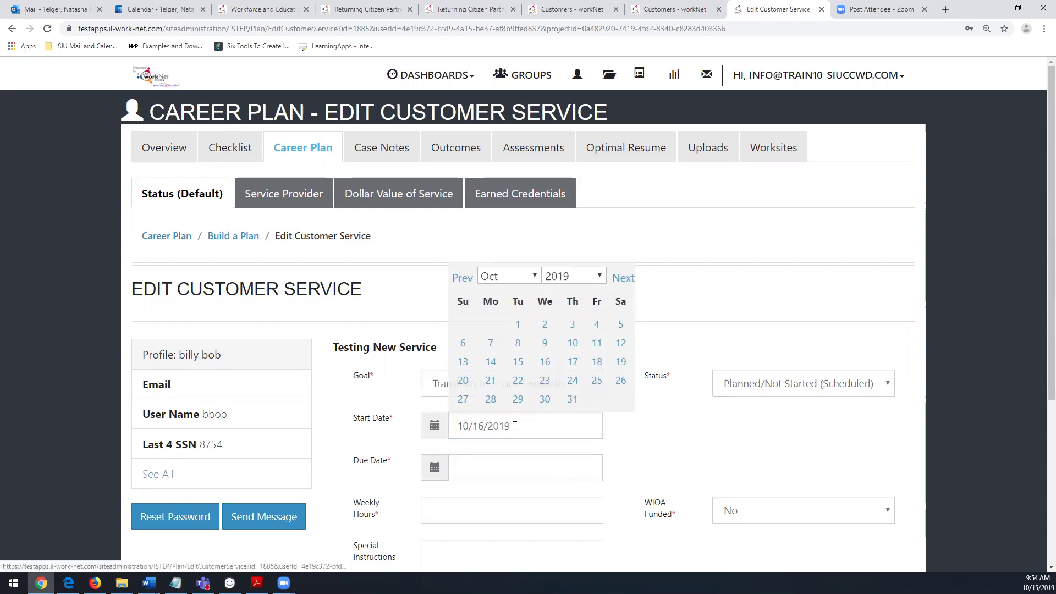
# Set Testing New Service's due date to 10/31/2019 and weekly hours to 10, and save the service.
pyautogui.click(512, 465)
pyautogui.click(572, 438)
pyautogui.click(519, 502)
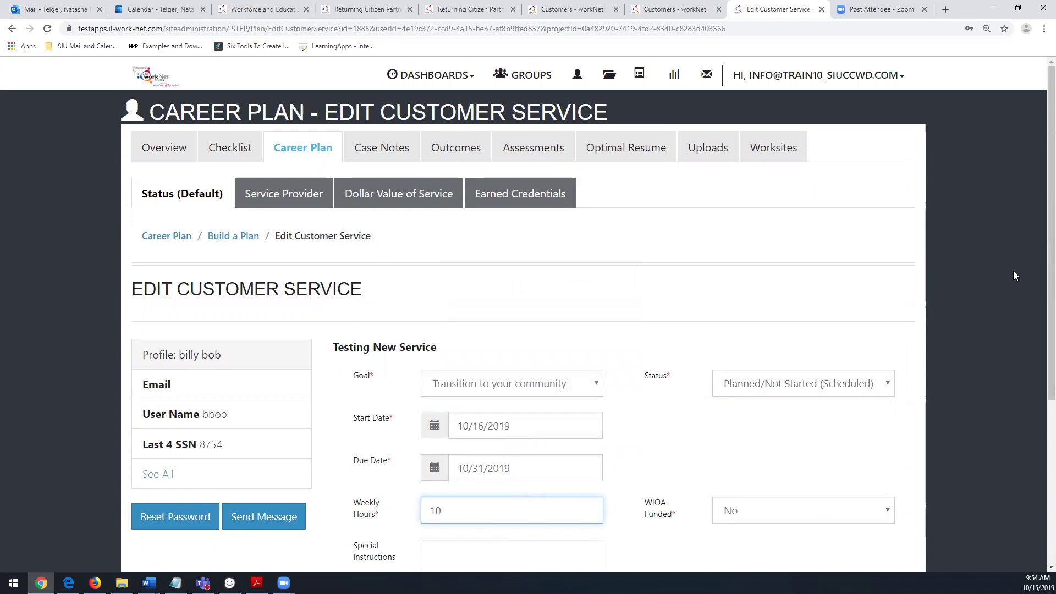
pyautogui.scroll(-1, 1039, 260)
pyautogui.scroll(-1, 874, 500)
pyautogui.click(869, 488)
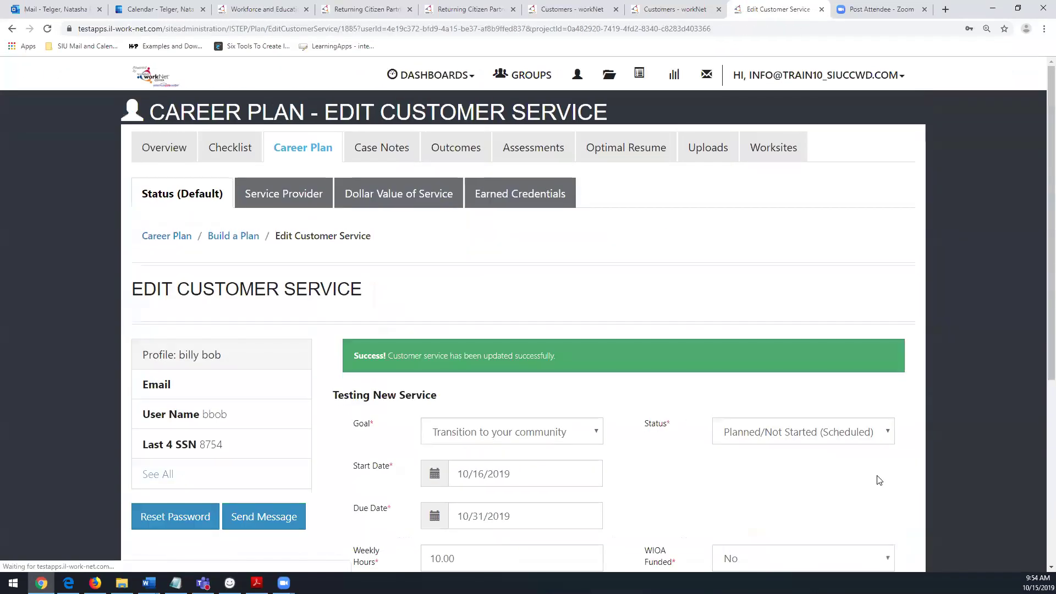
# Return to the customer's Build a Plan page and expand the steps for the Transition to your community goal for review.
pyautogui.click(248, 237)
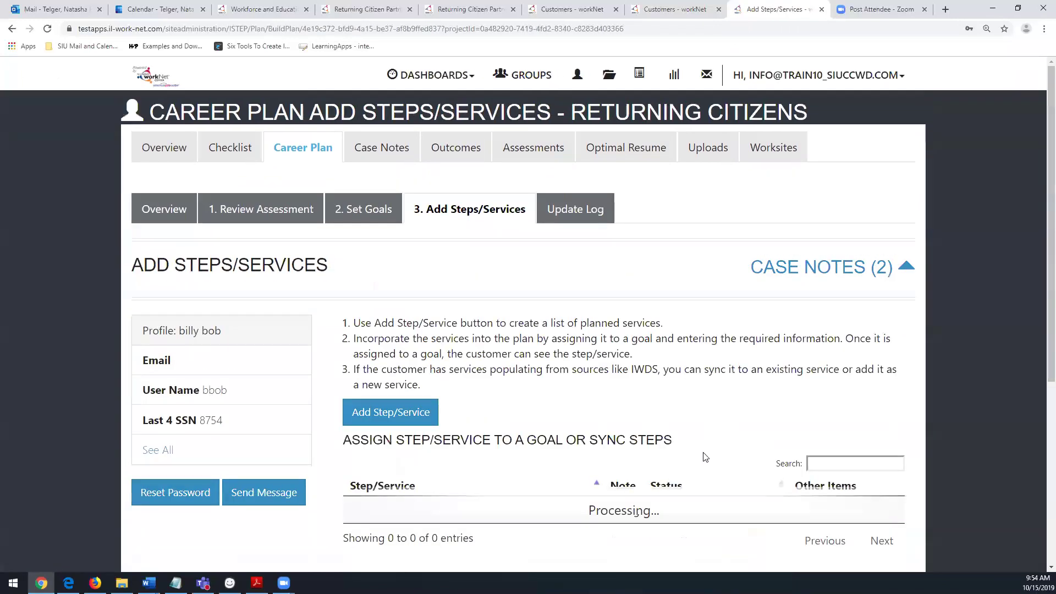
pyautogui.scroll(-5, 1039, 223)
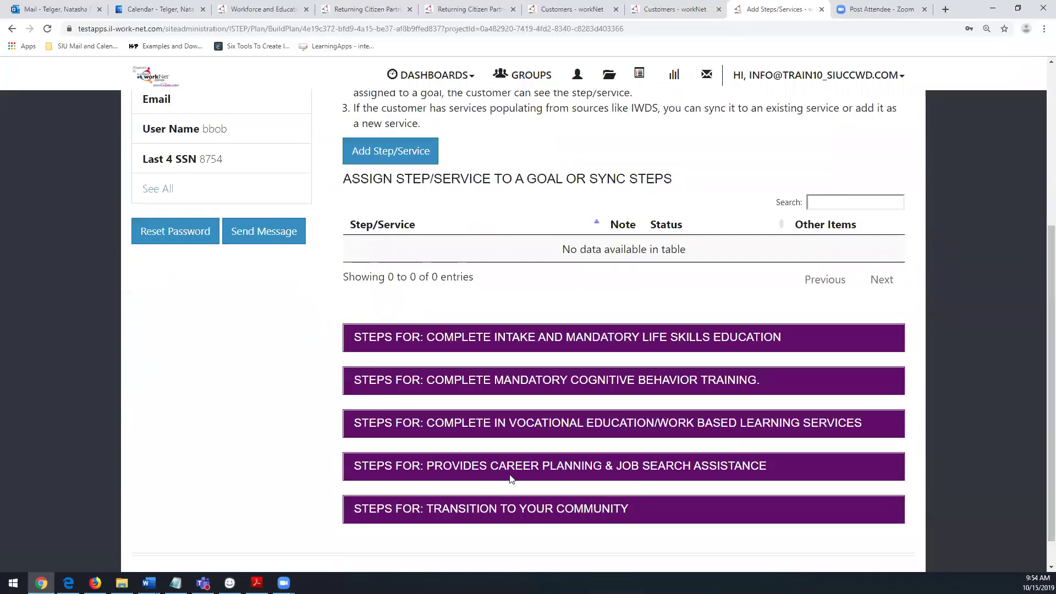
pyautogui.click(538, 509)
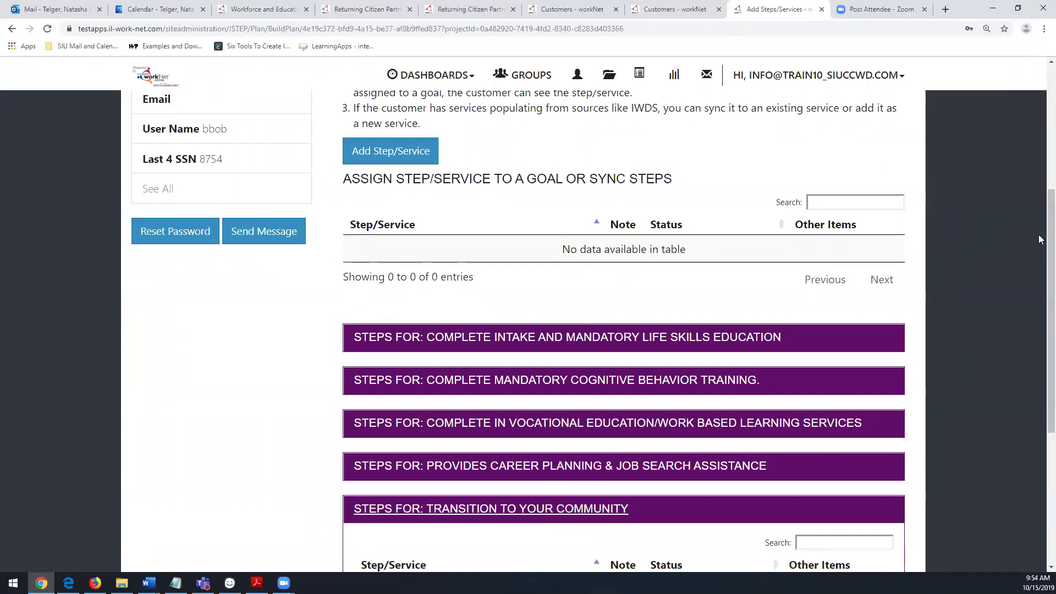
pyautogui.scroll(-5, 1041, 259)
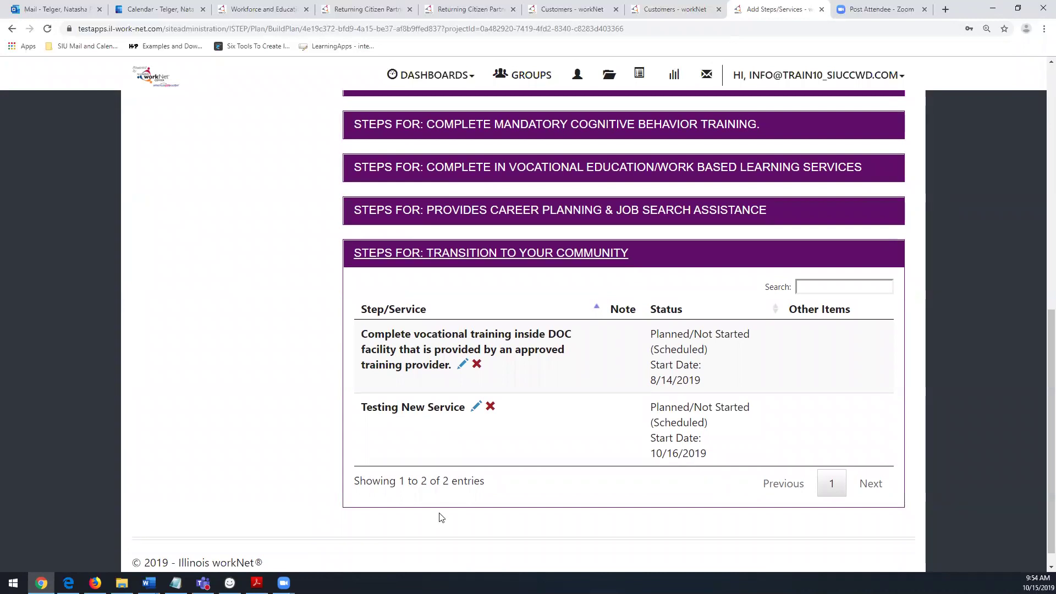
# Delete Testing New Service from the Transition to your community goal and confirm the removal.
pyautogui.click(490, 408)
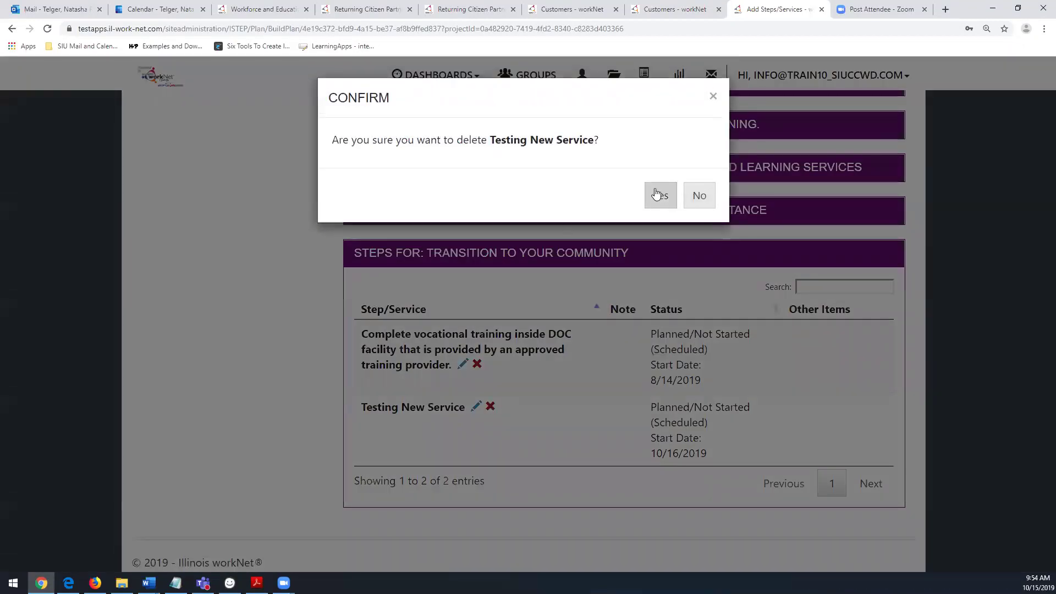
pyautogui.click(656, 194)
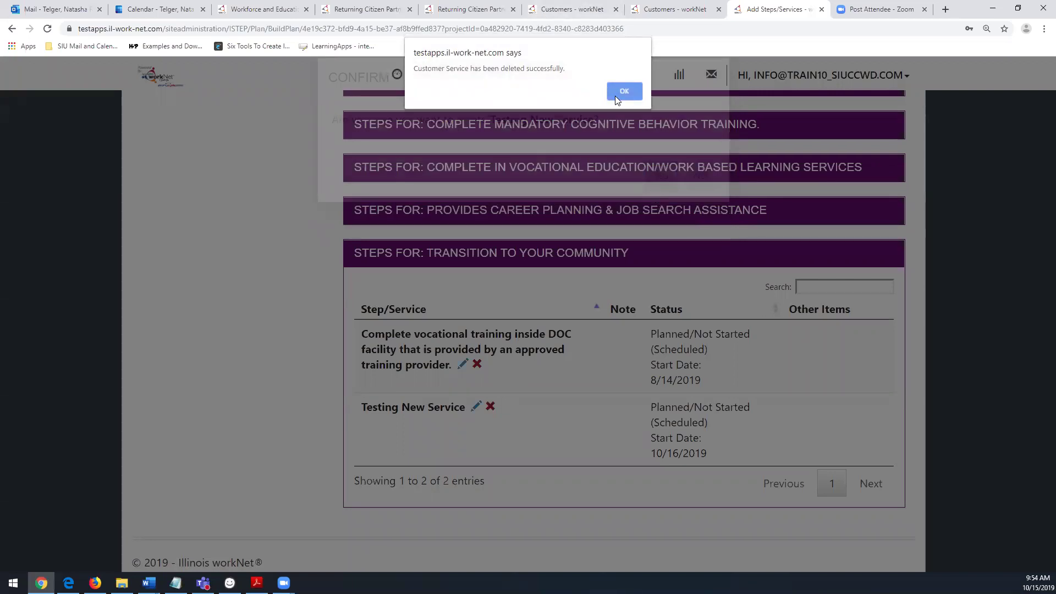
pyautogui.click(616, 95)
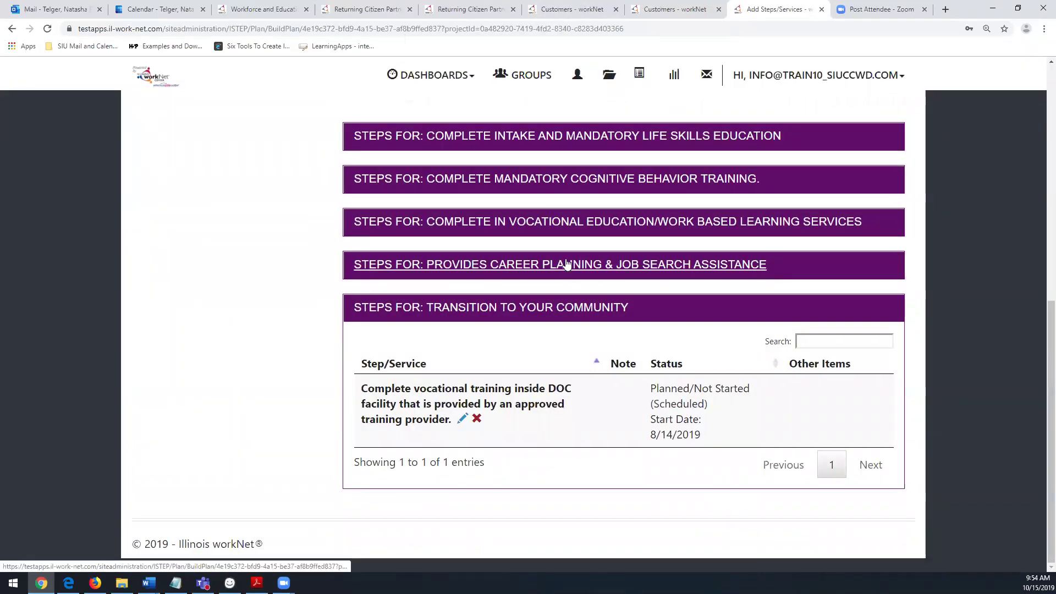
# Delete the outside DOC facility vocational training step from the vocational education/work based learning goal, and collapse that section.
pyautogui.click(562, 220)
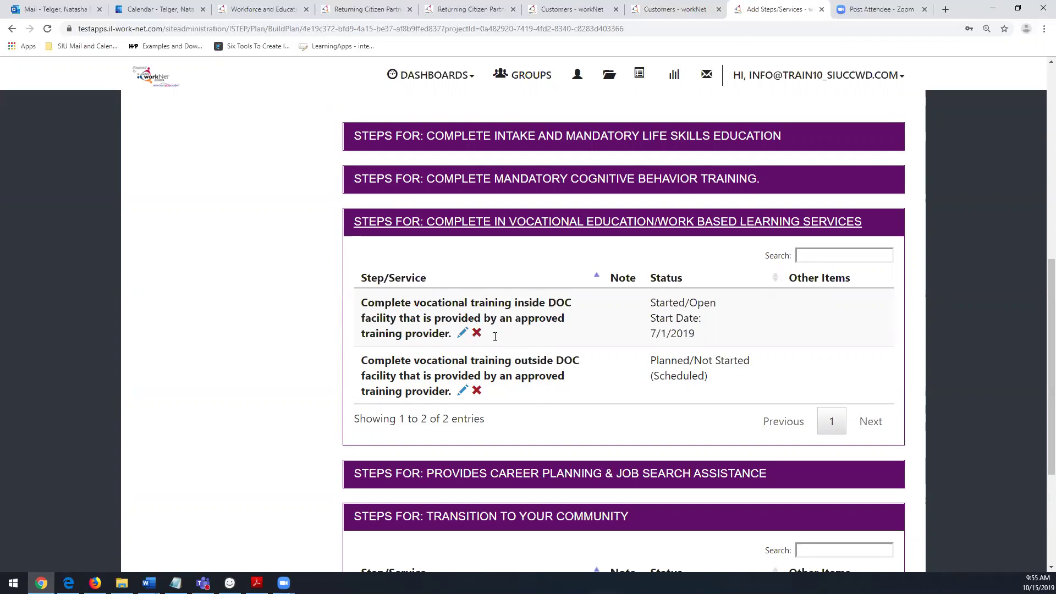
pyautogui.click(476, 390)
pyautogui.click(660, 209)
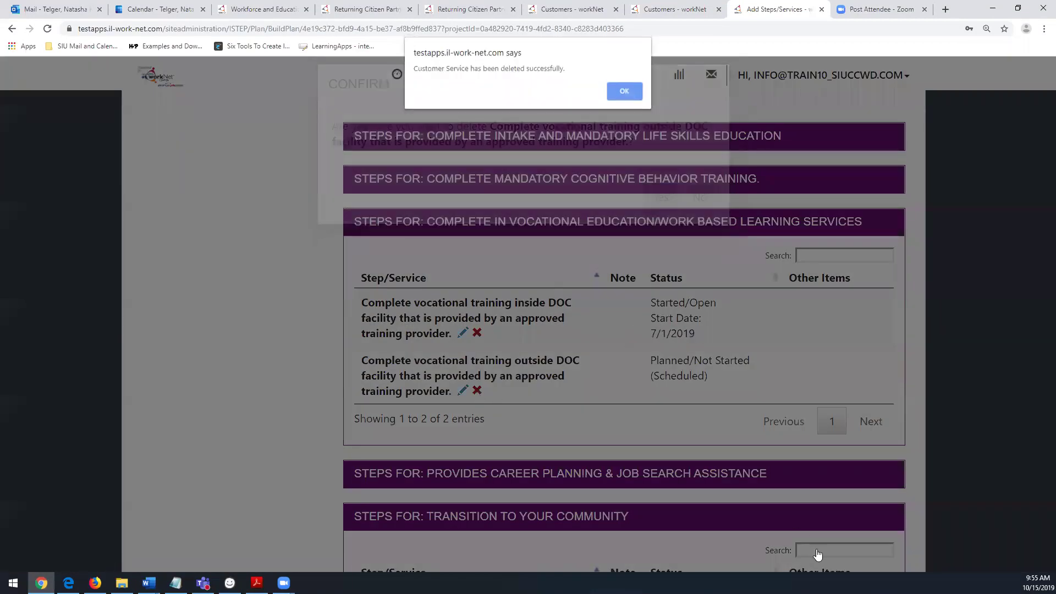
pyautogui.click(630, 96)
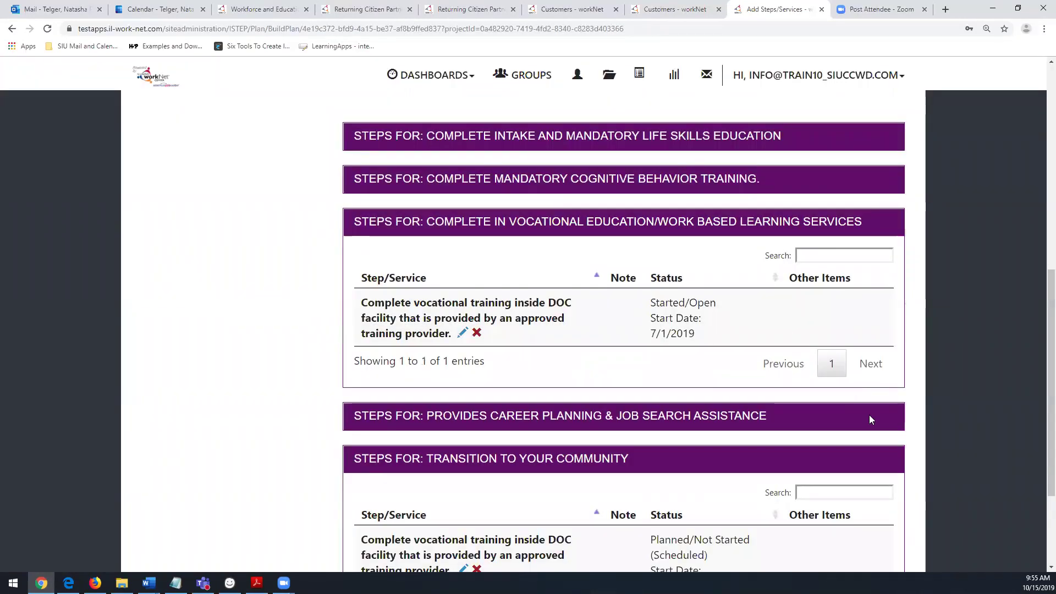
pyautogui.click(627, 231)
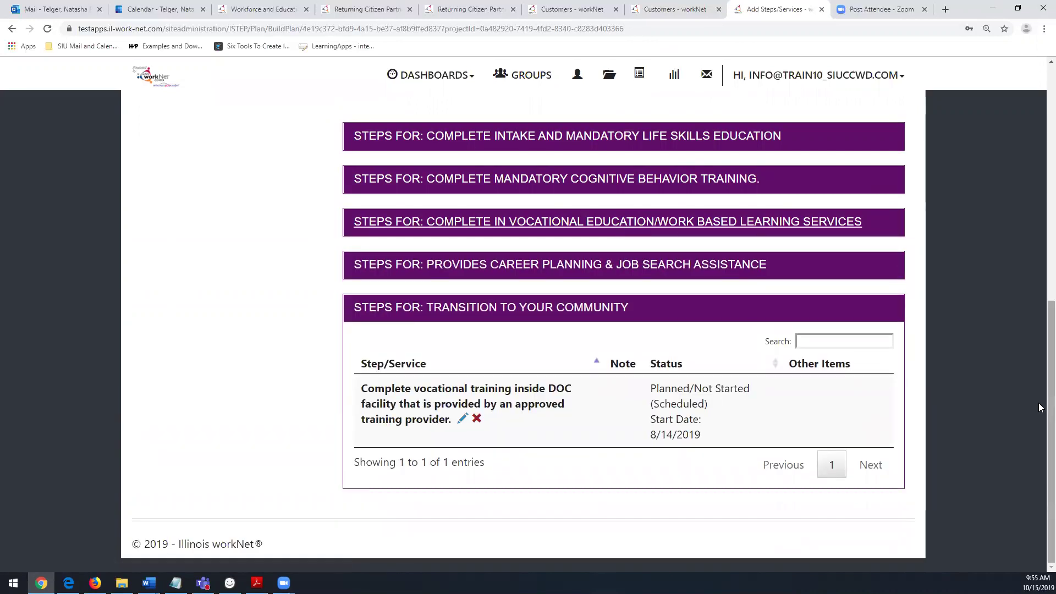
# View the Reports page and the Returning Citizens customer list to compare where the reports can be accessed.
pyautogui.scroll(7, 1039, 403)
pyautogui.scroll(2, 1032, 176)
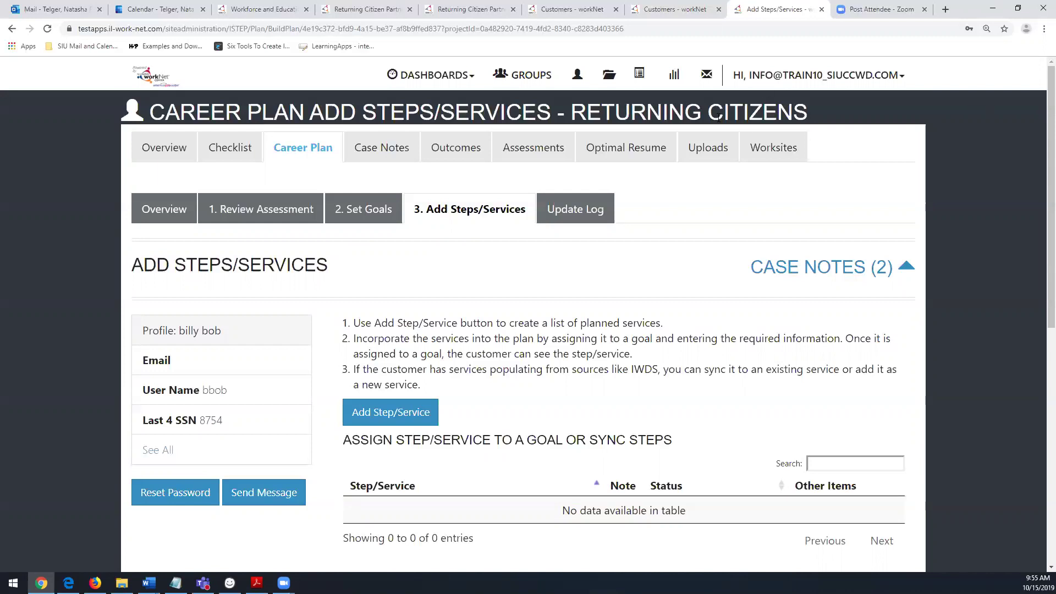
pyautogui.click(676, 81)
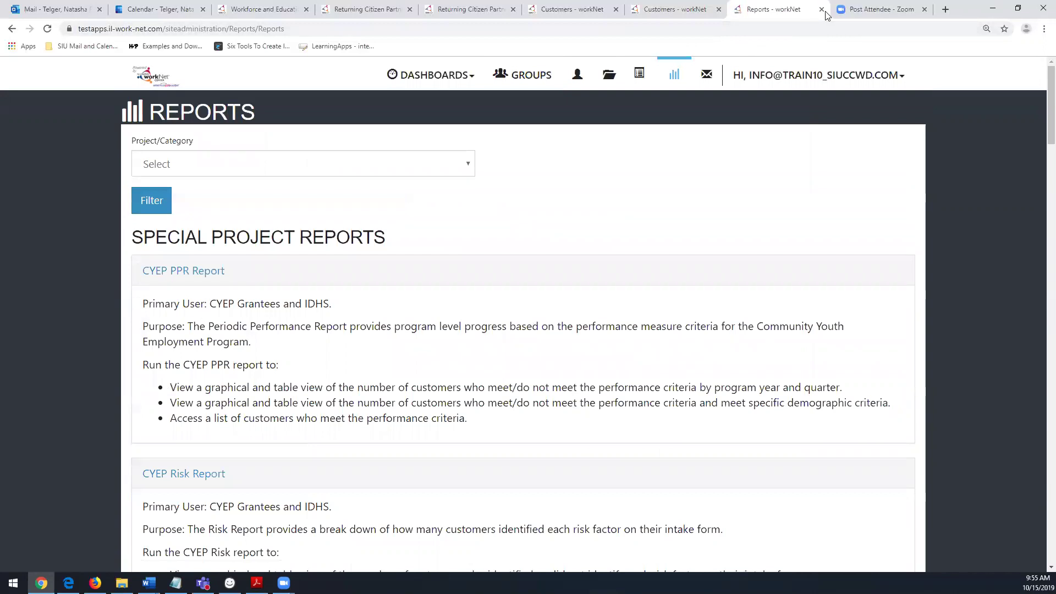
pyautogui.click(672, 11)
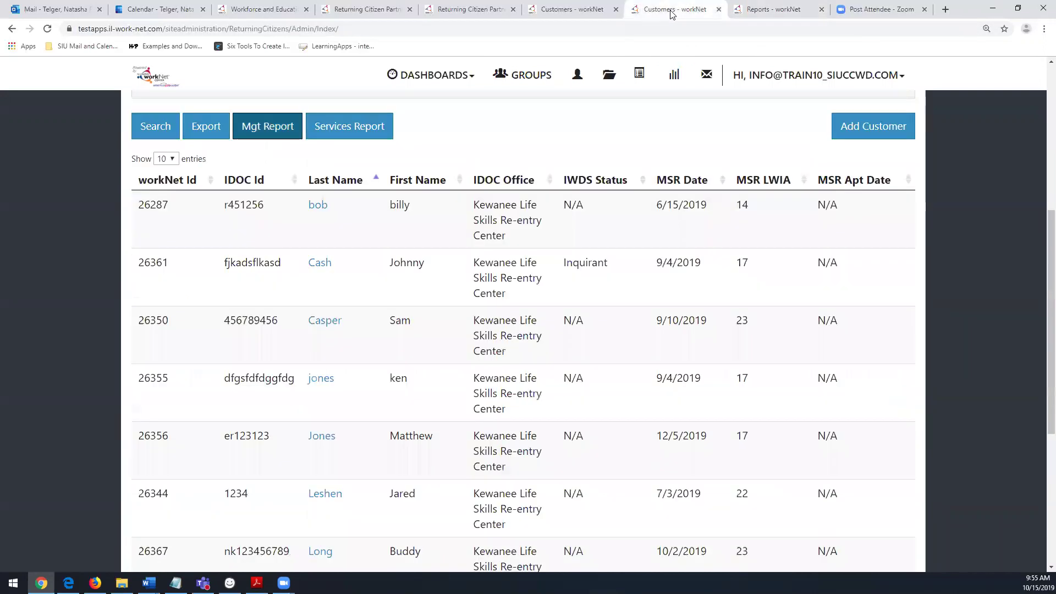
pyautogui.moveTo(1051, 323); pyautogui.dragTo(1050, 154)
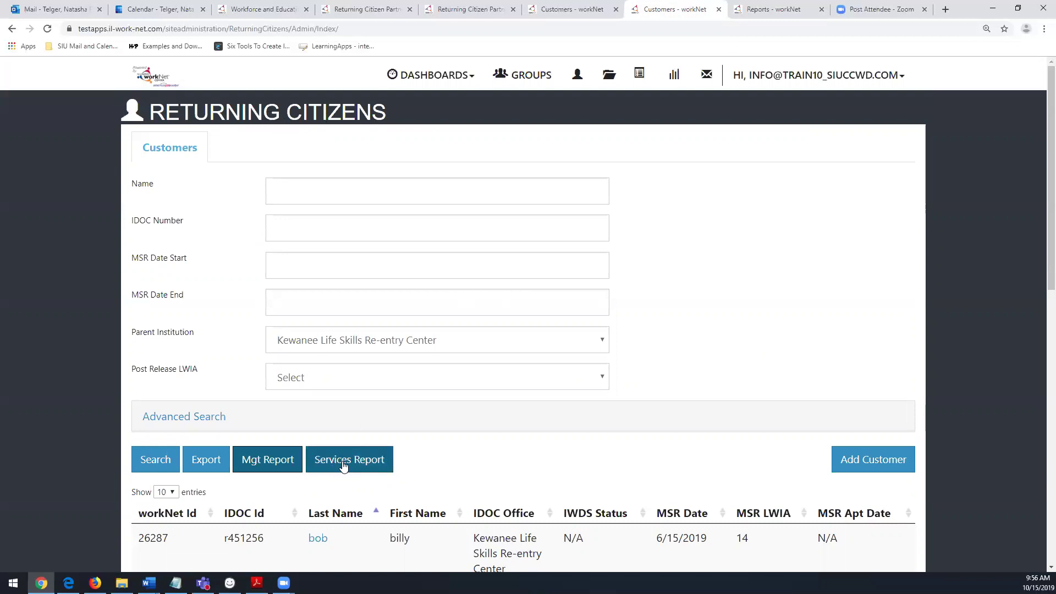
pyautogui.click(678, 74)
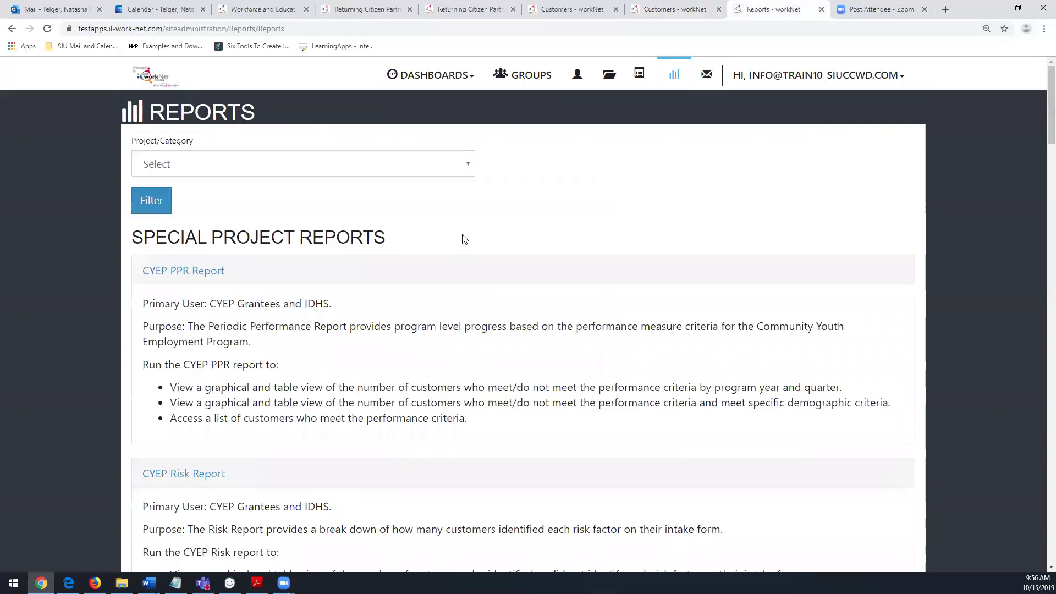
pyautogui.click(685, 14)
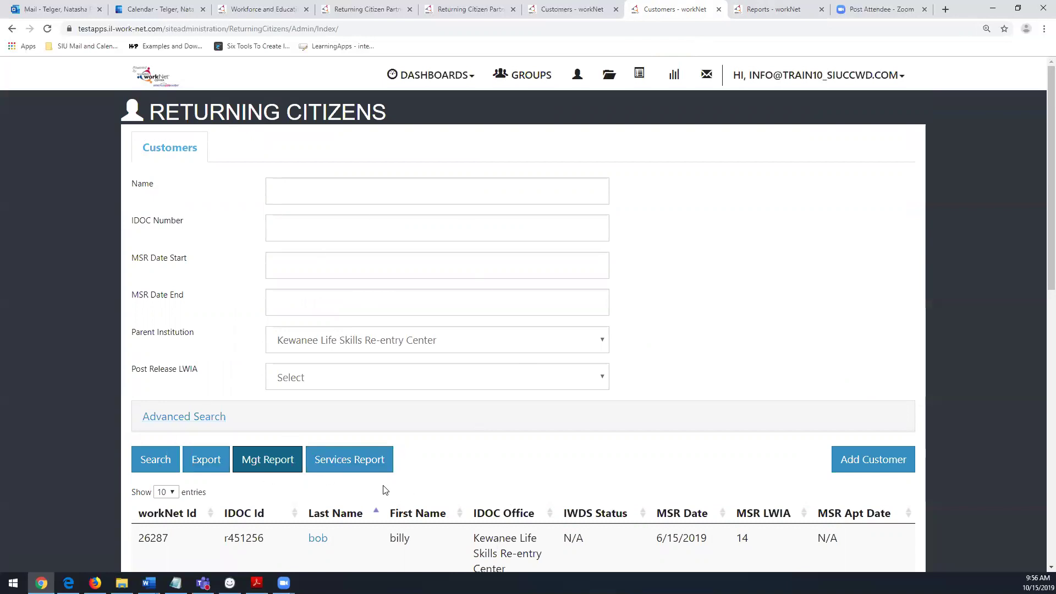
# Run the Services Report for the Returning Citizens project with Kewanee Life Skills Re-entry Center as grantee.
pyautogui.click(347, 463)
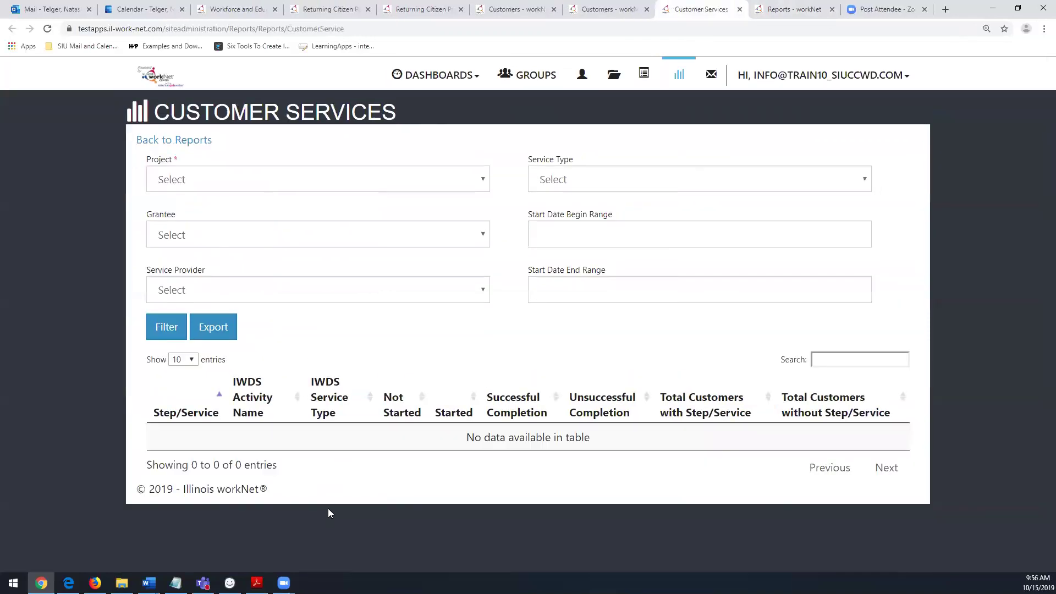
pyautogui.click(324, 183)
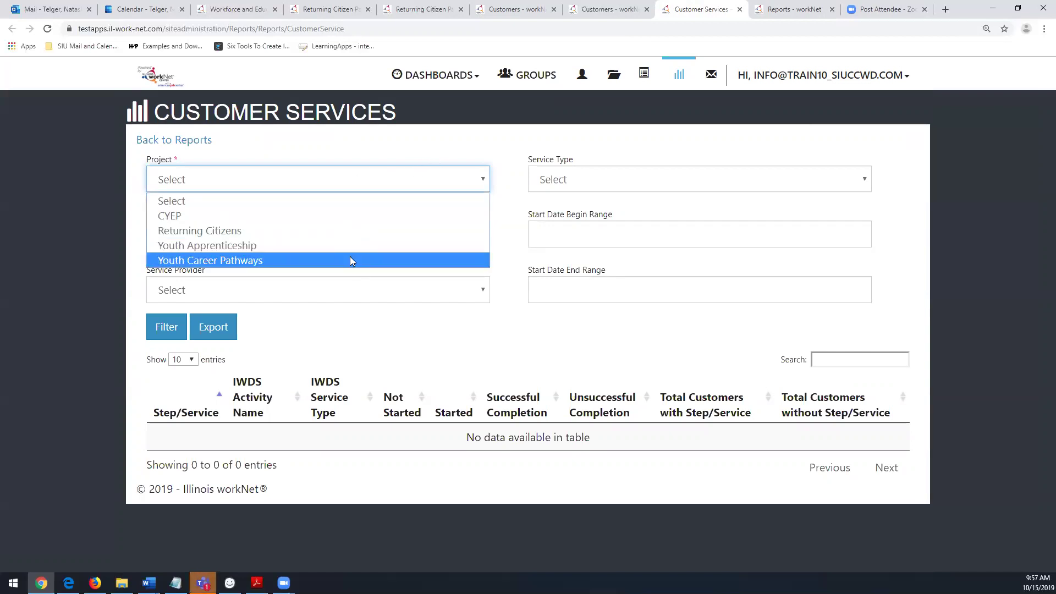
pyautogui.click(326, 230)
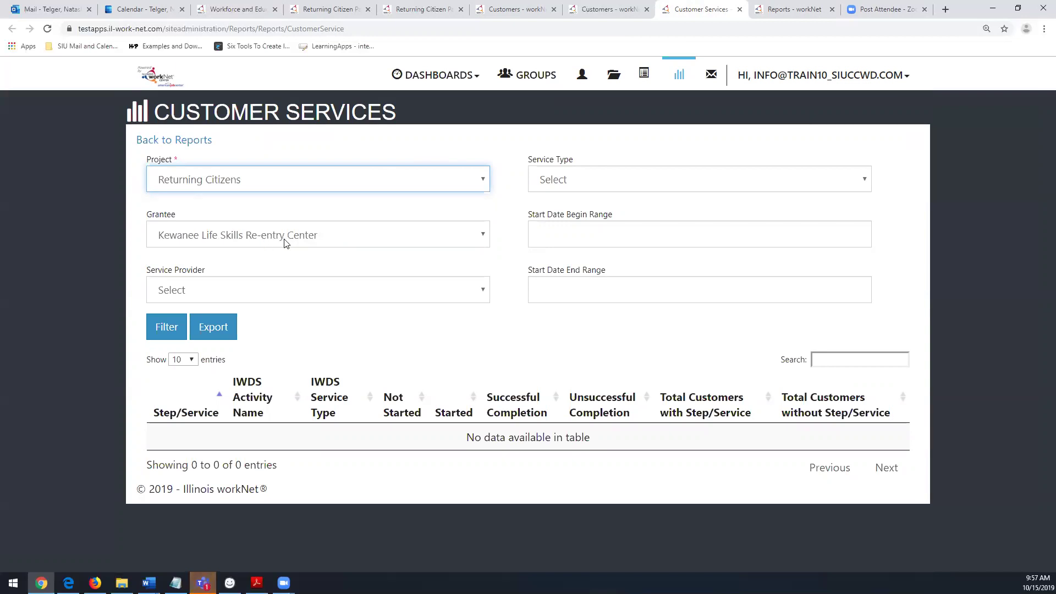
pyautogui.click(348, 241)
pyautogui.click(337, 244)
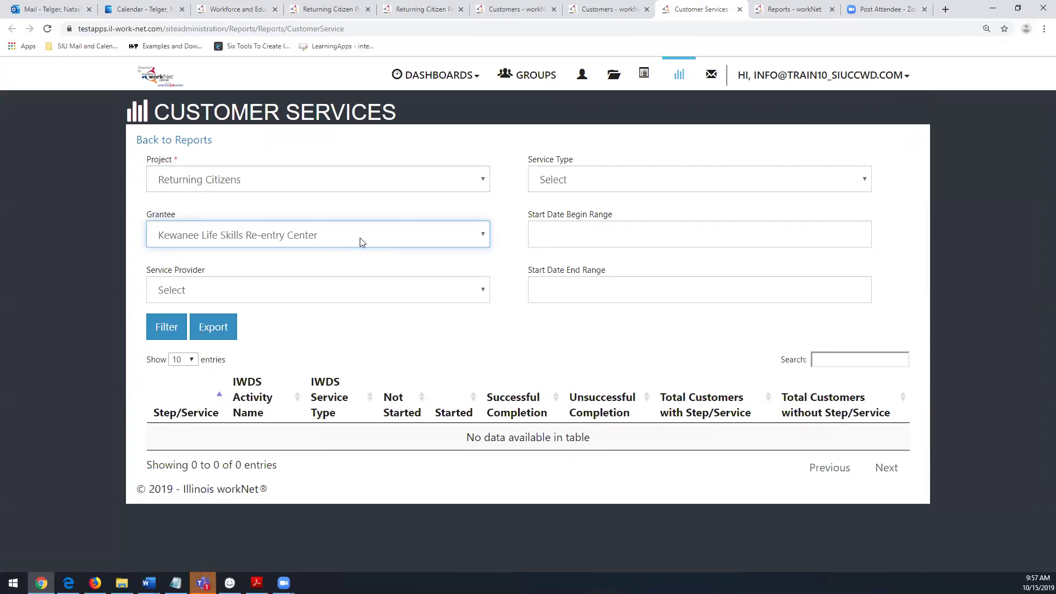
pyautogui.click(166, 330)
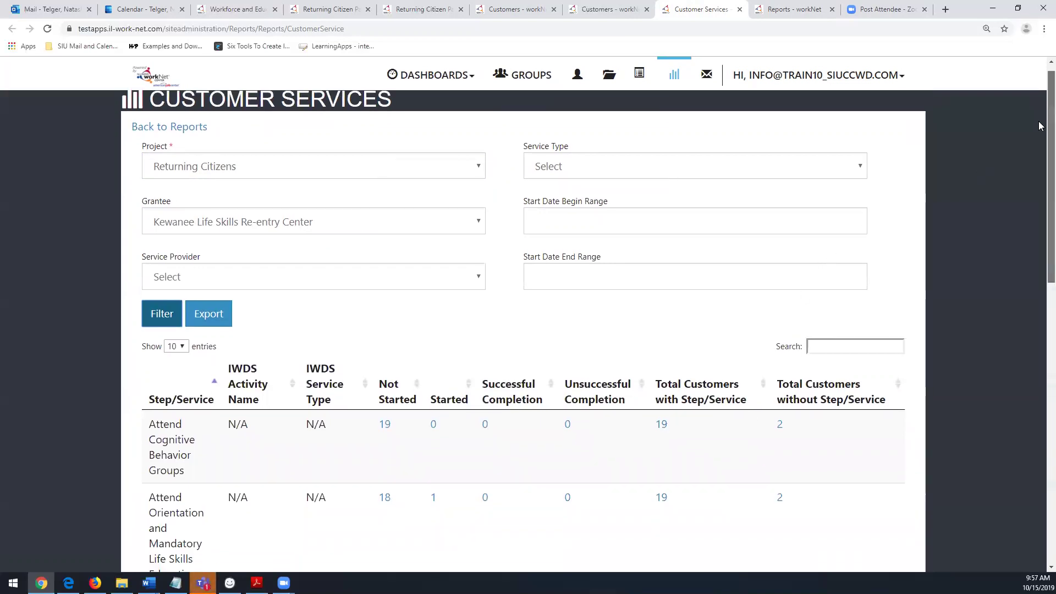
# Examine the report's step/service rows and their customer counts by status.
pyautogui.scroll(-3, 1040, 114)
pyautogui.scroll(-1, 523, 330)
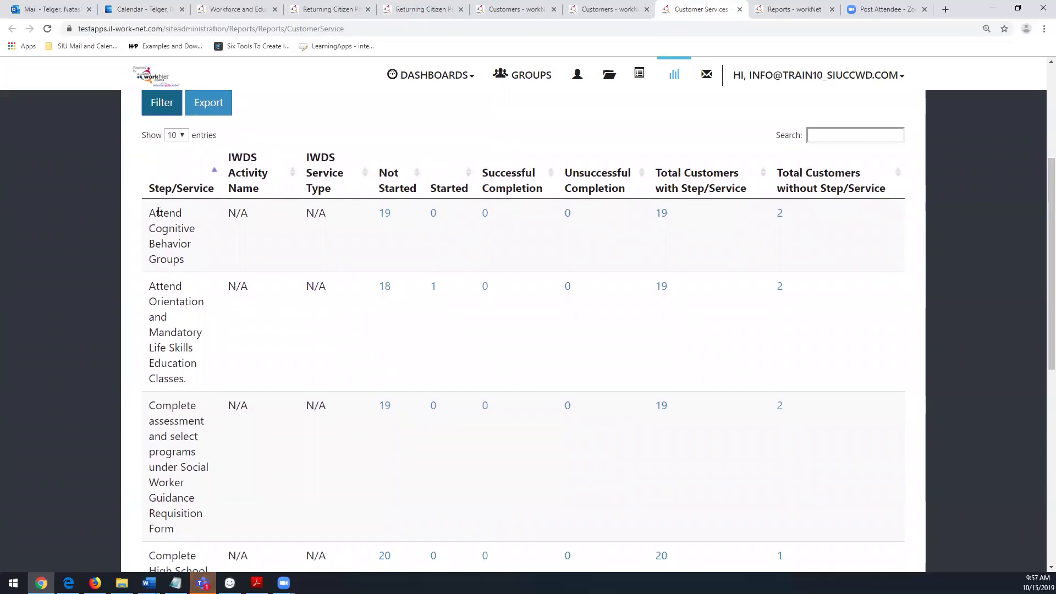
pyautogui.moveTo(148, 212); pyautogui.dragTo(216, 512)
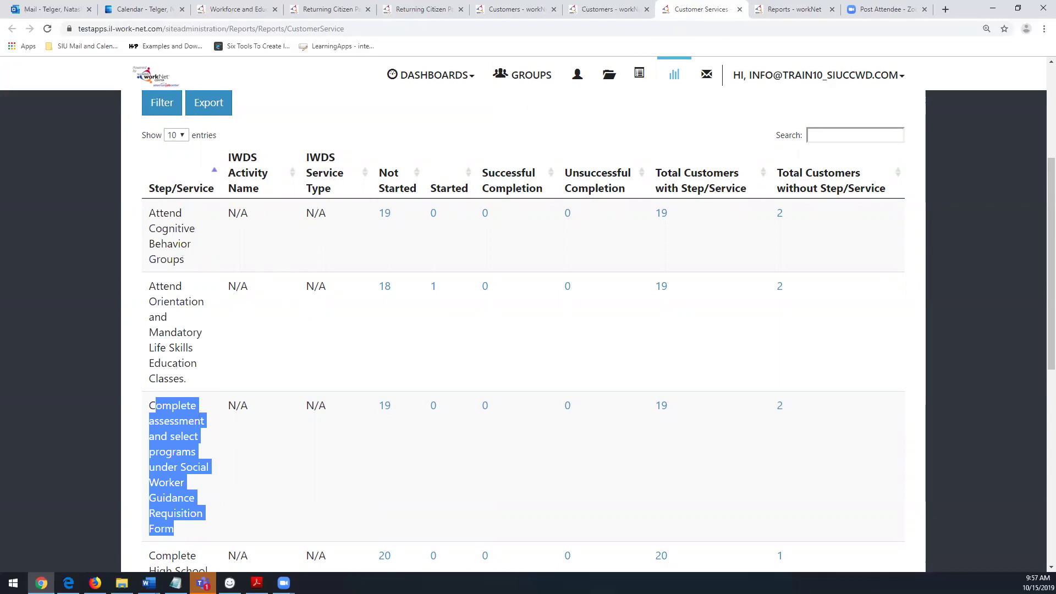
pyautogui.moveTo(1041, 277); pyautogui.dragTo(1042, 255)
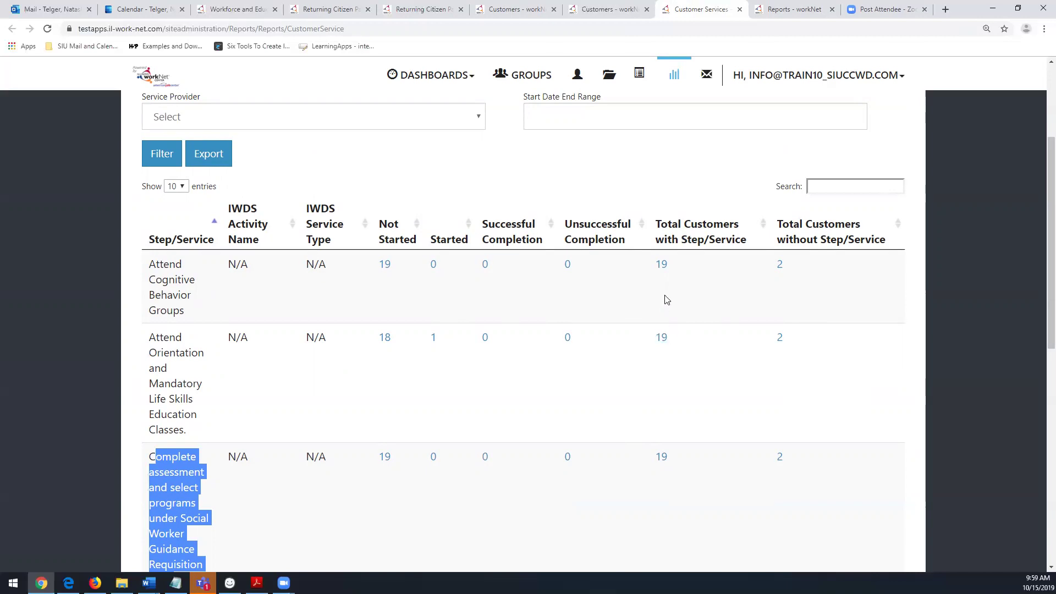
# Open the list of total customers with the Attend Cognitive Behavior Groups service and review its status, date and weekly hours columns.
pyautogui.click(662, 265)
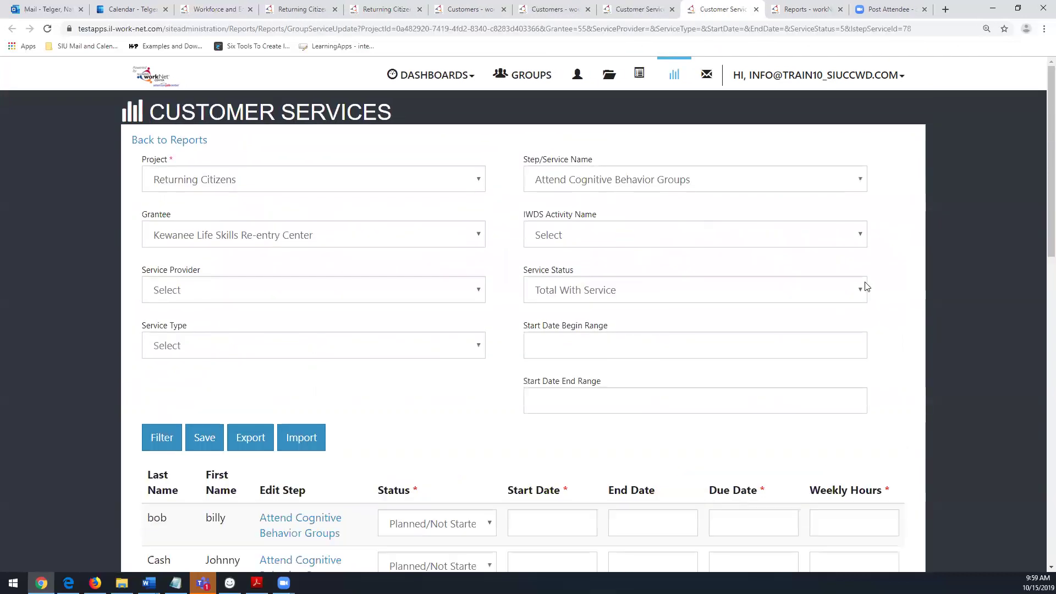
pyautogui.scroll(-3, 528, 319)
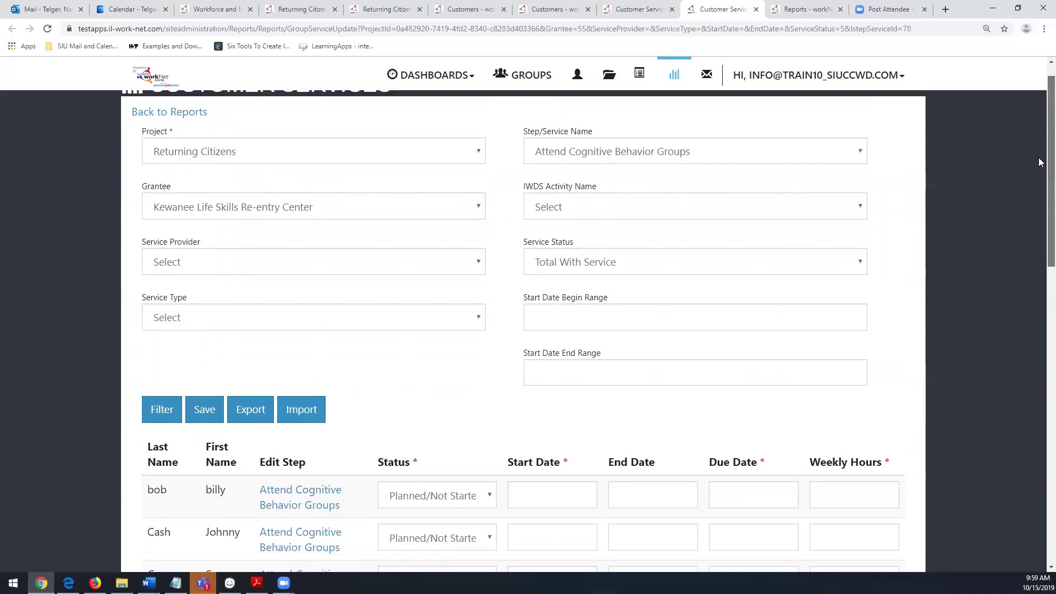
pyautogui.scroll(-1, 528, 330)
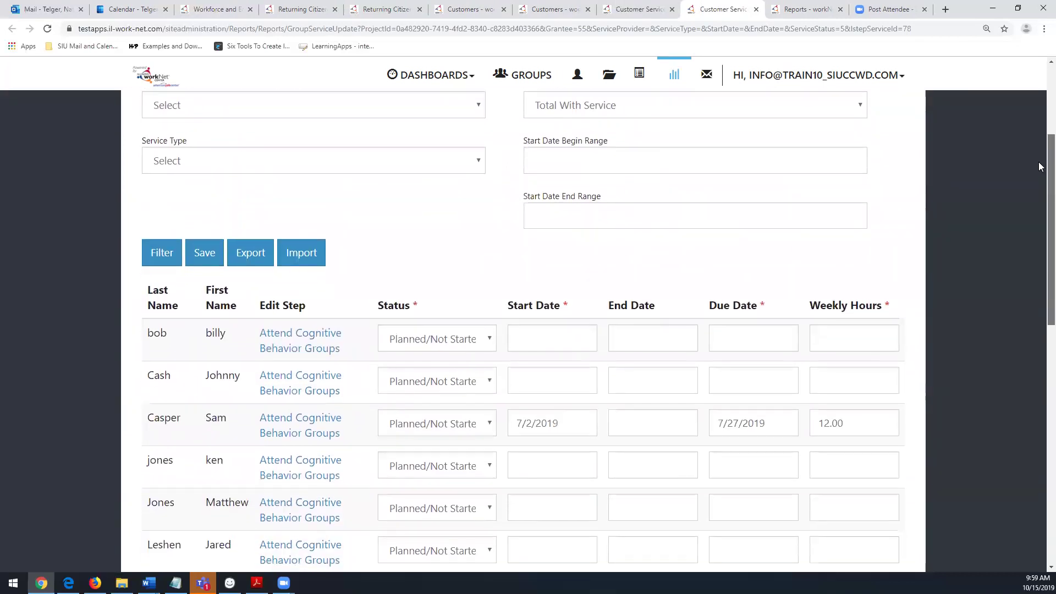
pyautogui.scroll(3, 1039, 166)
pyautogui.scroll(-5, 1040, 167)
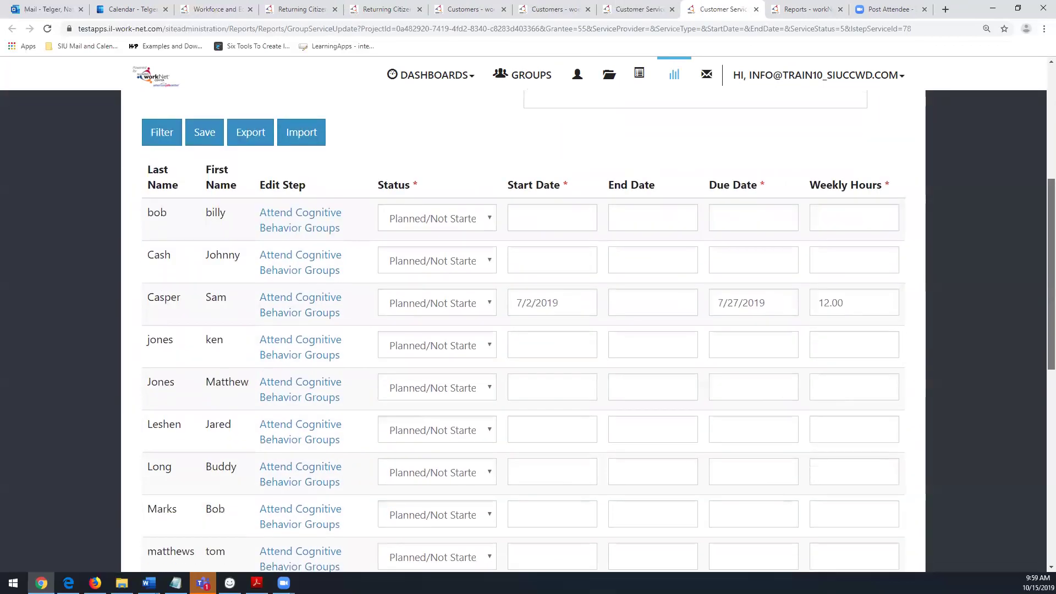
pyautogui.scroll(-1, 1040, 166)
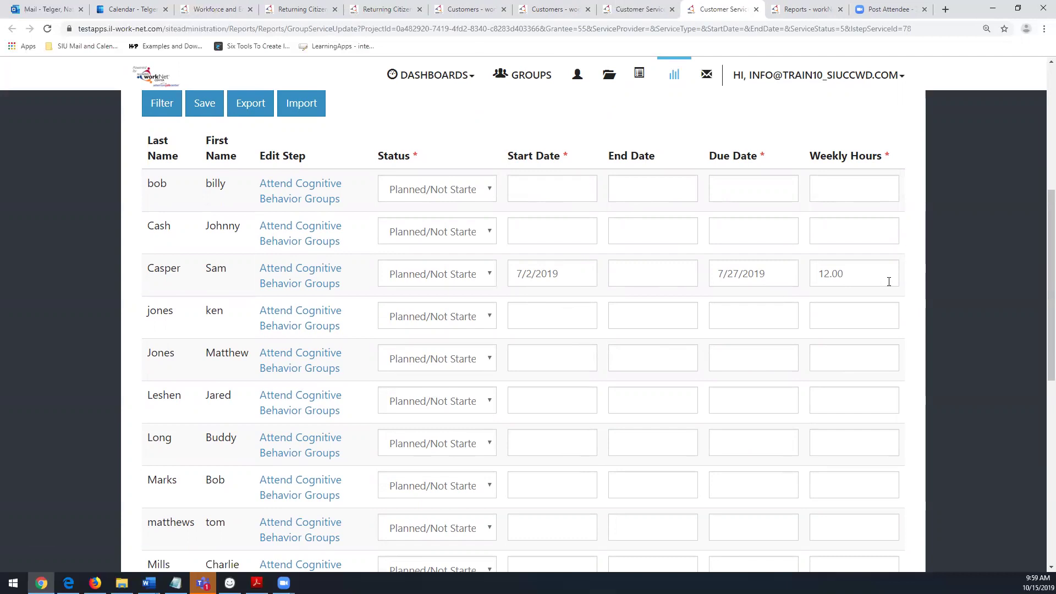
# Look through the Status choices in the second customer's row, keeping Planned/Not Started (Scheduled).
pyautogui.moveTo(1051, 272); pyautogui.dragTo(1032, 220)
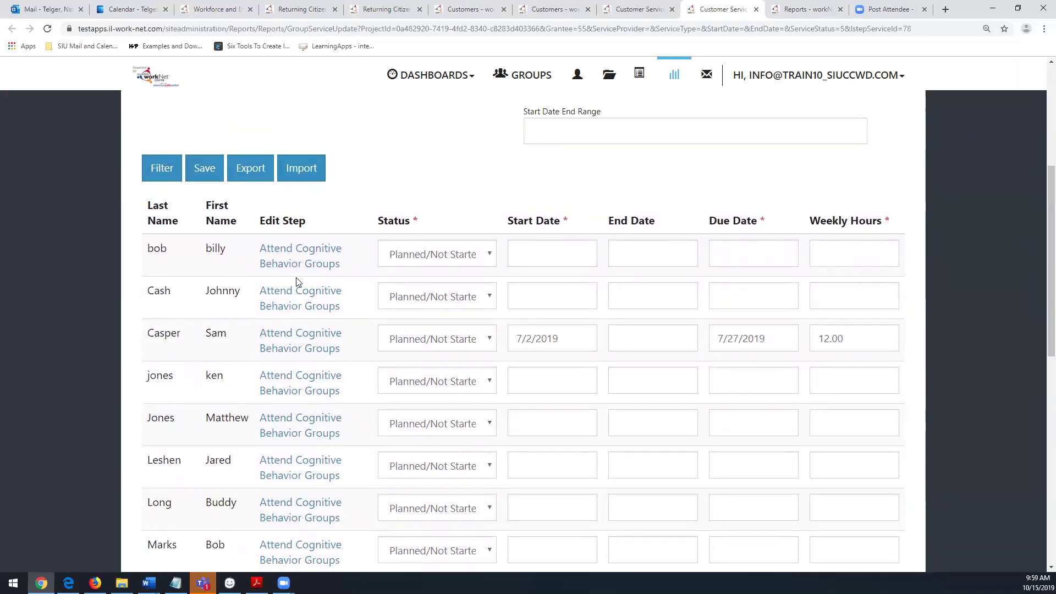
pyautogui.click(440, 304)
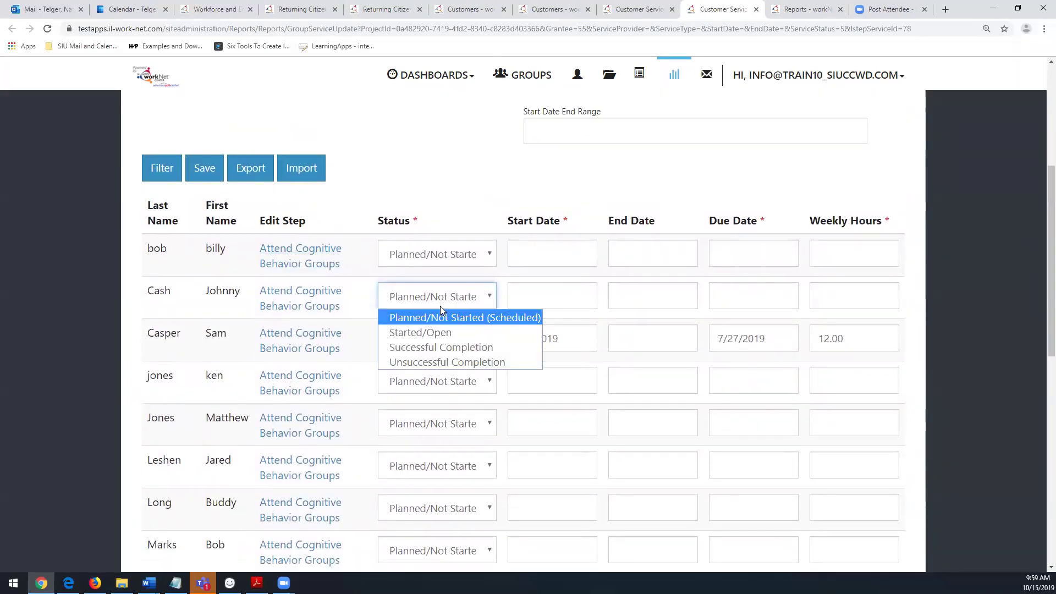
pyautogui.click(439, 319)
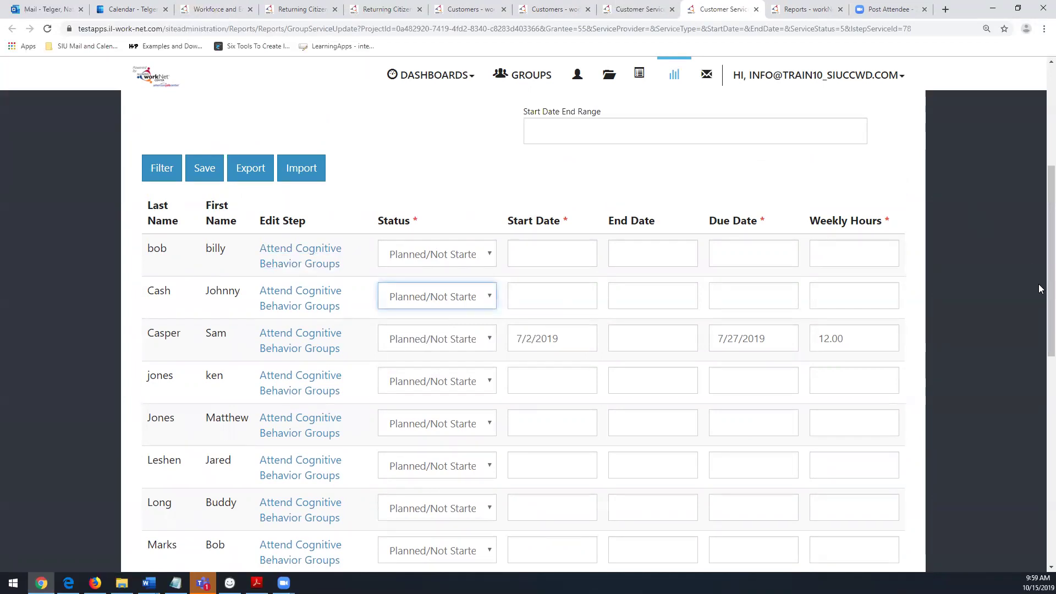
# Export the customer services list and open the downloaded Customer Services Update10-15-2019 workbook in Excel for editing.
pyautogui.scroll(4, 1038, 284)
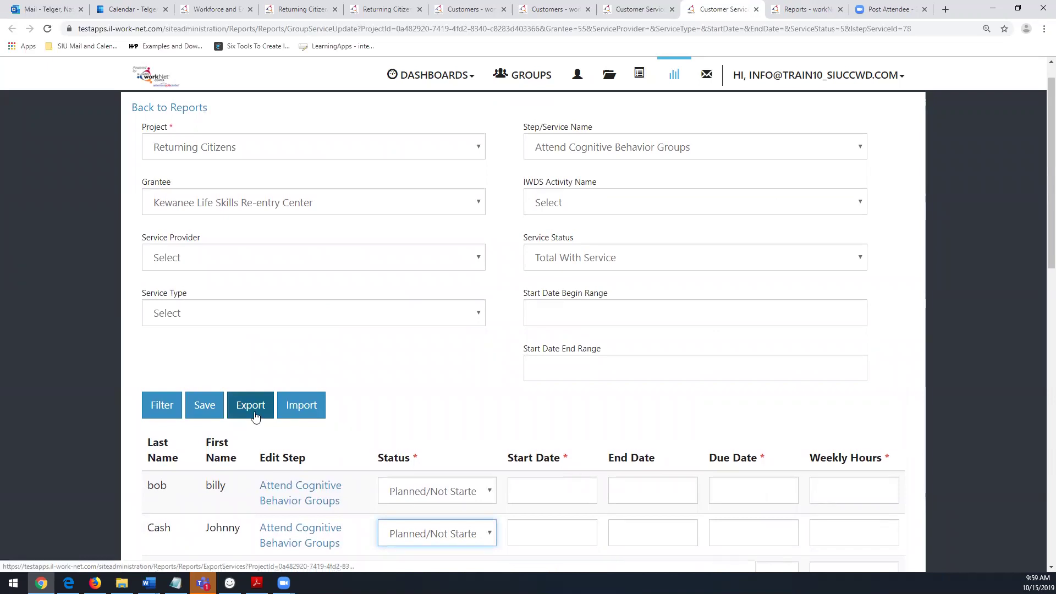
pyautogui.click(257, 422)
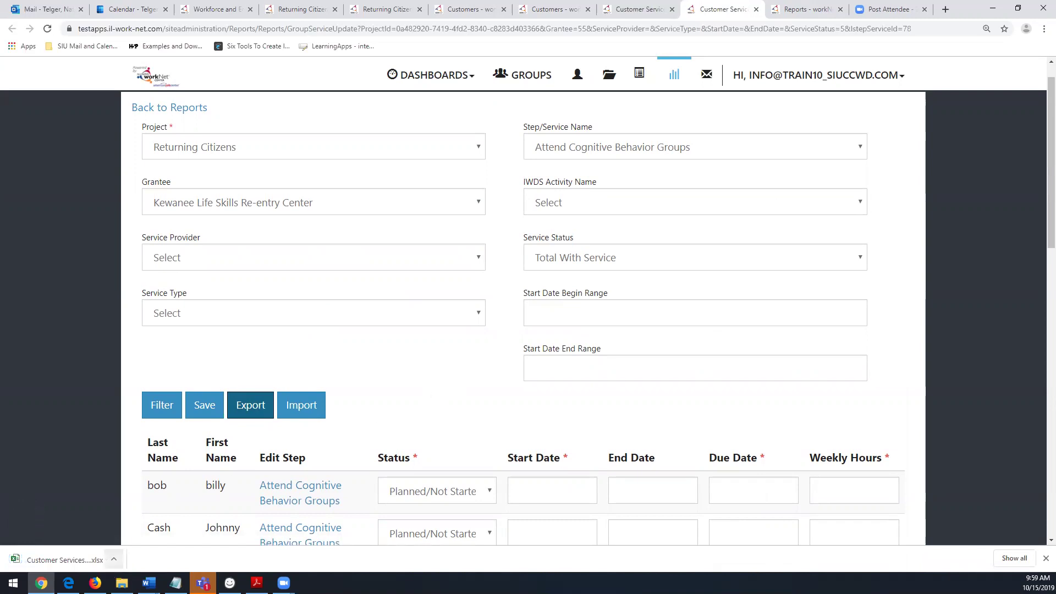
pyautogui.click(114, 560)
pyautogui.click(137, 490)
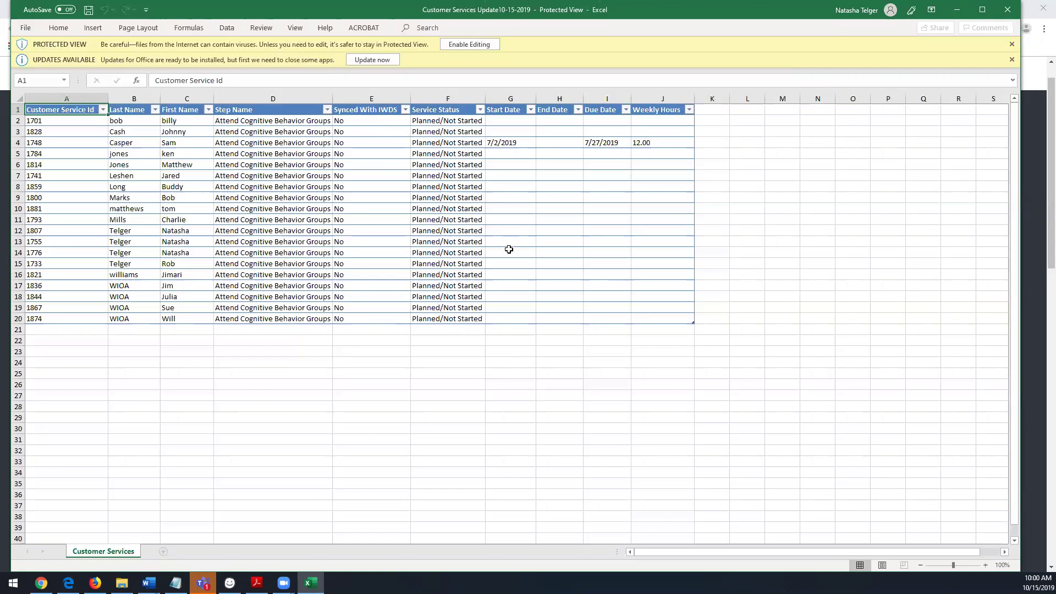
pyautogui.click(460, 45)
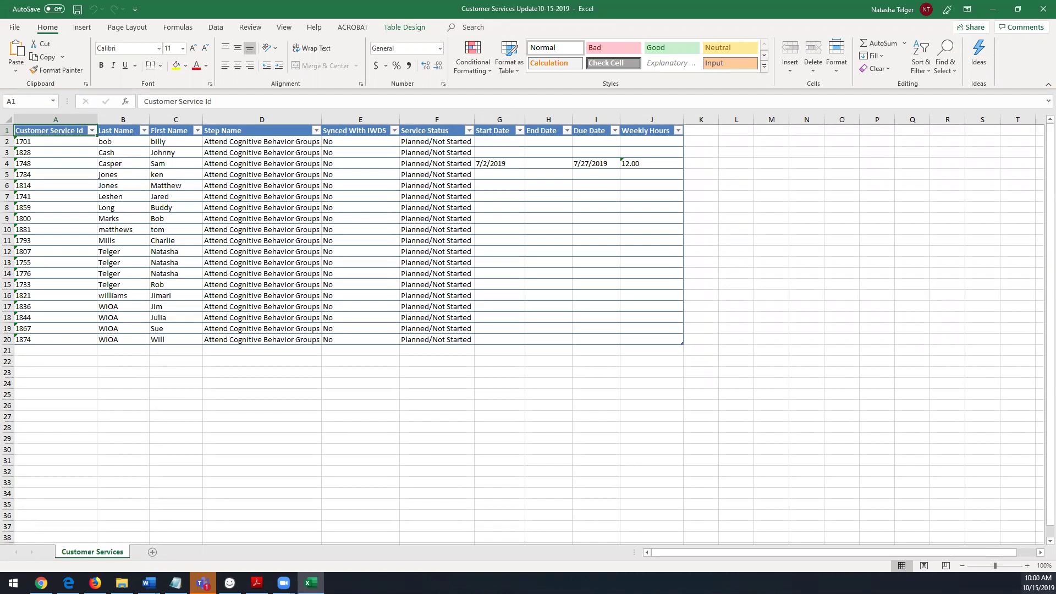
pyautogui.click(1027, 566)
pyautogui.click(1027, 566)
pyautogui.click(1027, 566)
pyautogui.click(1027, 566)
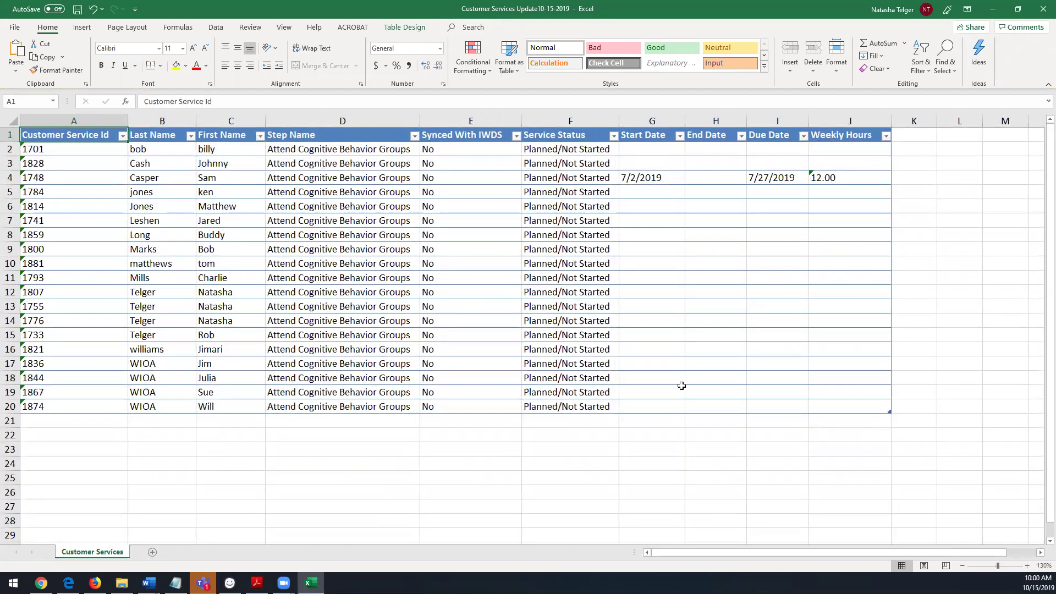
pyautogui.moveTo(647, 151); pyautogui.dragTo(654, 352)
pyautogui.click(644, 153)
pyautogui.click(642, 182)
pyautogui.moveTo(685, 185)
pyautogui.mouseDown()
pyautogui.moveTo(680, 277)
pyautogui.moveTo(669, 176)
pyautogui.mouseUp()
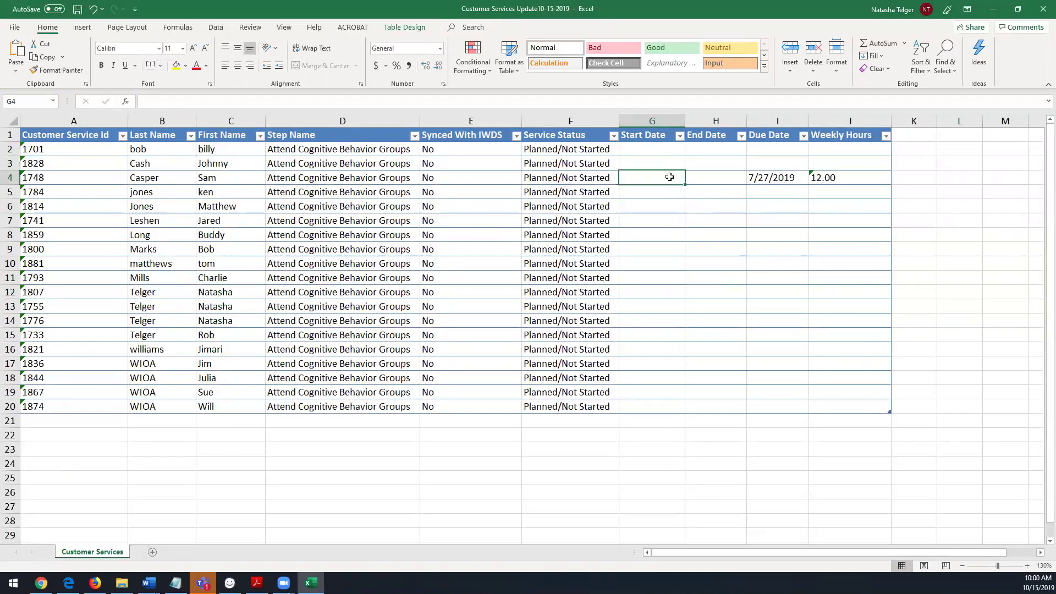
pyautogui.click(671, 195)
pyautogui.hotkey('ctrl', 'z')
# Copy the 7/2/2019 start date from row 4 into the Start Date cells of rows 6, 8, 10 and 12.
pyautogui.hotkey('ctrl', 'c')
pyautogui.click(661, 206)
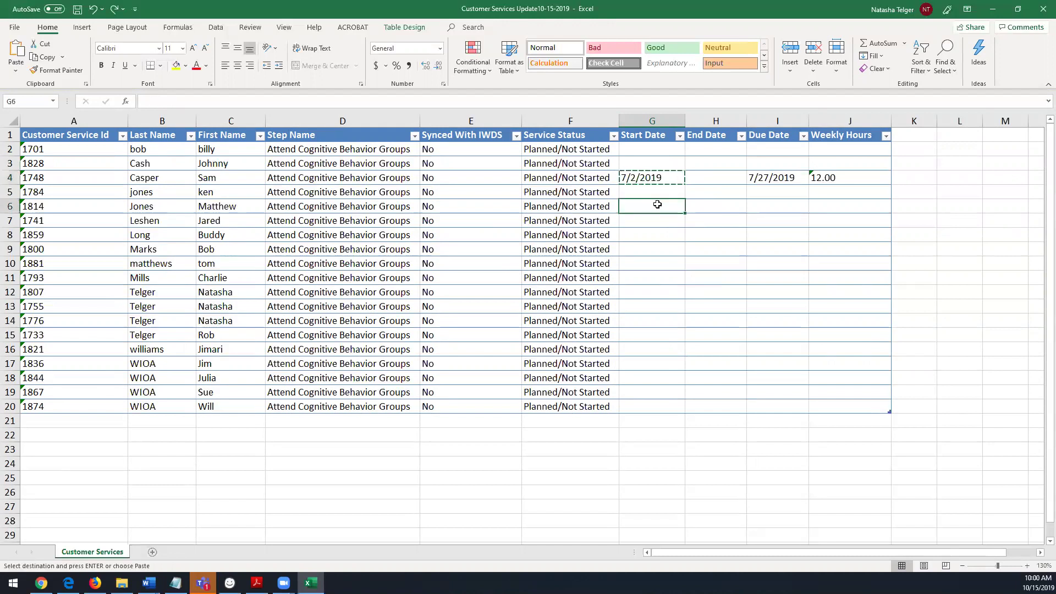
pyautogui.hotkey('ctrl', 'v')
pyautogui.click(646, 236)
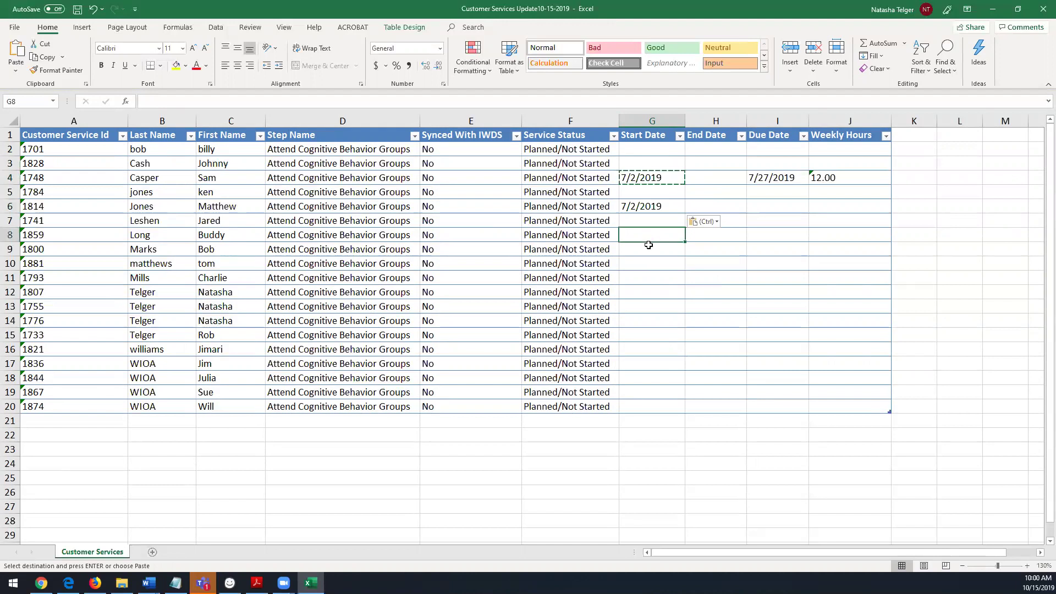
pyautogui.hotkey('ctrl', 'v')
pyautogui.click(644, 263)
pyautogui.hotkey('ctrl', 'v')
pyautogui.click(640, 278)
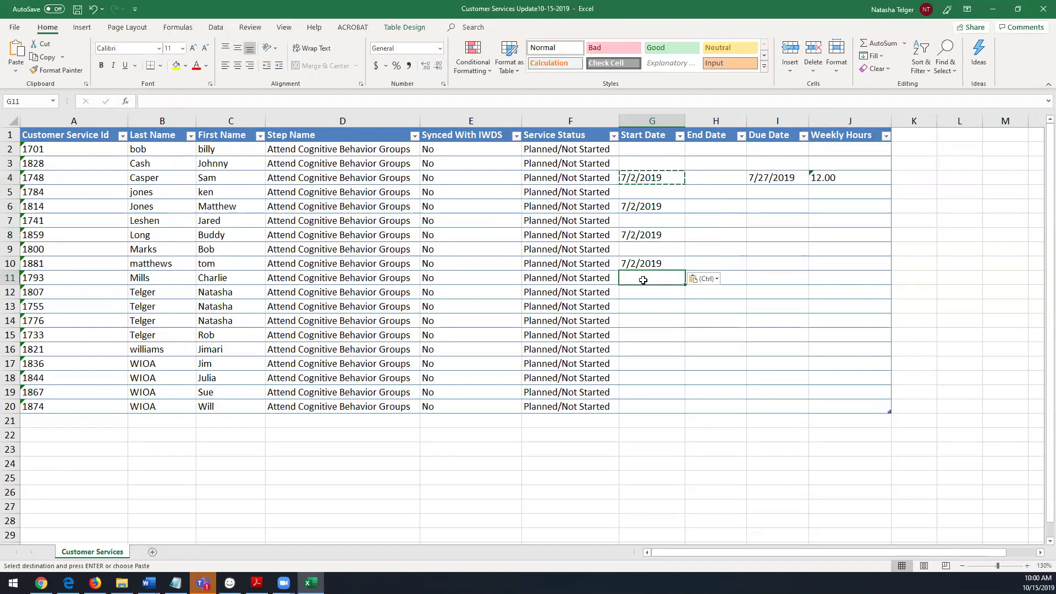
pyautogui.click(643, 296)
pyautogui.hotkey('ctrl', 'v')
# Set the Service Status of rows 4, 6, 8, 10 and 12 to Started.
pyautogui.click(585, 151)
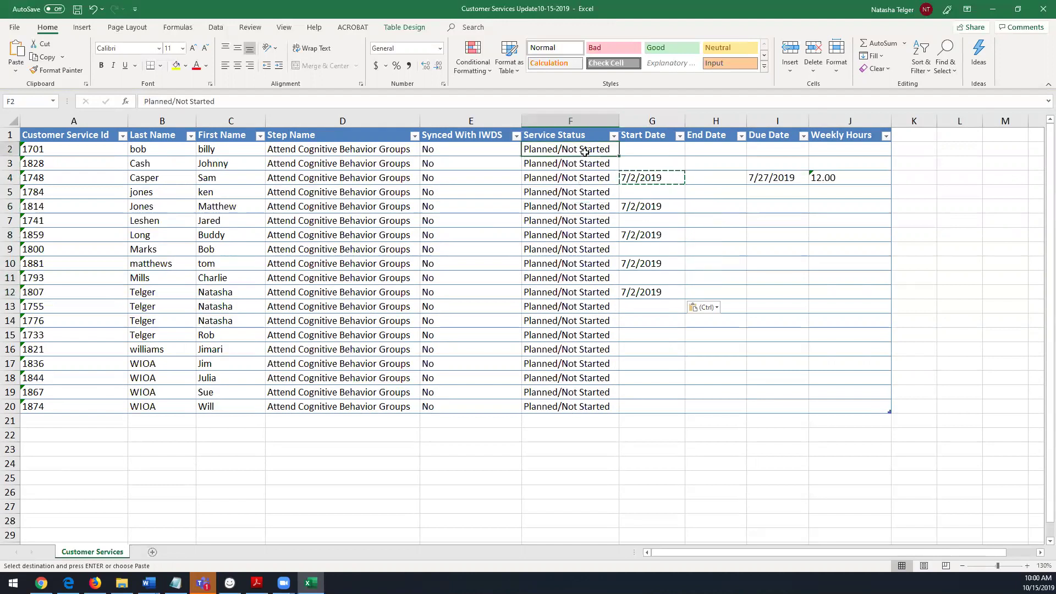
pyautogui.click(593, 178)
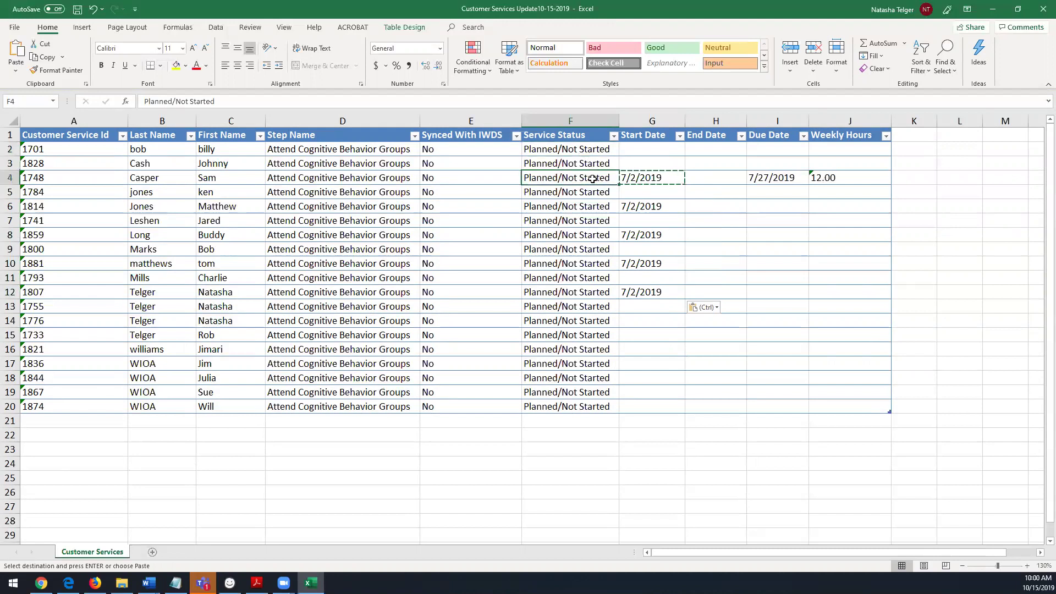
pyautogui.write('Started')
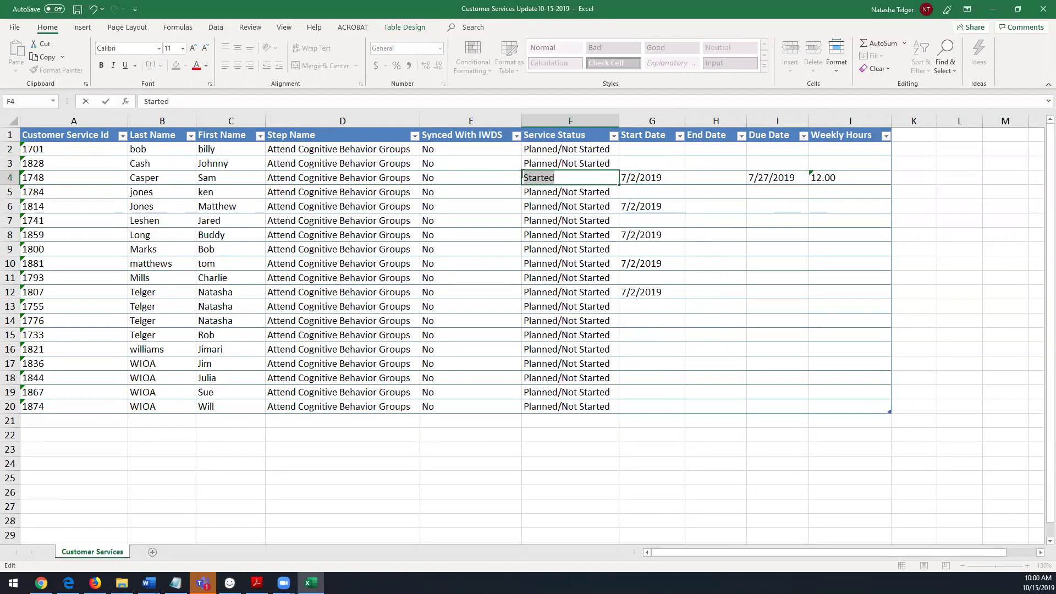
pyautogui.click(556, 206)
pyautogui.press('Return')
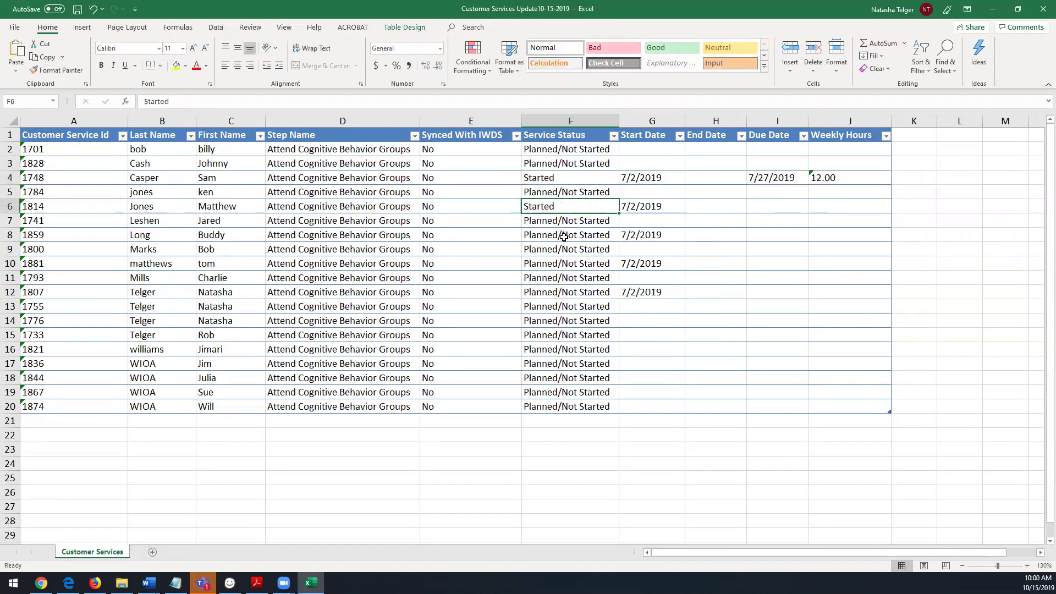
pyautogui.click(563, 237)
pyautogui.hotkey('ctrl', 'v')
pyautogui.click(560, 264)
pyautogui.hotkey('ctrl', 'v')
pyautogui.click(560, 292)
pyautogui.hotkey('ctrl', 'v')
# Set the Due Date in row 4 to 12/15/2019.
pyautogui.click(776, 177)
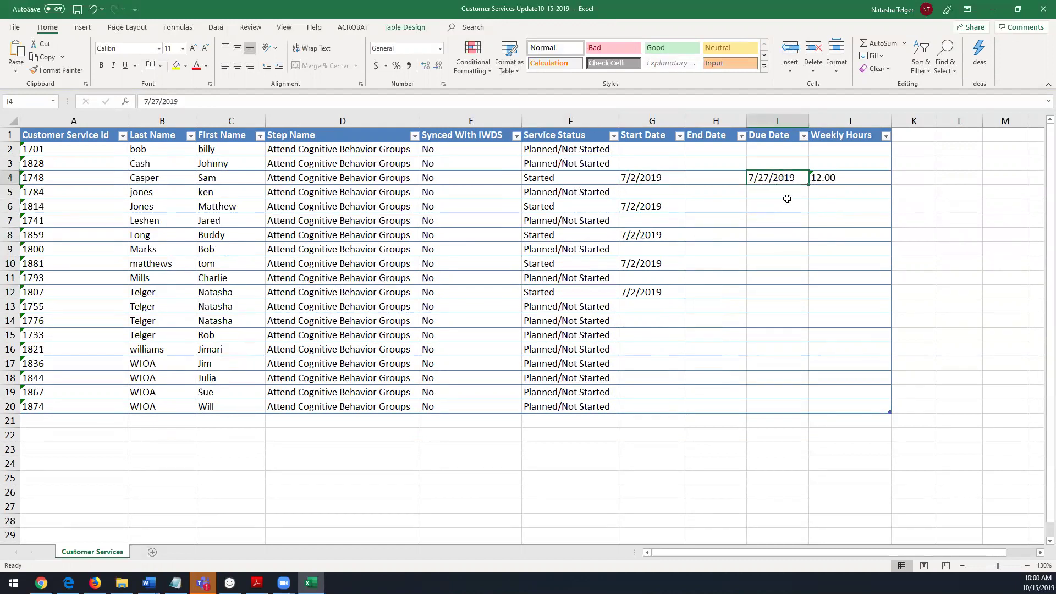
pyautogui.doubleClick(765, 177)
pyautogui.moveTo(758, 177); pyautogui.dragTo(768, 176)
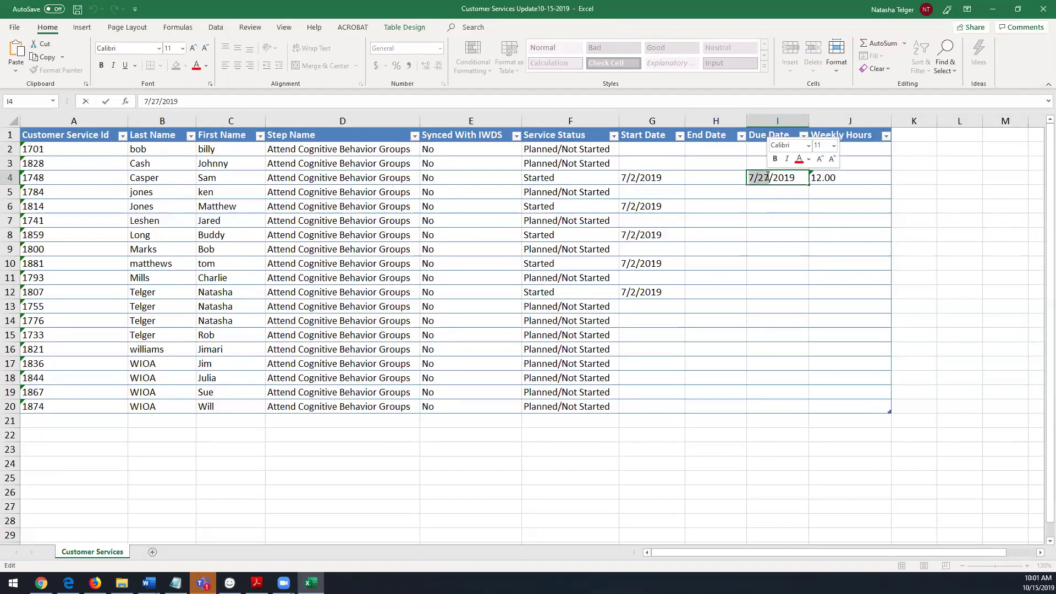
pyautogui.write('12/15')
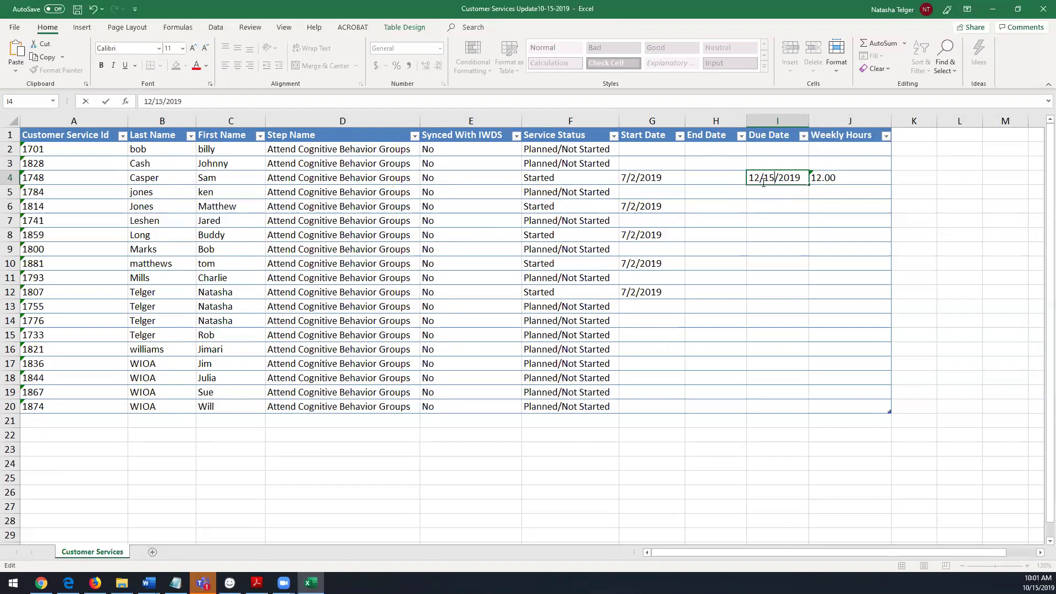
pyautogui.click(748, 178)
pyautogui.click(787, 222)
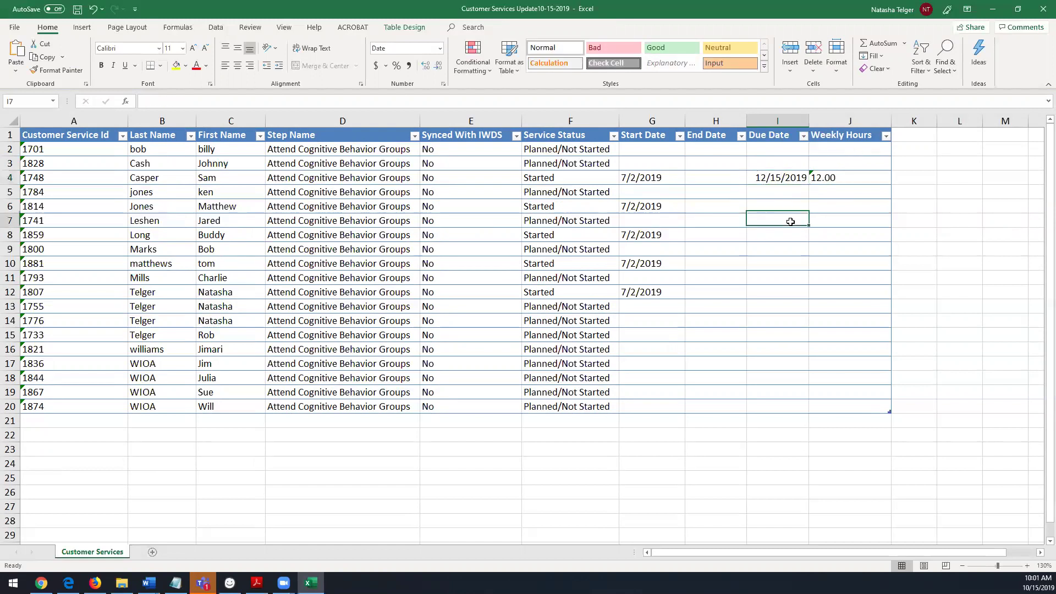
# Copy row 4's 12/15/2019 due date into the Due Date cells of rows 6, 8, 10 and 12.
pyautogui.click(757, 173)
pyautogui.hotkey('ctrl', 'c')
pyautogui.click(774, 206)
pyautogui.hotkey('ctrl', 'v')
pyautogui.click(767, 235)
pyautogui.hotkey('ctrl', 'v')
pyautogui.click(762, 263)
pyautogui.hotkey('ctrl', 'v')
pyautogui.click(763, 292)
pyautogui.hotkey('ctrl', 'v')
# Copy row 4's weekly hours of 12.00 into the Weekly Hours cells of rows 6, 8, 10 and 12.
pyautogui.click(840, 178)
pyautogui.hotkey('ctrl', 'c')
pyautogui.click(830, 206)
pyautogui.hotkey('ctrl', 'v')
pyautogui.click(835, 236)
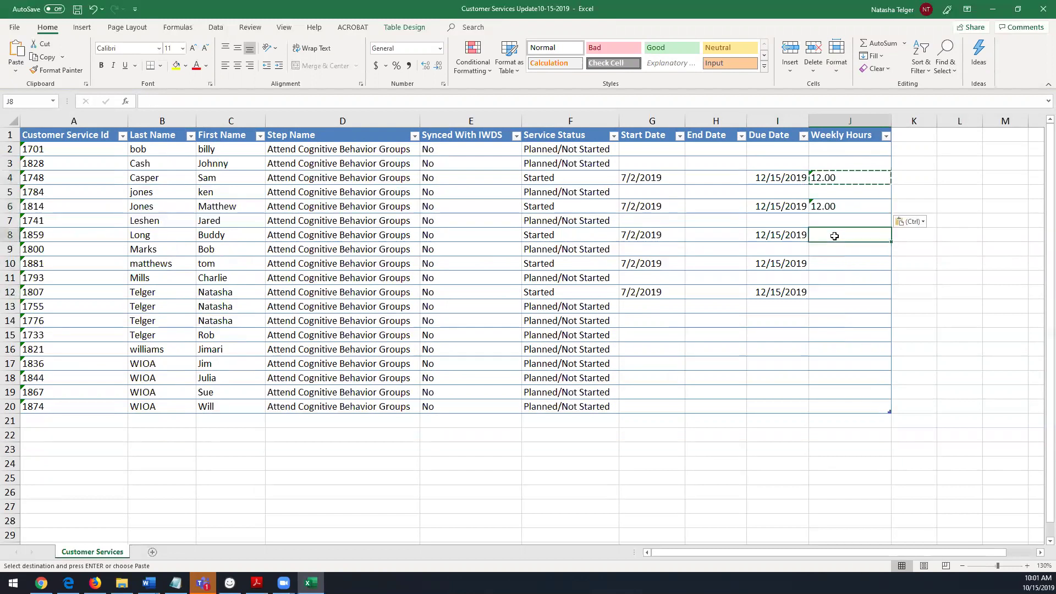
pyautogui.hotkey('ctrl', 'v')
pyautogui.click(830, 263)
pyautogui.hotkey('ctrl', 'v')
pyautogui.click(827, 295)
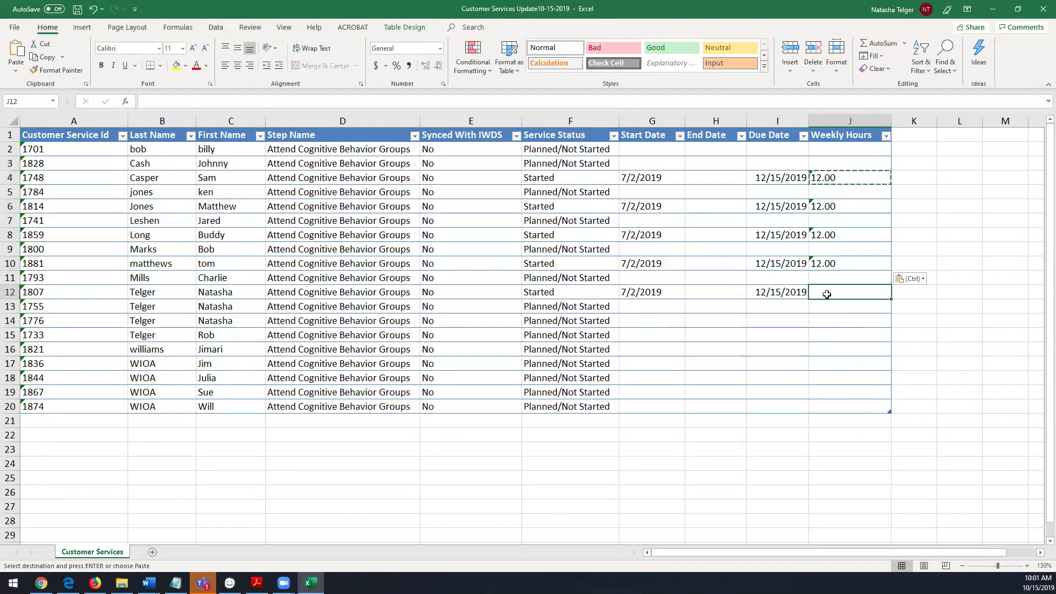
pyautogui.hotkey('ctrl', 'v')
pyautogui.click(687, 478)
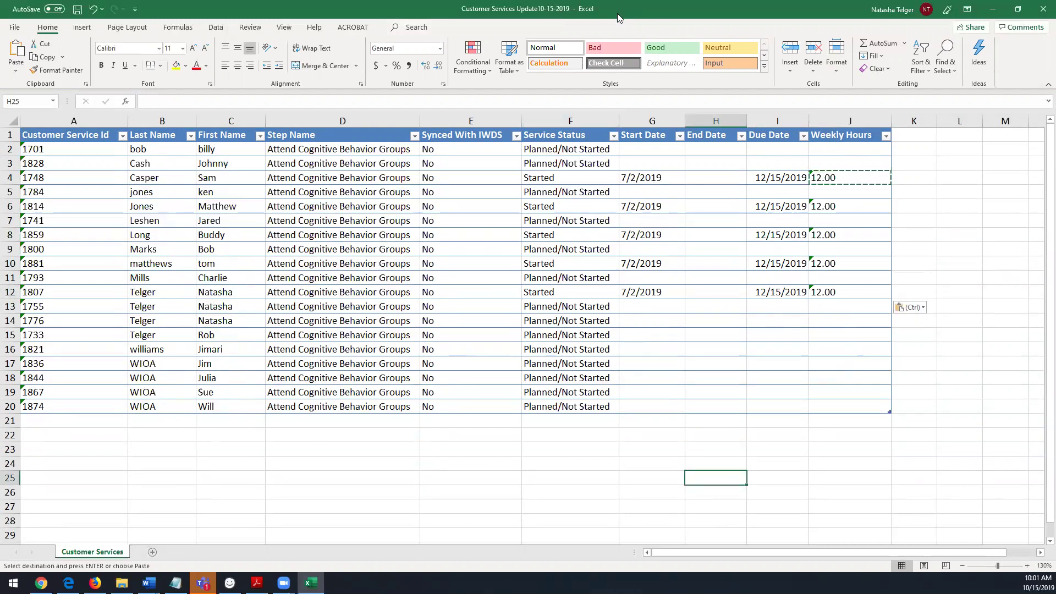
# Check the Status choices on the browser's customer services page and set row 4's Service Status in Excel to Started/Open.
pyautogui.hotkey('alt', 'Tab')
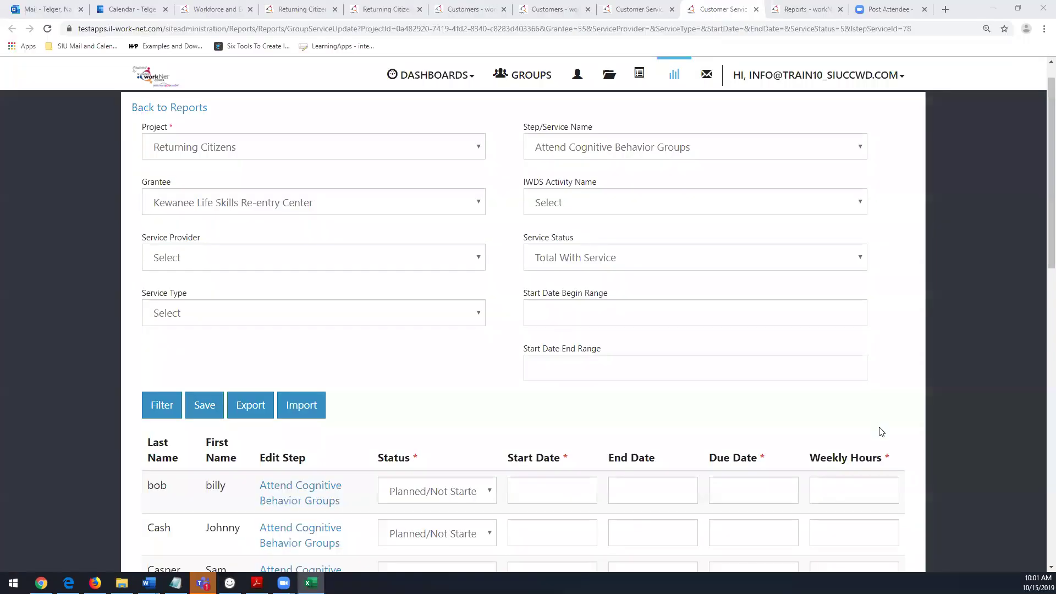
pyautogui.click(491, 492)
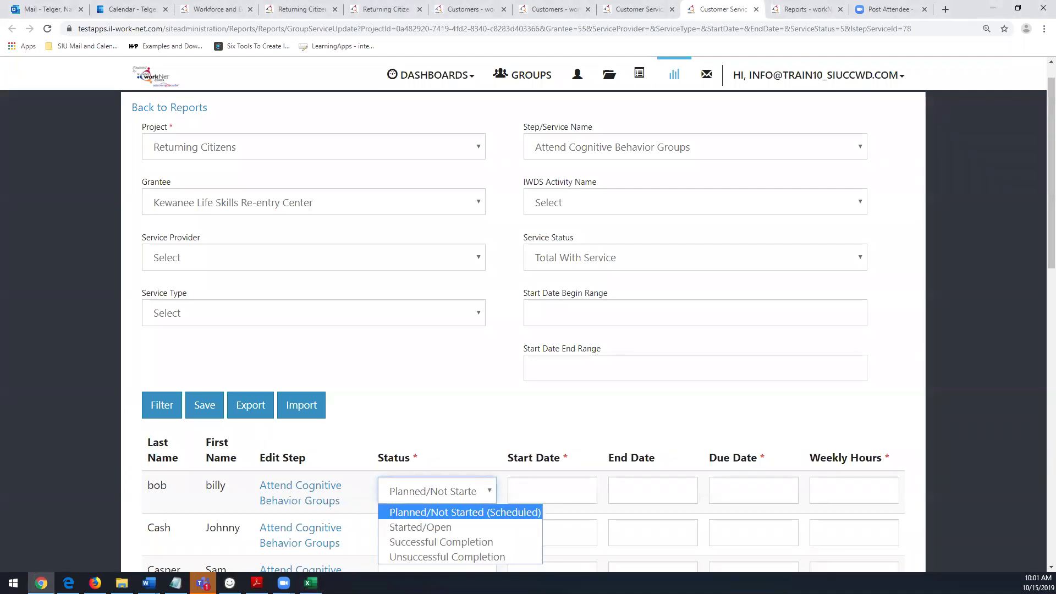
pyautogui.hotkey('alt', 'Tab')
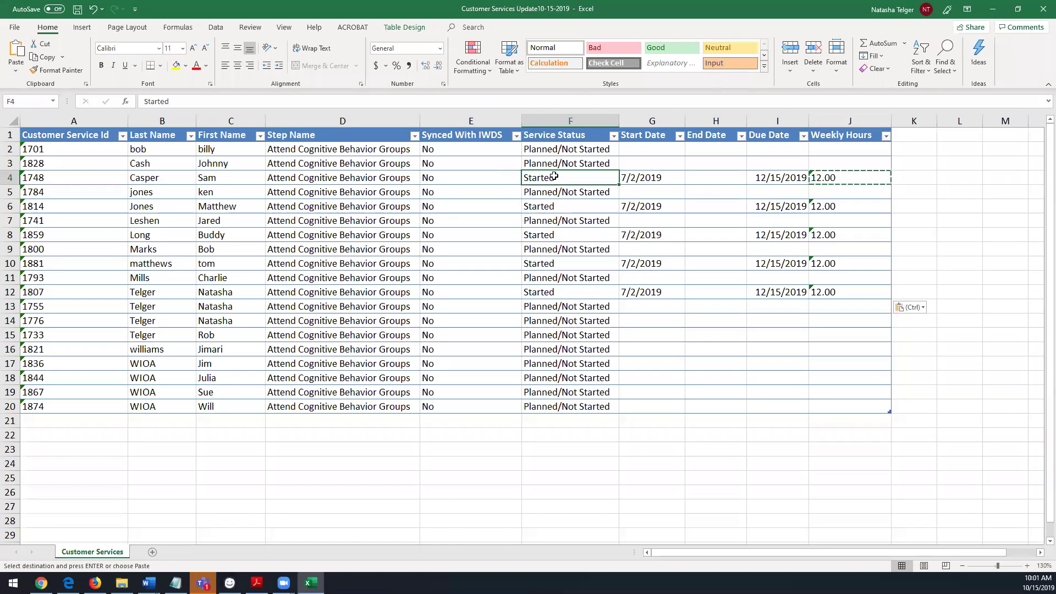
pyautogui.click(186, 102)
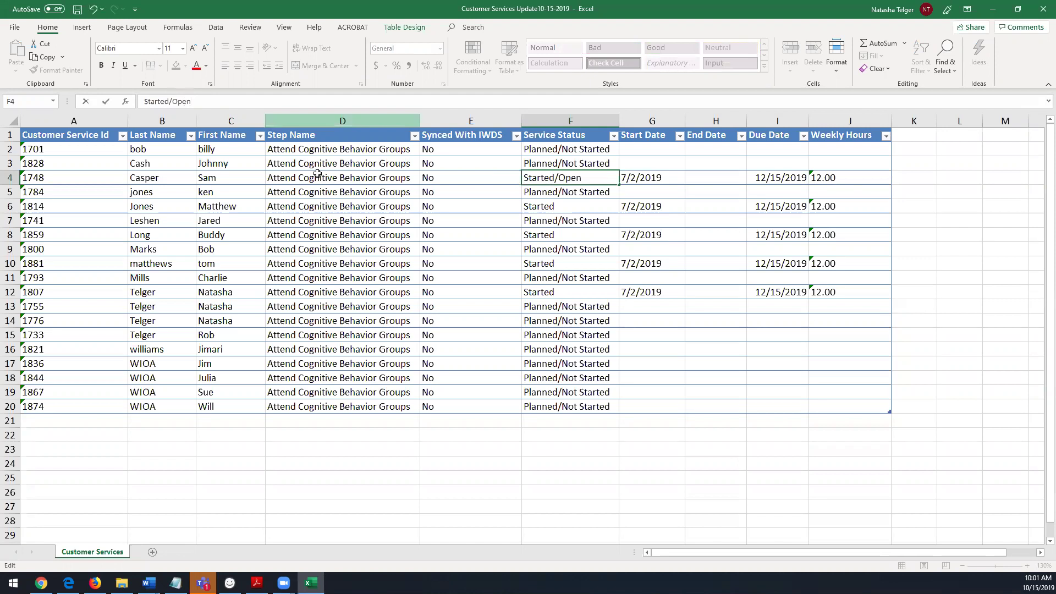
# Copy row 4's Started/Open status into the Service Status cells of rows 6, 8, 10 and 12.
pyautogui.doubleClick(544, 179)
pyautogui.hotkey('ctrl', 'c')
pyautogui.click(560, 207)
pyautogui.hotkey('ctrl', 'v')
pyautogui.click(560, 236)
pyautogui.hotkey('ctrl', 'v')
pyautogui.click(575, 293)
pyautogui.hotkey('ctrl', 'v')
pyautogui.click(573, 264)
pyautogui.hotkey('ctrl', 'v')
pyautogui.click(571, 460)
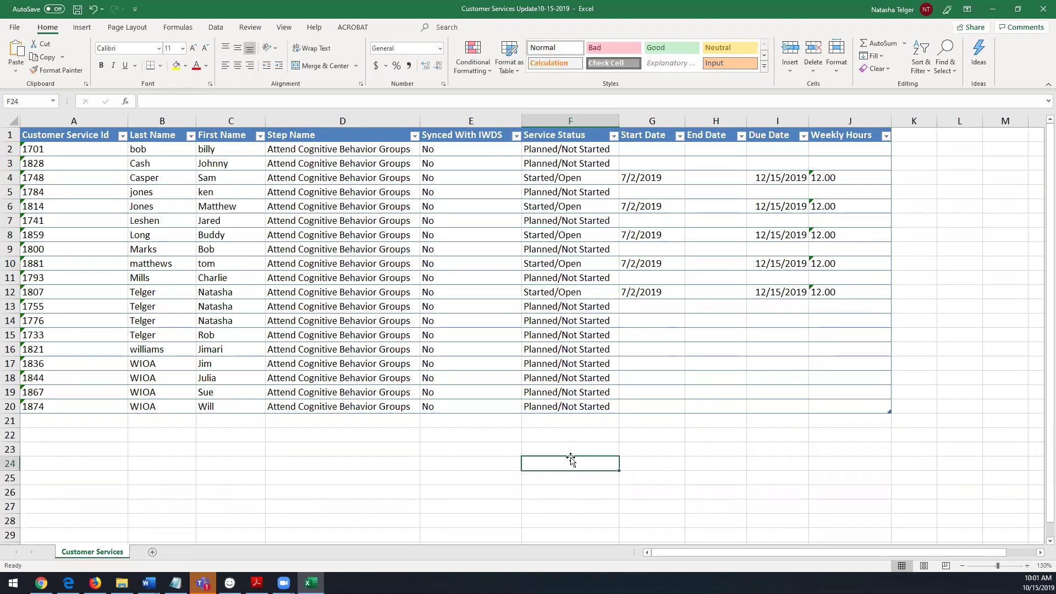
# Save the workbook in Downloads as Customer Services Update10-15-2019_NT and close it.
pyautogui.doubleClick(651, 10)
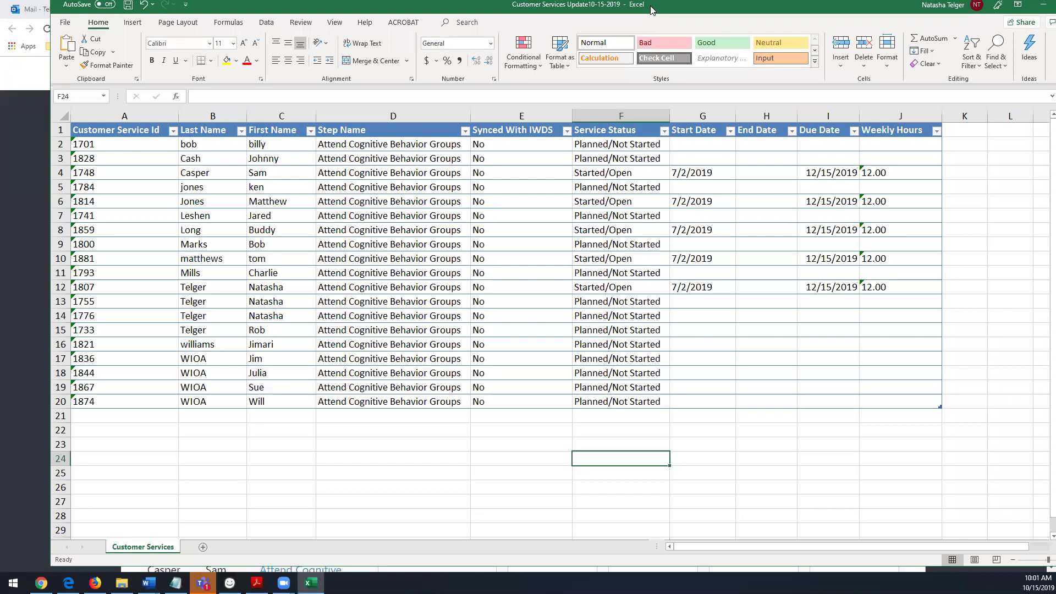
pyautogui.doubleClick(651, 9)
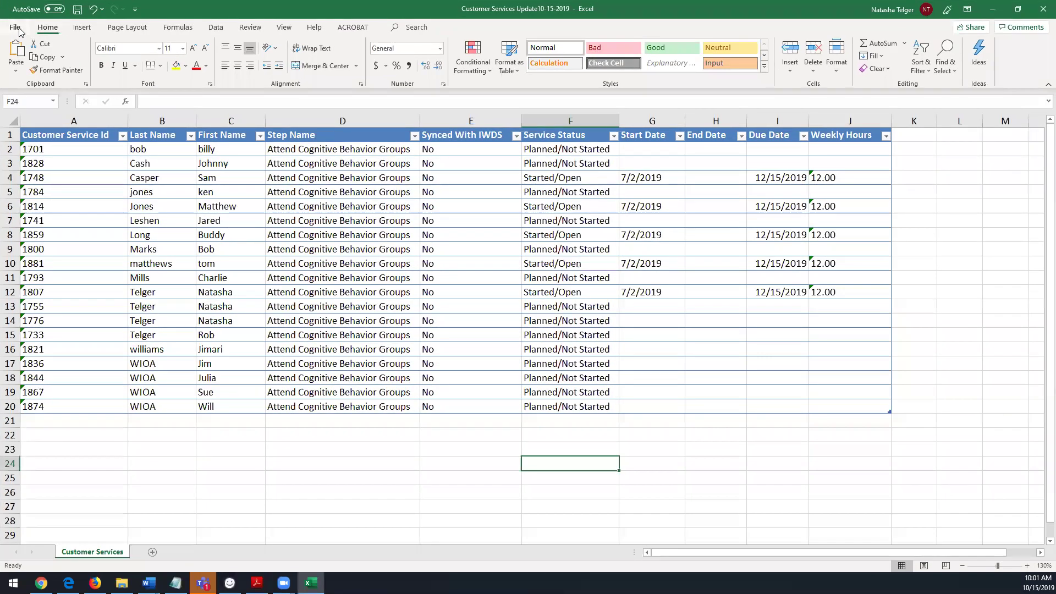
pyautogui.click(17, 29)
pyautogui.click(39, 172)
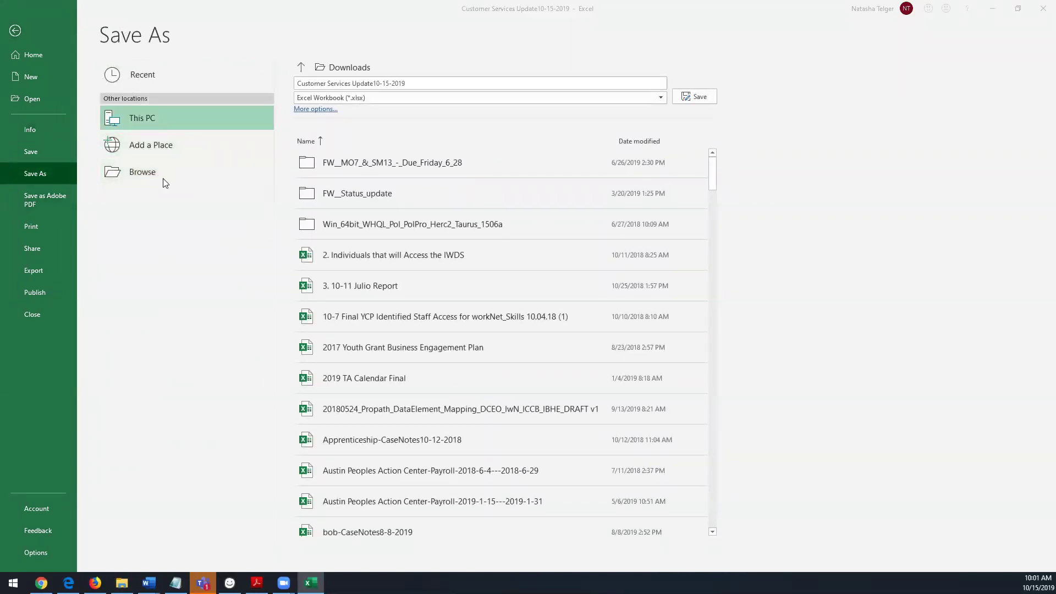
pyautogui.click(163, 178)
pyautogui.click(49, 154)
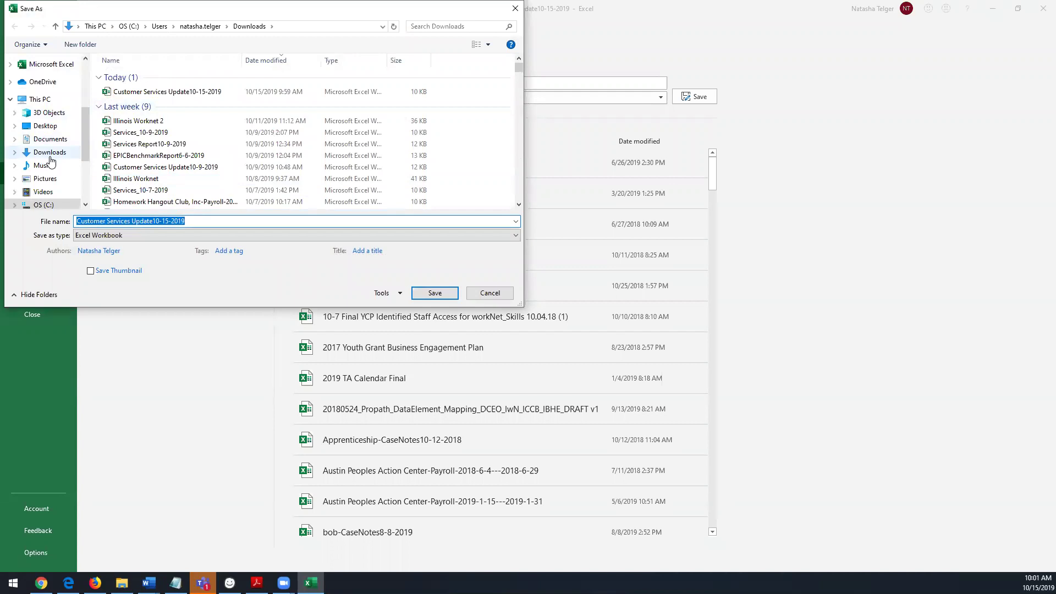
pyautogui.click(200, 223)
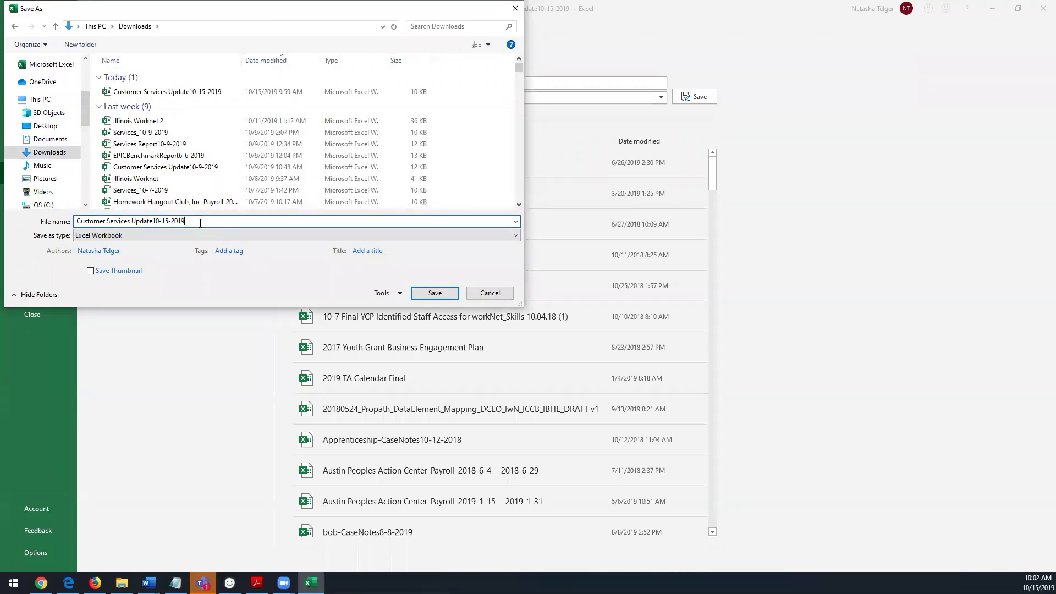
pyautogui.click(446, 294)
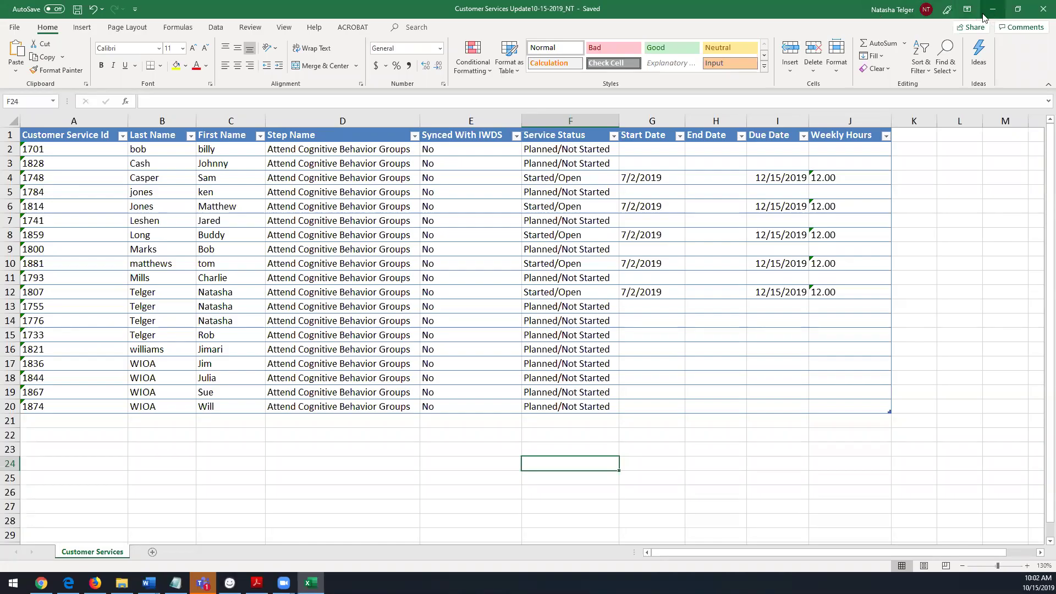
pyautogui.click(1043, 9)
# Try to import the Customer Services Update10-15-2019_NT workbook from Downloads into the customer services page.
pyautogui.click(312, 408)
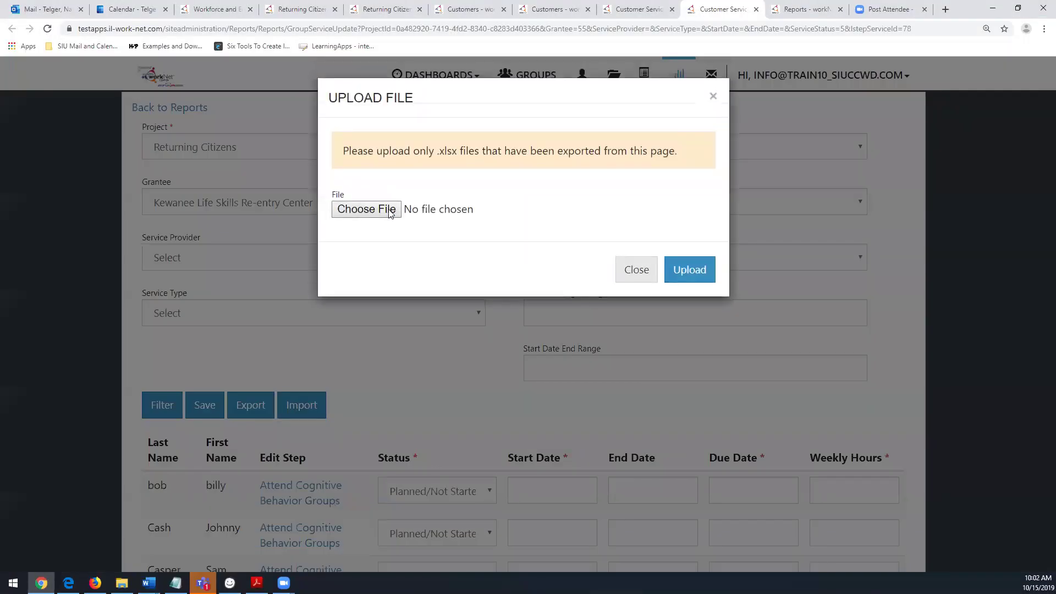
pyautogui.click(389, 213)
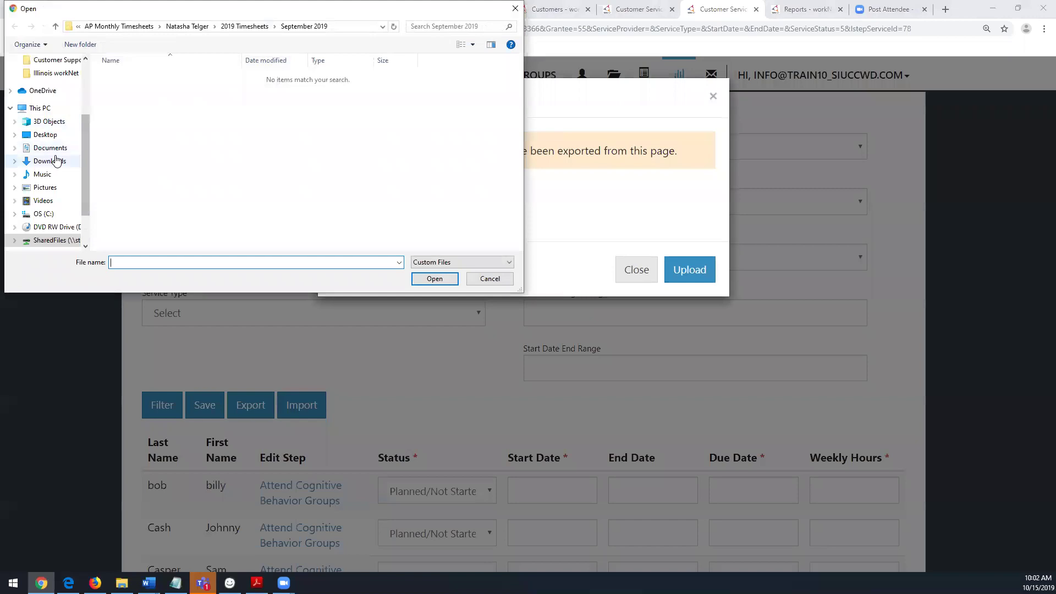
pyautogui.click(55, 160)
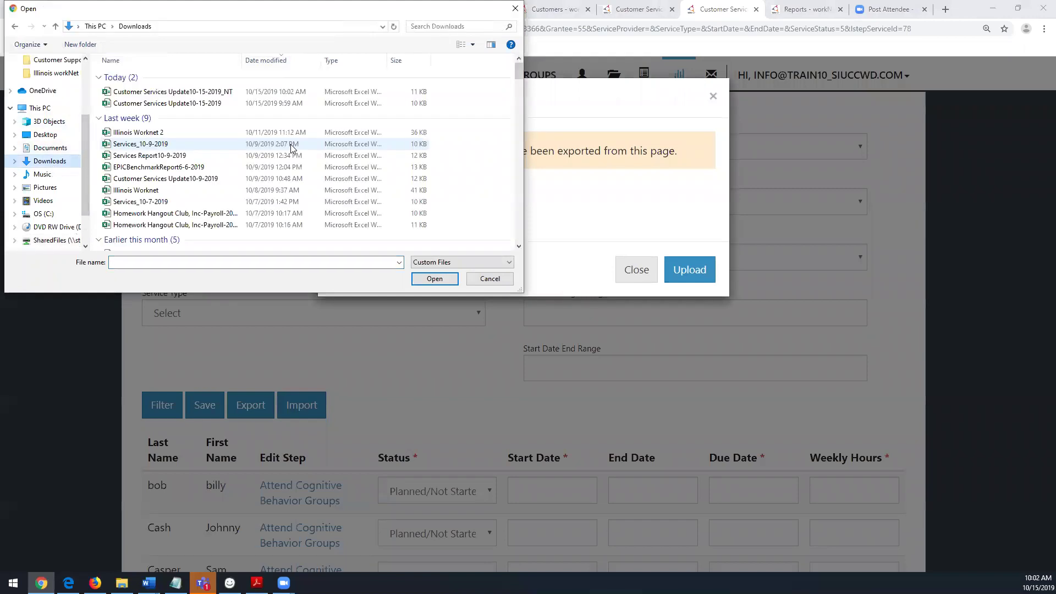
pyautogui.click(217, 92)
pyautogui.click(434, 278)
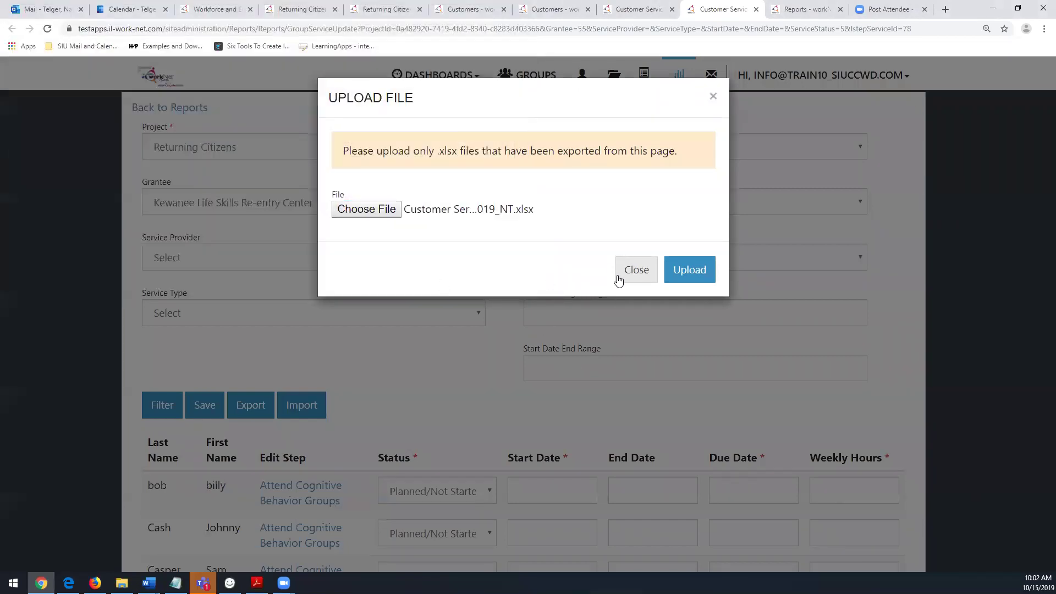
pyautogui.click(686, 269)
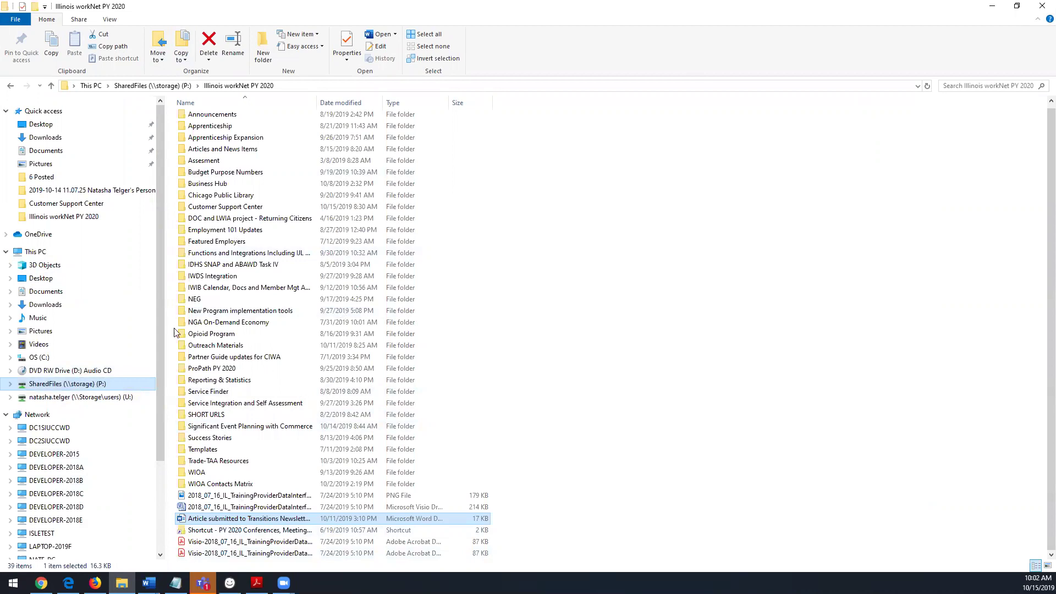
# Reopen Customer Services Update10-15-2019_NT from Downloads in Excel and delete the Planned/Not Started rows 2, 3 and 5.
pyautogui.click(61, 138)
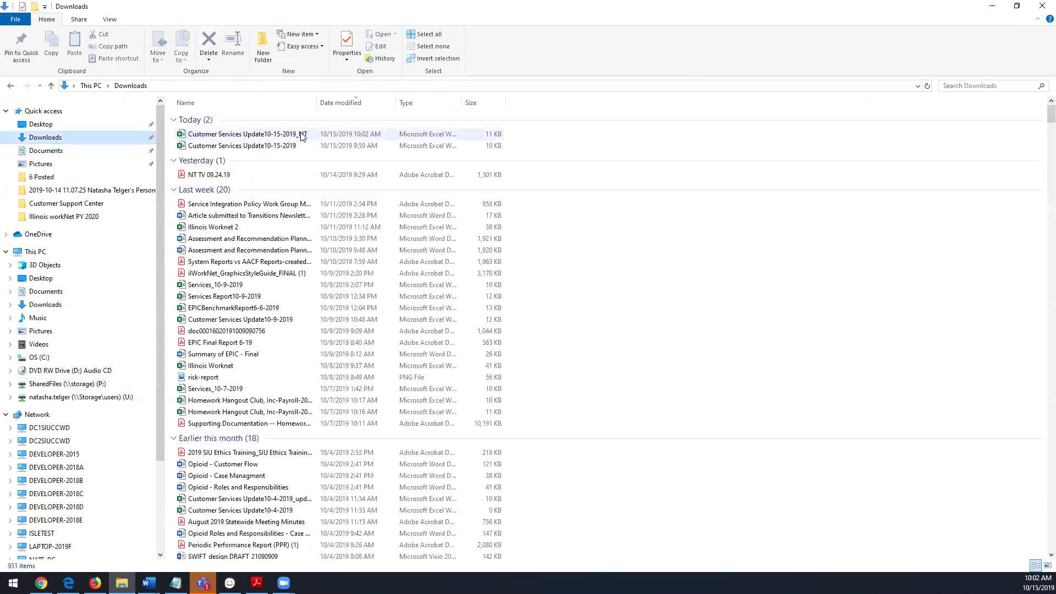
pyautogui.click(303, 135)
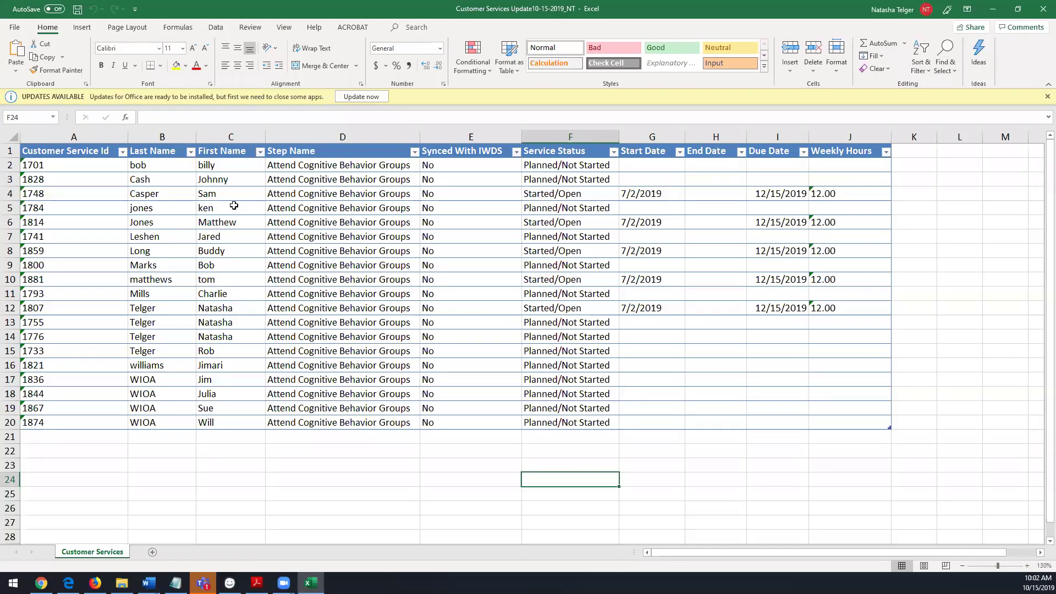
pyautogui.moveTo(12, 165); pyautogui.dragTo(14, 174)
pyautogui.click(47, 44)
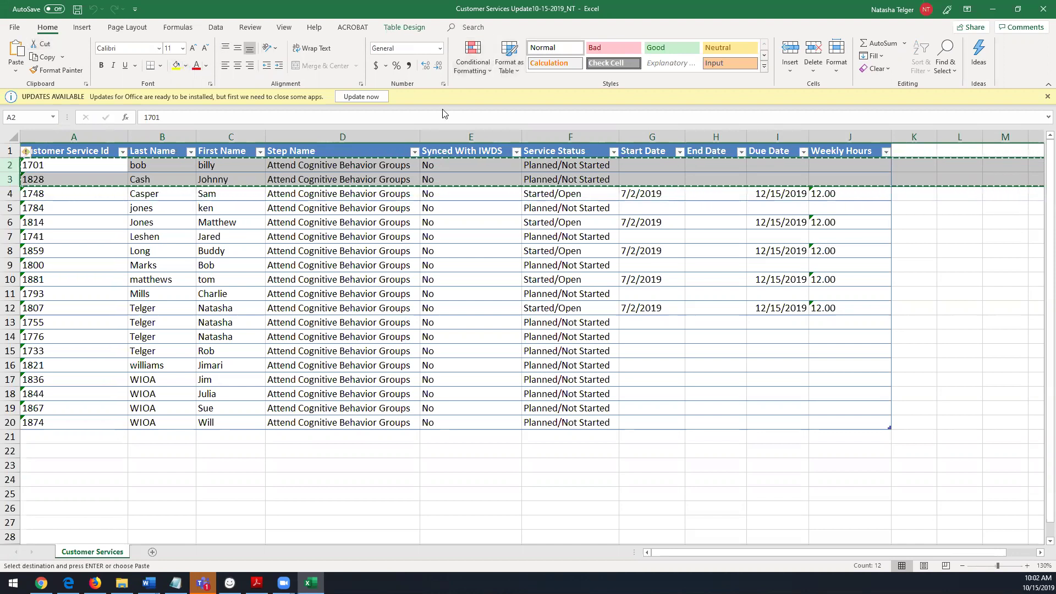
pyautogui.click(760, 208)
pyautogui.click(815, 75)
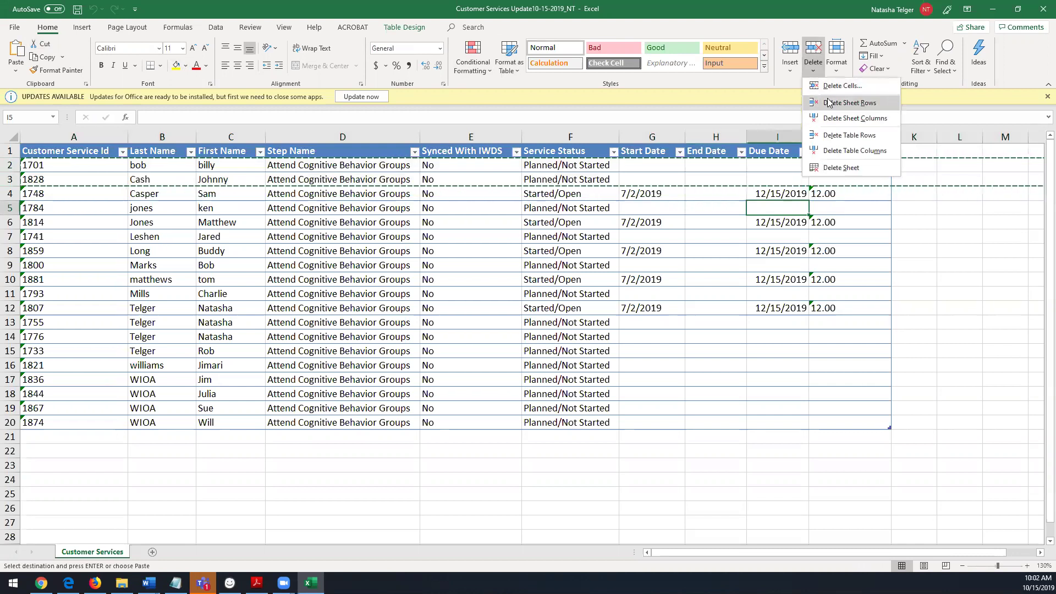
pyautogui.click(828, 102)
pyautogui.moveTo(10, 165); pyautogui.dragTo(15, 181)
pyautogui.click(820, 71)
pyautogui.click(827, 102)
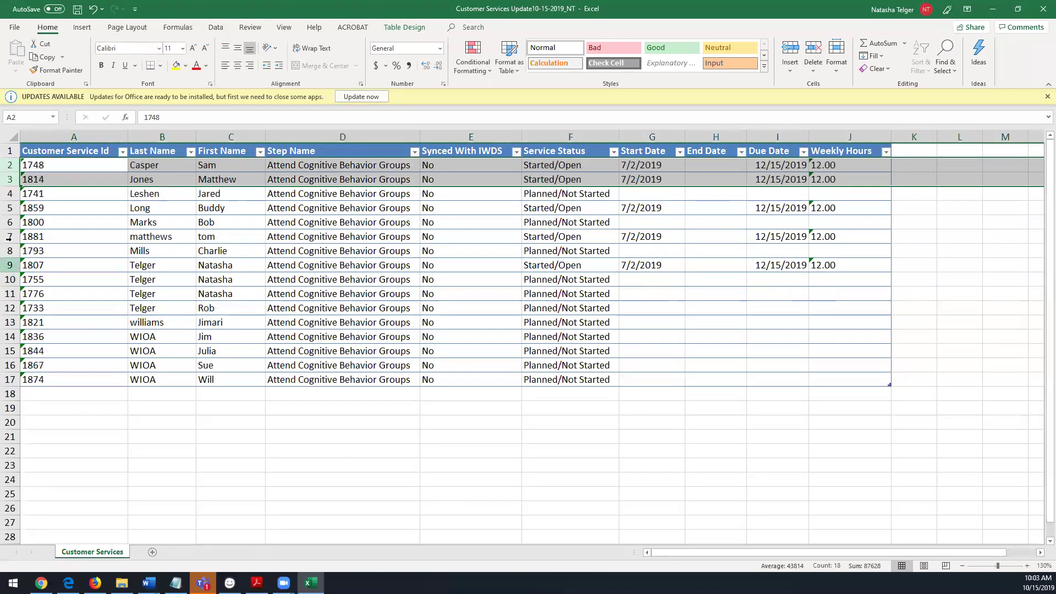
# Delete the three single Planned/Not Started rows that lie between the Started/Open rows, at rows 4, 5 and 6 in turn.
pyautogui.click(10, 193)
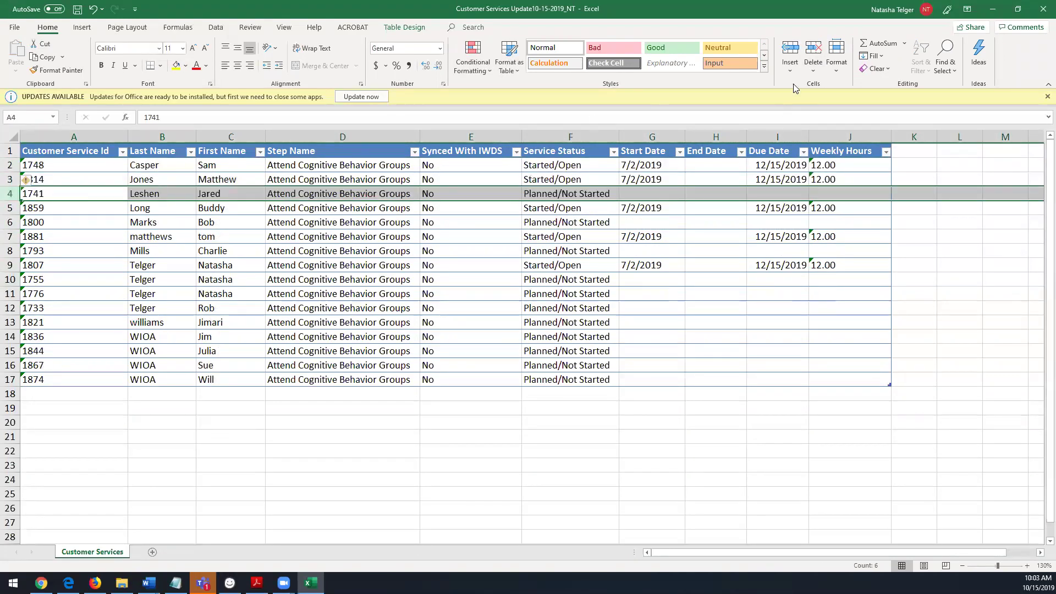
pyautogui.click(814, 70)
pyautogui.click(827, 98)
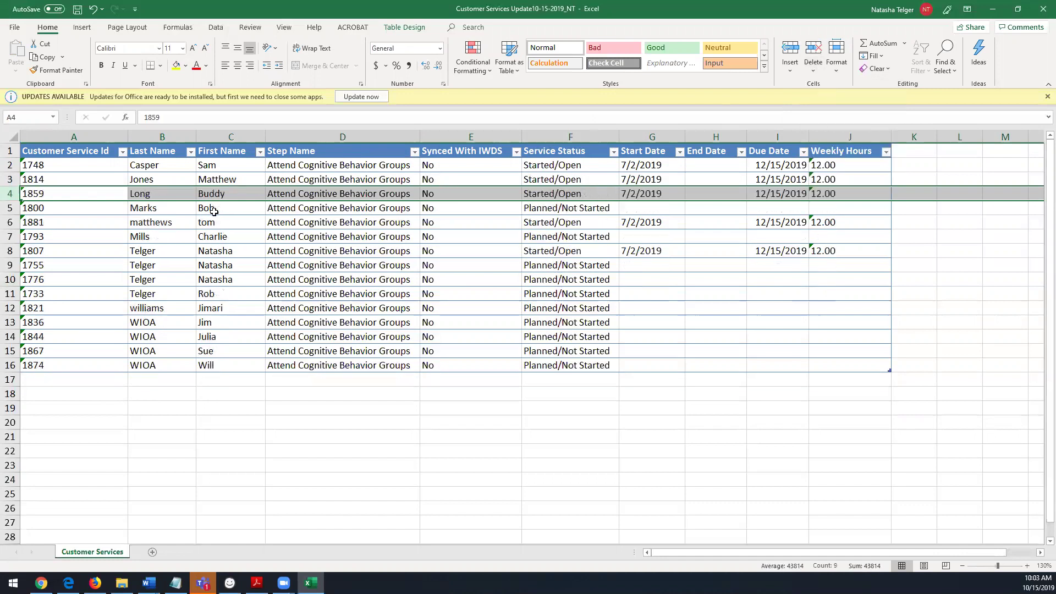
pyautogui.click(6, 211)
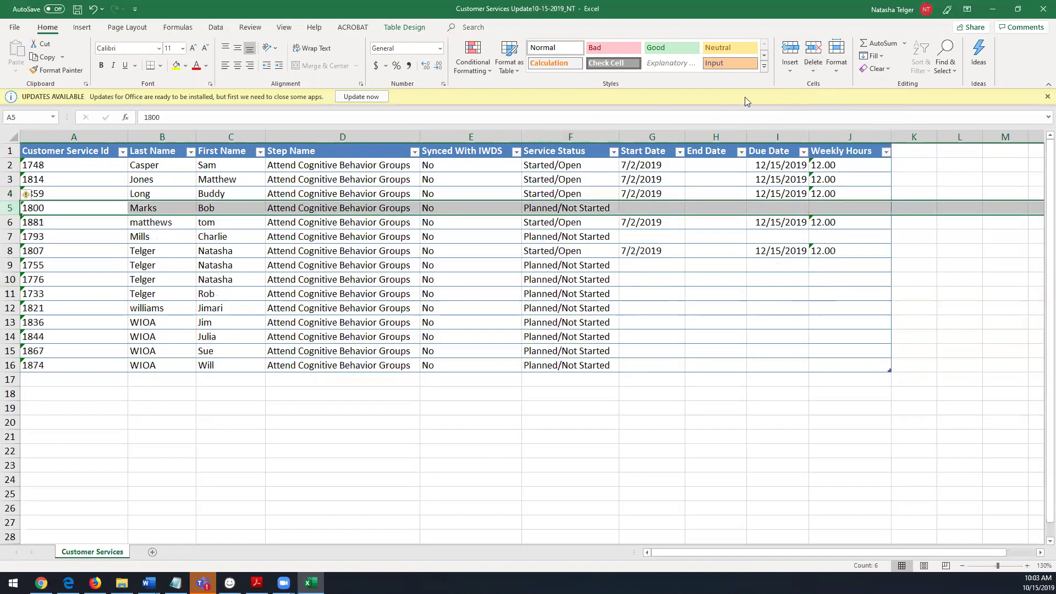
pyautogui.click(808, 70)
pyautogui.click(827, 98)
pyautogui.click(6, 222)
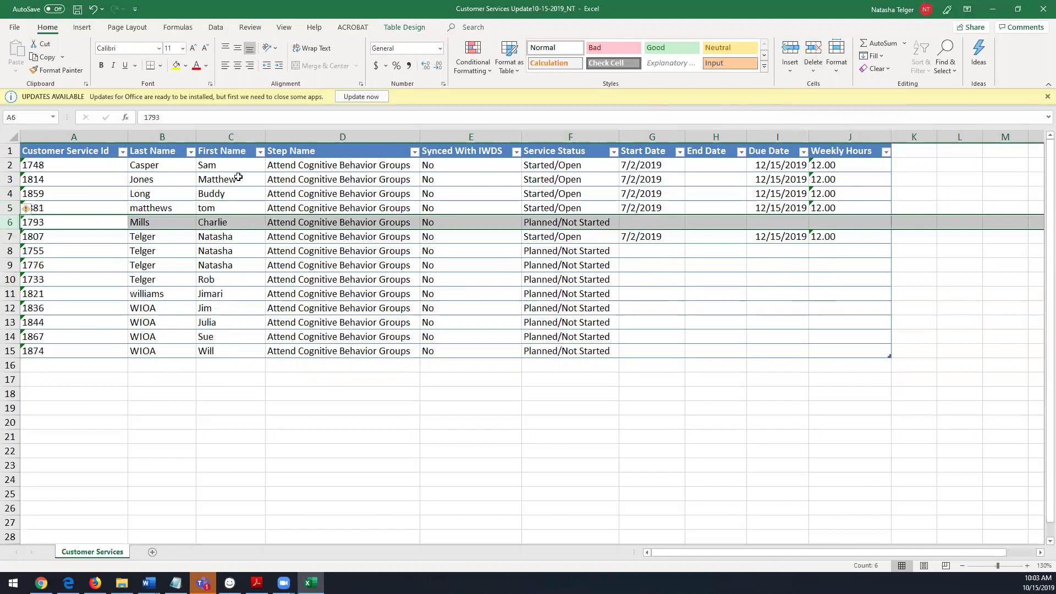
pyautogui.click(826, 68)
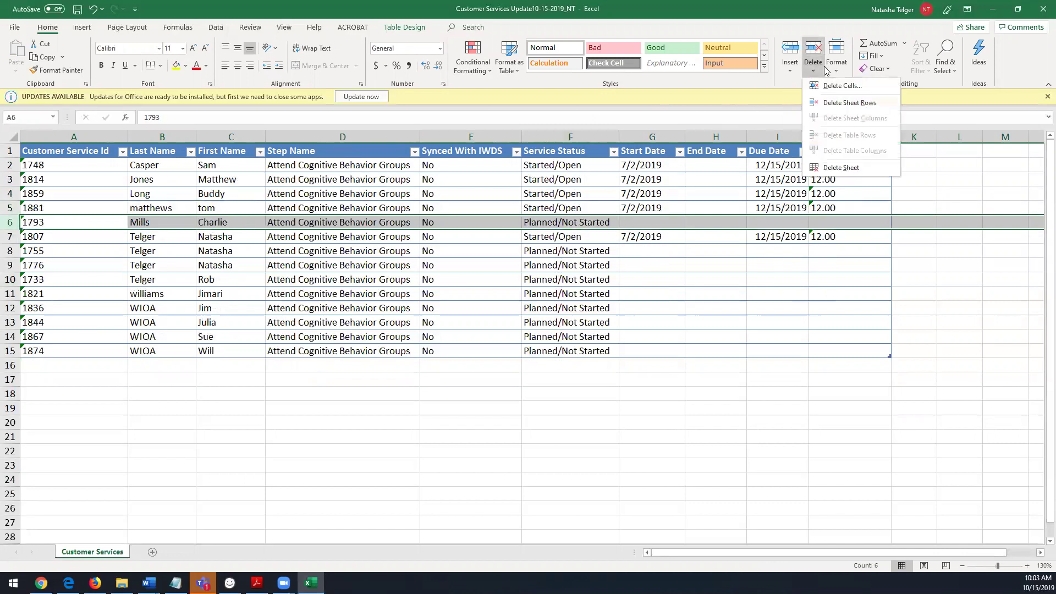
pyautogui.click(837, 103)
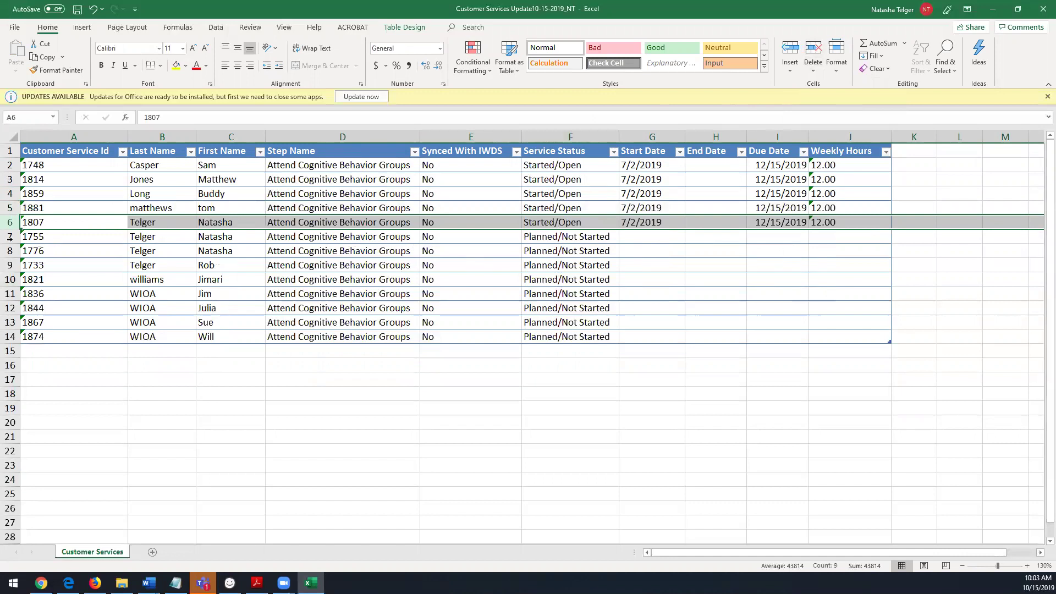
# Delete the remaining block of Planned/Not Started rows, rows 7 to 14, below the last Started/Open row.
pyautogui.moveTo(10, 236); pyautogui.dragTo(26, 331)
pyautogui.click(813, 51)
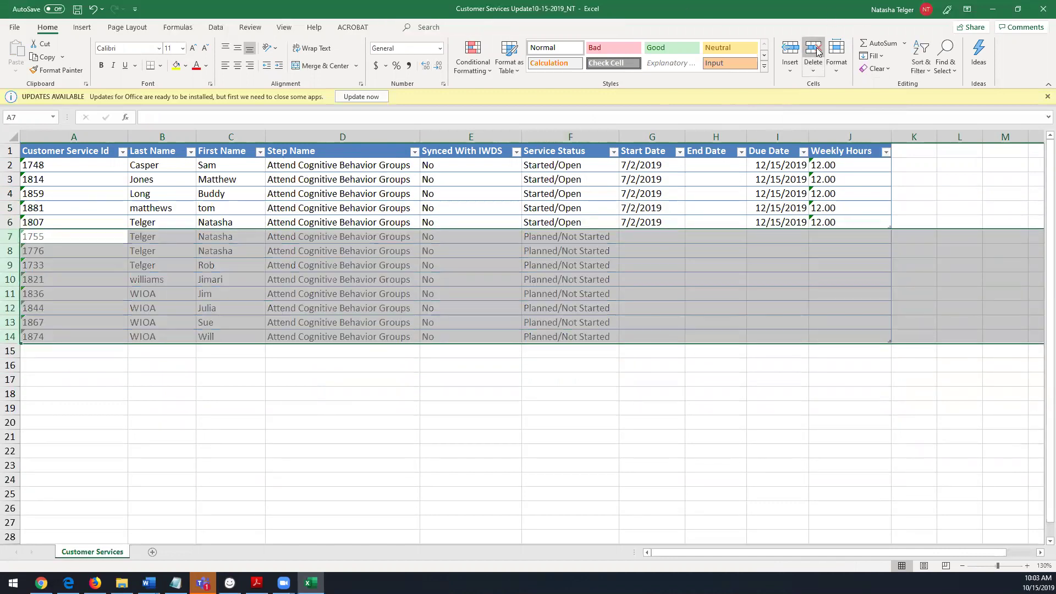
pyautogui.click(632, 407)
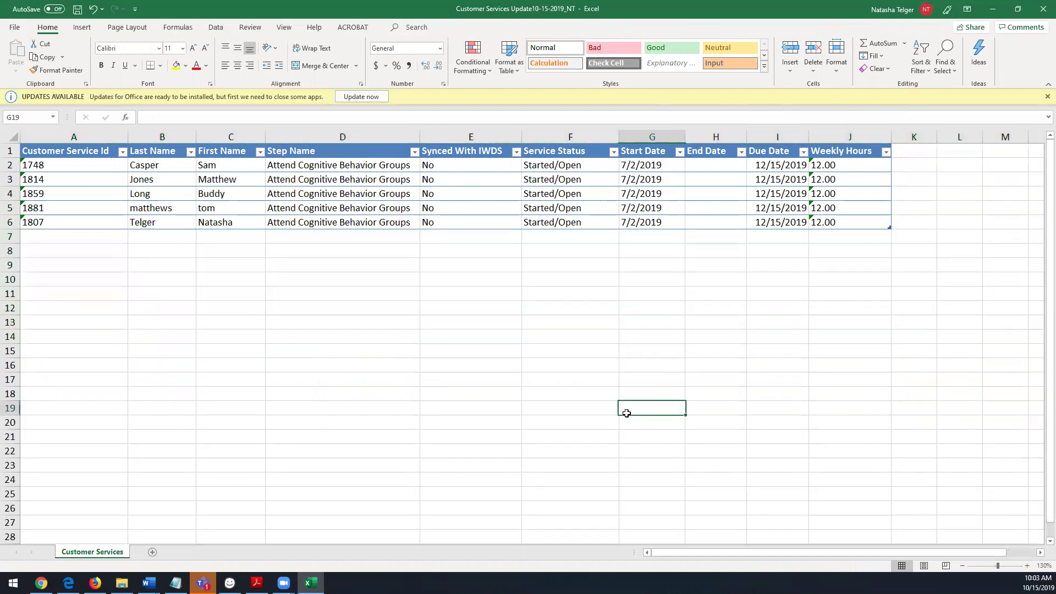
# Save the trimmed customer services workbook and close it.
pyautogui.click(79, 10)
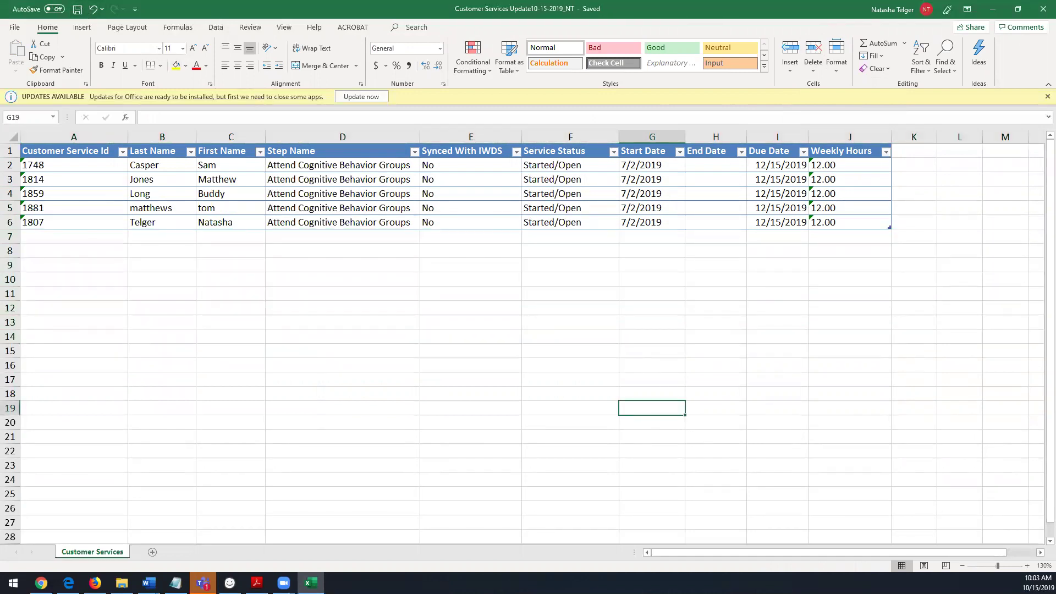
pyautogui.click(996, 13)
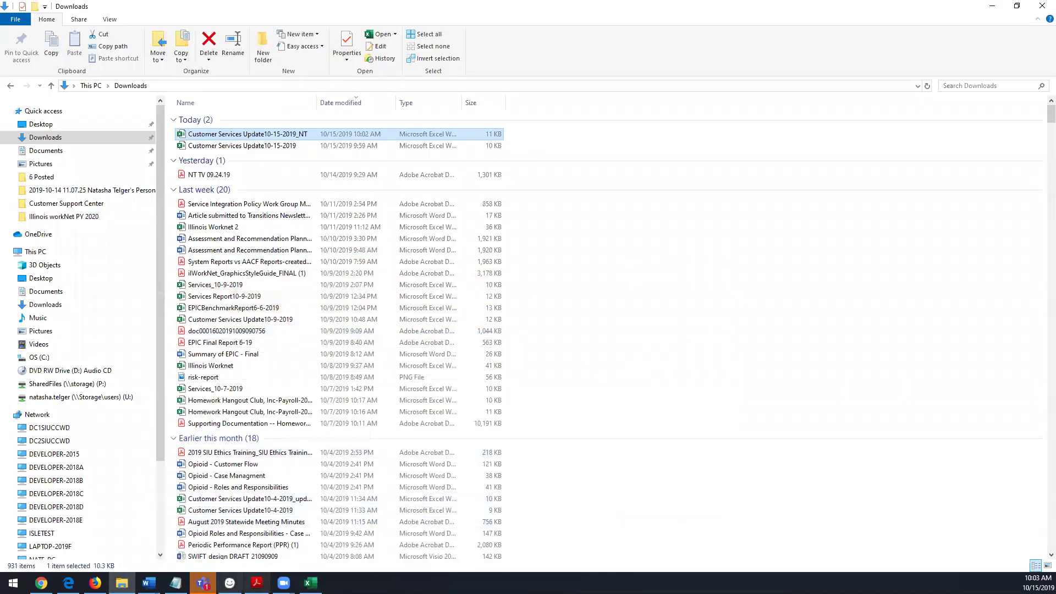
pyautogui.click(310, 582)
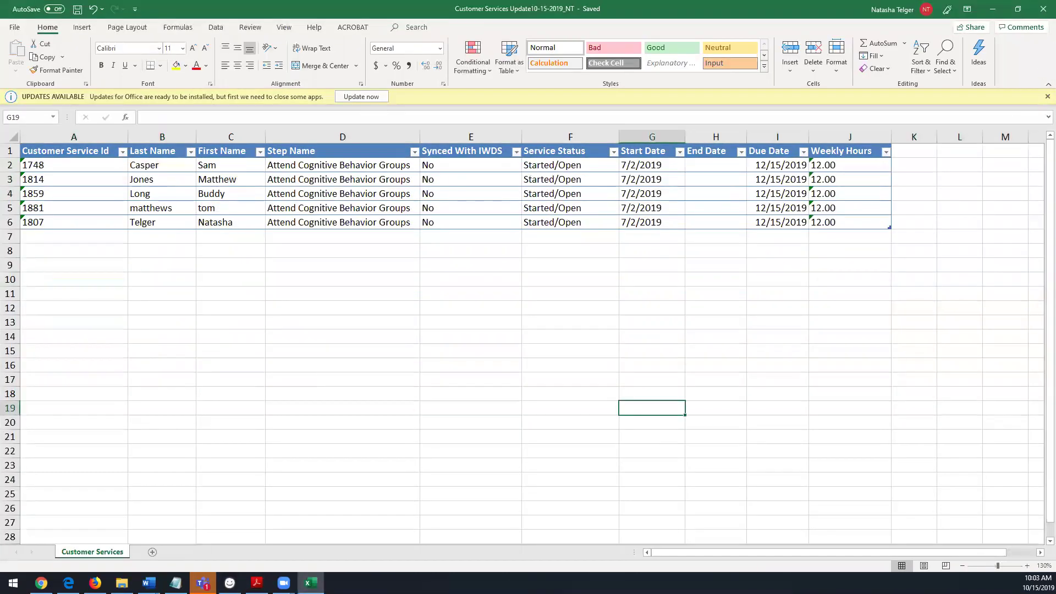
pyautogui.click(1043, 9)
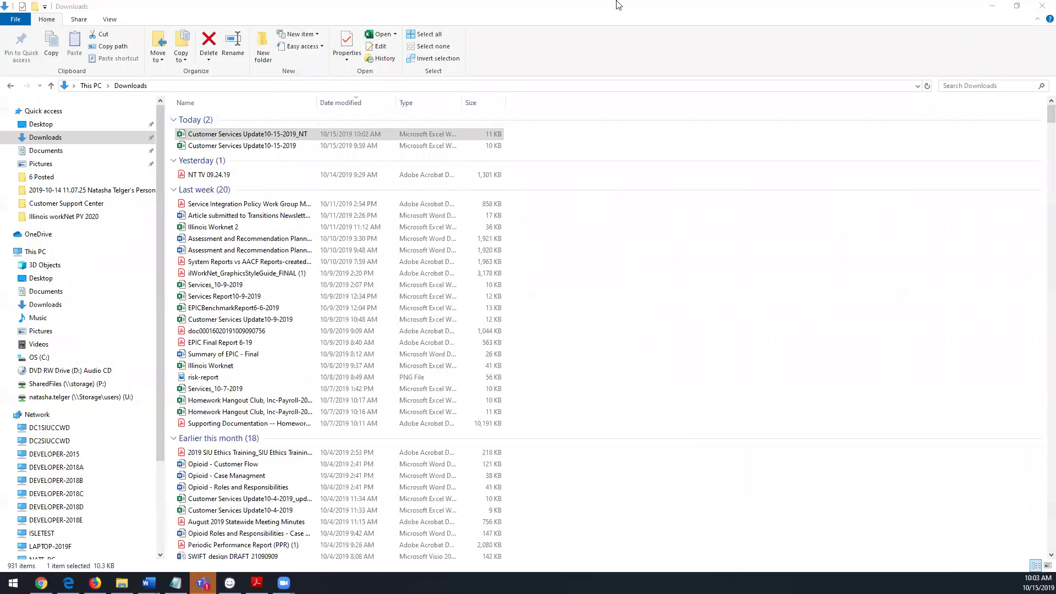
# Return to the browser's customer services page and import Customer Services Update10-15-2019_NT from Downloads.
pyautogui.click(992, 6)
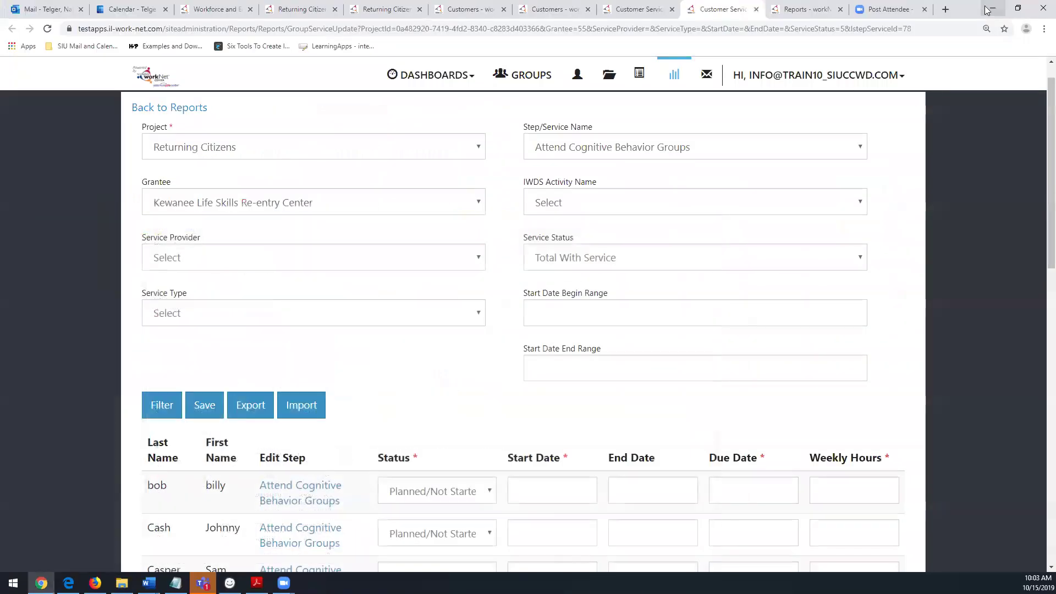
pyautogui.click(302, 405)
pyautogui.click(382, 209)
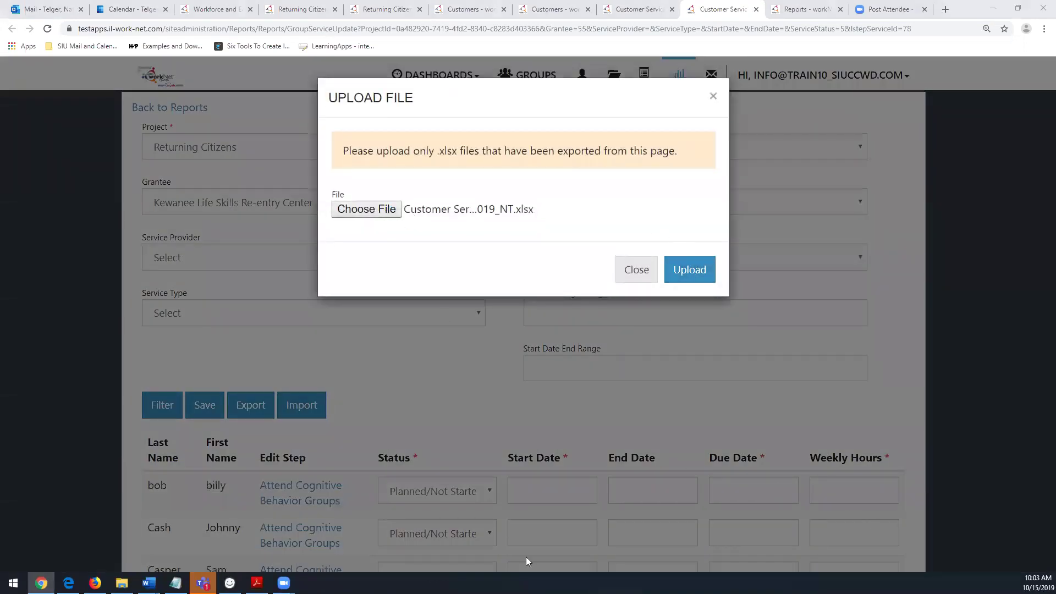
pyautogui.click(169, 91)
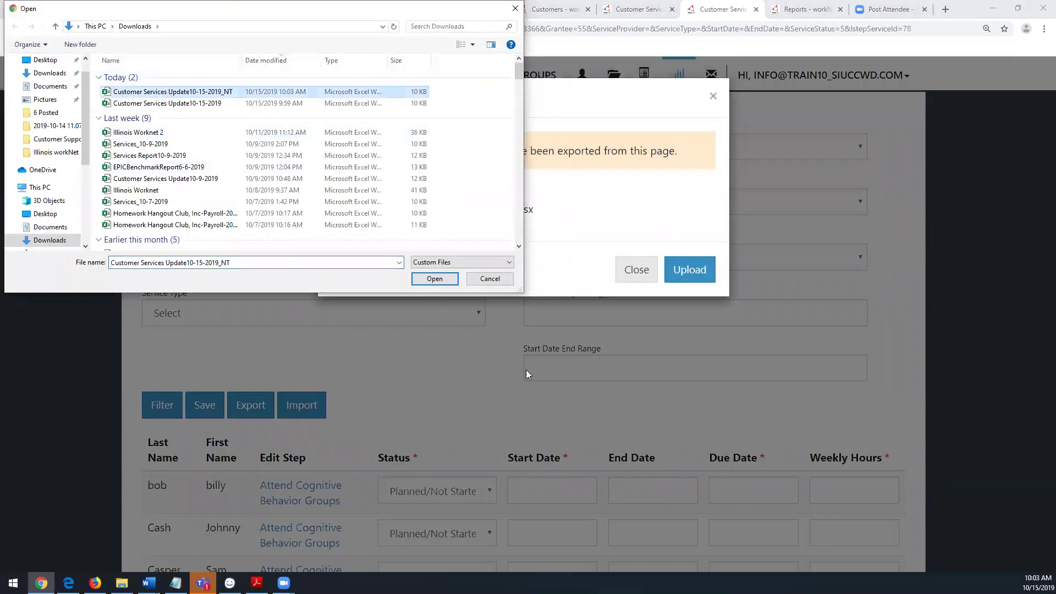
pyautogui.click(432, 277)
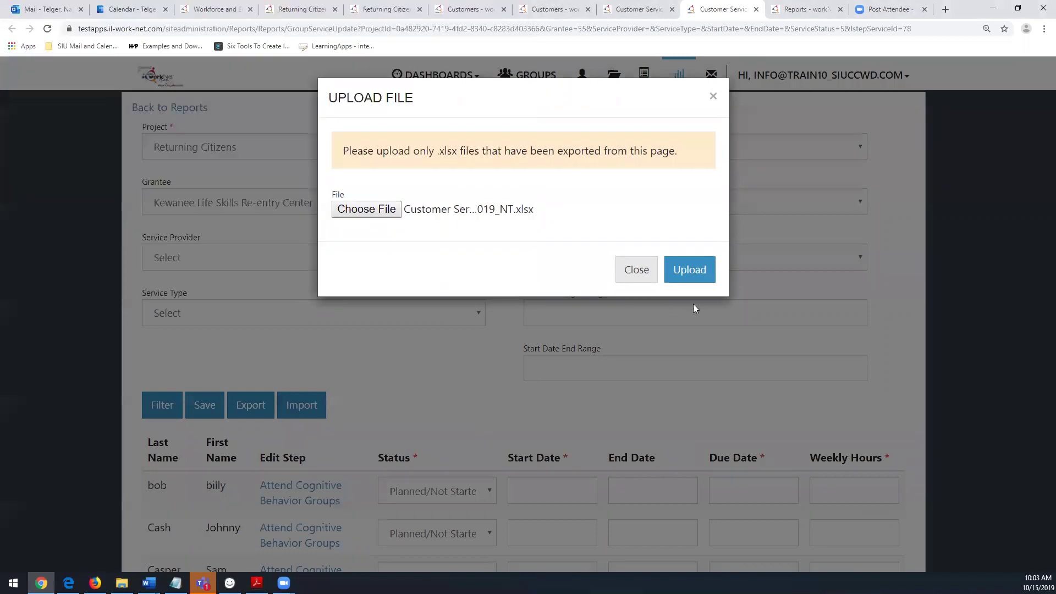
pyautogui.click(696, 270)
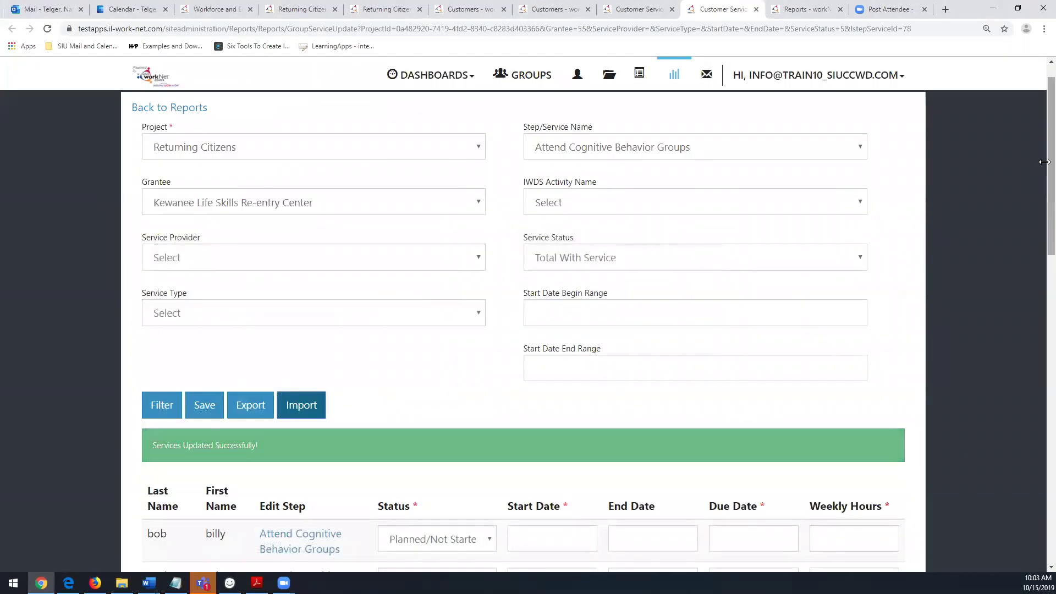
# Review the customer list for the imported statuses, start dates, due dates and weekly hours.
pyautogui.scroll(-3, 936, 229)
pyautogui.scroll(-5, 523, 330)
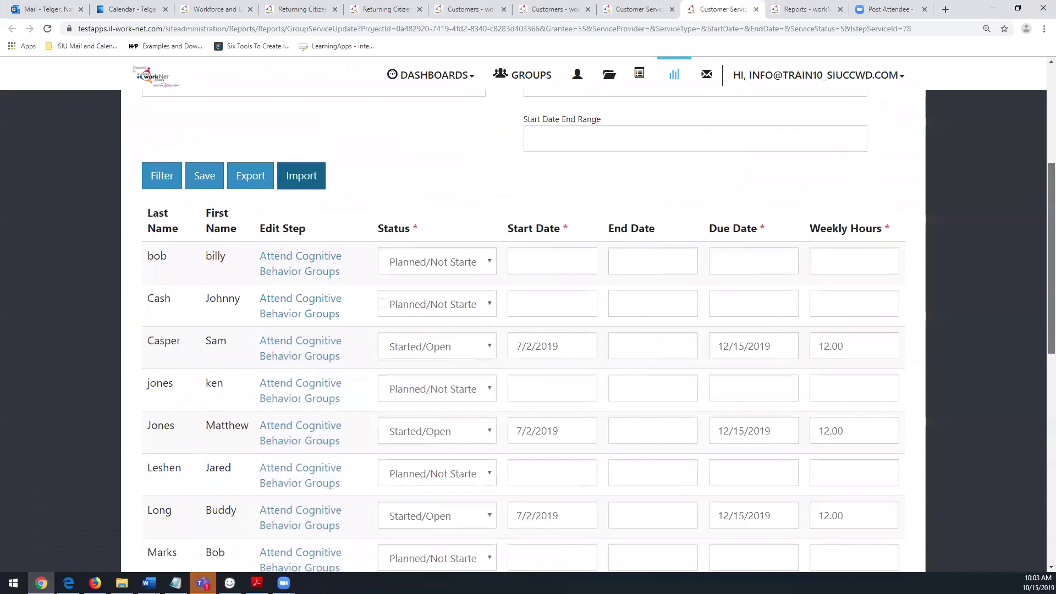
pyautogui.scroll(-4, 523, 330)
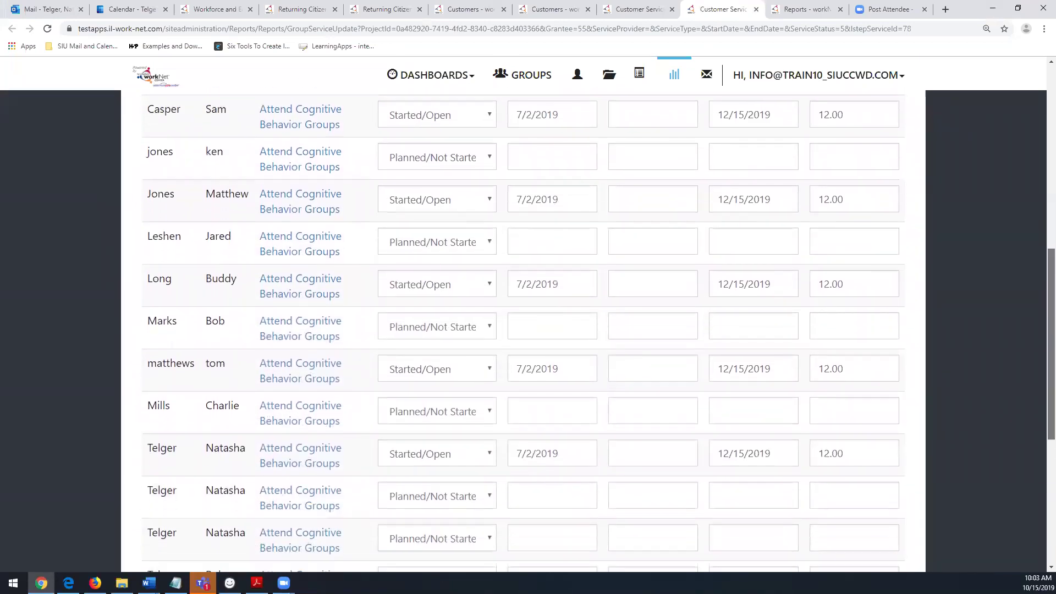
pyautogui.scroll(-1, 522, 330)
pyautogui.scroll(8, 523, 330)
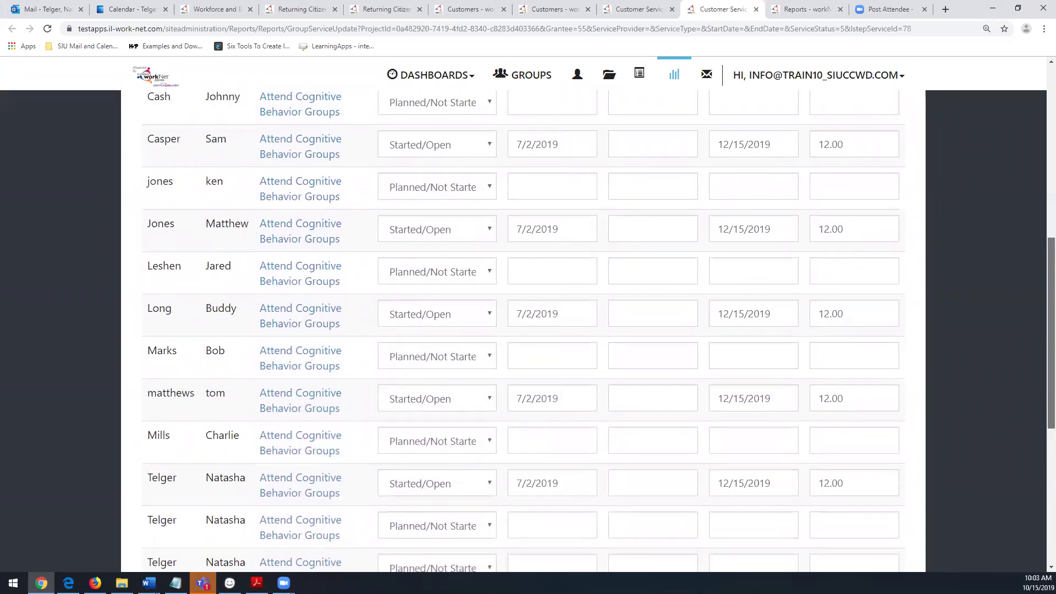
pyautogui.scroll(-1, 523, 330)
pyautogui.scroll(1, 523, 330)
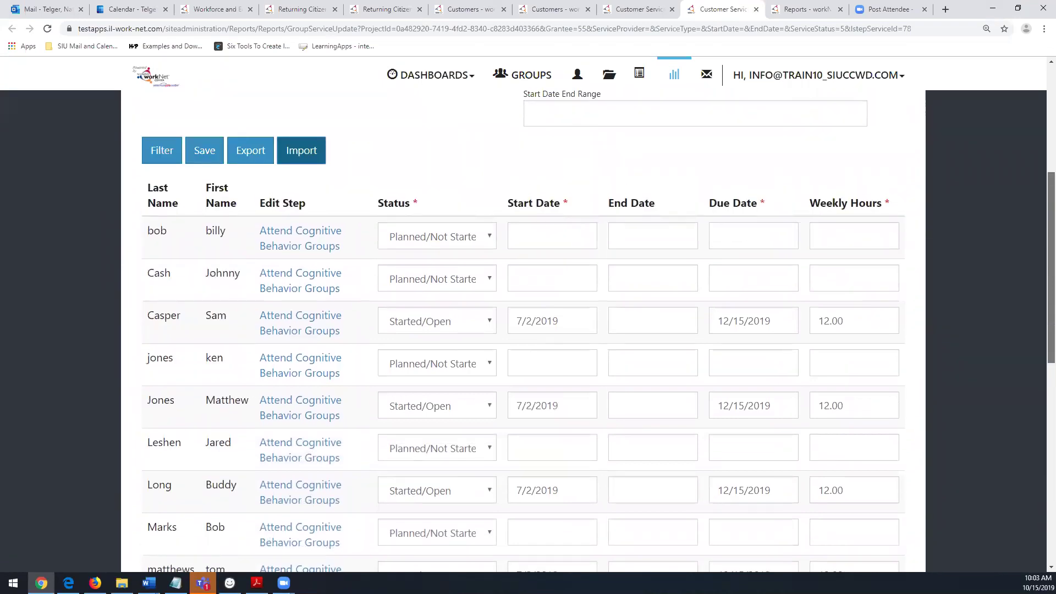
pyautogui.scroll(-1, 523, 330)
pyautogui.scroll(-1, 900, 269)
pyautogui.scroll(2, 900, 269)
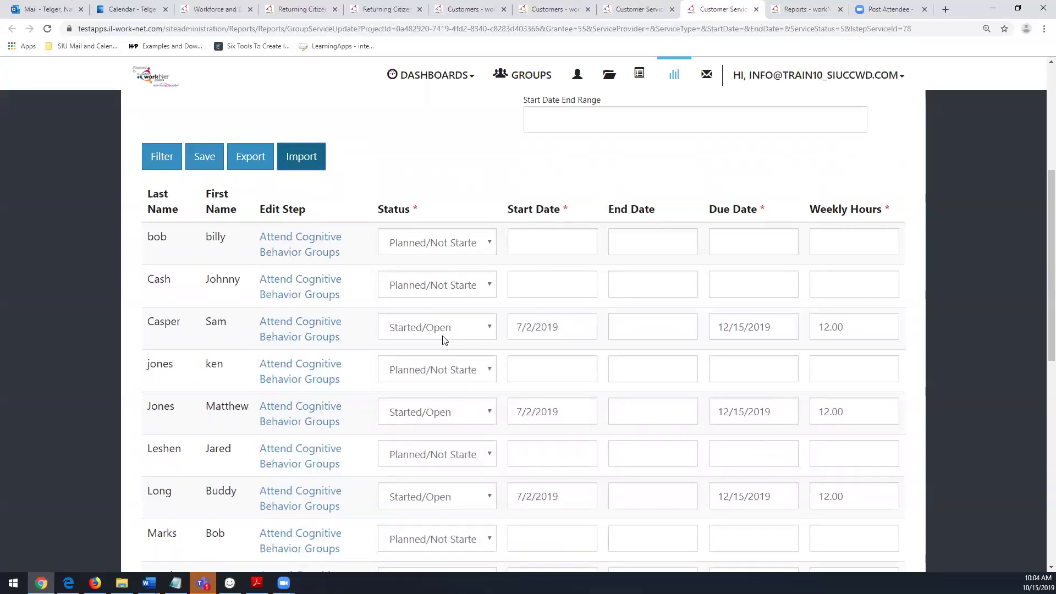
# Check the status options available for the third customer's Attend Cognitive Behavior Groups service and look over the rest of the customer list.
pyautogui.click(470, 334)
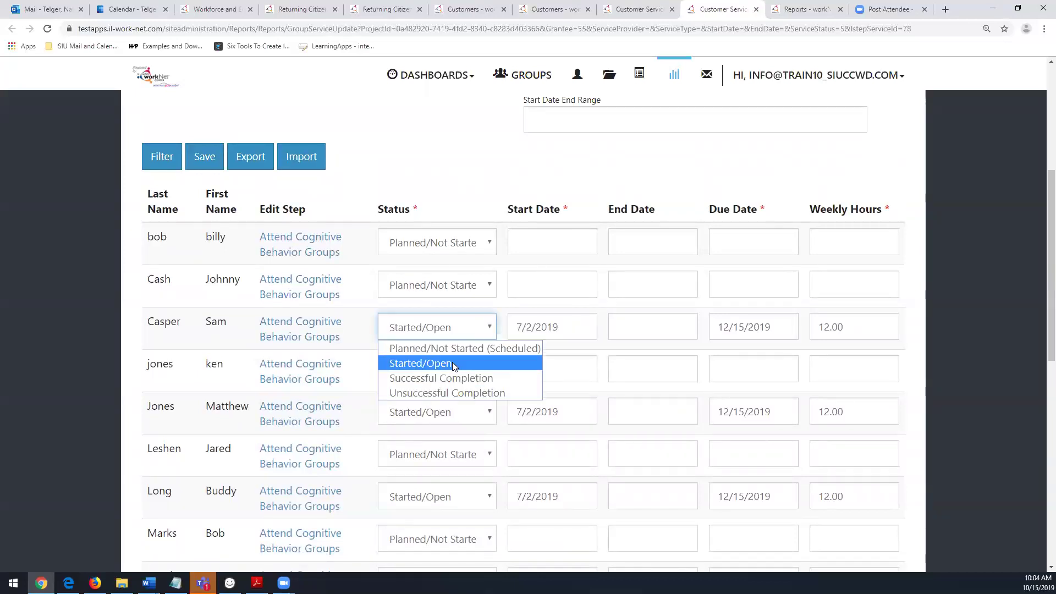
pyautogui.click(460, 332)
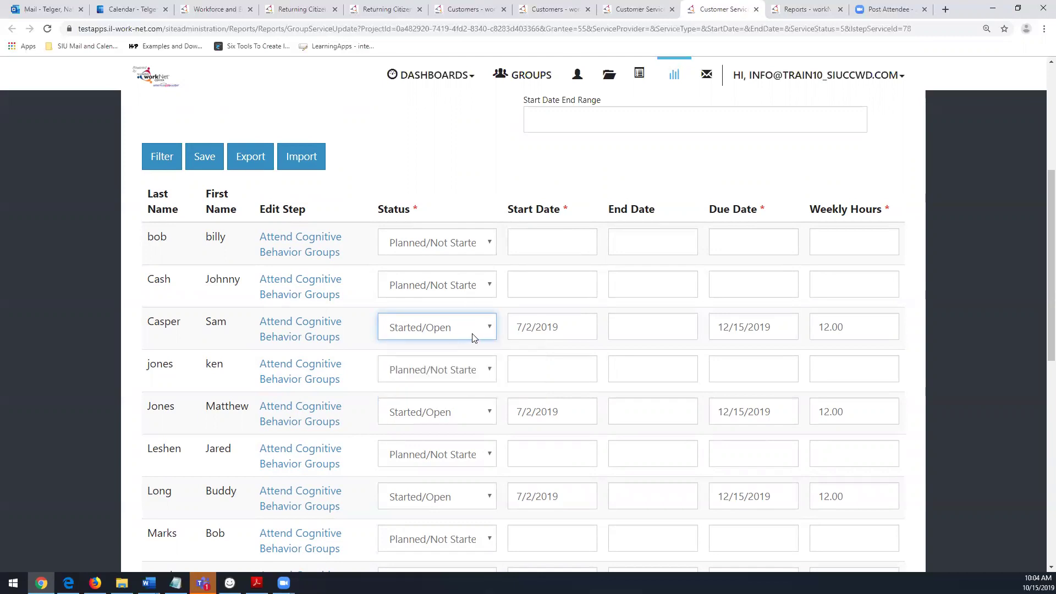
pyautogui.click(472, 333)
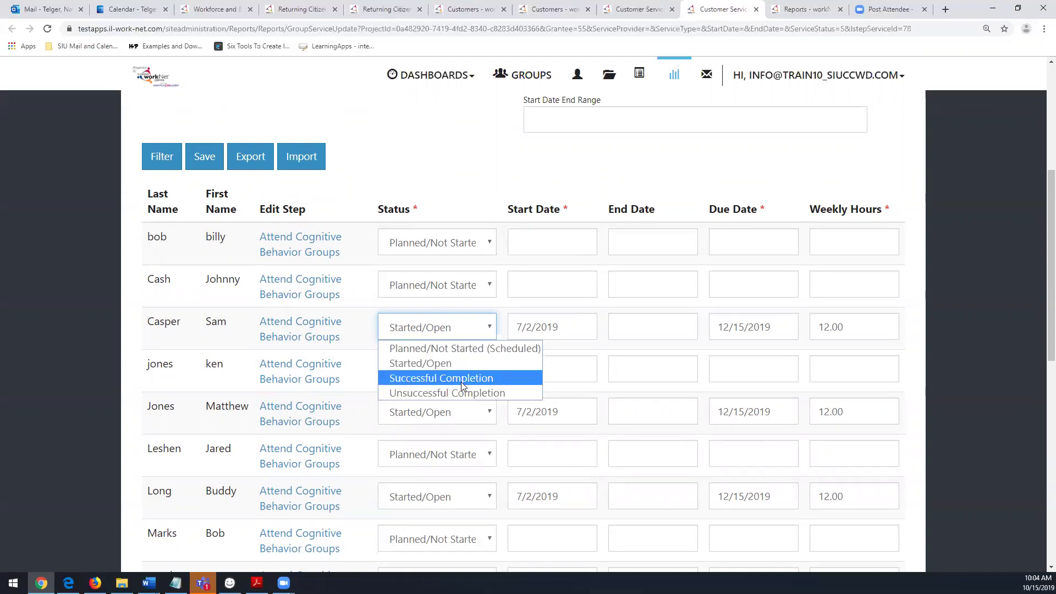
pyautogui.click(454, 331)
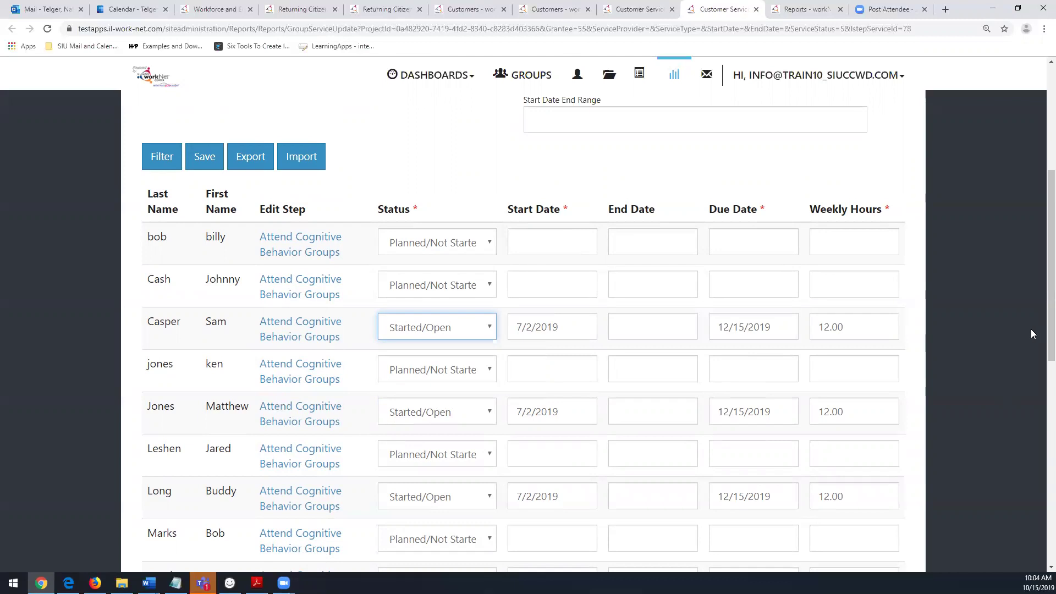
pyautogui.scroll(-4, 1039, 310)
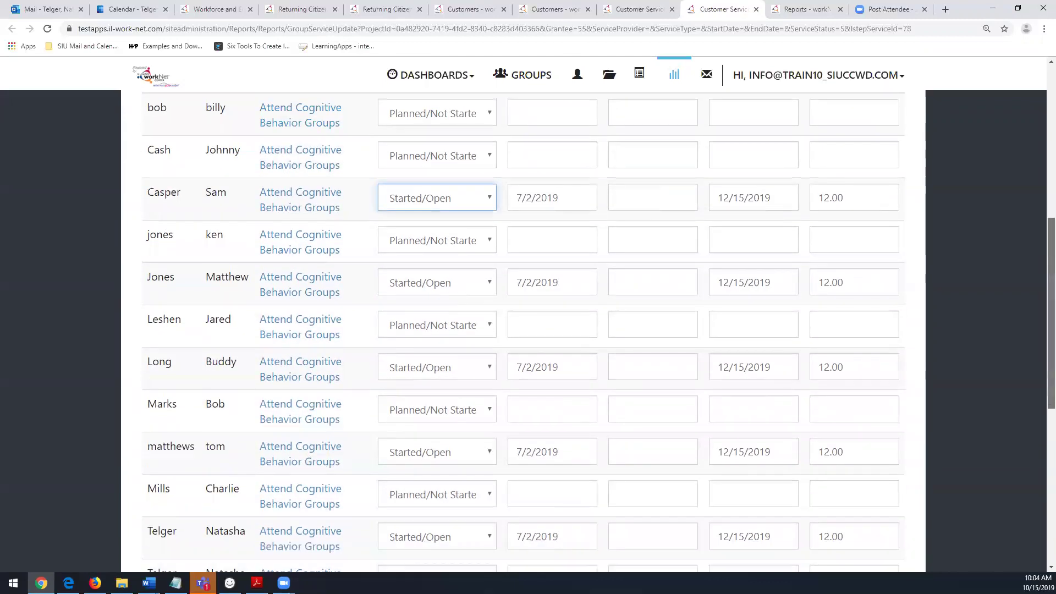
pyautogui.scroll(6, 1040, 293)
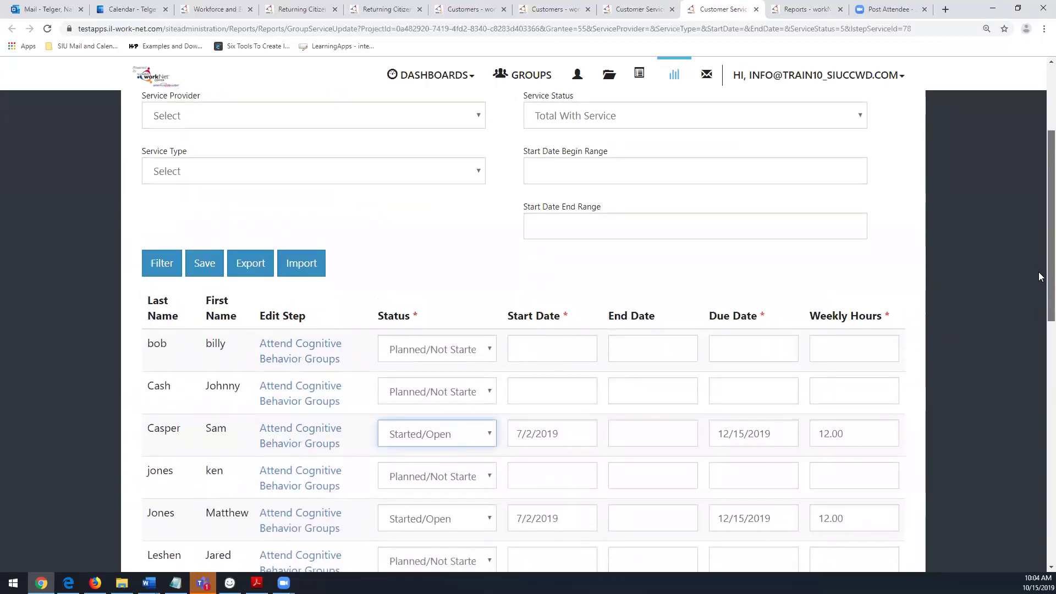
pyautogui.scroll(-5, 1040, 319)
pyautogui.scroll(-1, 1040, 322)
pyautogui.scroll(3, 1039, 325)
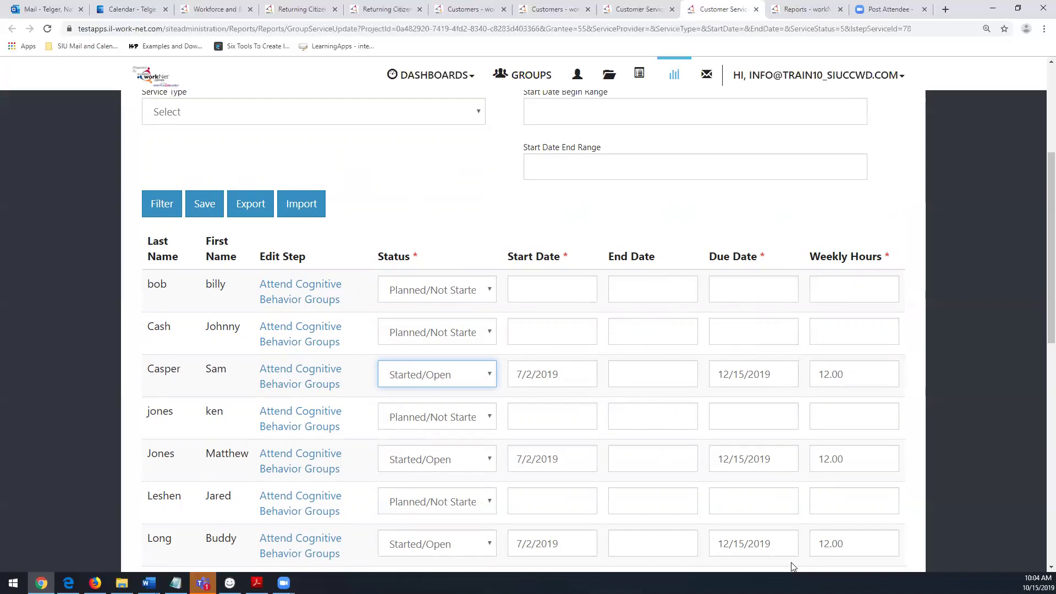
pyautogui.moveTo(1052, 251); pyautogui.dragTo(1052, 274)
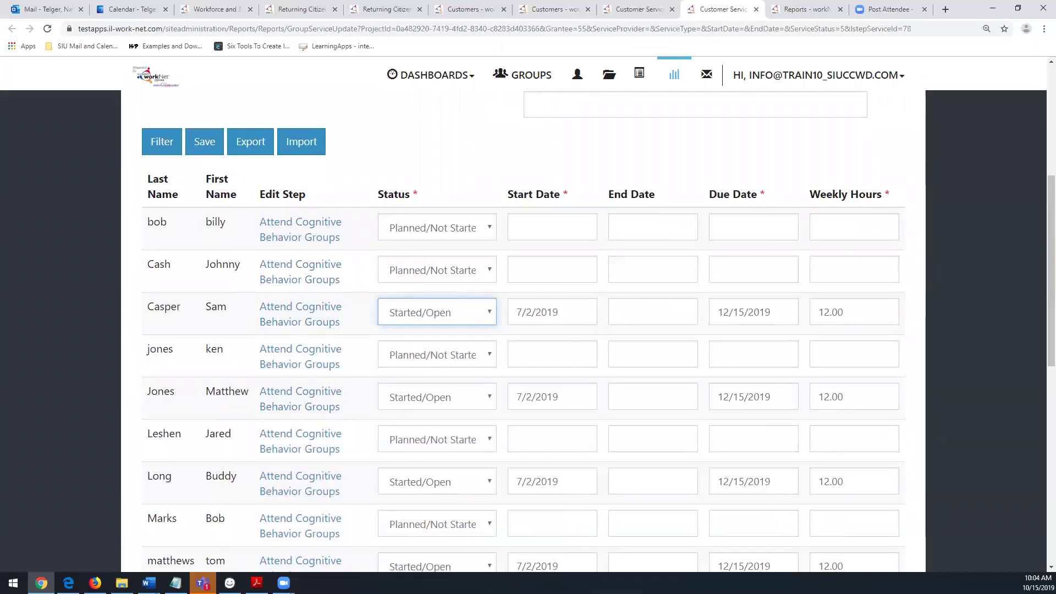
pyautogui.moveTo(1052, 307)
pyautogui.mouseDown()
pyautogui.moveTo(1051, 486)
pyautogui.moveTo(1052, 295)
pyautogui.mouseUp()
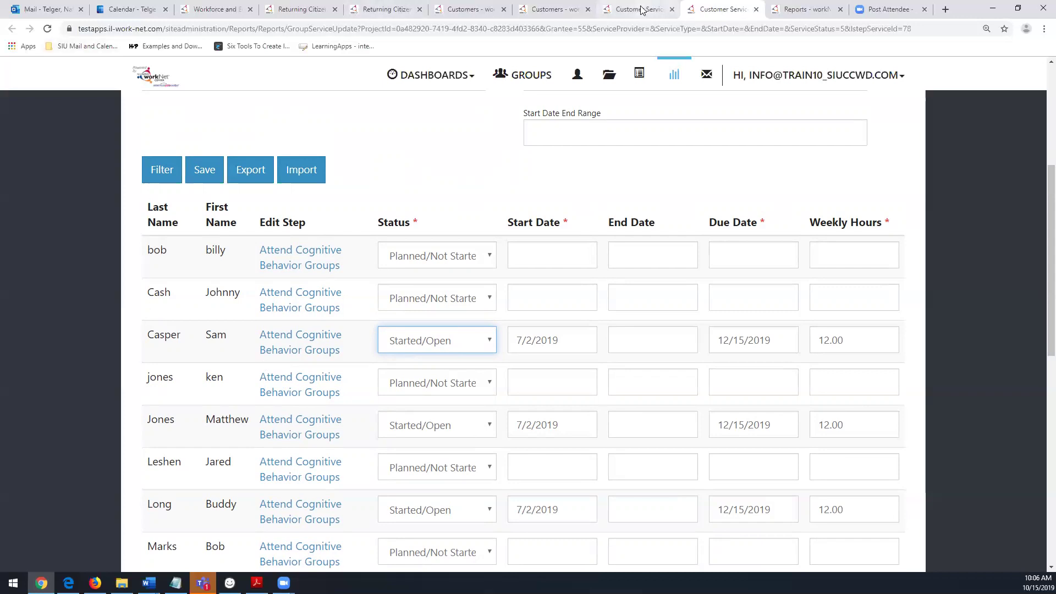
pyautogui.click(619, 13)
pyautogui.click(558, 15)
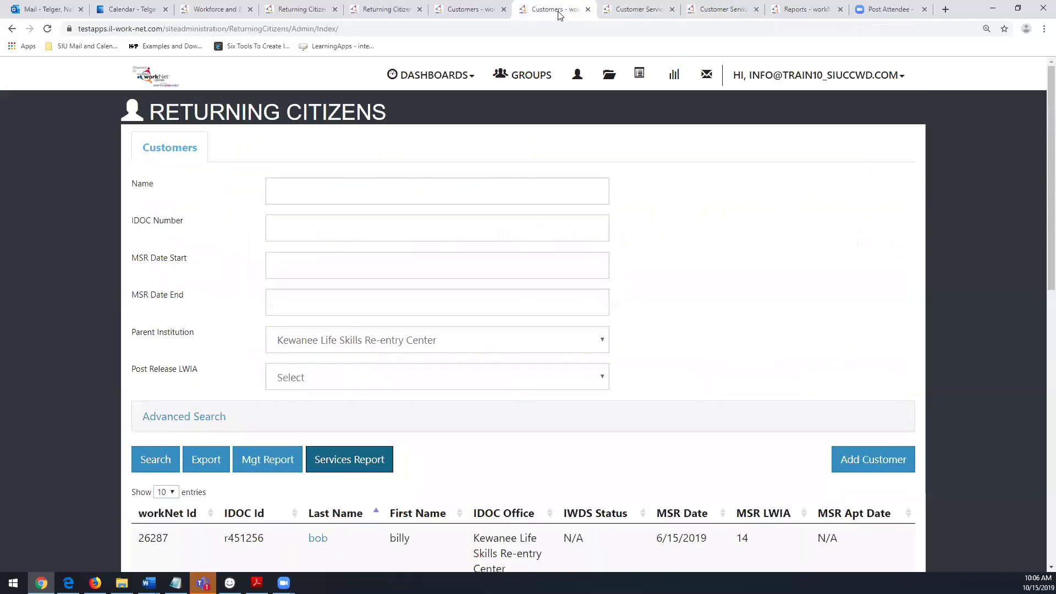
pyautogui.click(470, 11)
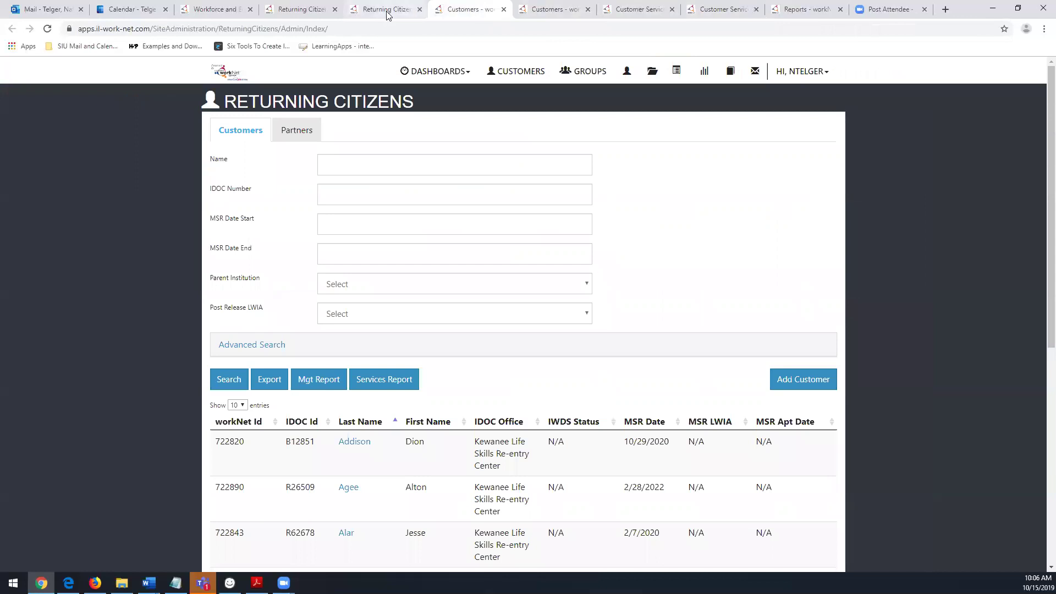
pyautogui.click(805, 12)
pyautogui.click(718, 12)
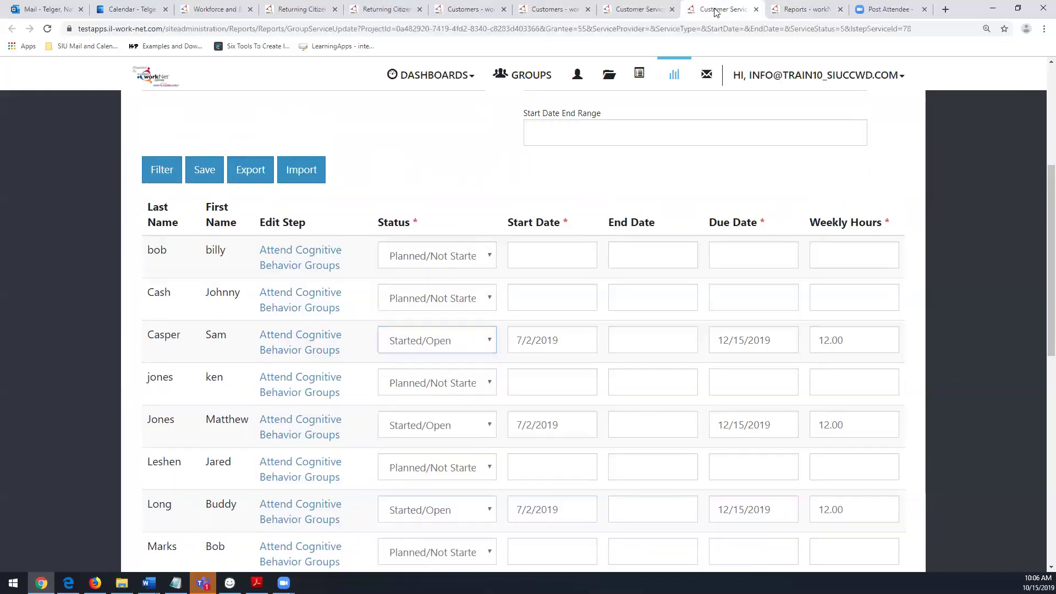
pyautogui.click(657, 15)
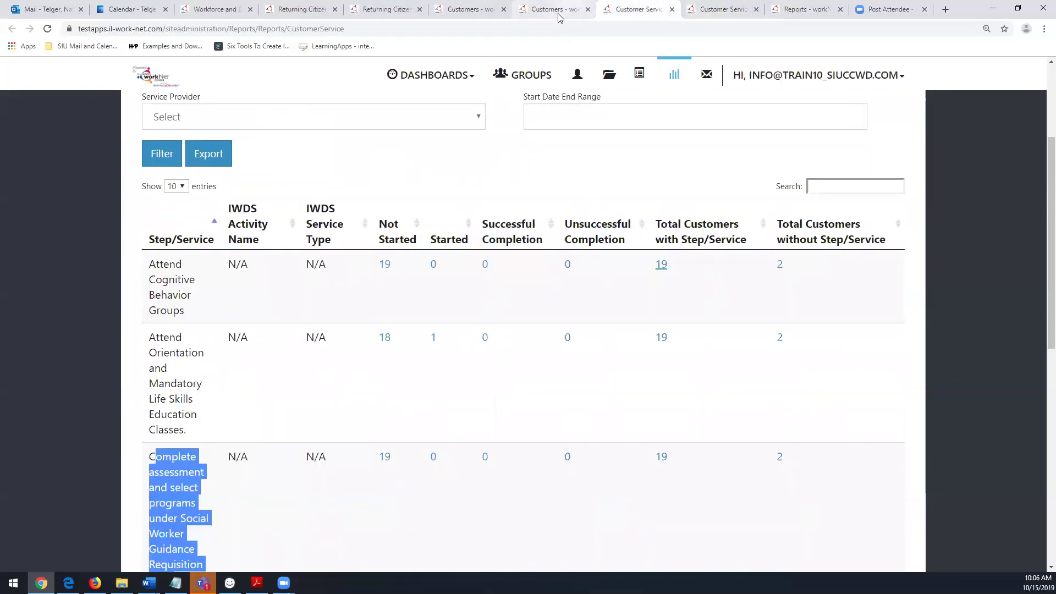
pyautogui.click(559, 16)
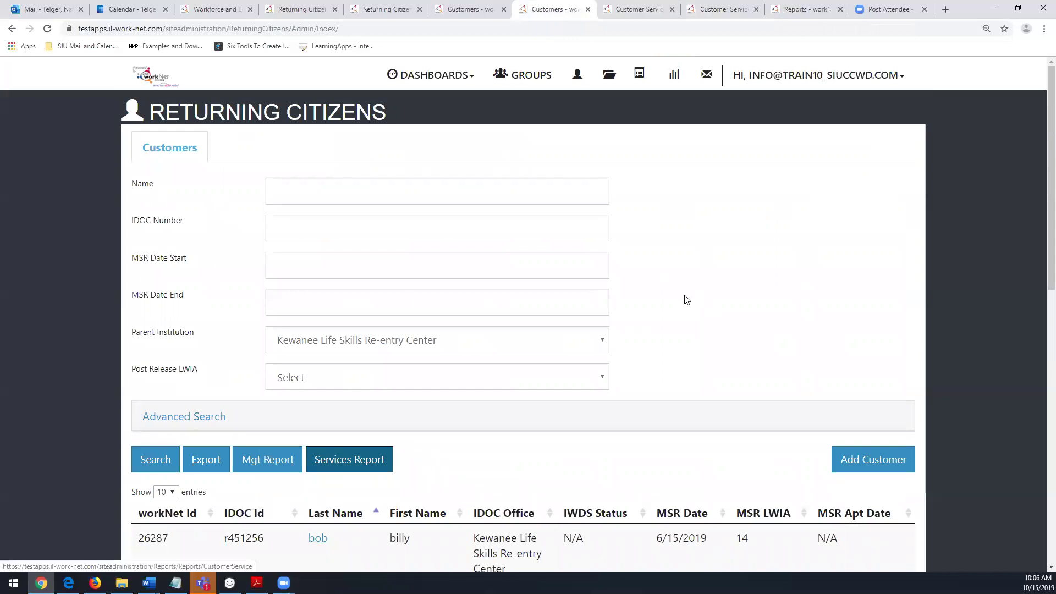
pyautogui.click(723, 10)
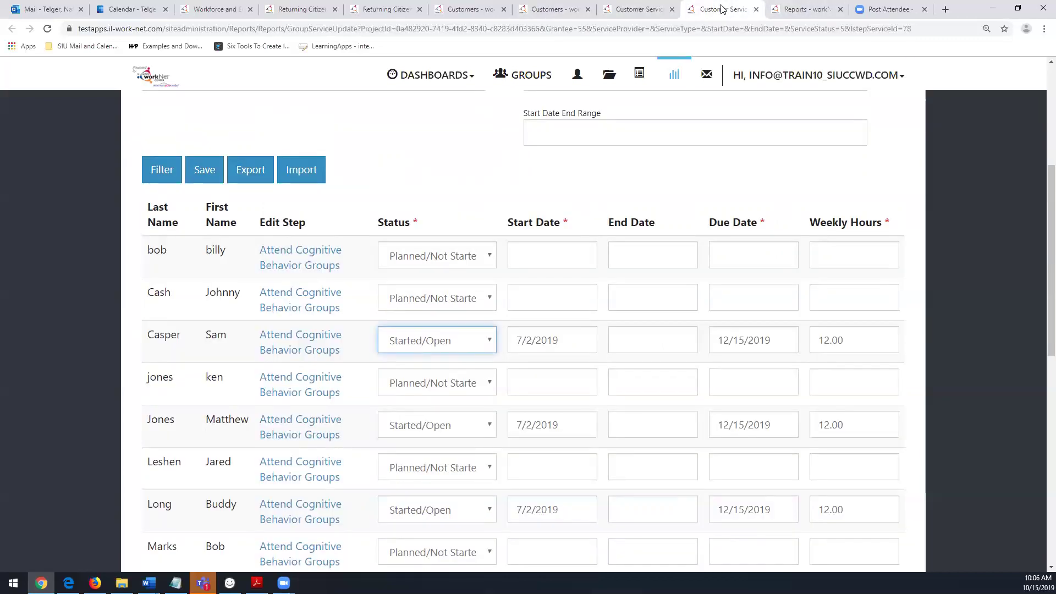
# Open the first customer's Attend Cognitive Behavior Groups service and review its editable fields.
pyautogui.click(331, 267)
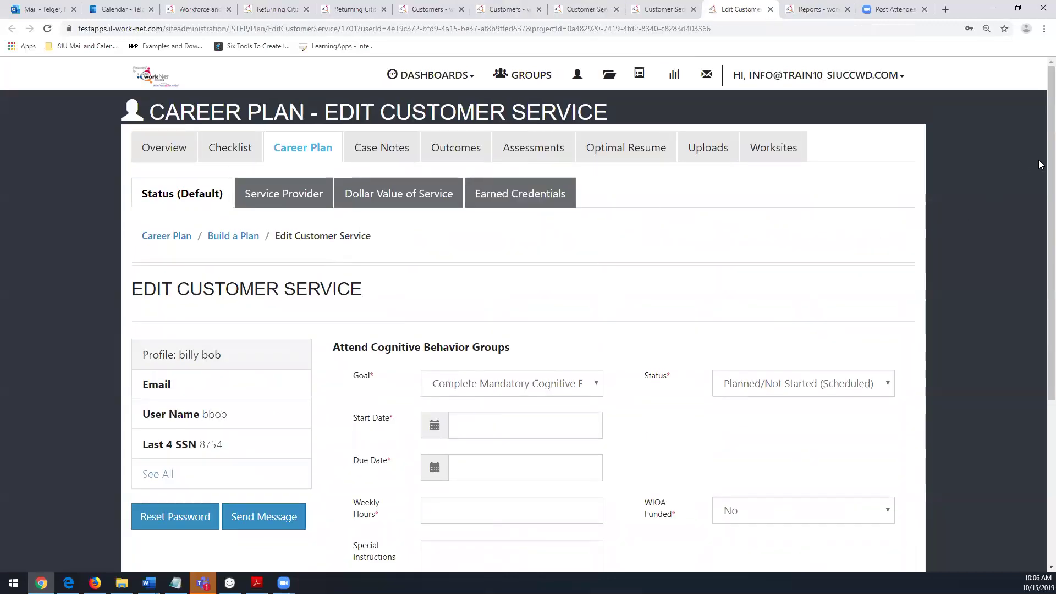
pyautogui.moveTo(1050, 200); pyautogui.dragTo(1039, 202)
pyautogui.scroll(-3, 1040, 242)
pyautogui.scroll(3, 1040, 281)
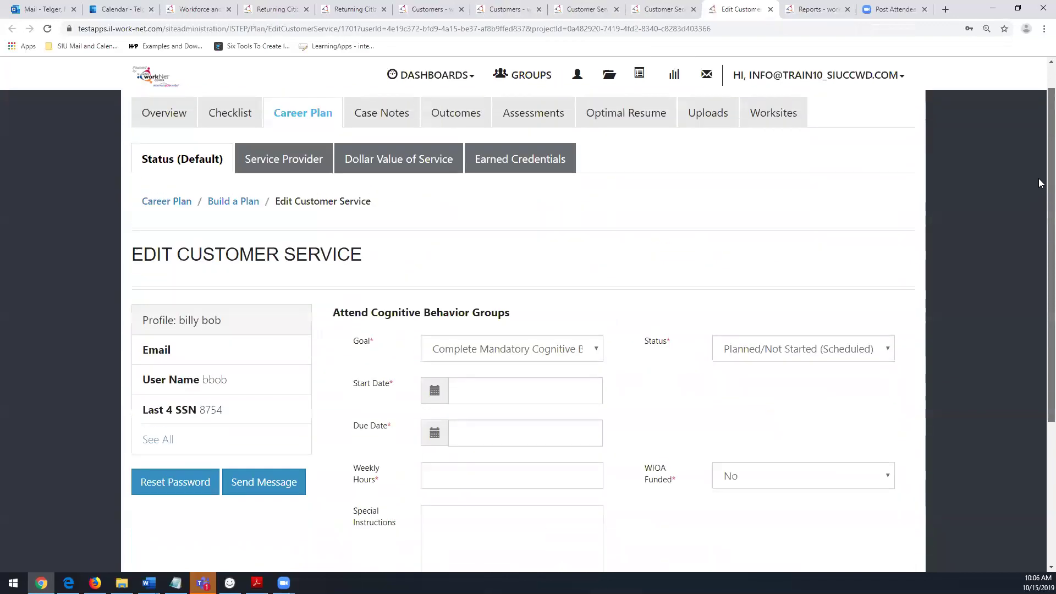
# Open this customer's career plan overview and show the next steps of the Vocational Education/Work Based Learning Services goal.
pyautogui.click(168, 211)
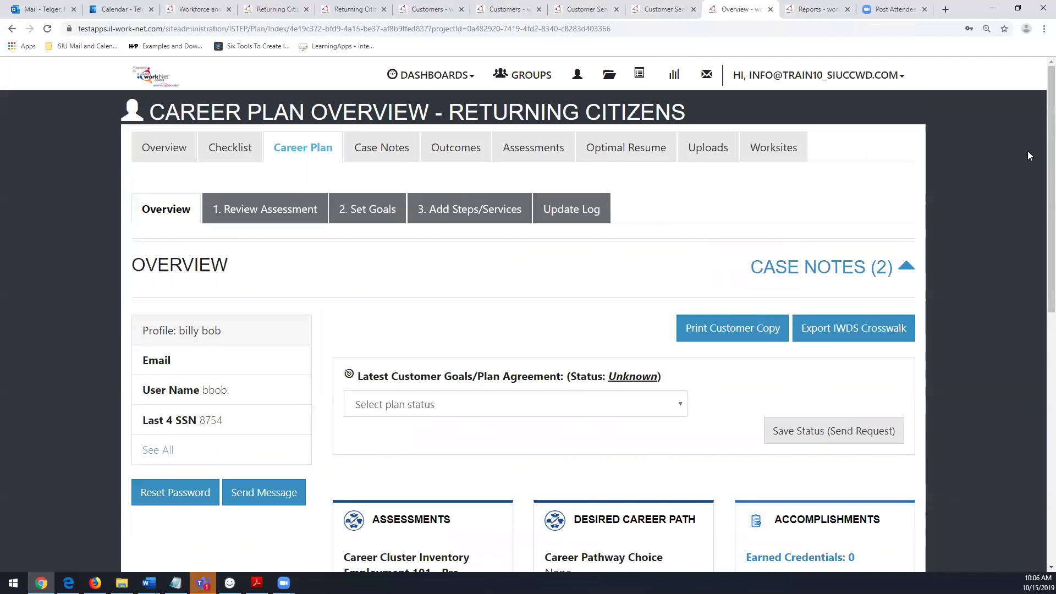
pyautogui.scroll(-9, 1039, 160)
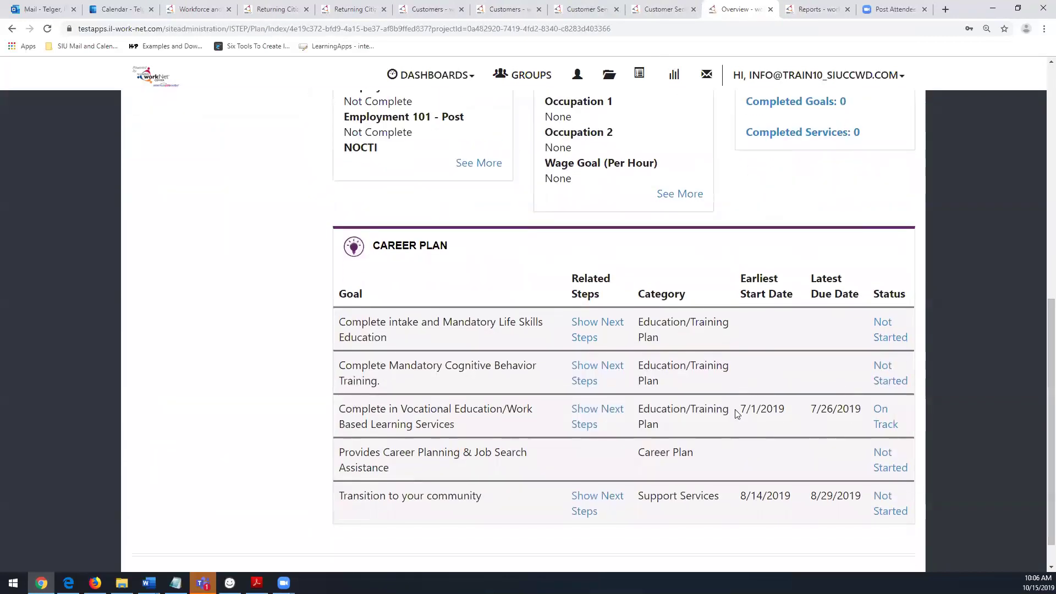
pyautogui.click(592, 422)
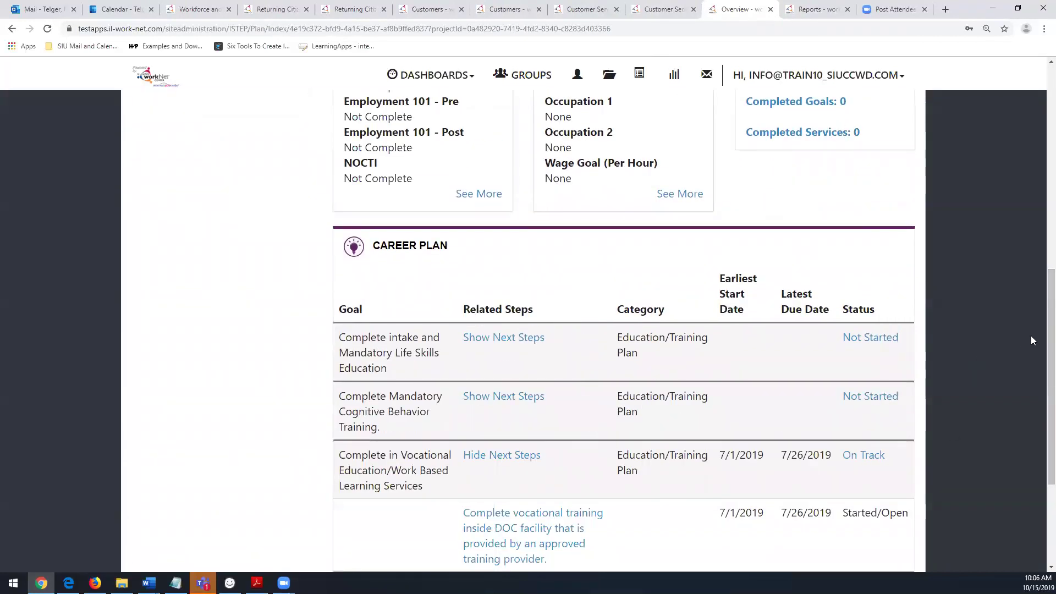
pyautogui.scroll(-2, 1039, 326)
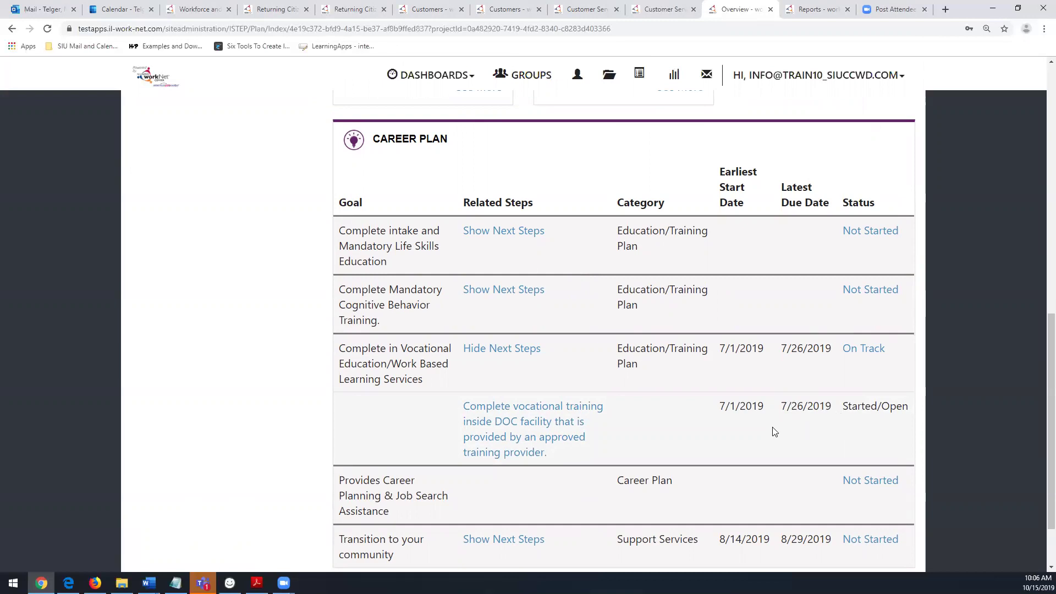
# Open the vocational training service, try the Successful Completion status, view the completion date calendar, and close the service unsaved.
pyautogui.click(518, 422)
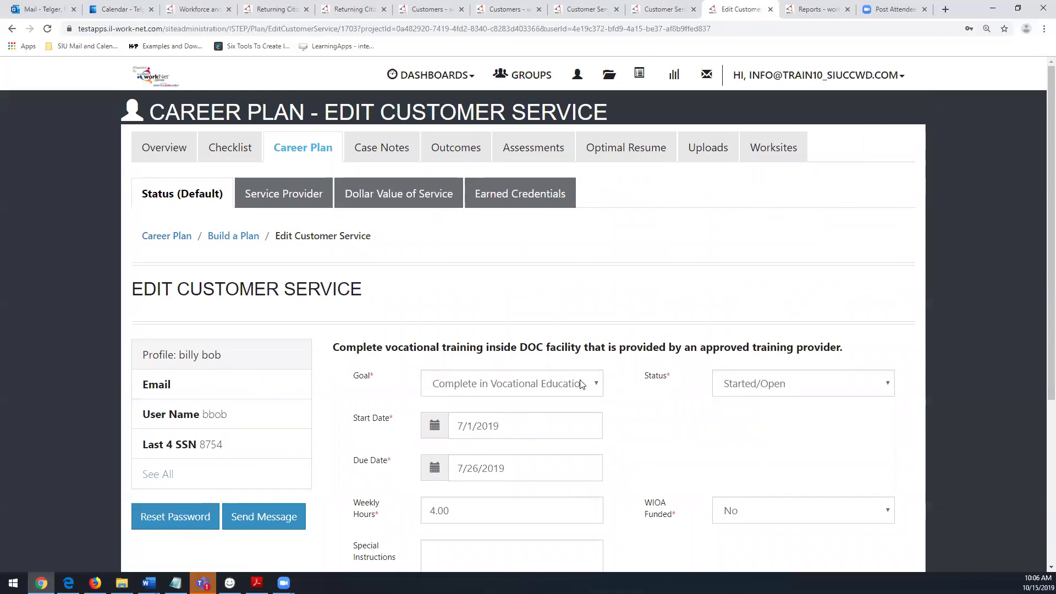
pyautogui.click(751, 389)
pyautogui.click(765, 435)
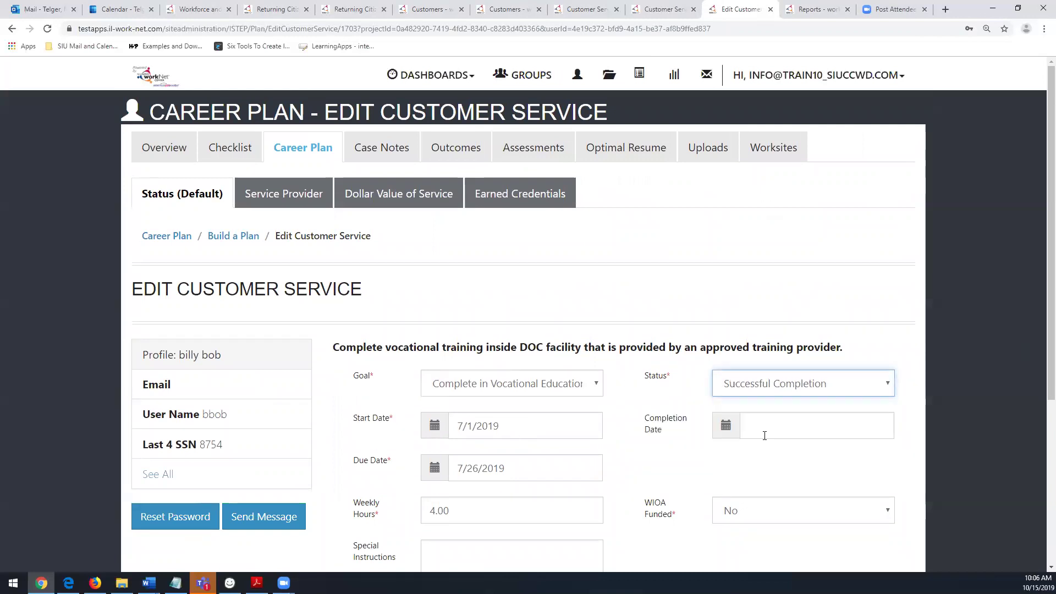
pyautogui.click(780, 424)
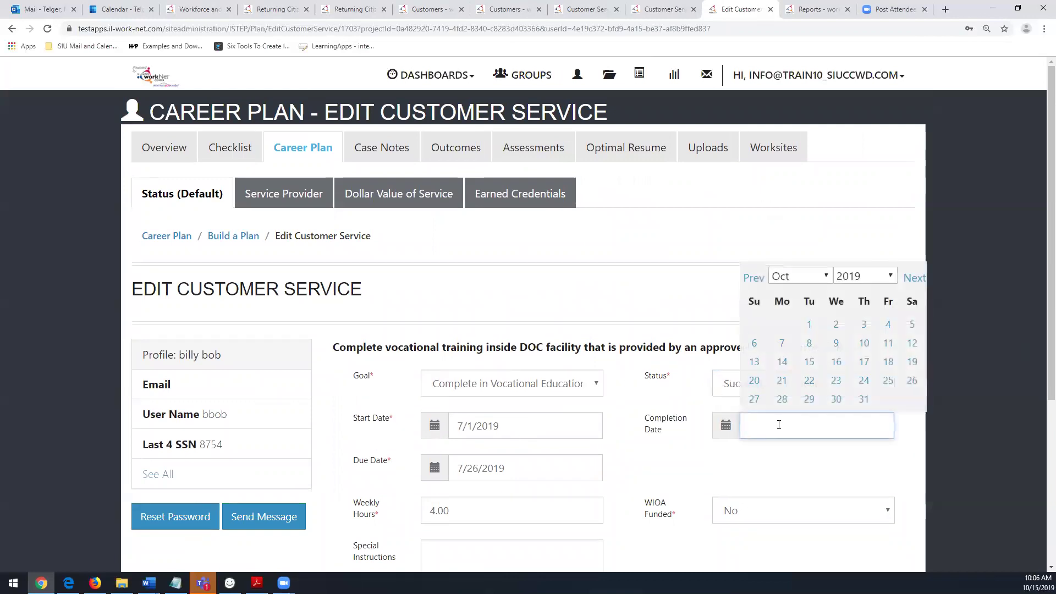
pyautogui.click(778, 464)
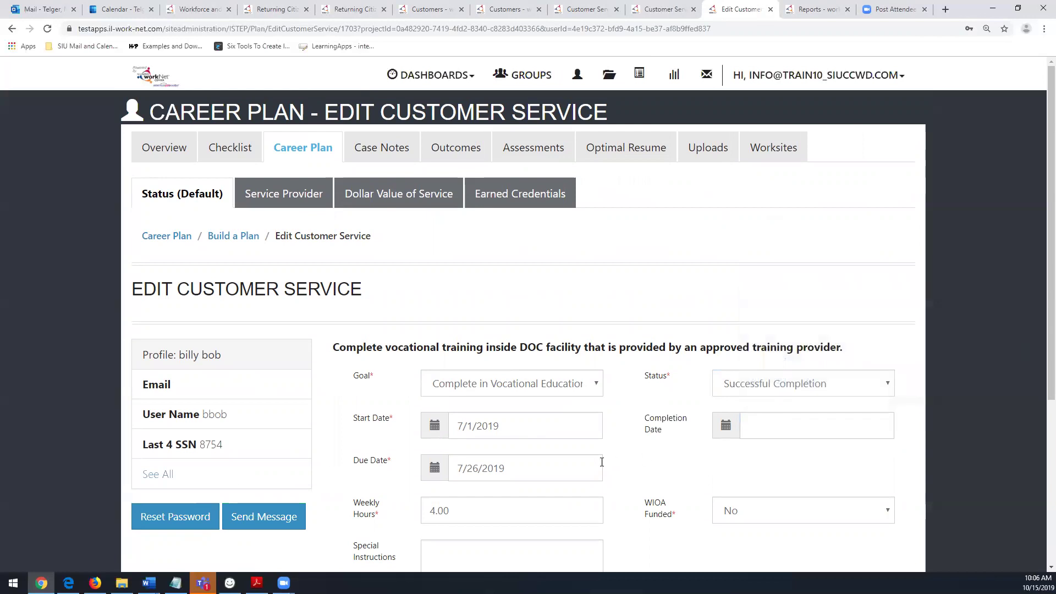
pyautogui.click(771, 9)
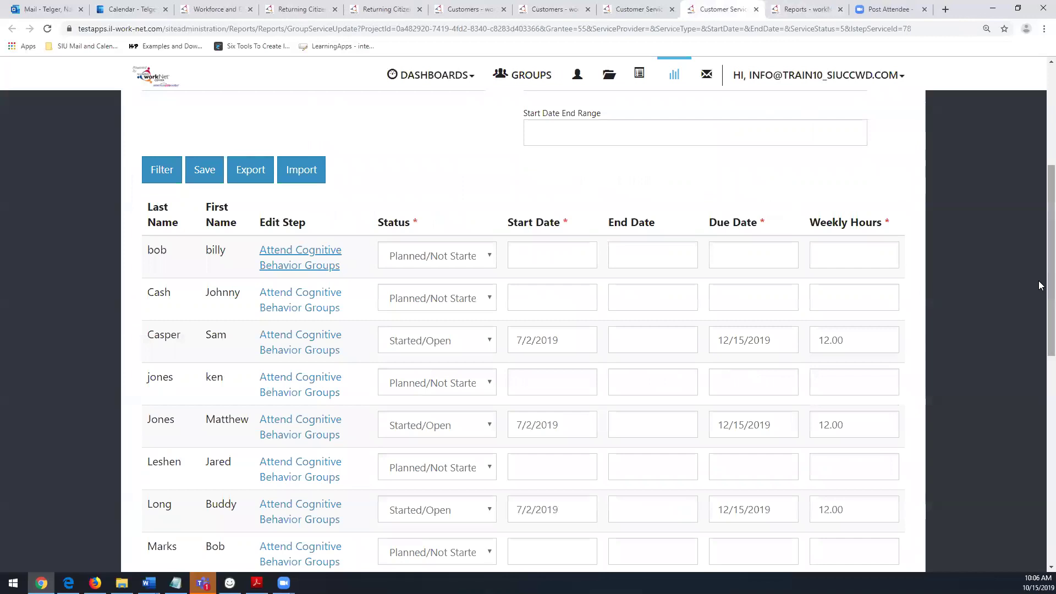
# Highlight the required Weekly Hours column heading in the customer services list.
pyautogui.scroll(1, 1040, 286)
pyautogui.scroll(-1, 962, 258)
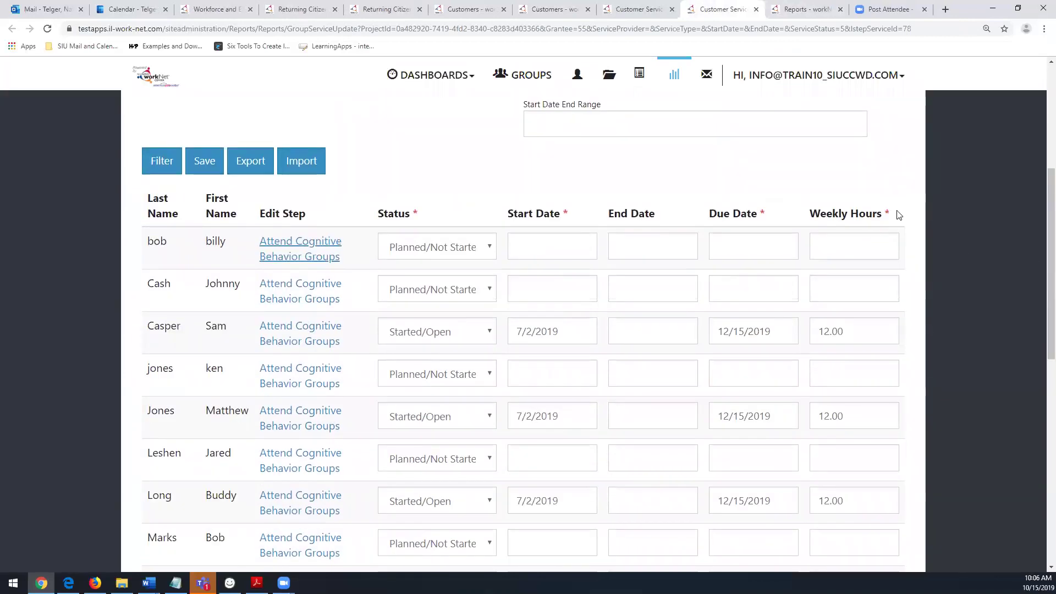
pyautogui.moveTo(898, 215); pyautogui.dragTo(811, 210)
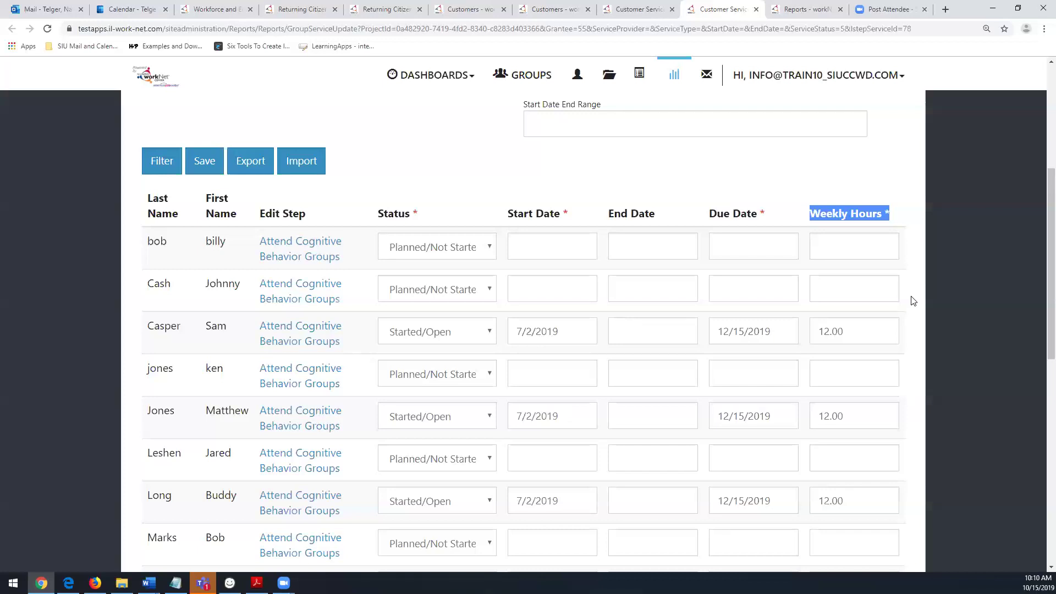
# Switch to the Returning Citizens Training Materials & Videos page and view the October 15, 2019 materials.
pyautogui.click(634, 9)
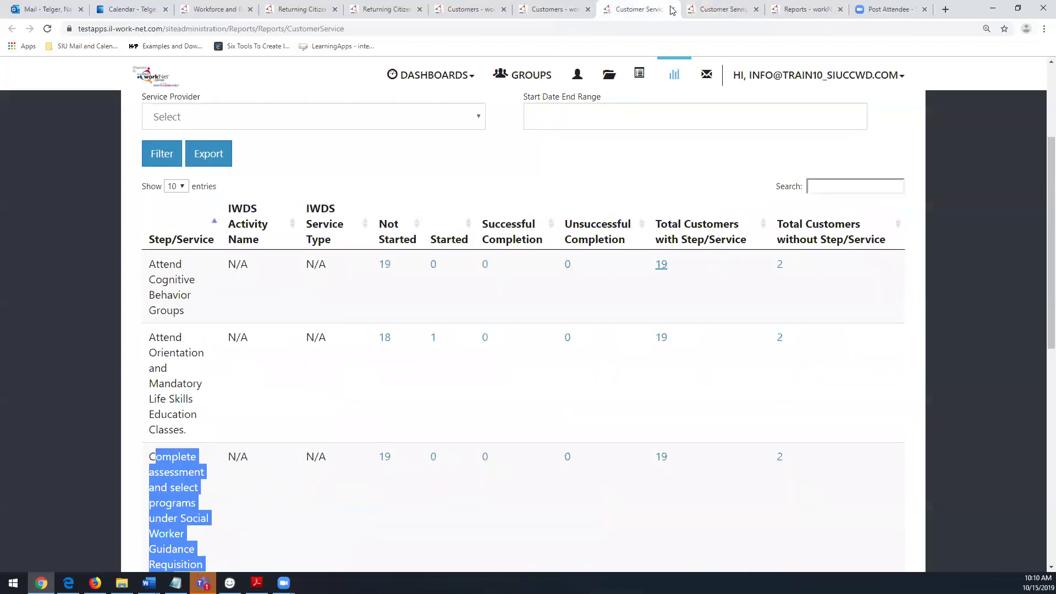
pyautogui.click(566, 10)
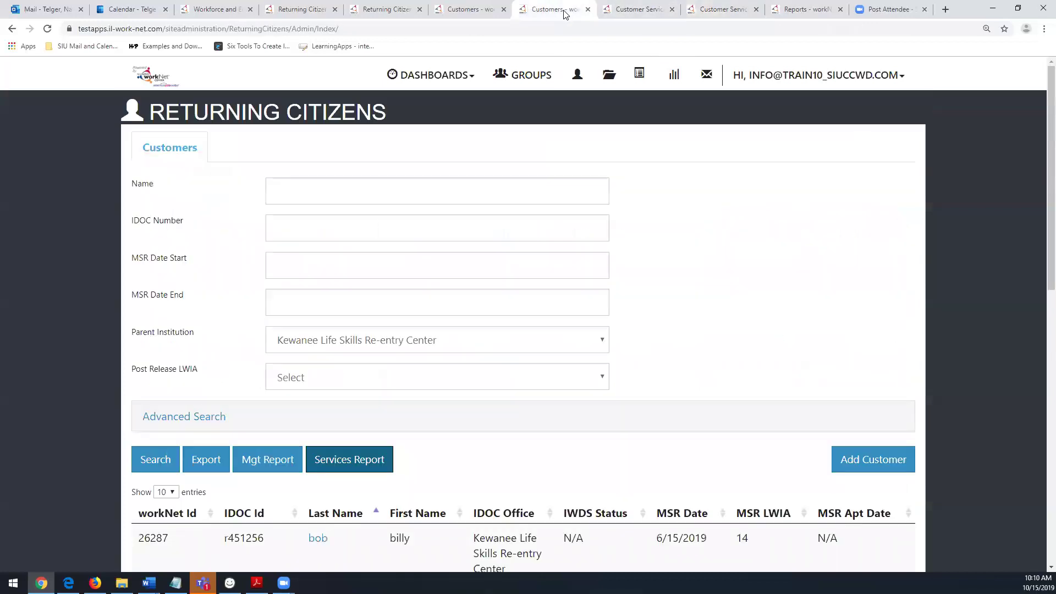
pyautogui.click(330, 11)
pyautogui.click(387, 10)
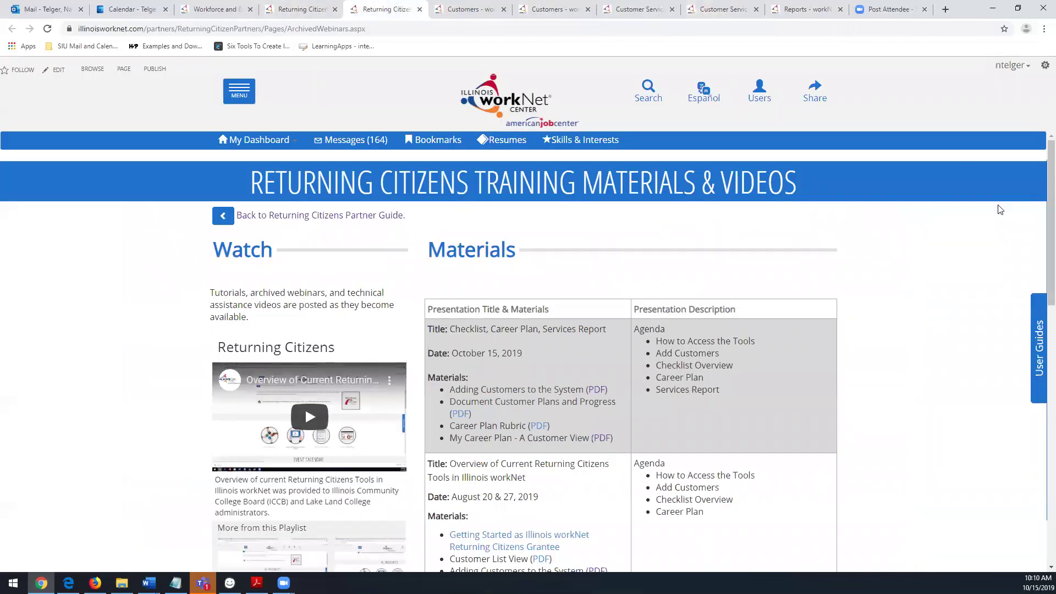
pyautogui.scroll(-2, 699, 262)
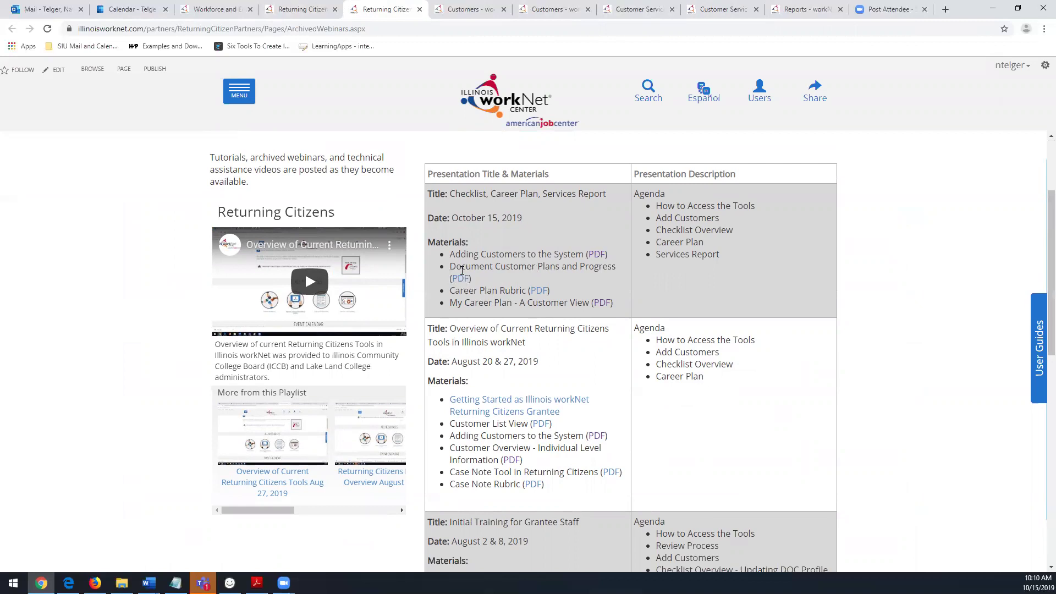
# Point out the Career Plan Rubric and highlight the My Career Plan - A Customer View entry in the materials.
pyautogui.moveTo(460, 290); pyautogui.dragTo(547, 292)
pyautogui.click(567, 299)
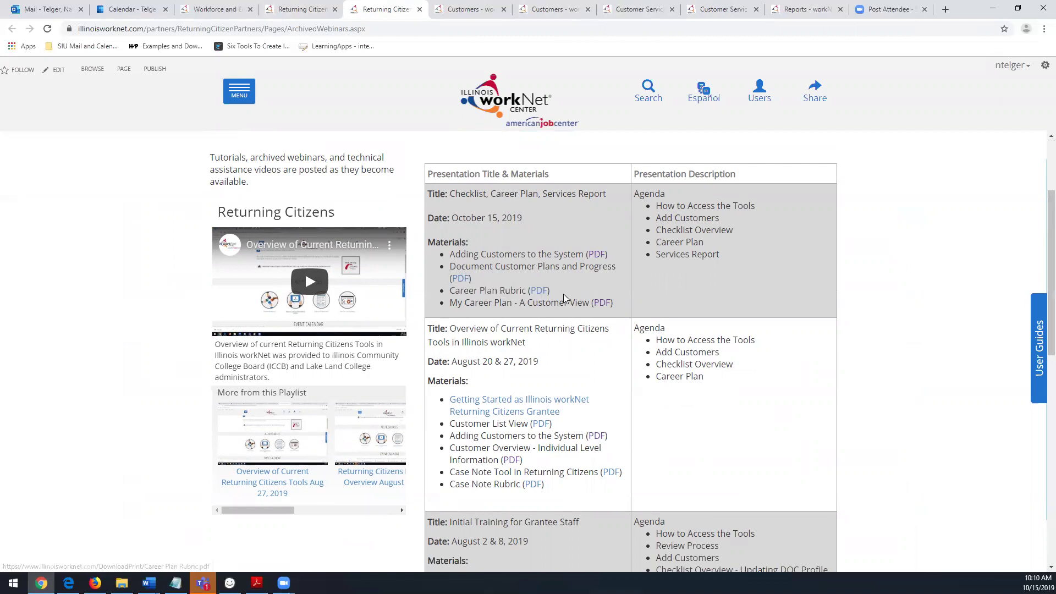
pyautogui.moveTo(462, 303); pyautogui.dragTo(591, 318)
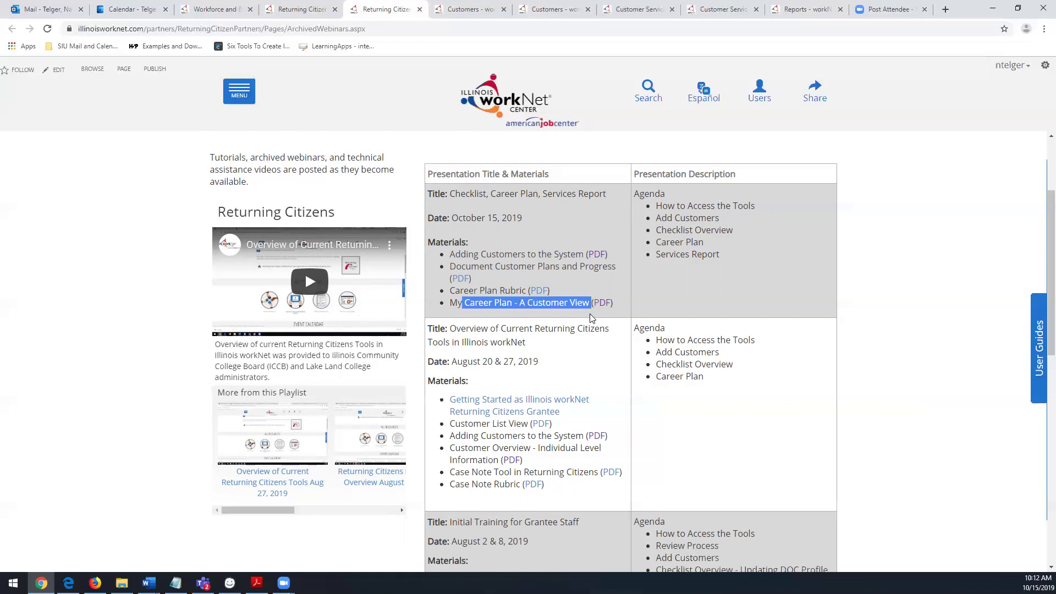
# Return to the customer services update list for Attend Cognitive Behavior Groups.
pyautogui.click(787, 10)
pyautogui.click(718, 11)
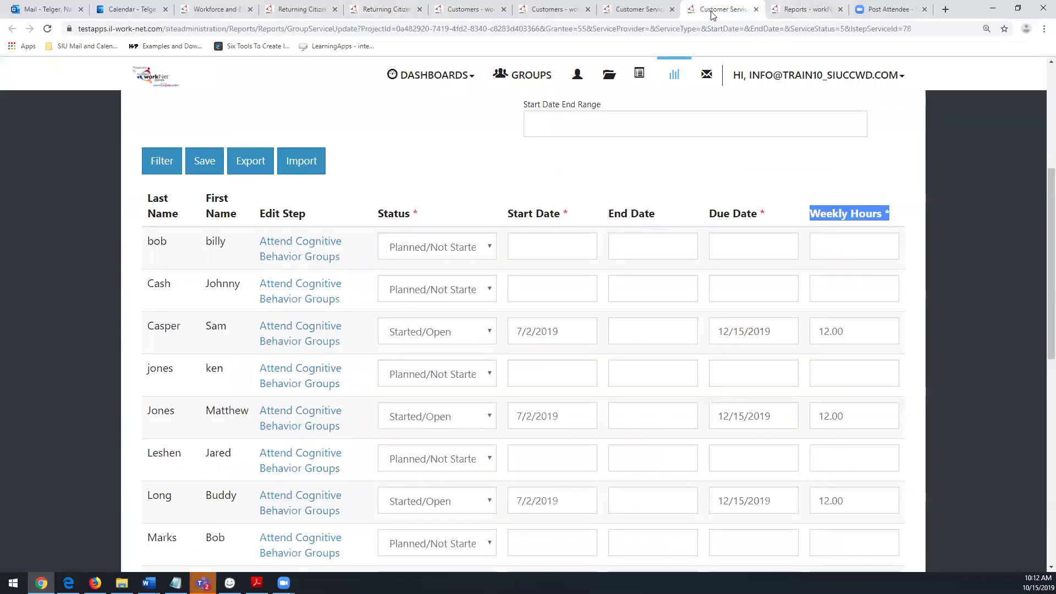
# Open the Returning Citizens management report from the customer list and review its participant and Title IB registrant metrics.
pyautogui.click(648, 13)
pyautogui.click(556, 12)
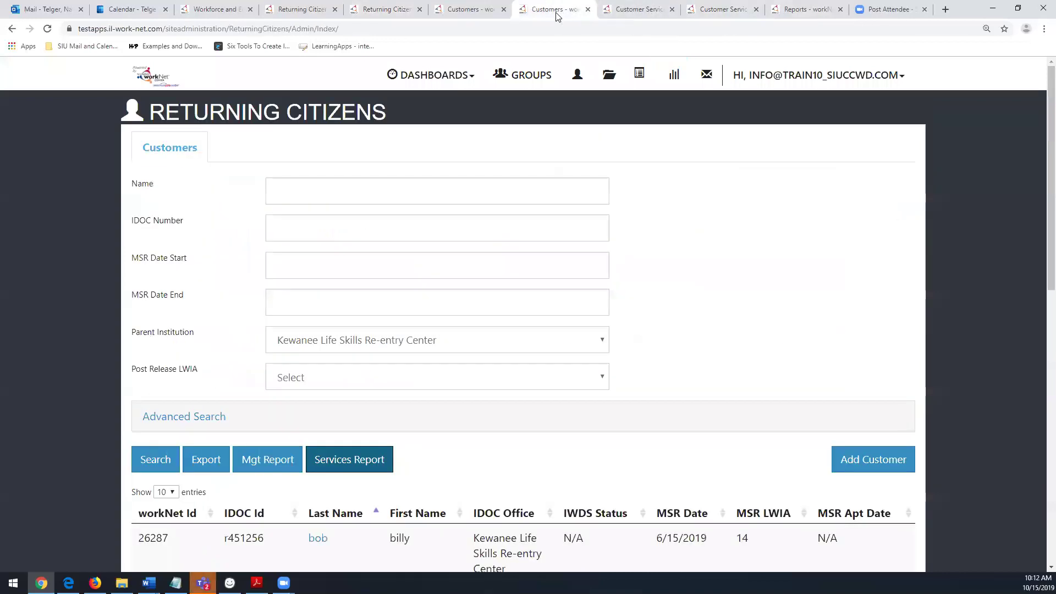
pyautogui.click(263, 459)
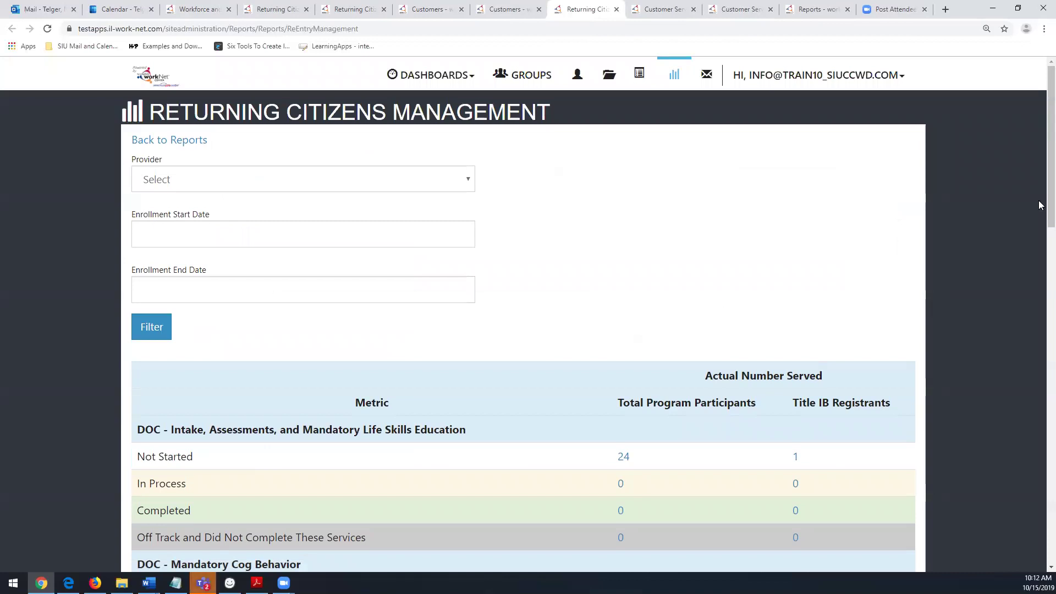
pyautogui.scroll(-1, 1040, 239)
pyautogui.scroll(-3, 1039, 239)
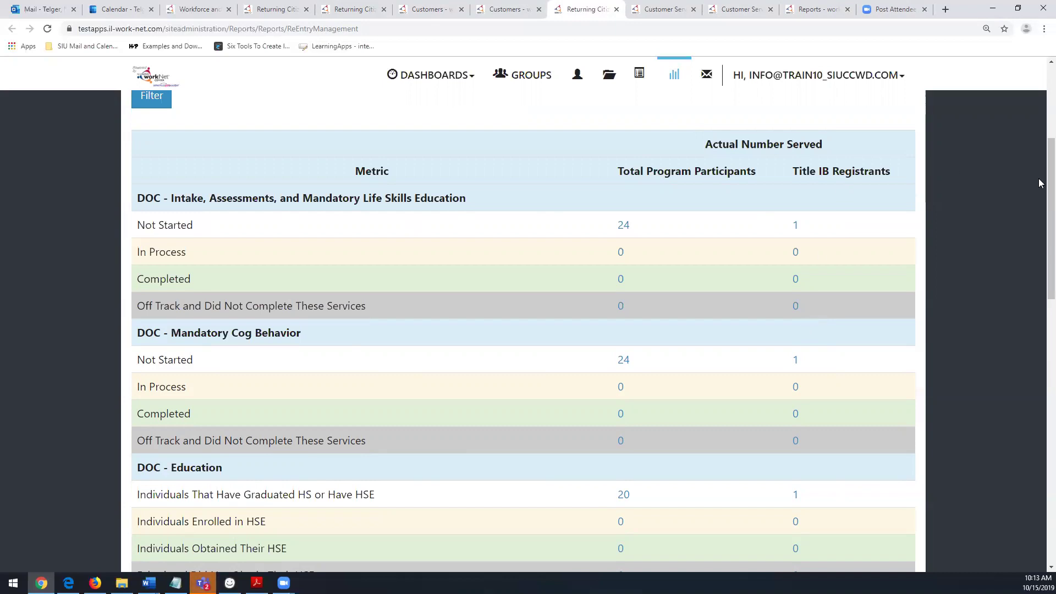
pyautogui.scroll(-3, 1052, 187)
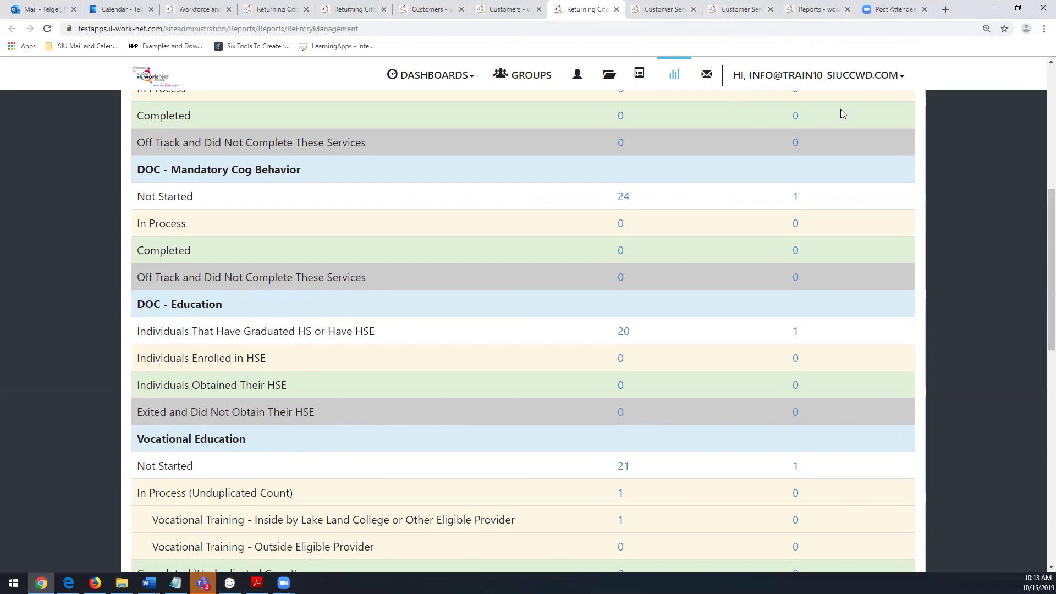
pyautogui.scroll(4, 1042, 248)
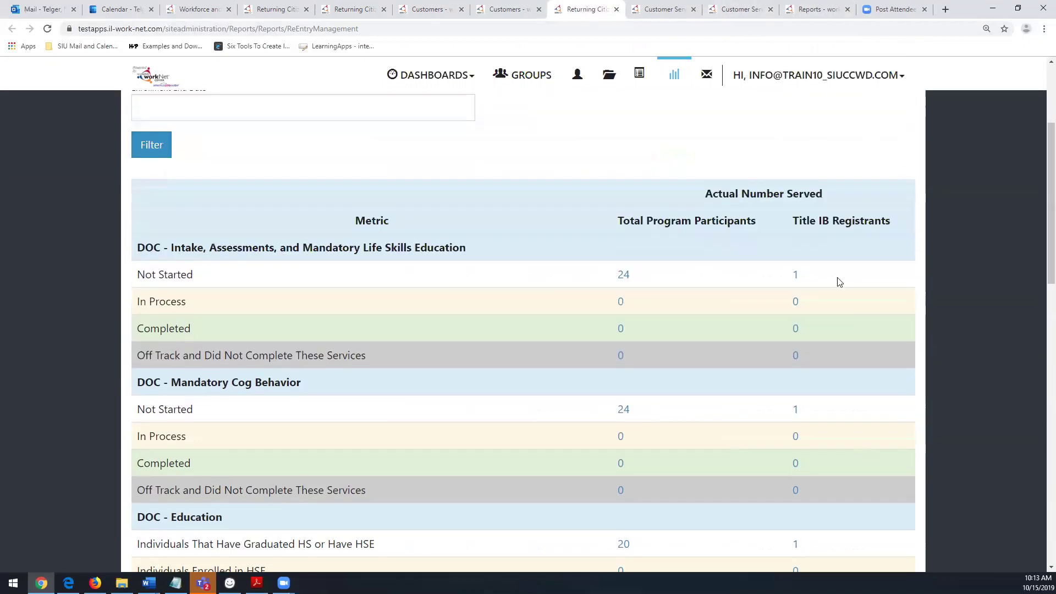
# Open the Title IB registrant counted as Not Started under DOC intake, and expand Services in that customer's outcomes.
pyautogui.click(796, 278)
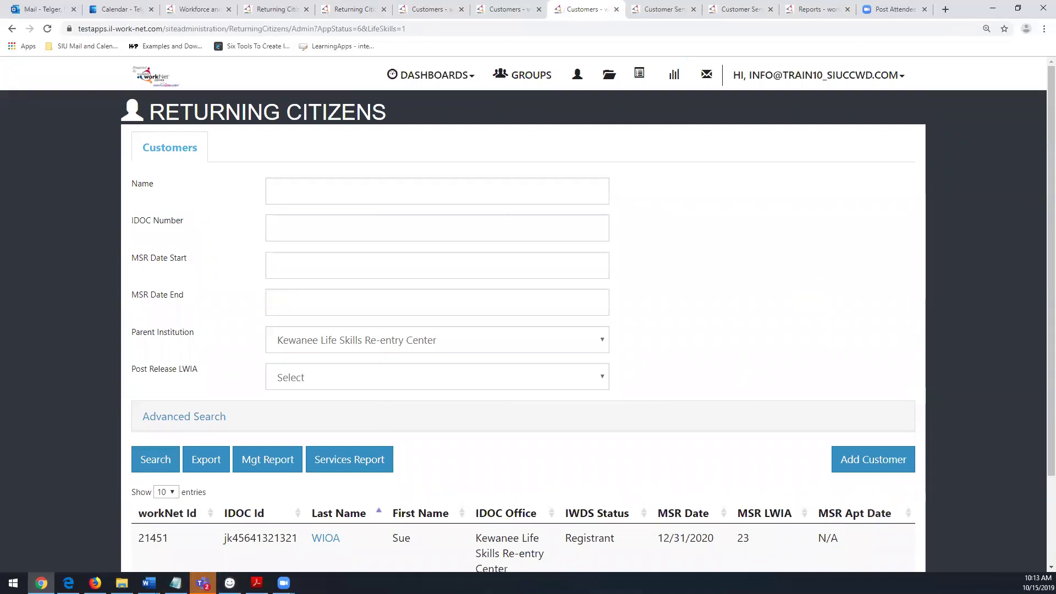
pyautogui.click(326, 538)
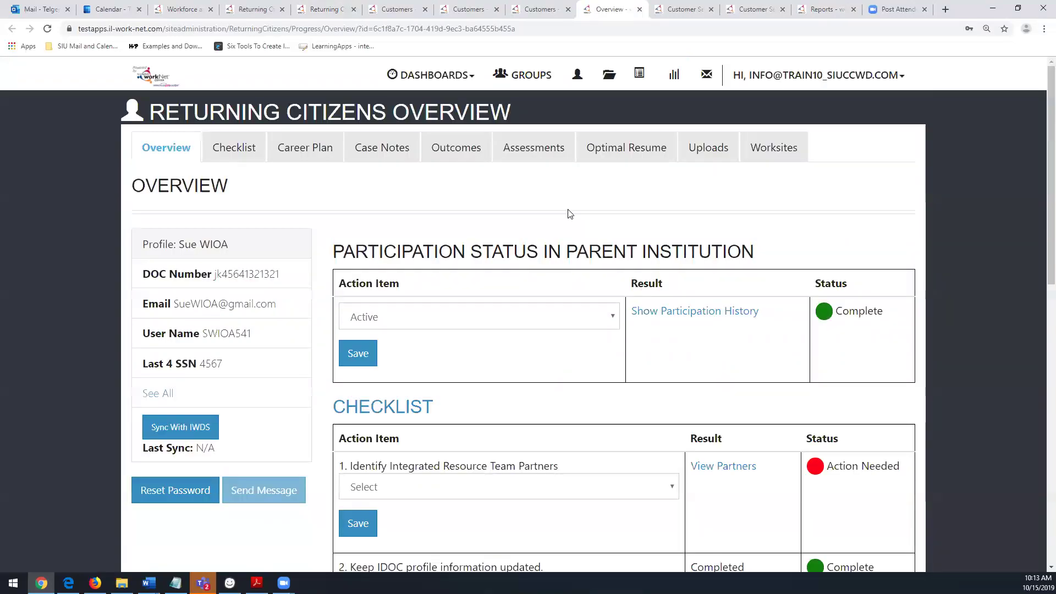
pyautogui.click(467, 159)
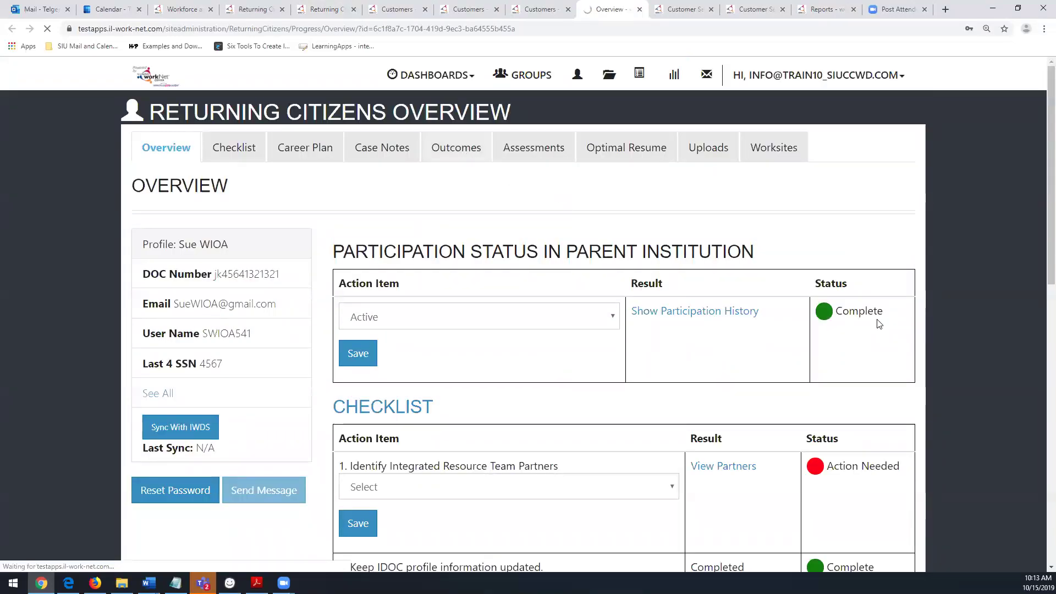
pyautogui.click(369, 367)
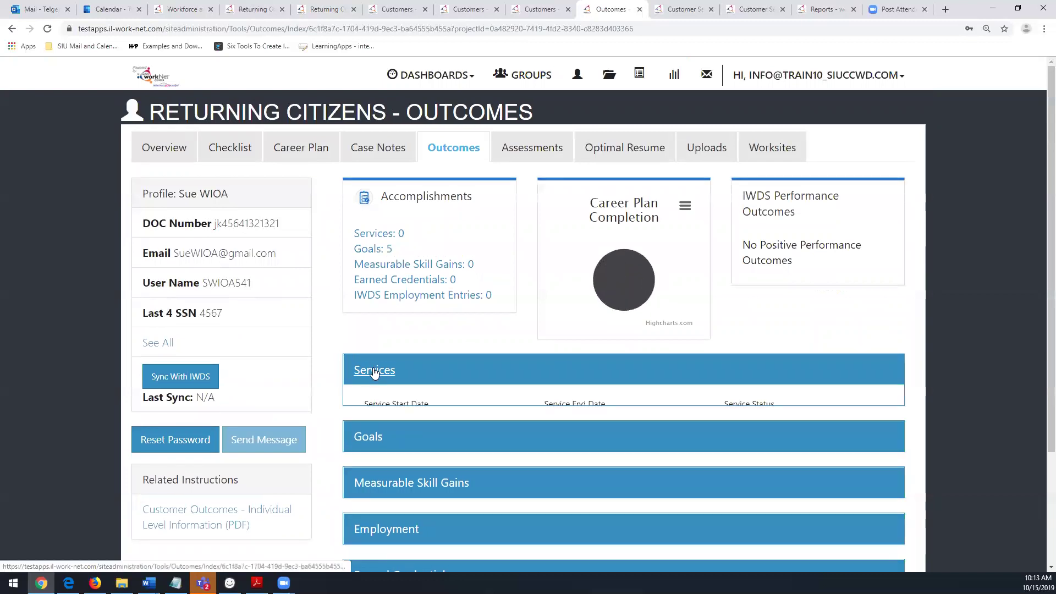
# Review the customer's service list and sort it by Source in descending order.
pyautogui.scroll(-3, 1042, 226)
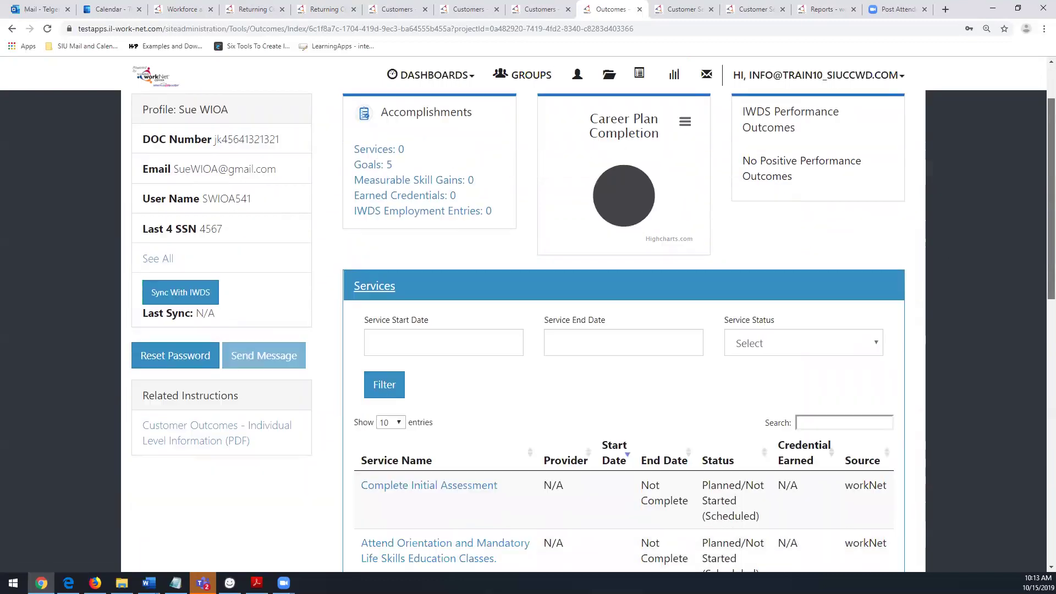
pyautogui.scroll(-7, 699, 331)
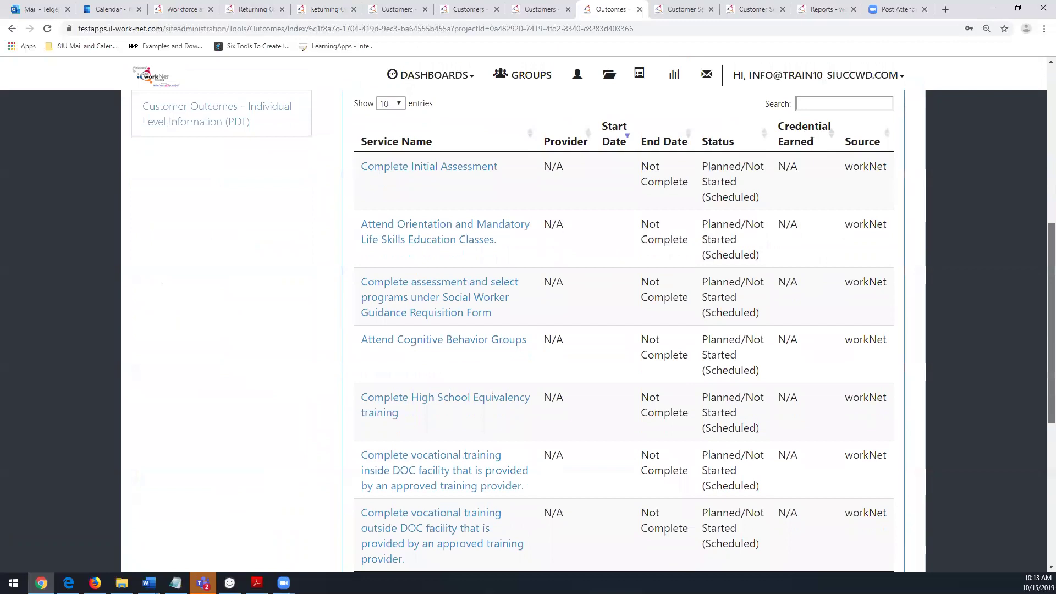
pyautogui.scroll(8, 589, 330)
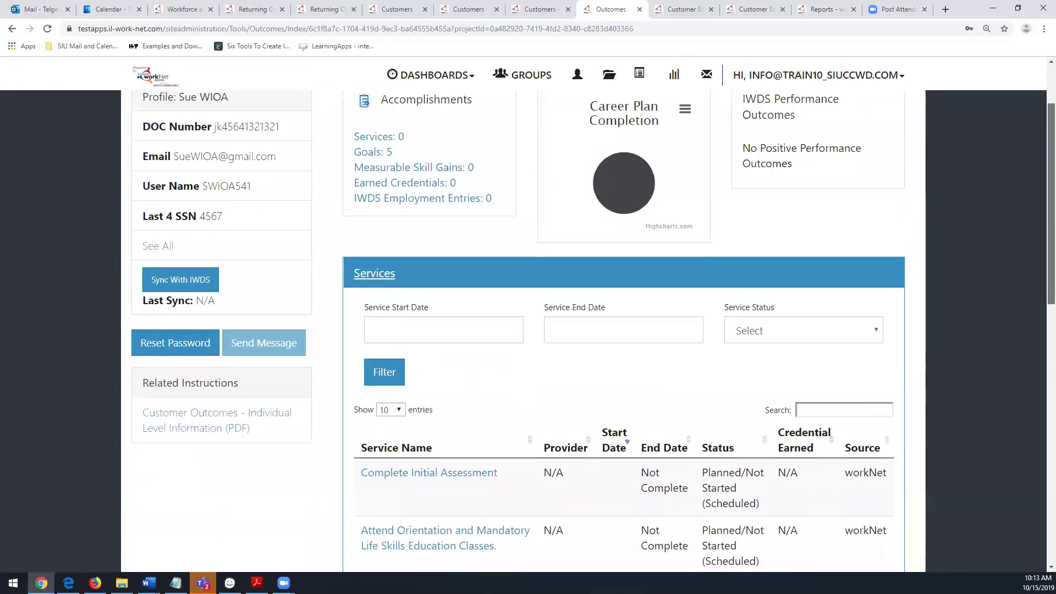
pyautogui.scroll(-1, 875, 385)
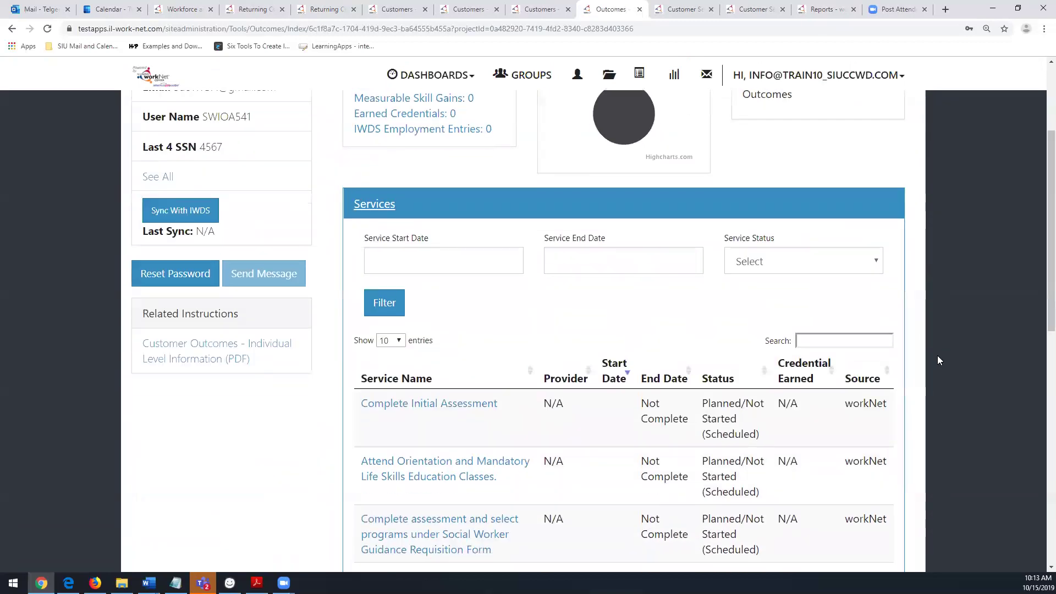
pyautogui.click(868, 385)
pyautogui.click(868, 385)
# Show the customer's full profile details and highlight the IWDS LWIA 90 Application Status value.
pyautogui.click(164, 177)
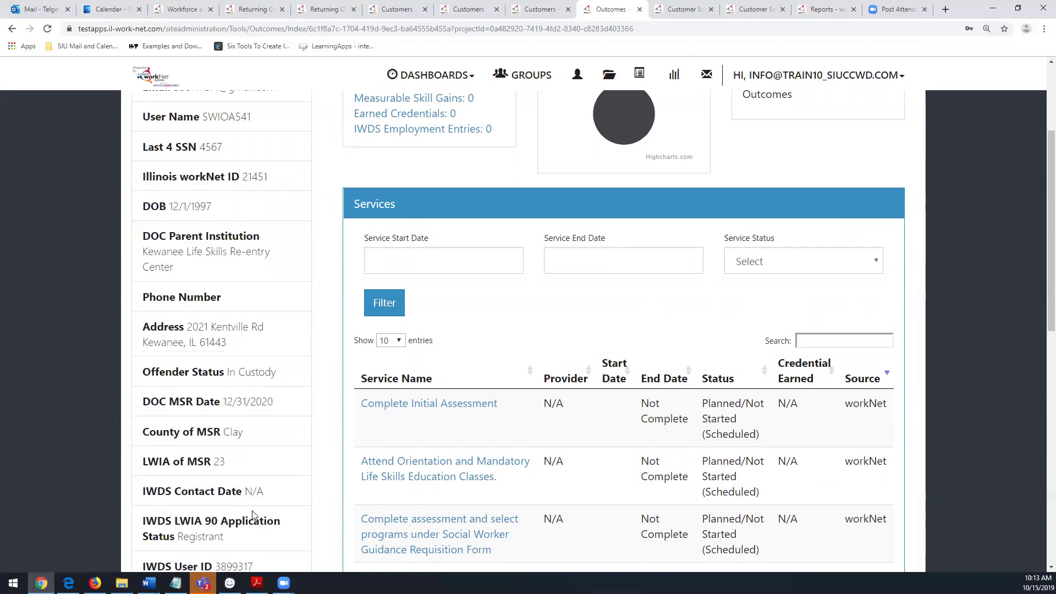
pyautogui.moveTo(224, 537); pyautogui.dragTo(177, 537)
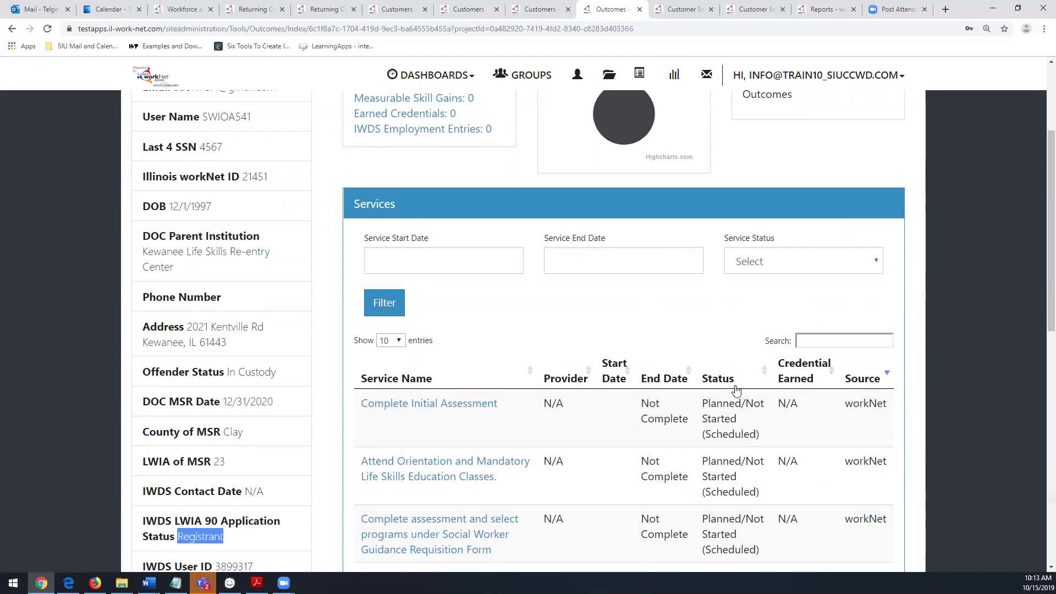
pyautogui.click(982, 271)
# Look over the re-sorted services in the customer's outcomes and collapse the Services section.
pyautogui.scroll(-7, 1038, 266)
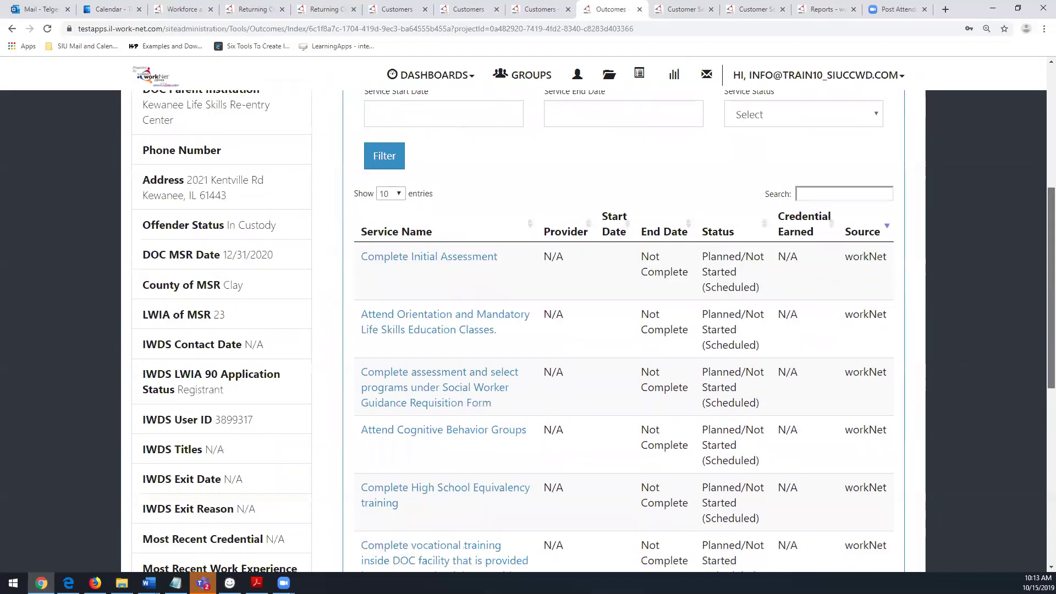
pyautogui.scroll(10, 1034, 202)
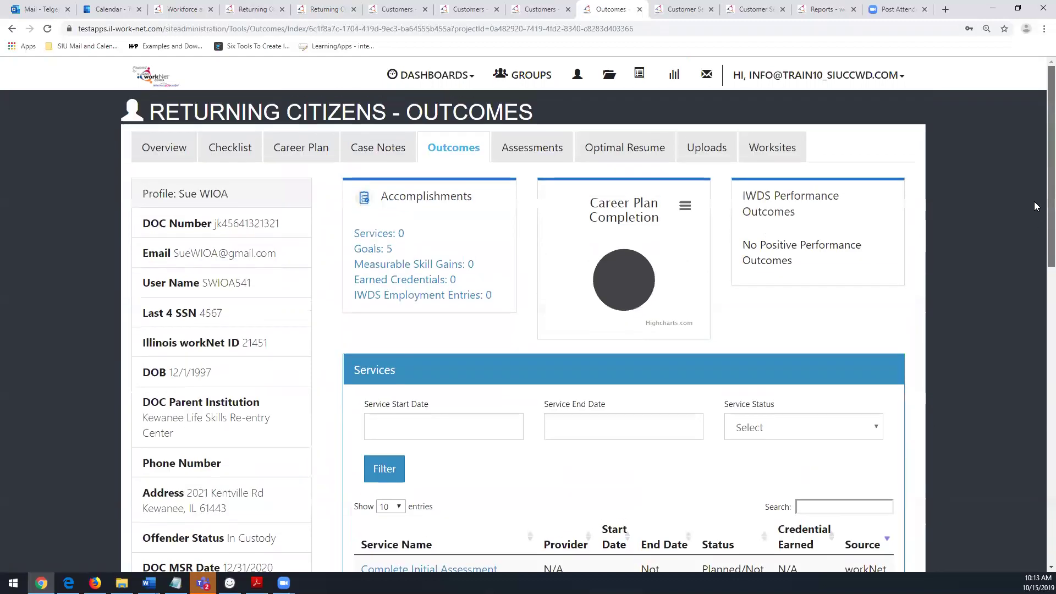
pyautogui.click(381, 364)
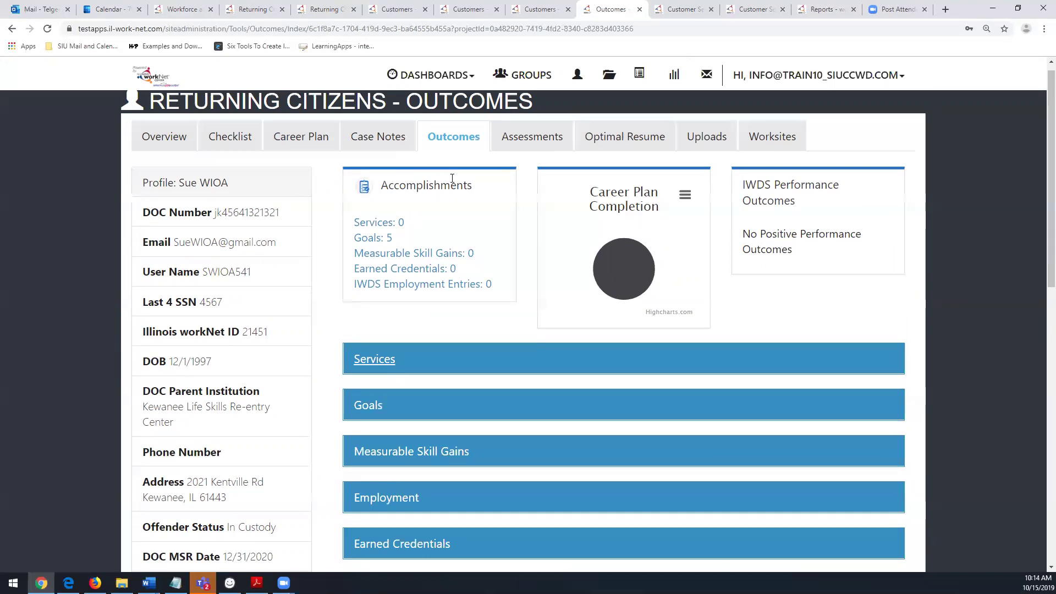
# Close the customer's outcomes and the filtered customer list, returning to the filters of the Customer Services report.
pyautogui.click(639, 11)
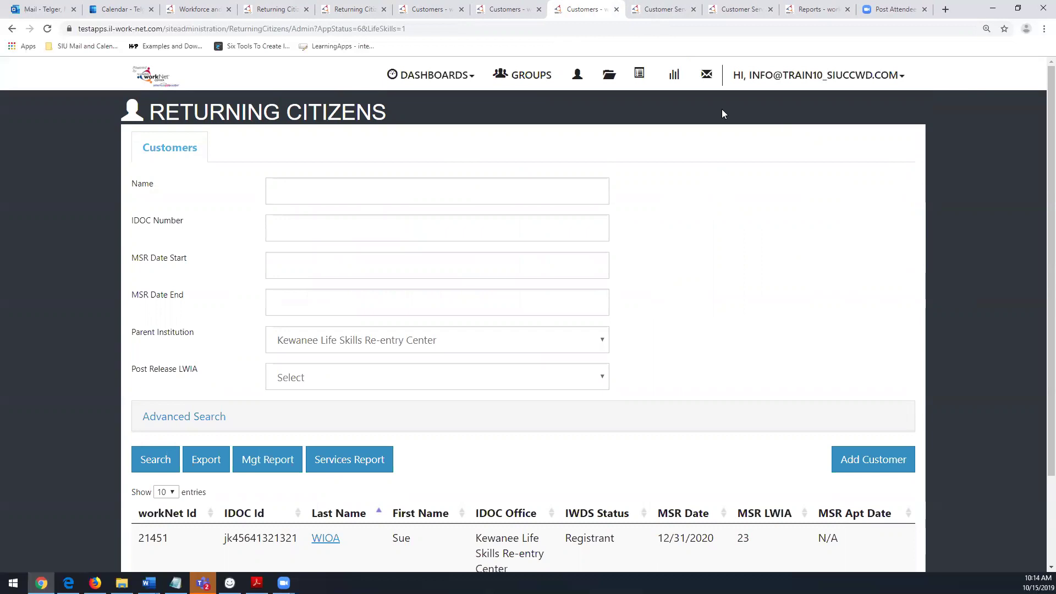
pyautogui.click(616, 10)
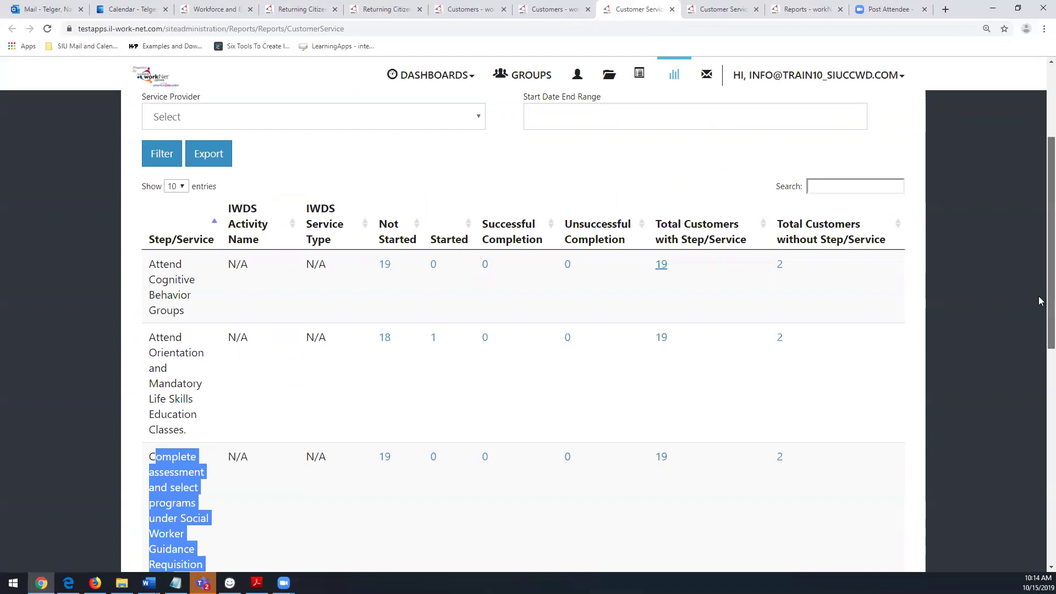
pyautogui.scroll(3, 1040, 299)
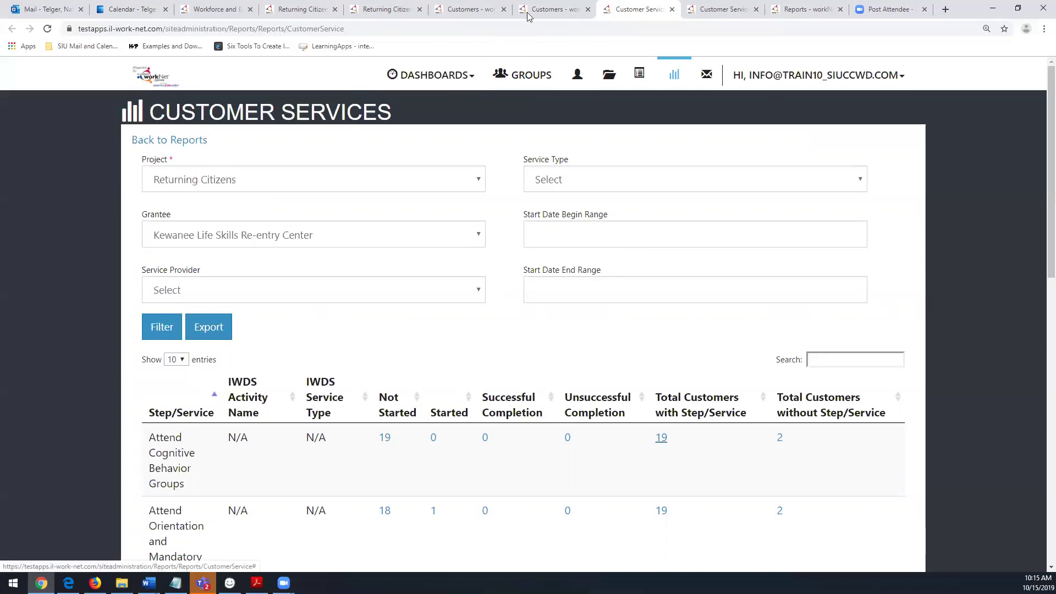
# Close the Customer Services report, the service update list, the test customer list and the Reports page.
pyautogui.click(671, 10)
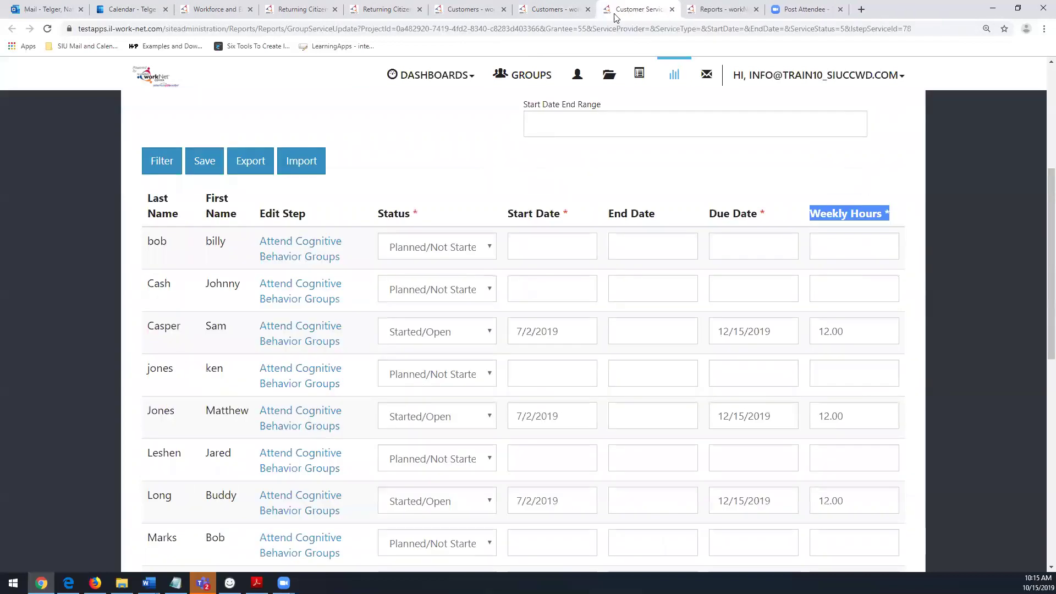
pyautogui.click(588, 10)
pyautogui.click(588, 10)
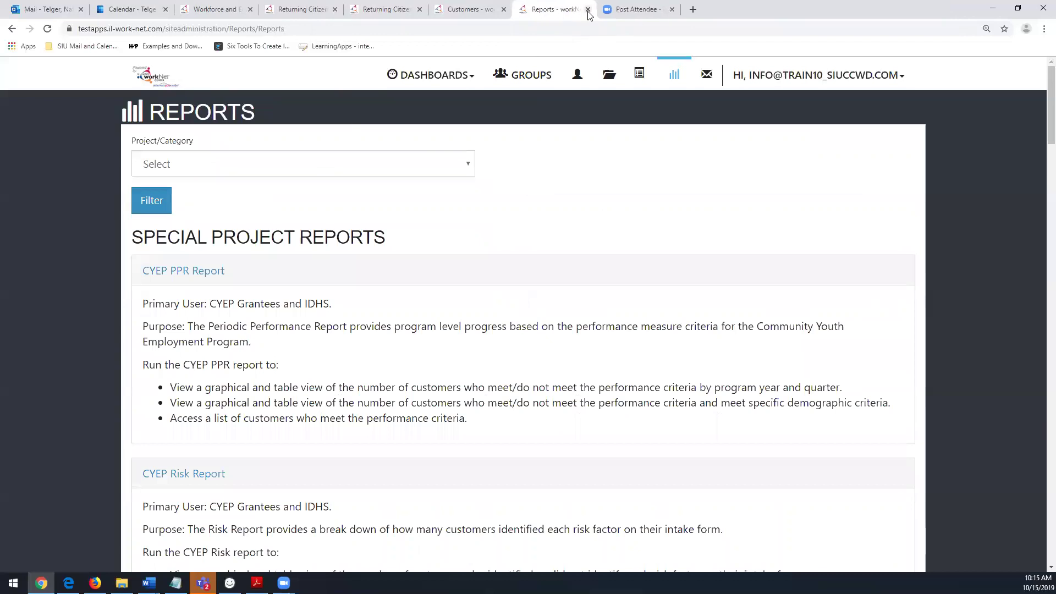
pyautogui.click(593, 10)
# View the live Returning Citizens customer list and the partner training materials page.
pyautogui.click(445, 11)
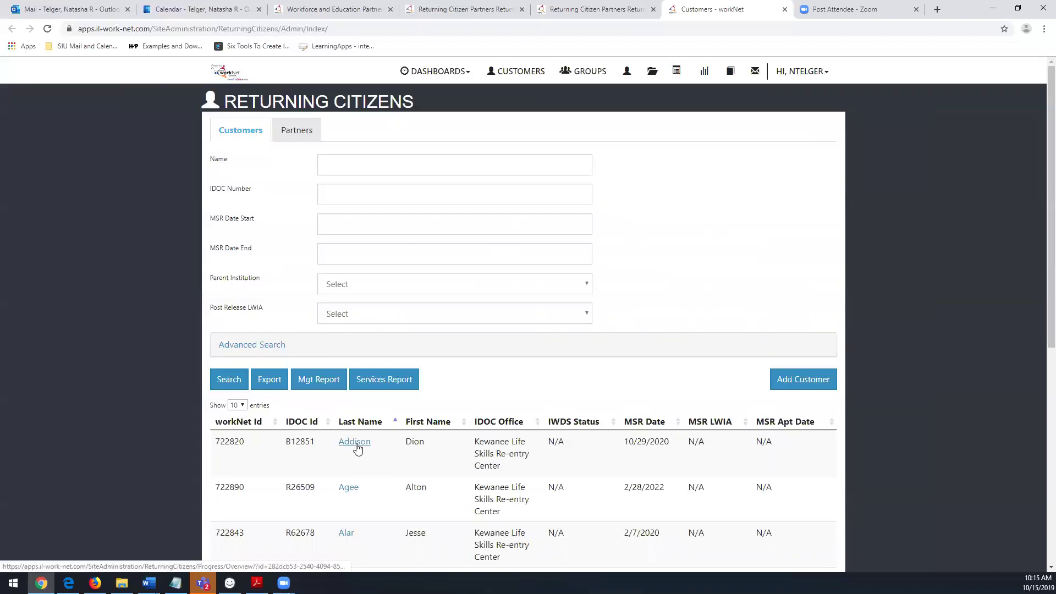
pyautogui.click(462, 10)
pyautogui.click(561, 11)
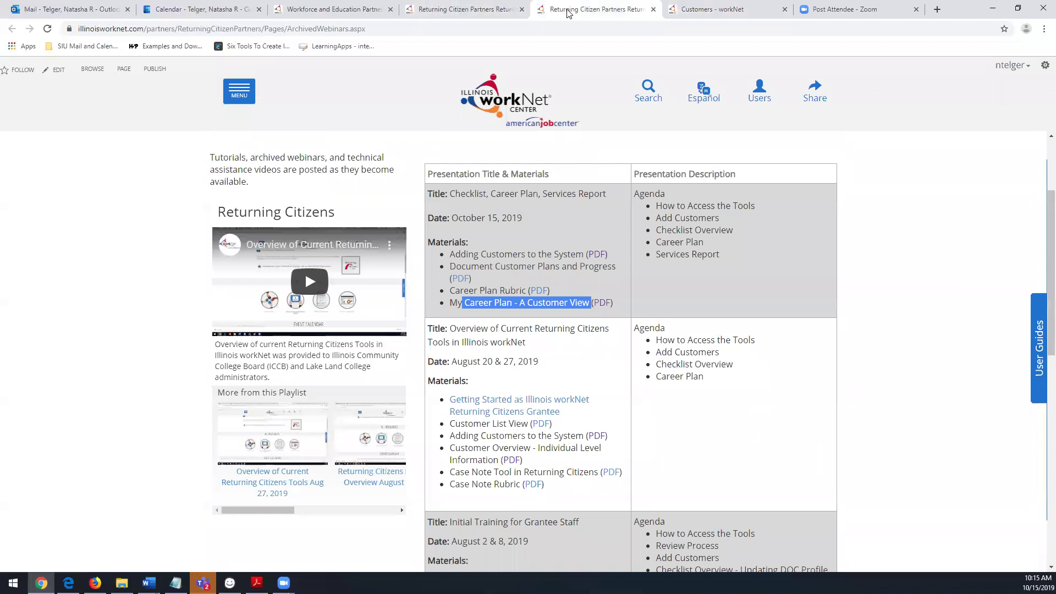
# Load the test version of the Returning Citizens customer list by changing the live page's address to testapps.il-work-net.com.
pyautogui.click(708, 16)
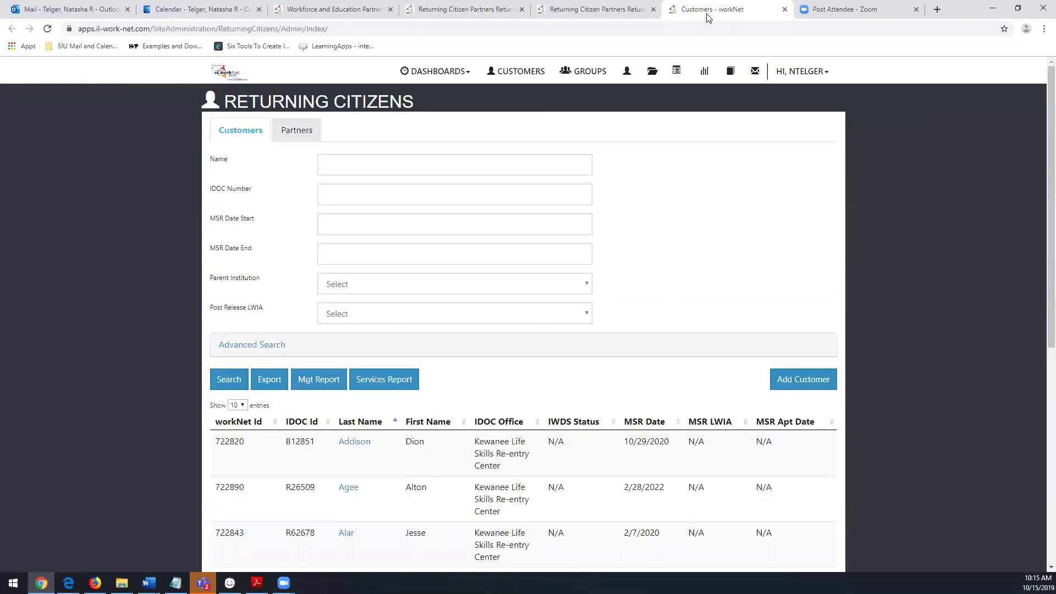
pyautogui.click(79, 29)
pyautogui.click(79, 29)
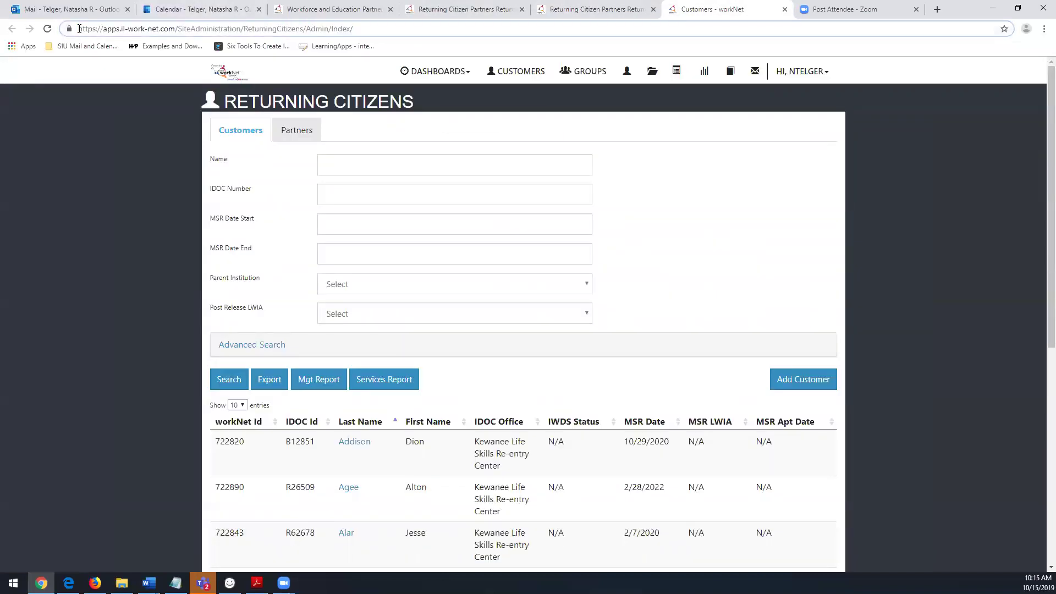
pyautogui.write('test')
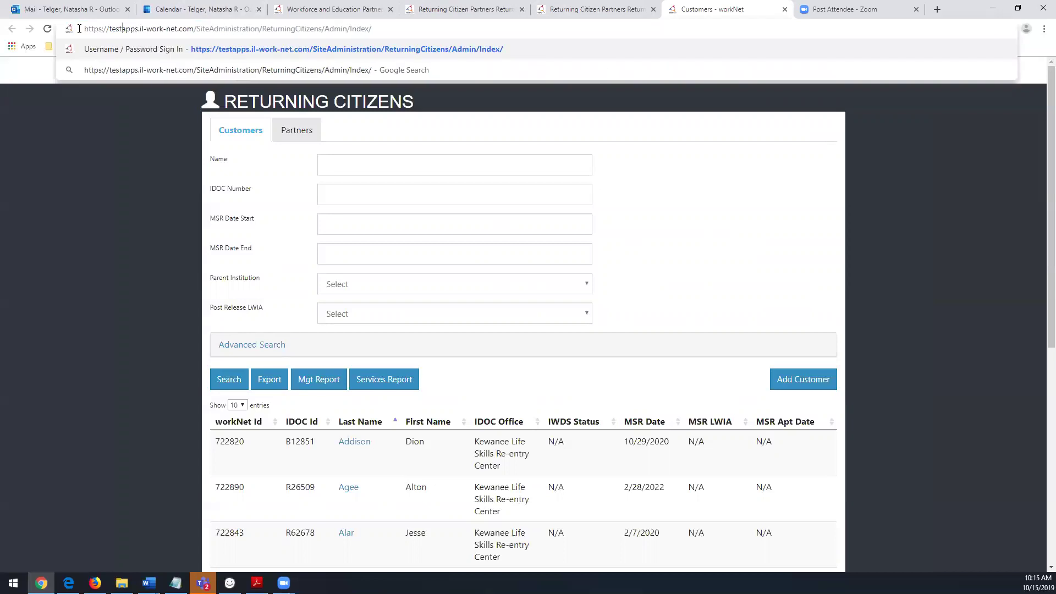
pyautogui.press('Return')
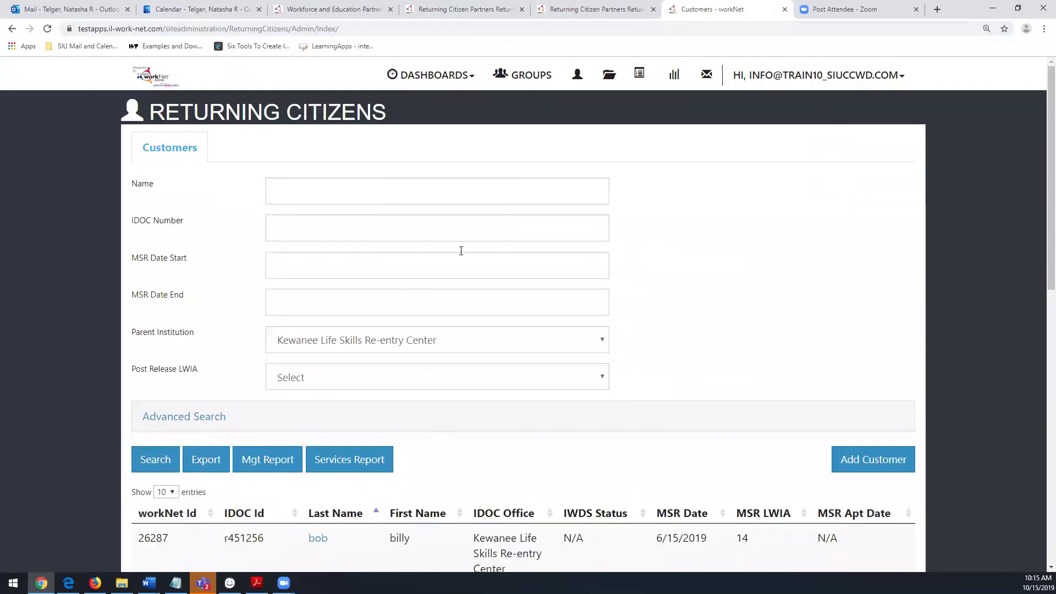
# Open the first customer in the test list and review the participation status and checklist items on the overview.
pyautogui.moveTo(1052, 136); pyautogui.dragTo(1052, 207)
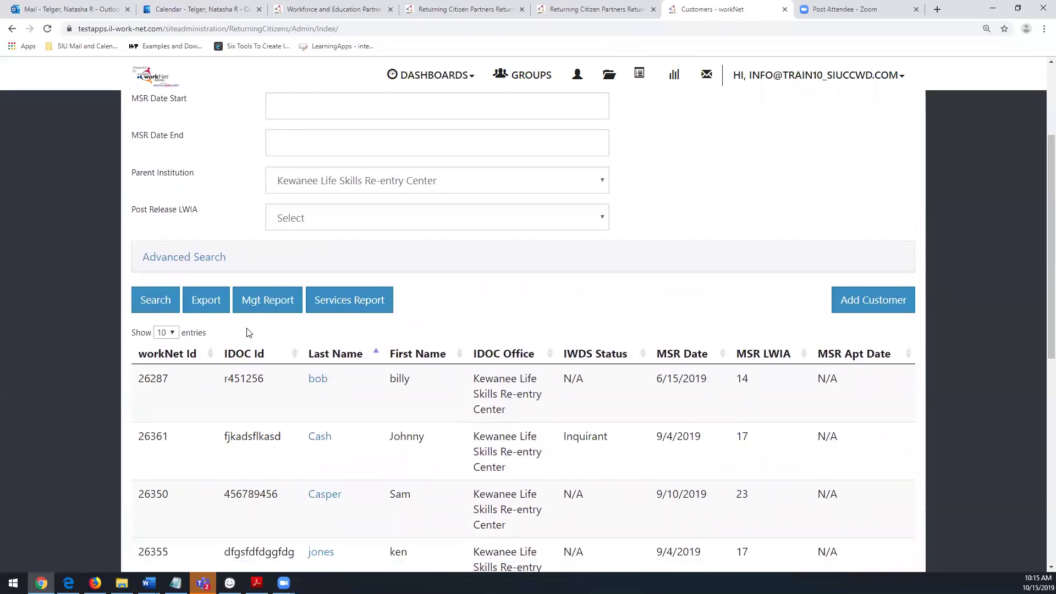
pyautogui.click(321, 380)
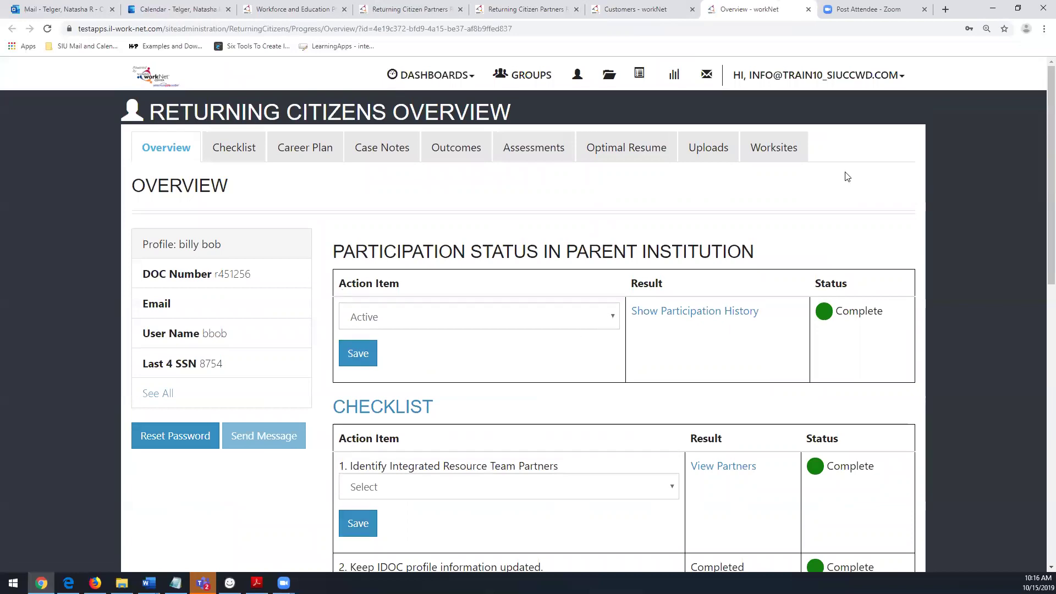
pyautogui.scroll(-2, 1039, 136)
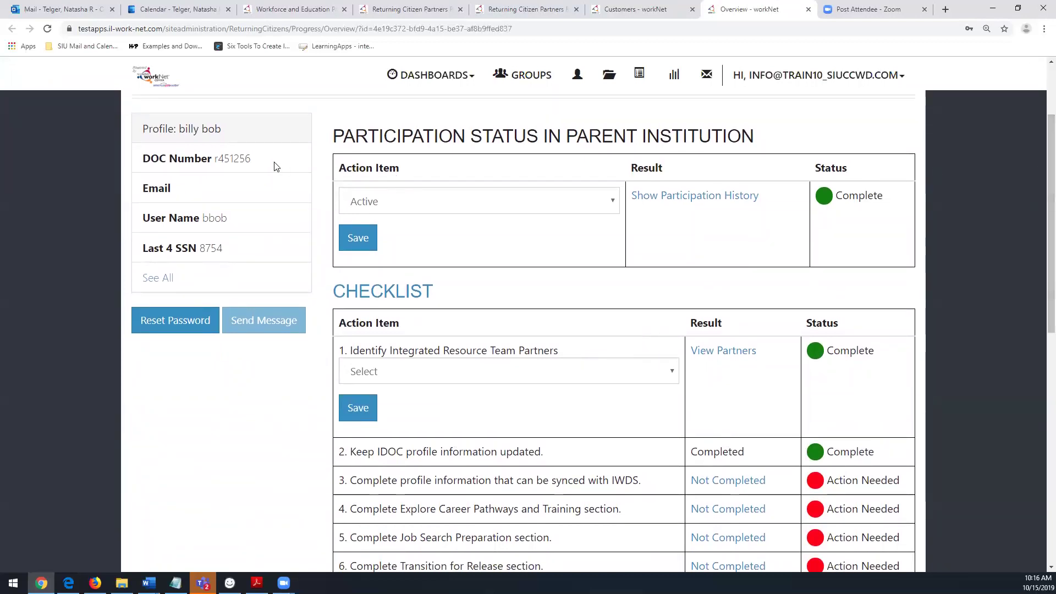
# Open the customer's full checklist and expand the DOC Profile Information section.
pyautogui.click(371, 299)
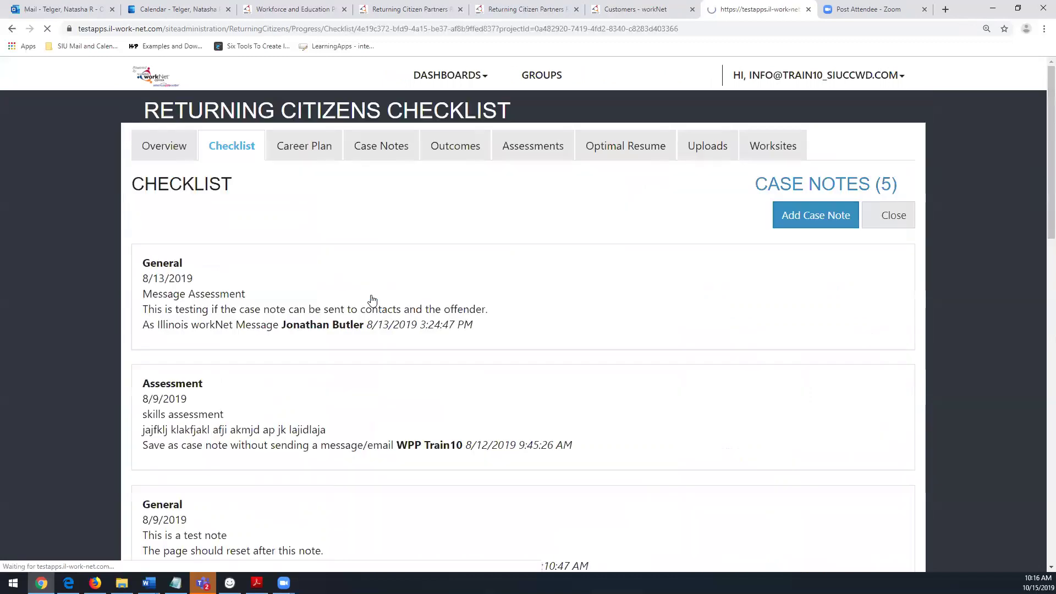
pyautogui.moveTo(1040, 114); pyautogui.dragTo(1041, 283)
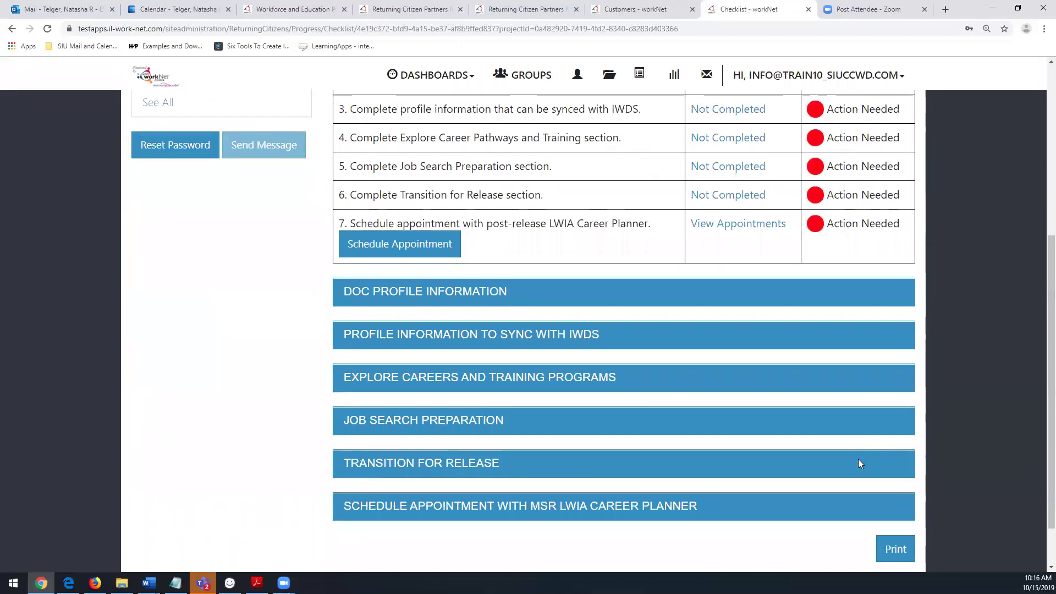
pyautogui.click(477, 294)
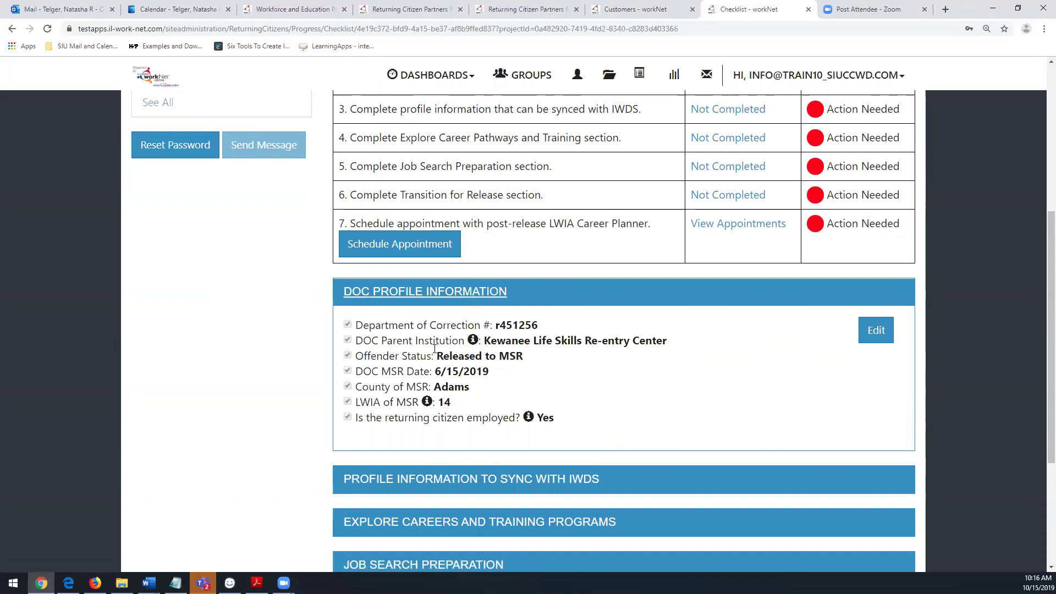
# Collapse the DOC Profile Information section and expand Profile Information to Sync with IWDS to review its fields.
pyautogui.click(451, 295)
pyautogui.click(456, 333)
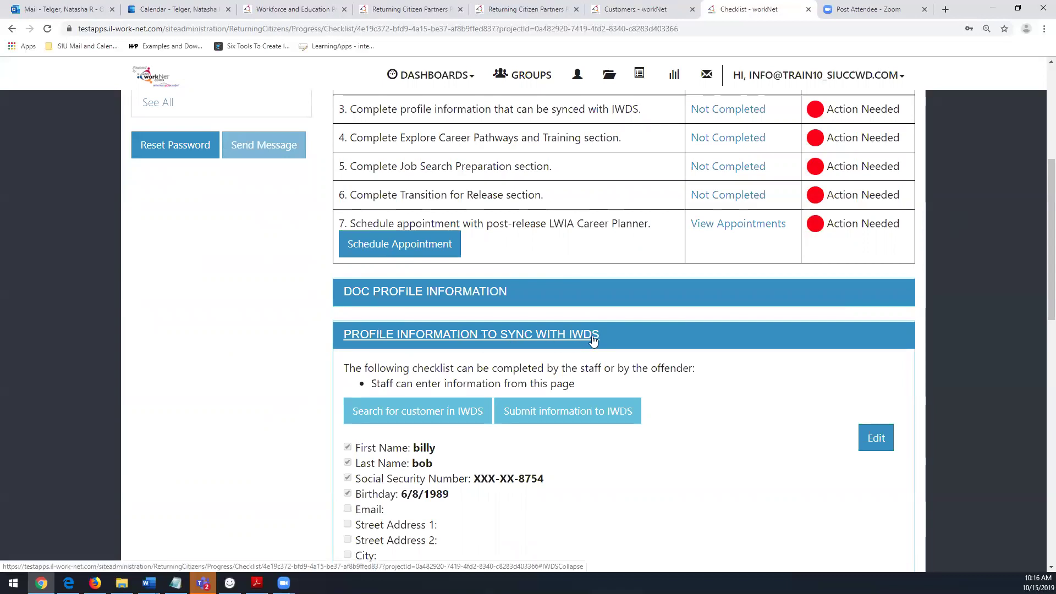
pyautogui.moveTo(1051, 187); pyautogui.dragTo(1051, 268)
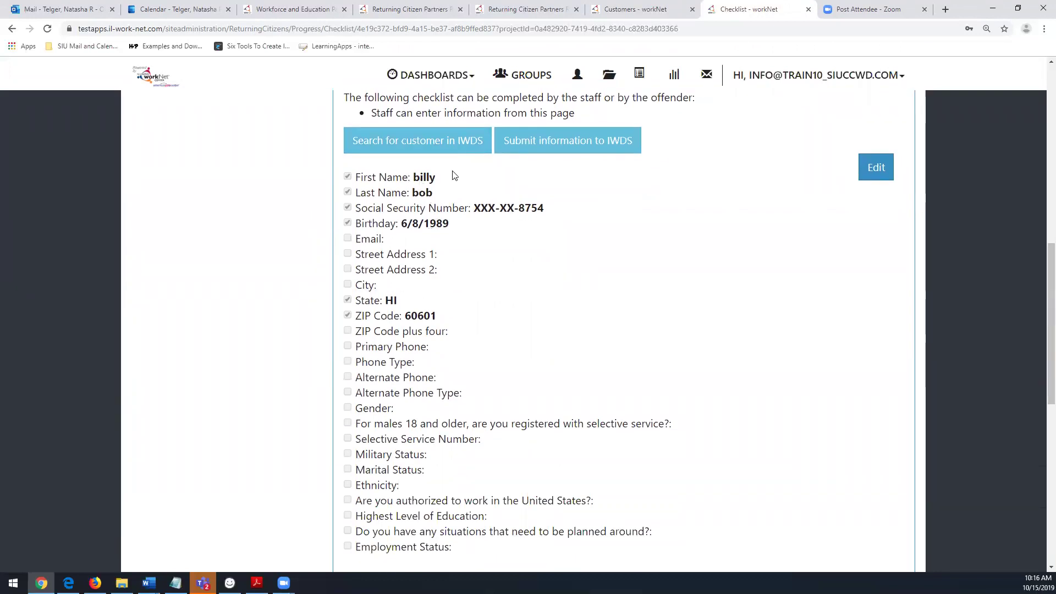
pyautogui.scroll(2, 1039, 277)
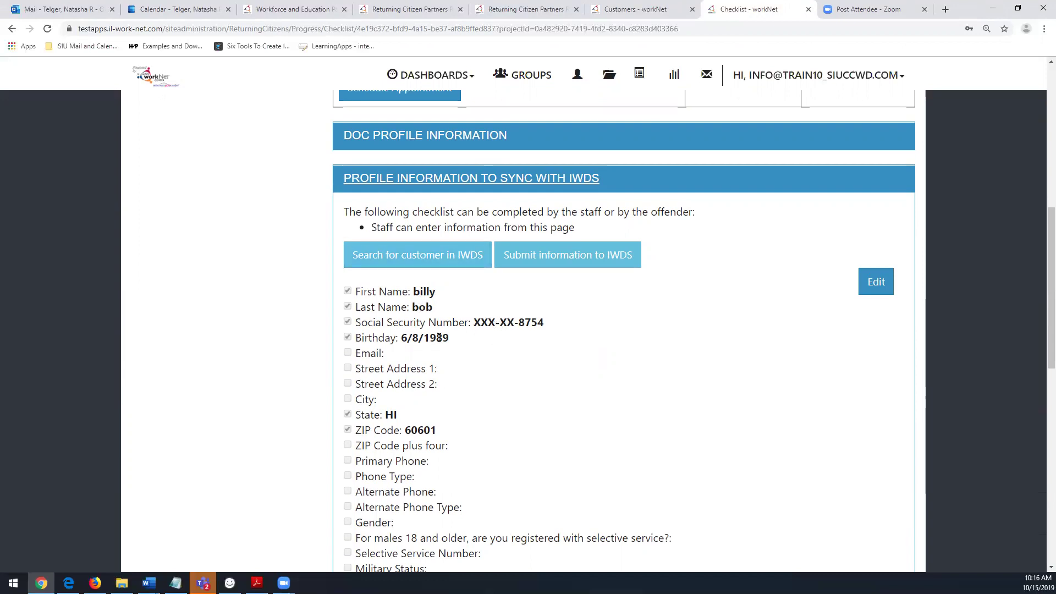
# Search for the customer in IWDS from the sync section and highlight the search message.
pyautogui.click(406, 258)
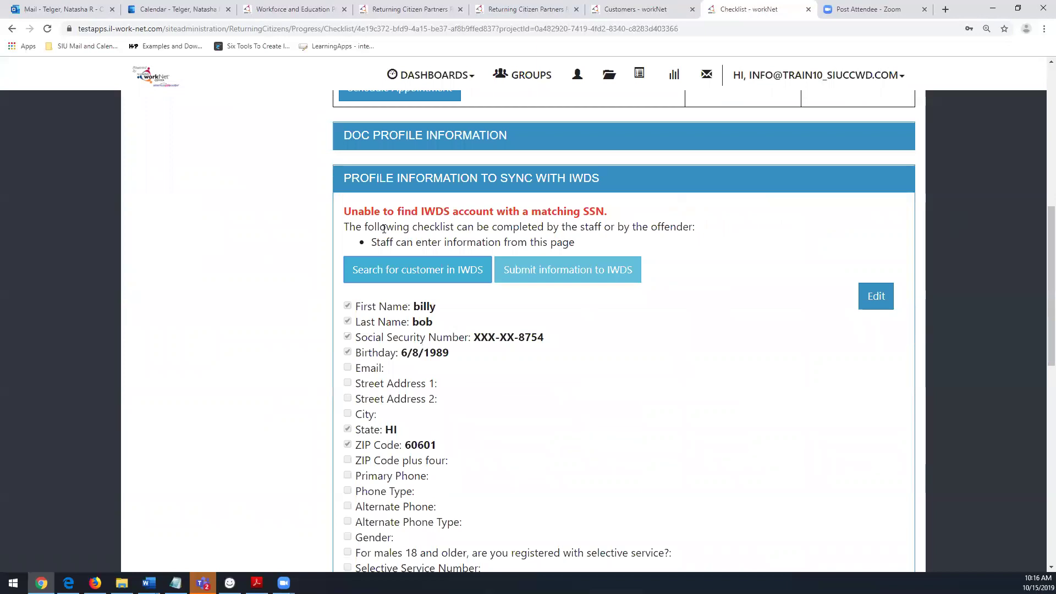
pyautogui.moveTo(394, 212); pyautogui.dragTo(603, 212)
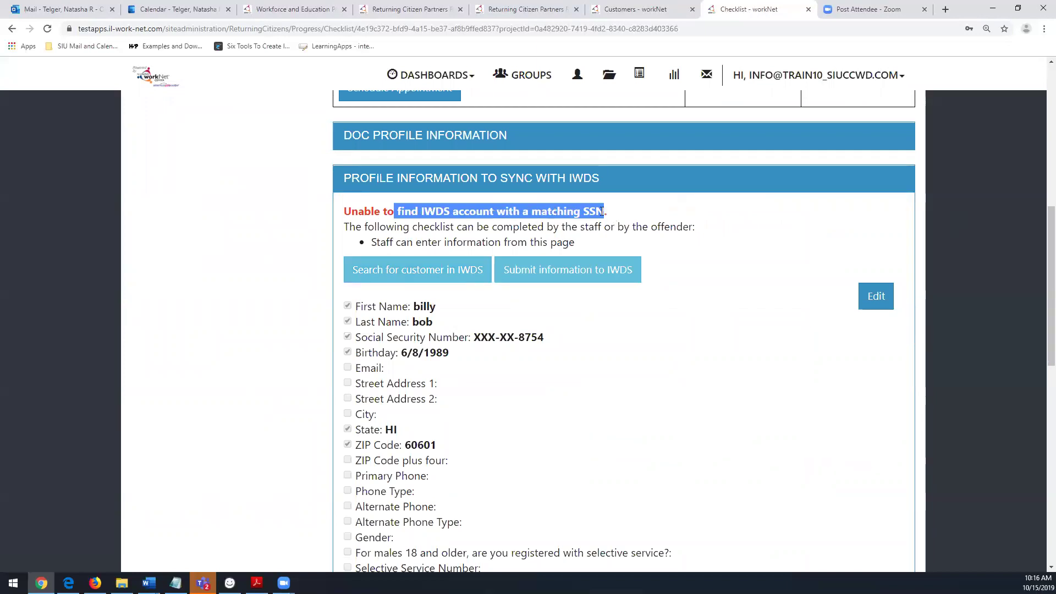
pyautogui.click(511, 340)
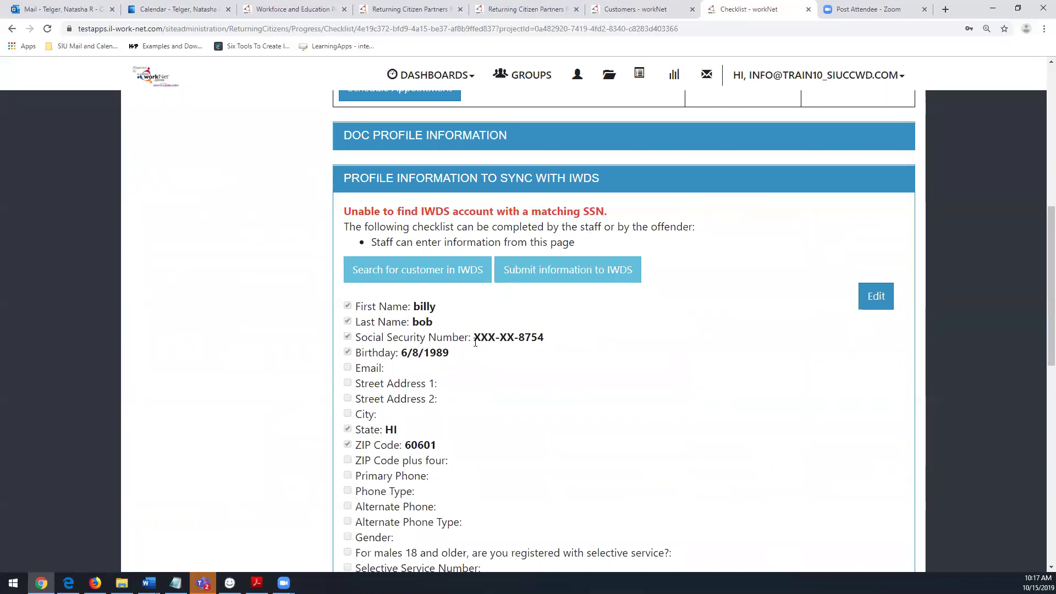
# Highlight the customer's Social Security Number, view the editable IWDS profile form, and close it.
pyautogui.moveTo(479, 336); pyautogui.dragTo(554, 339)
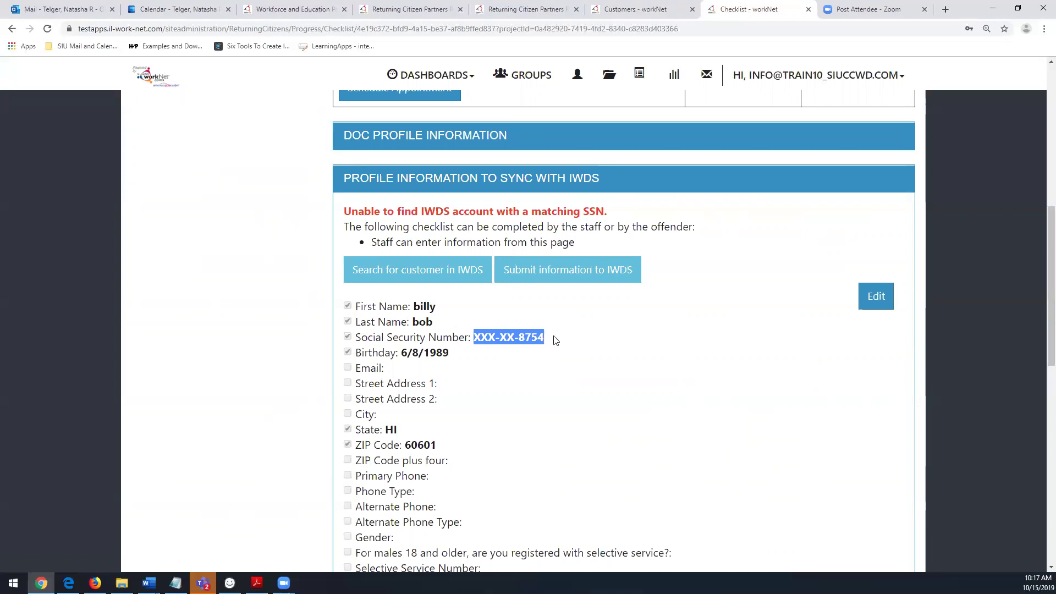
pyautogui.click(877, 296)
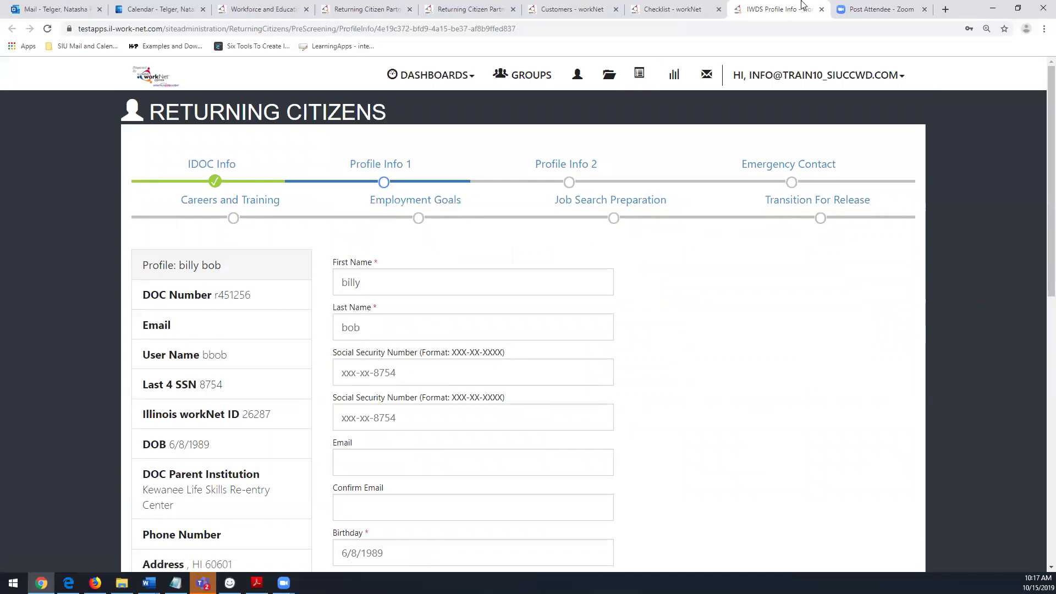
pyautogui.click(822, 9)
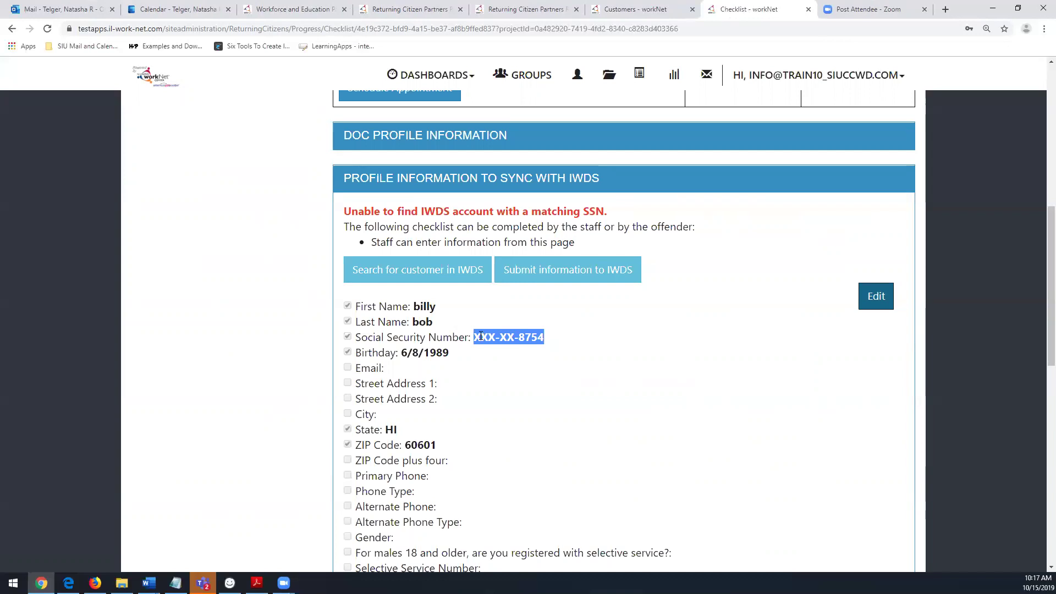
# Highlight the Social Security Number and Birthday entries in the IWDS sync section to show the matching details.
pyautogui.click(543, 355)
pyautogui.doubleClick(517, 340)
pyautogui.click(525, 353)
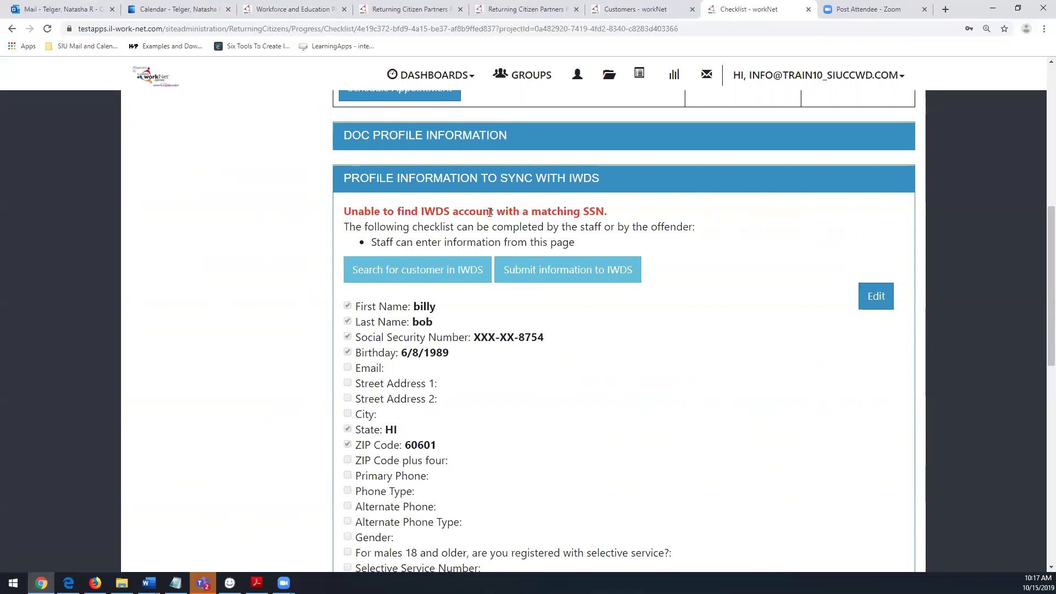
pyautogui.moveTo(474, 337); pyautogui.dragTo(547, 340)
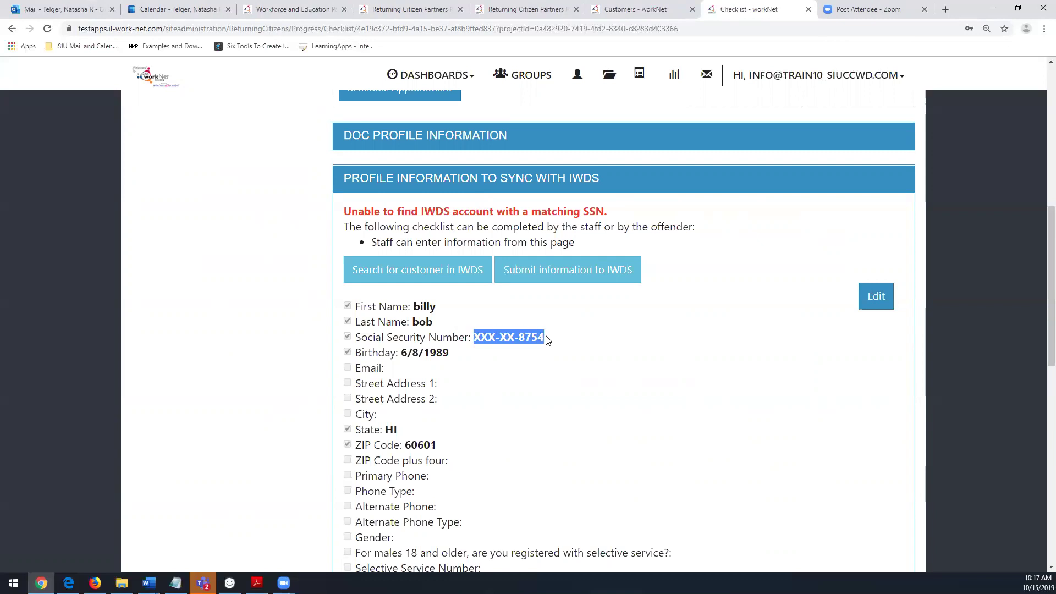
pyautogui.moveTo(450, 353); pyautogui.dragTo(401, 353)
pyautogui.click(488, 337)
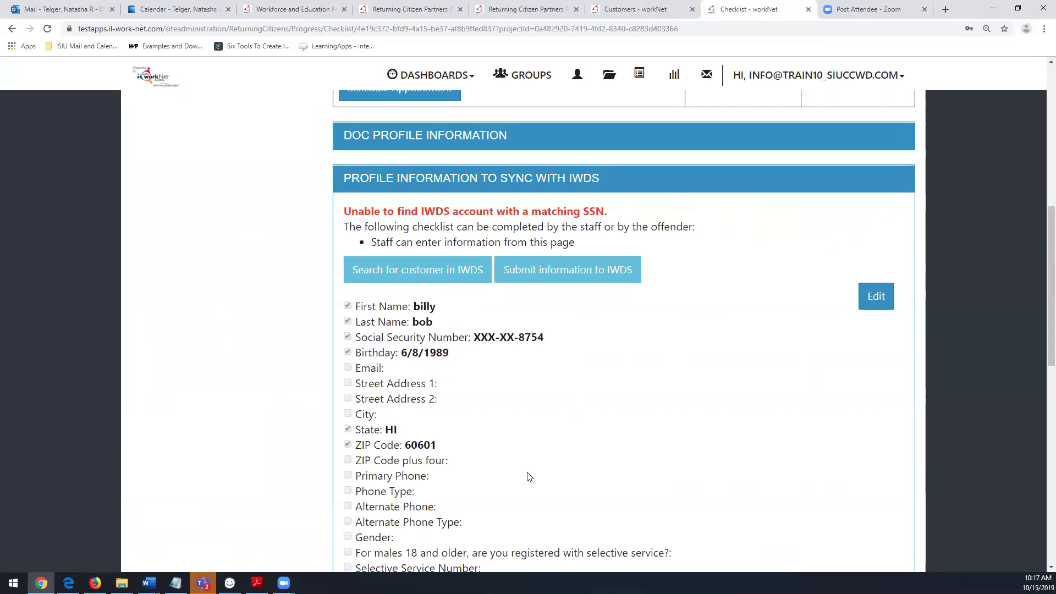
pyautogui.moveTo(551, 341); pyautogui.dragTo(475, 334)
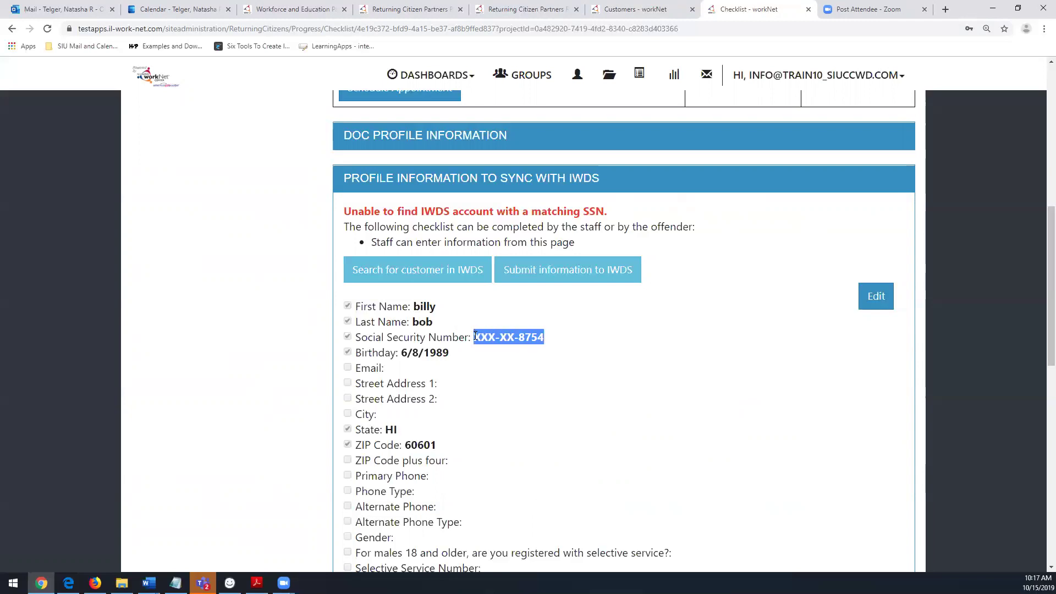
pyautogui.doubleClick(475, 336)
pyautogui.click(548, 349)
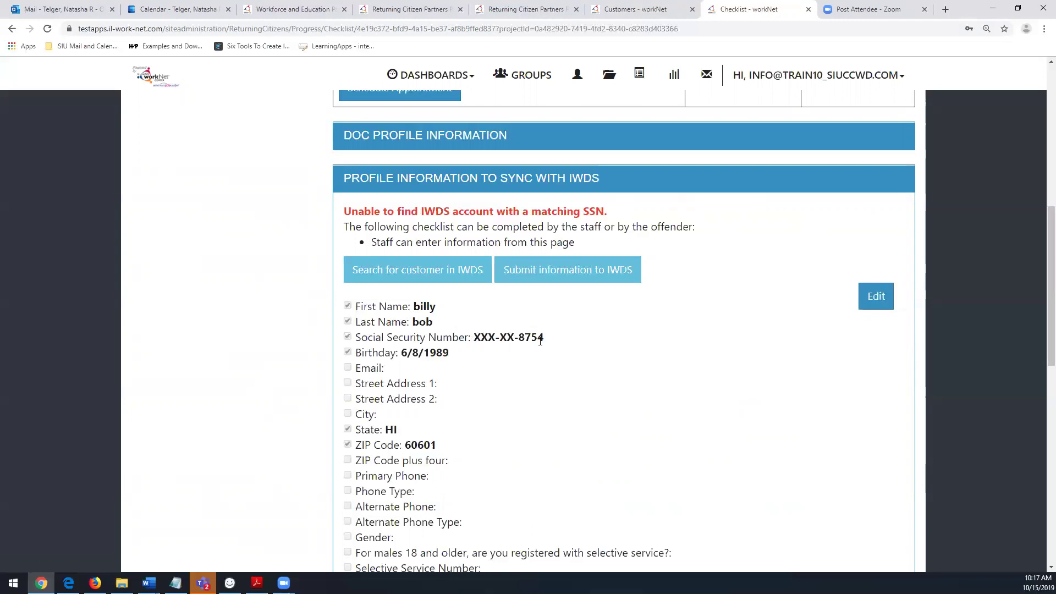
# Reopen the IWDS profile edit form to examine its fields, and return to the customer's checklist.
pyautogui.moveTo(1050, 273); pyautogui.dragTo(1040, 296)
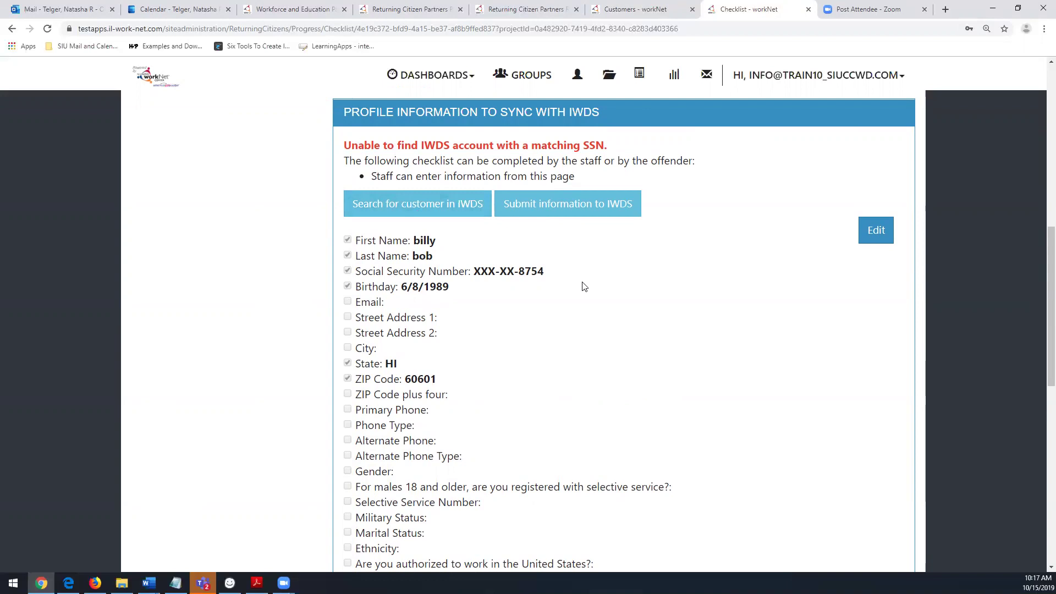
pyautogui.click(884, 228)
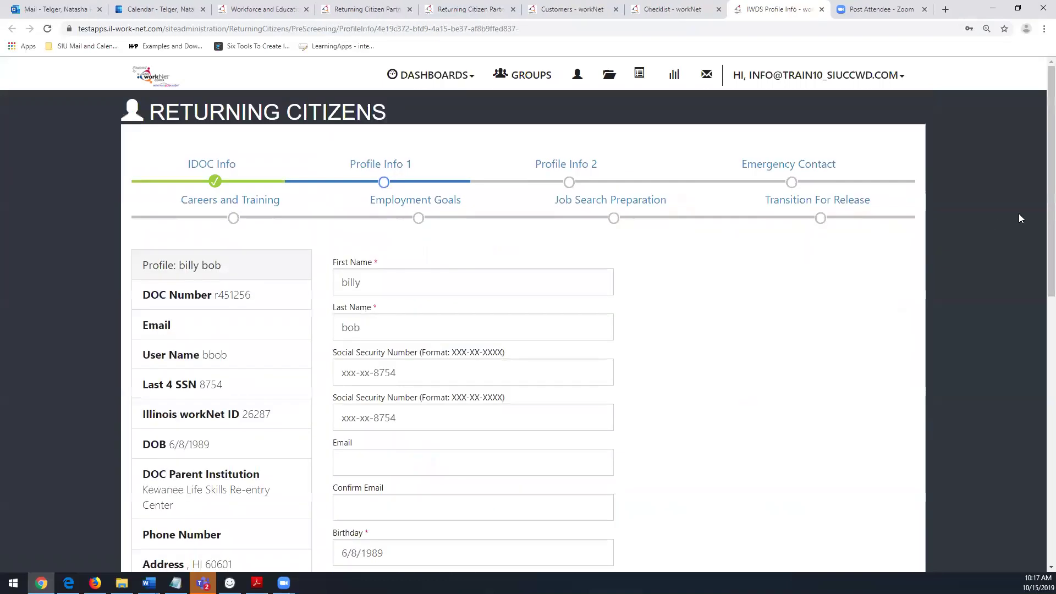
pyautogui.moveTo(1039, 177); pyautogui.dragTo(955, 89)
pyautogui.click(821, 10)
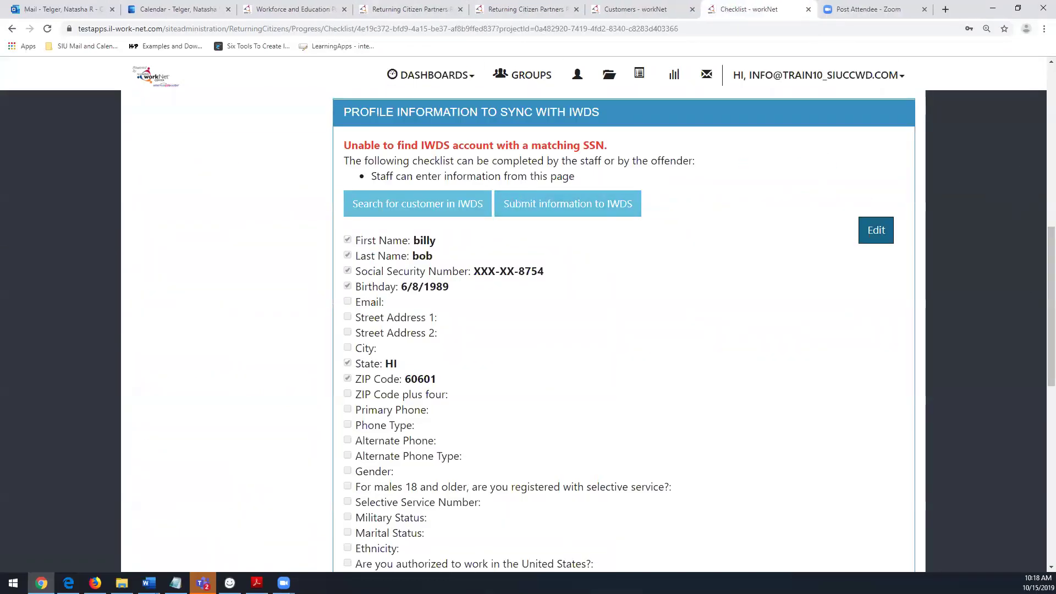
pyautogui.moveTo(1039, 240)
pyautogui.mouseDown()
pyautogui.moveTo(1038, 356)
pyautogui.moveTo(1040, 246)
pyautogui.mouseUp()
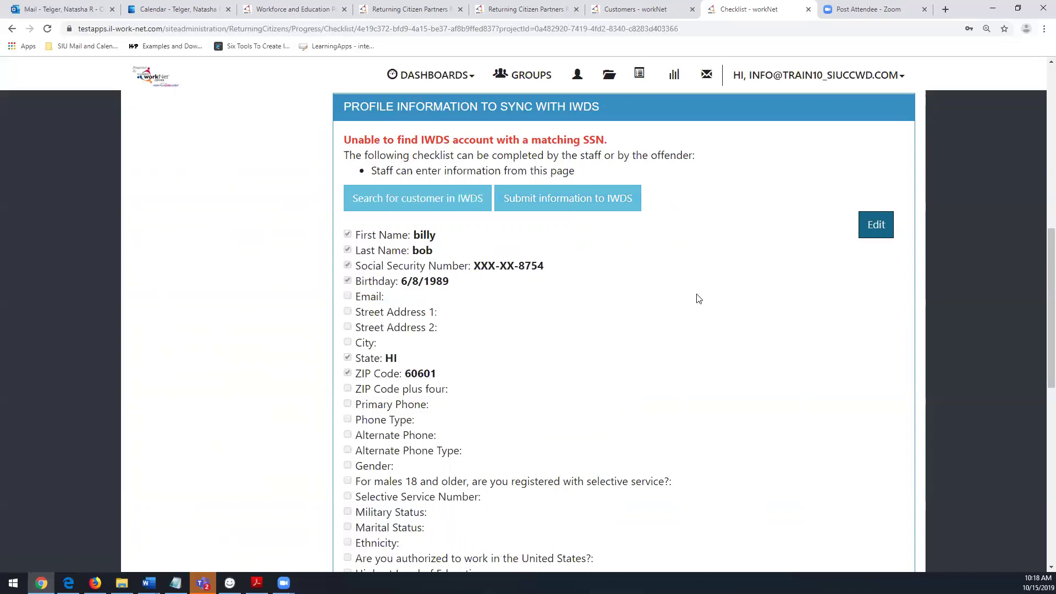
# Collapse the Profile Information to Sync with IWDS section and return to the checklist's action items.
pyautogui.moveTo(1051, 350); pyautogui.dragTo(1041, 283)
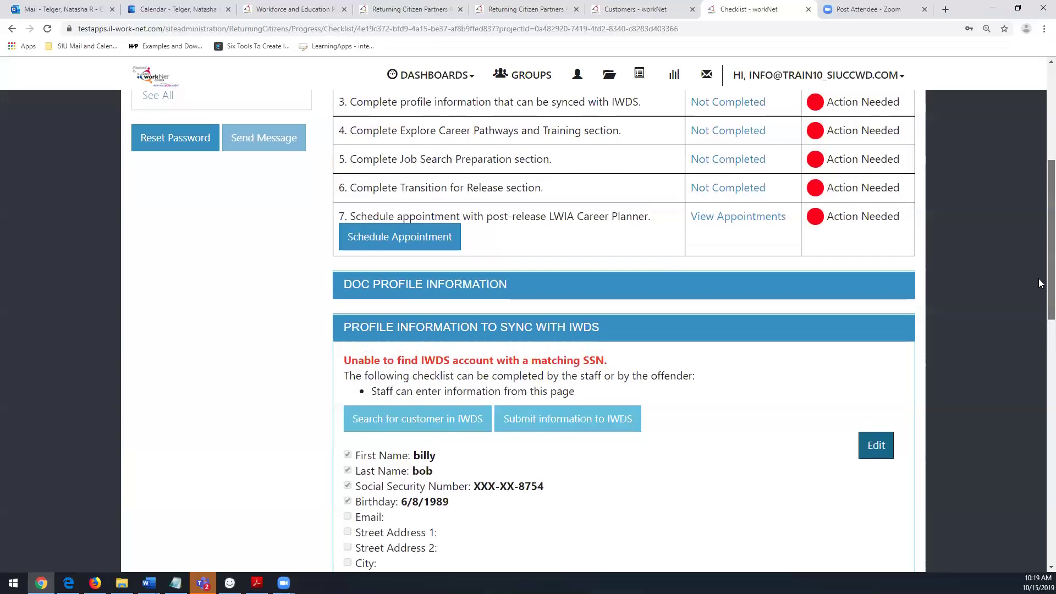
pyautogui.click(579, 330)
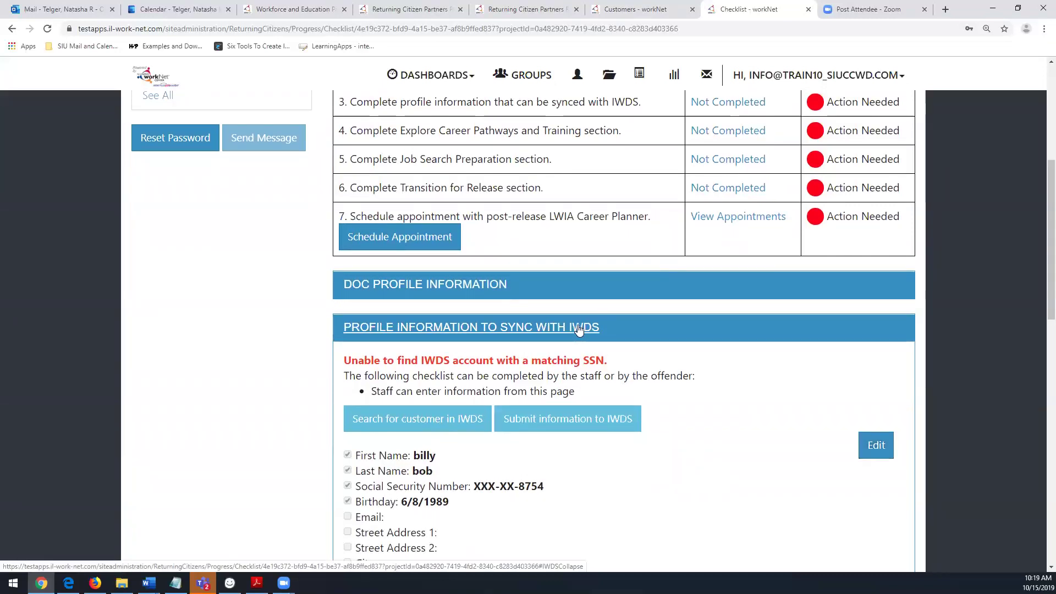
pyautogui.click(579, 329)
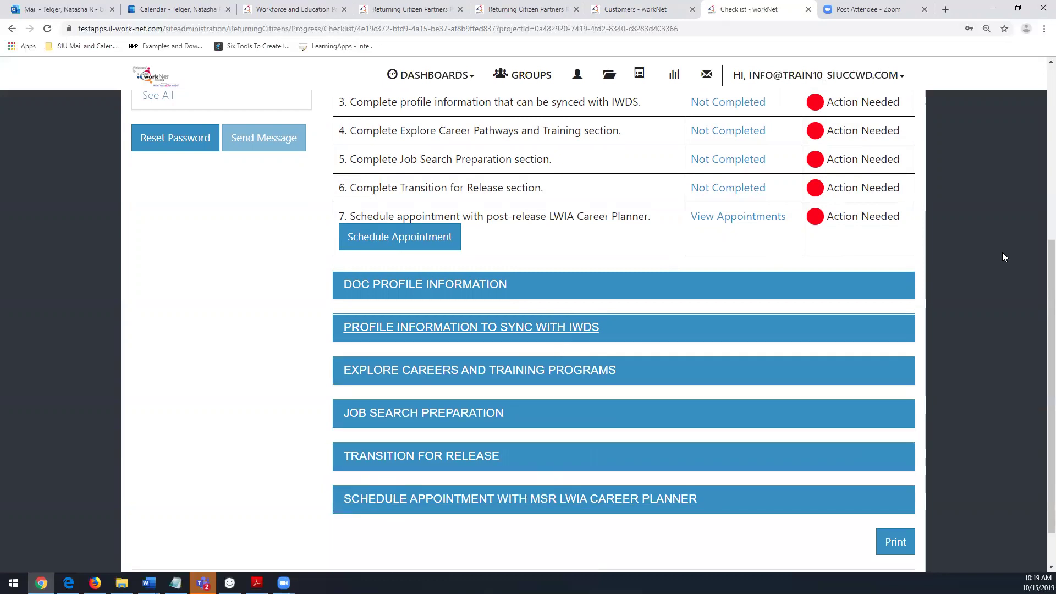
pyautogui.moveTo(1051, 334); pyautogui.dragTo(1052, 160)
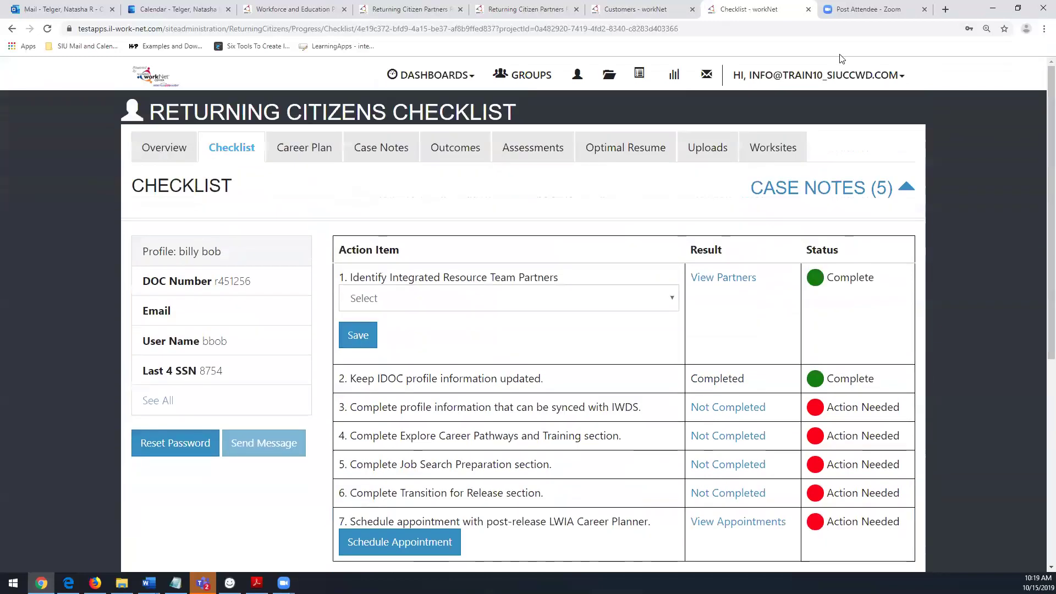
# From the test customer list, open the customer with IWDS status Inquirant and review the overview.
pyautogui.click(636, 9)
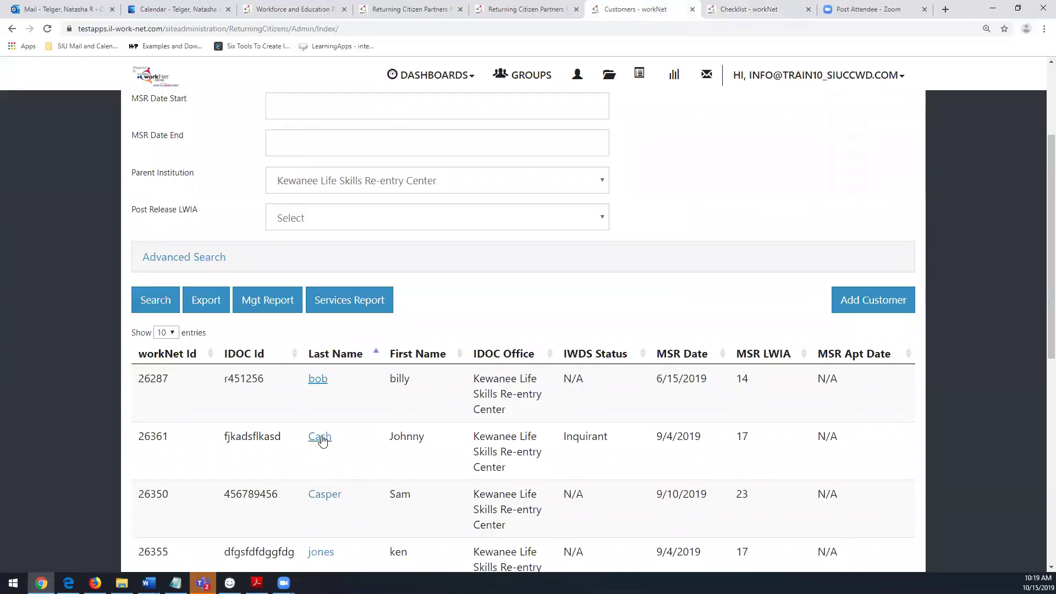
pyautogui.click(321, 438)
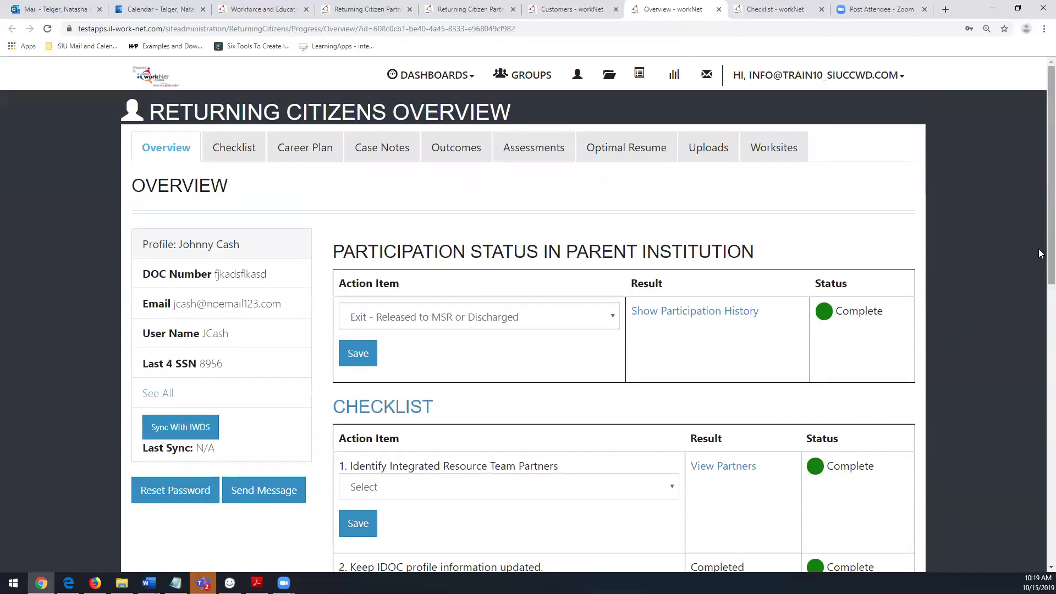
pyautogui.scroll(-2, 1038, 251)
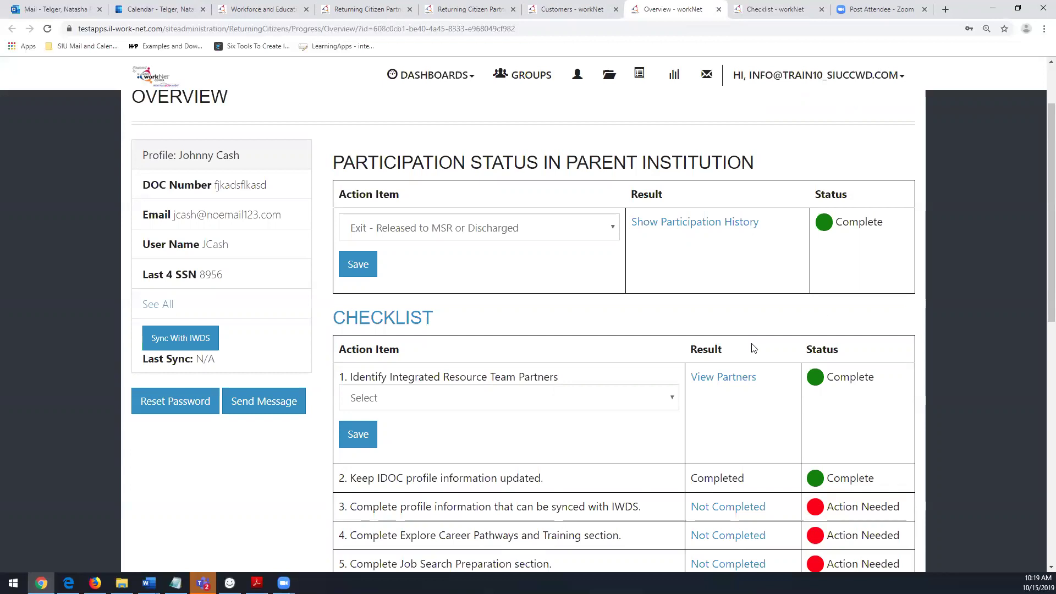
pyautogui.scroll(2, 1040, 254)
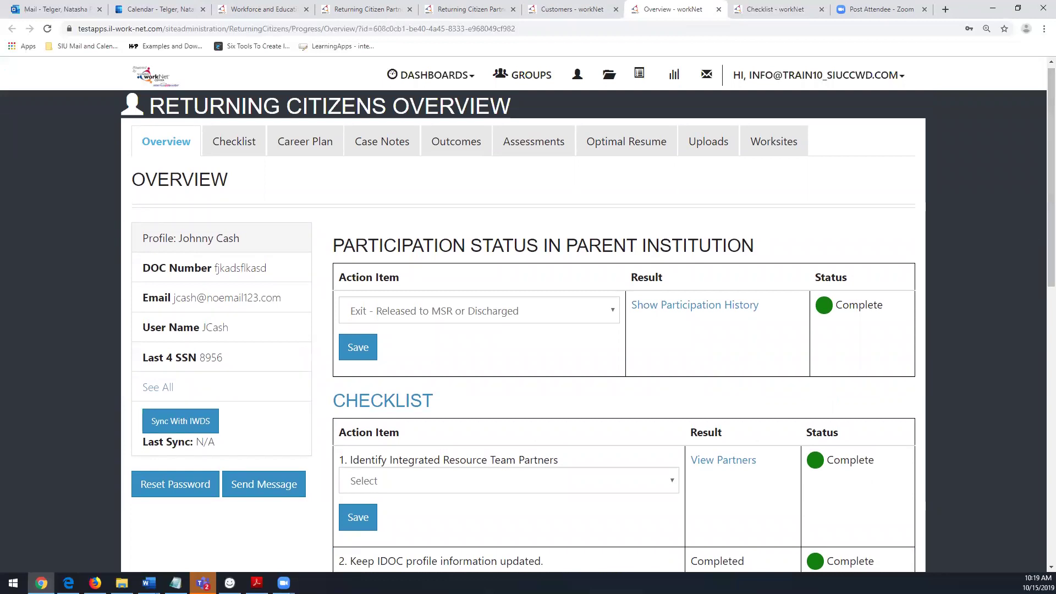
# Review all of the customer's profile and IWDS details, collapse them, and try to sync the profile with IWDS.
pyautogui.click(152, 387)
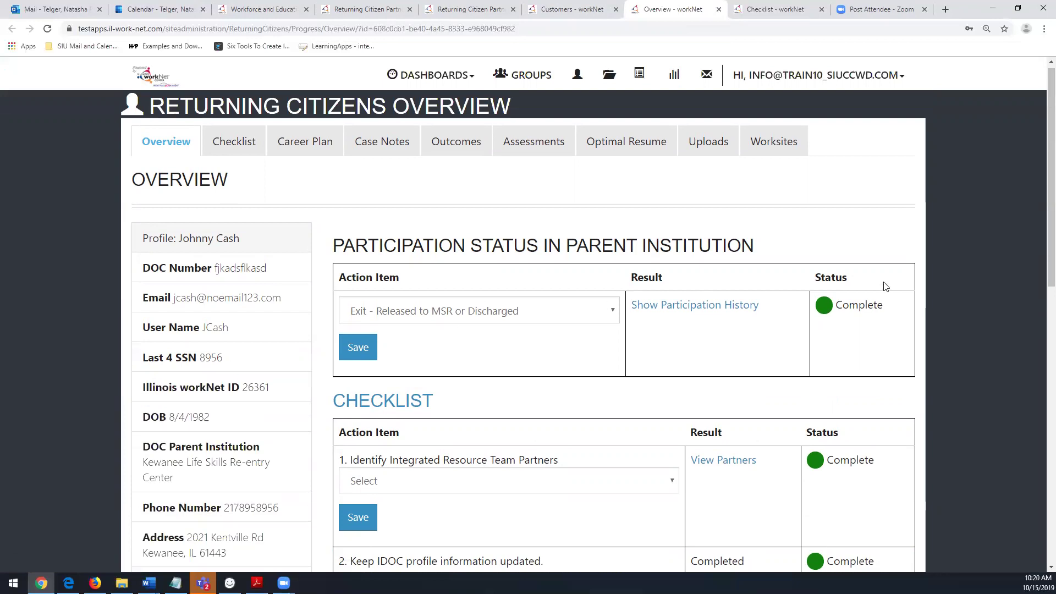
pyautogui.scroll(-10, 1039, 324)
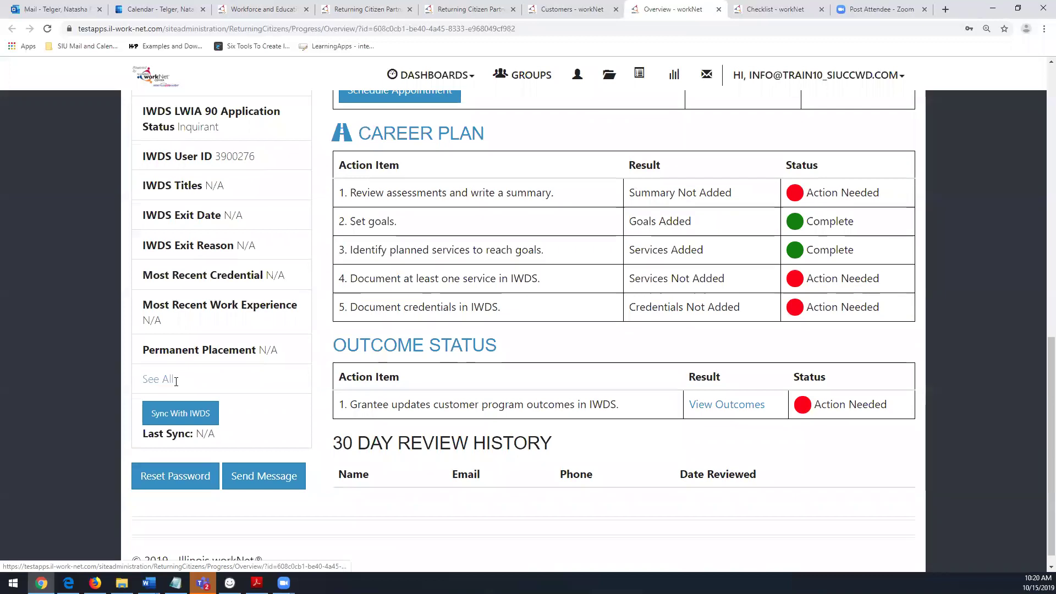
pyautogui.click(173, 384)
pyautogui.scroll(6, 1038, 258)
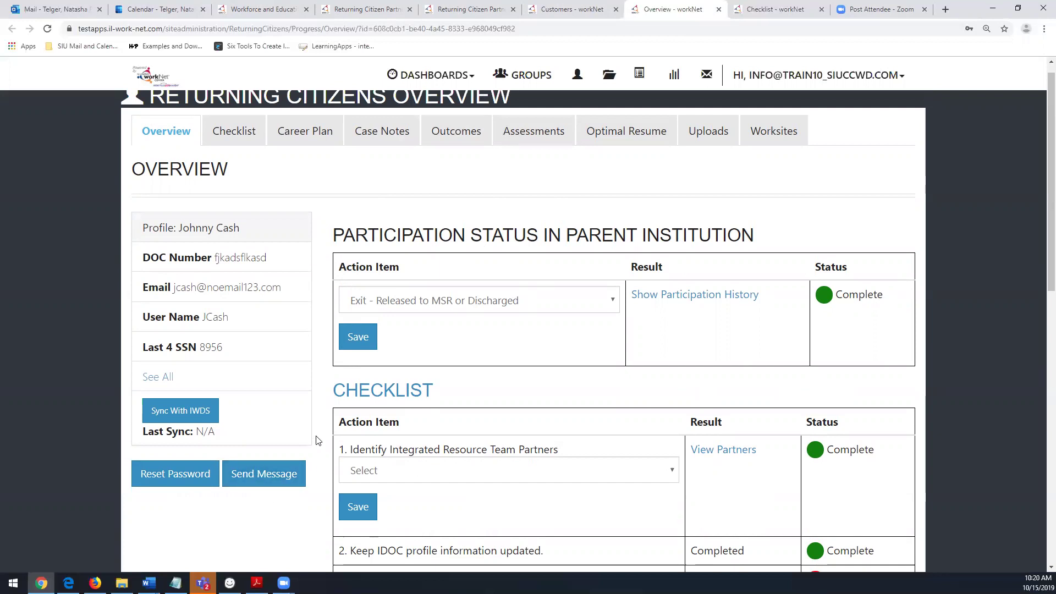
pyautogui.click(185, 413)
# View the customer's Assessments and Case Notes pages.
pyautogui.click(545, 132)
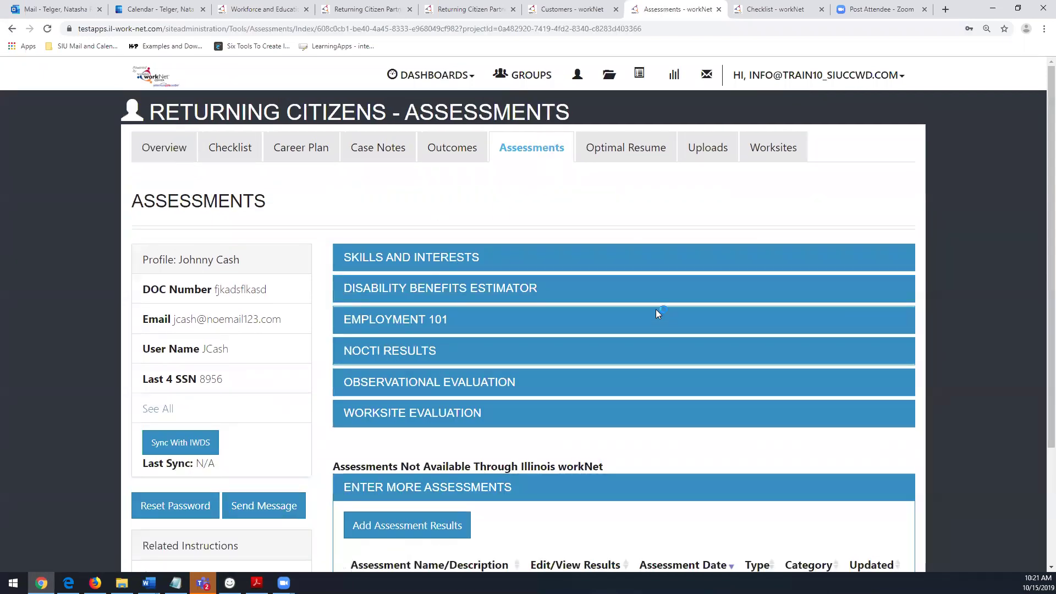
pyautogui.click(396, 160)
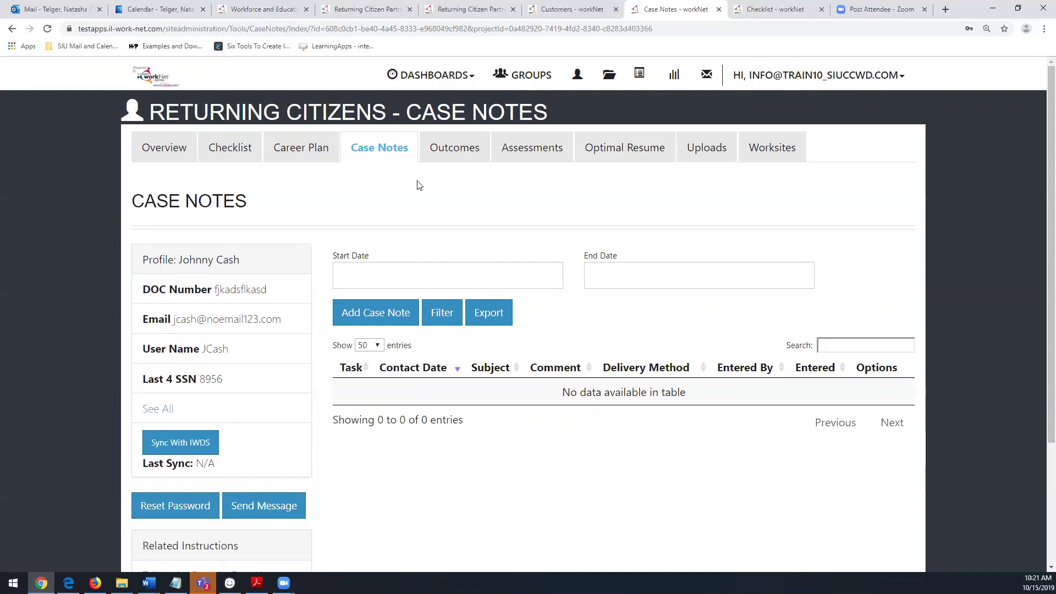
# Open the customer's Outcomes page, and expand and collapse its Employment section.
pyautogui.click(467, 143)
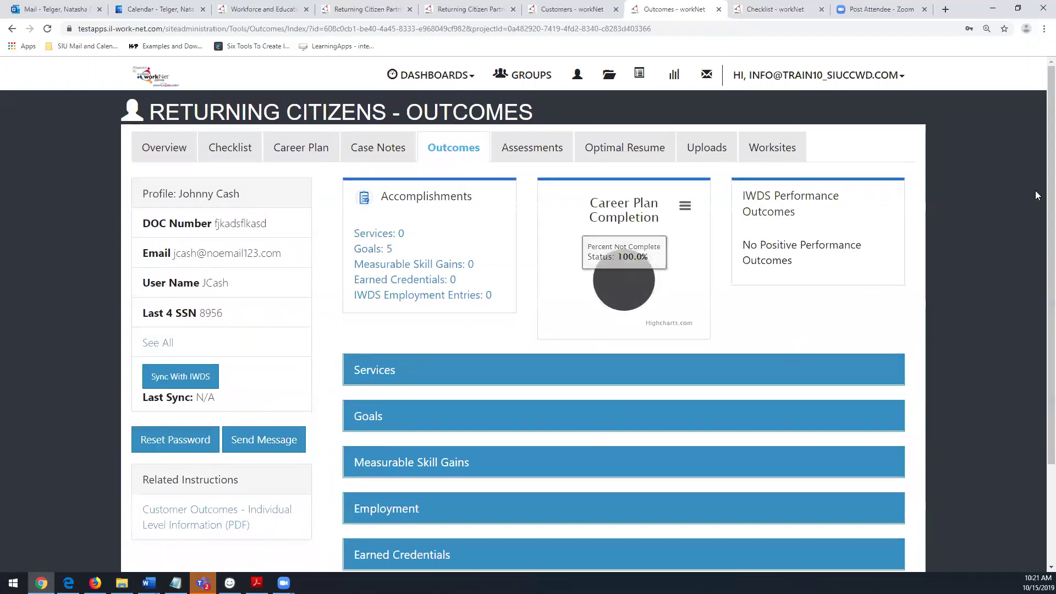
pyautogui.scroll(-2, 1039, 282)
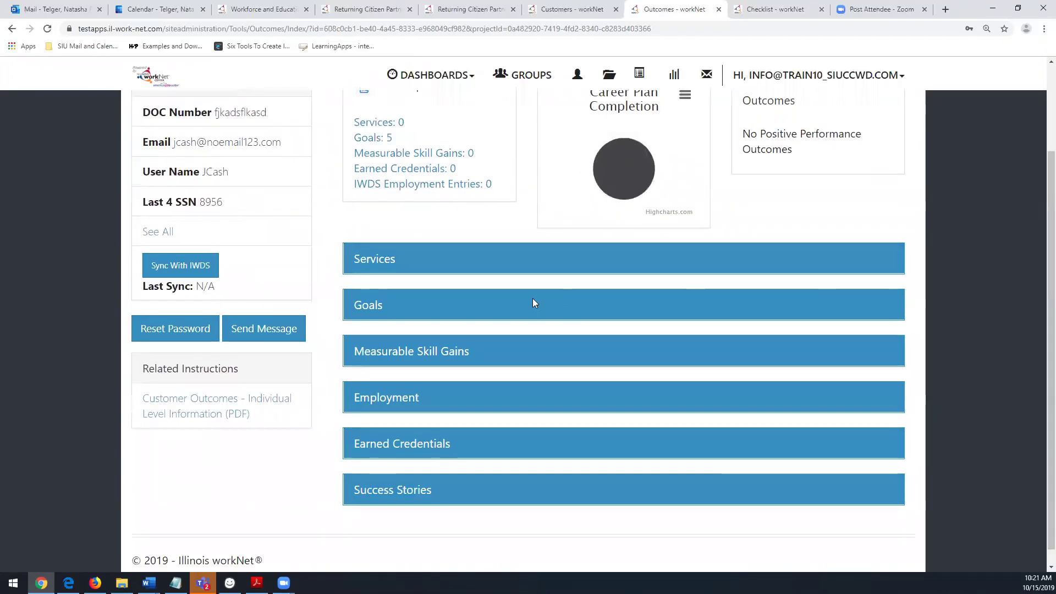
pyautogui.click(390, 405)
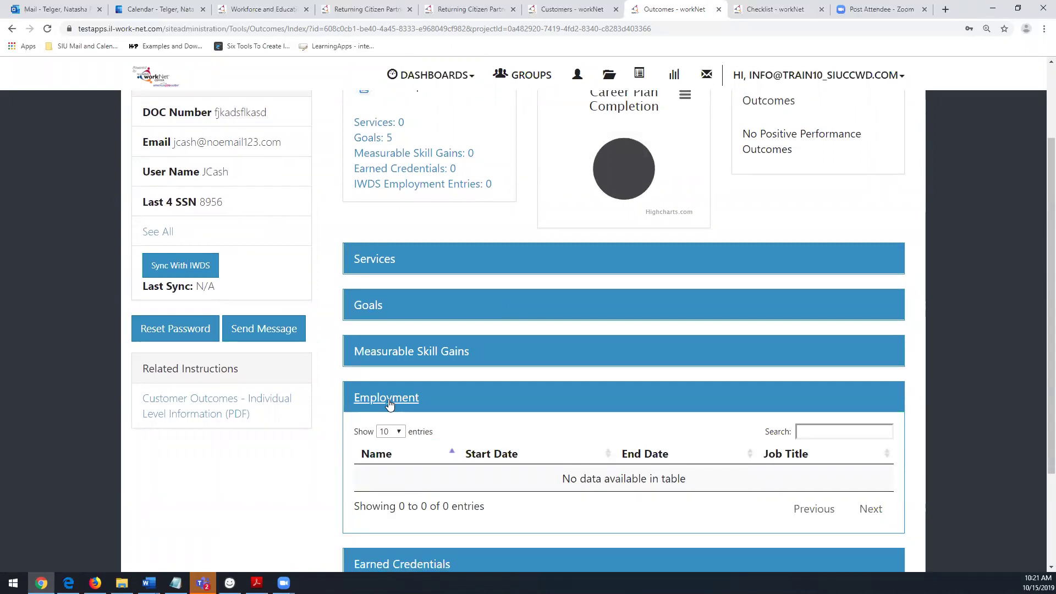
pyautogui.click(389, 404)
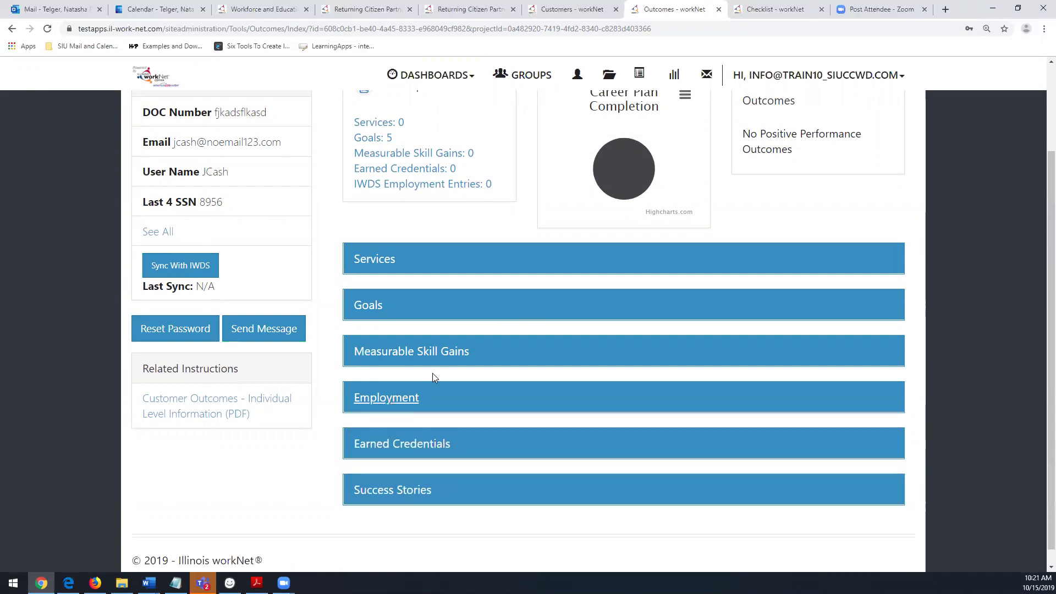
# Expand and collapse the Measurable Skill Gains, Earned Credentials and Services sections of the customer's outcomes.
pyautogui.click(451, 353)
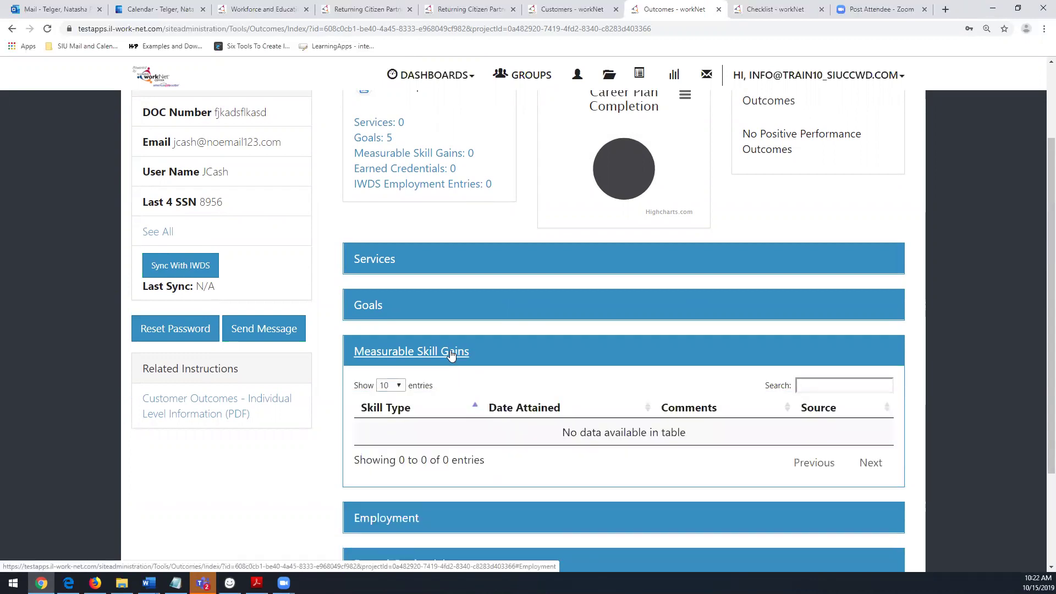
pyautogui.click(451, 353)
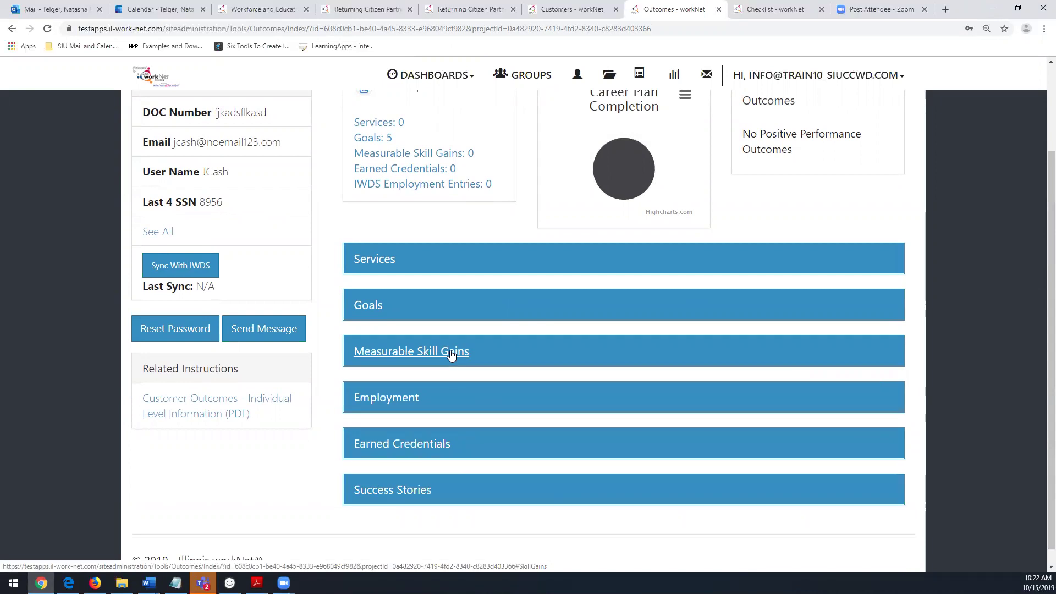
pyautogui.click(400, 449)
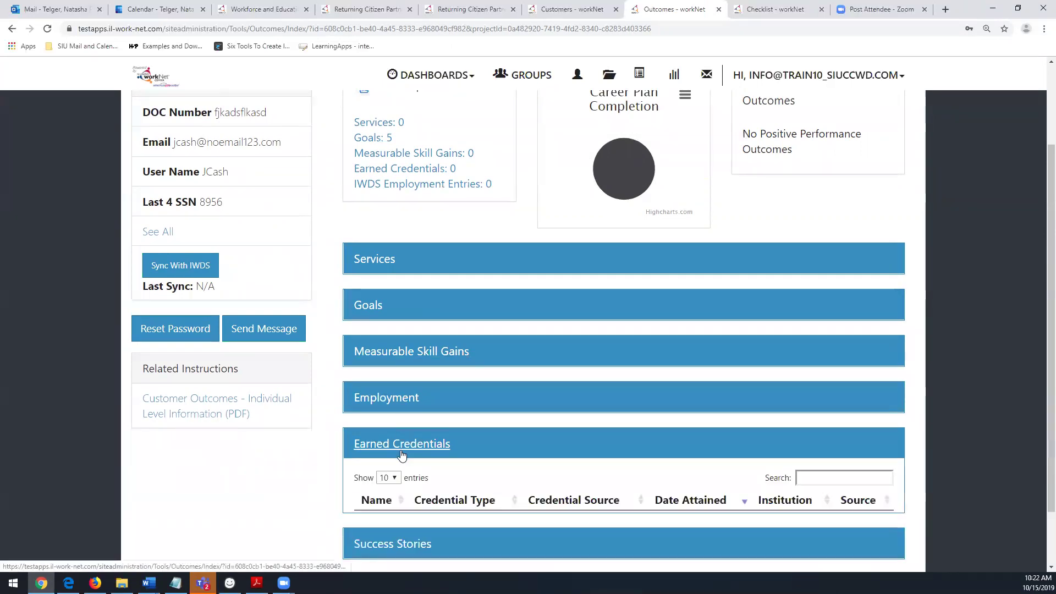
pyautogui.click(401, 450)
pyautogui.click(380, 261)
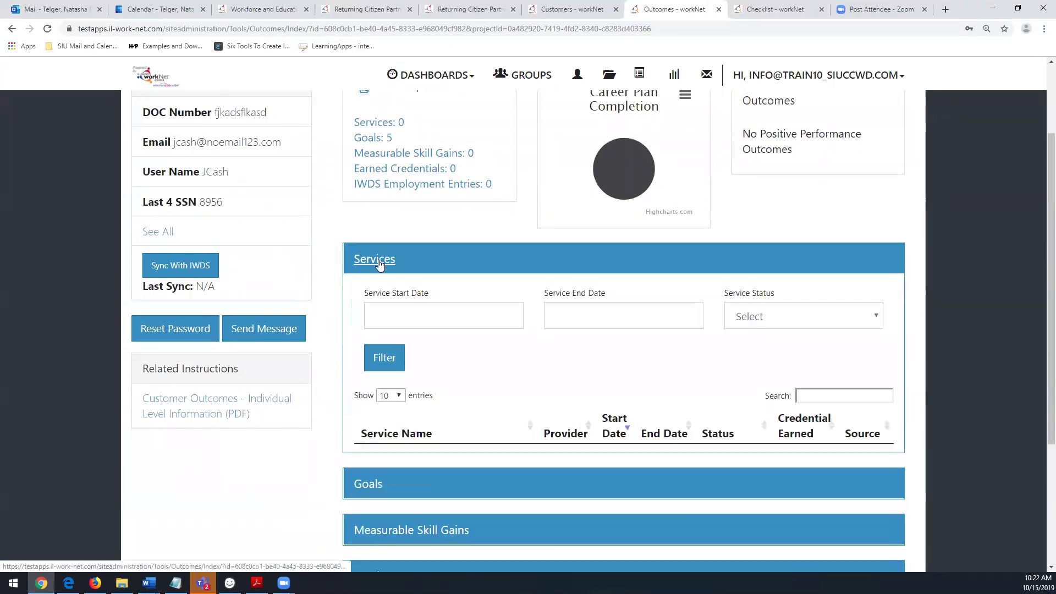
pyautogui.click(380, 263)
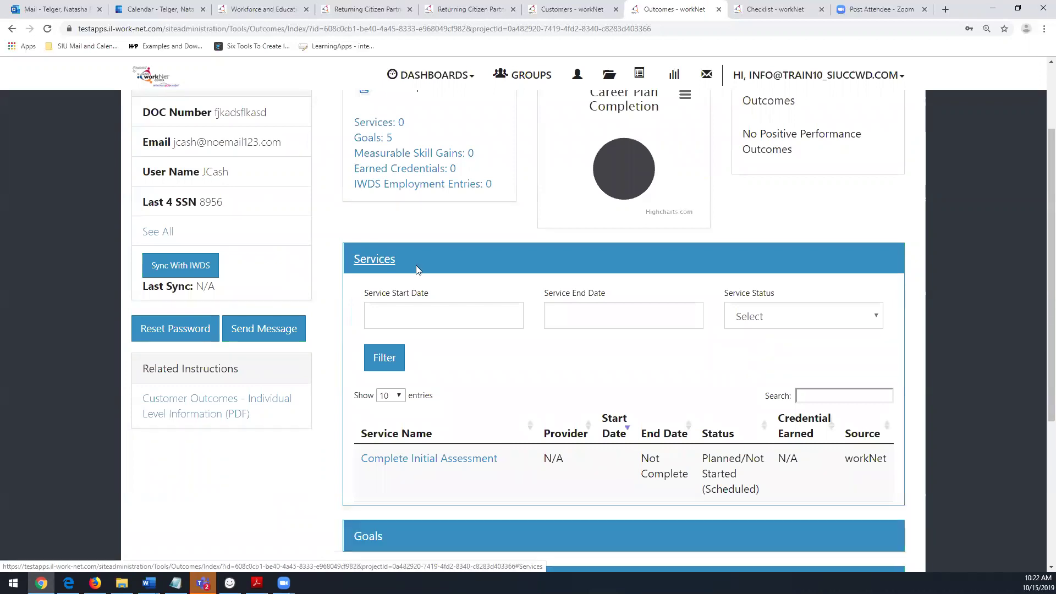
pyautogui.scroll(2, 1038, 411)
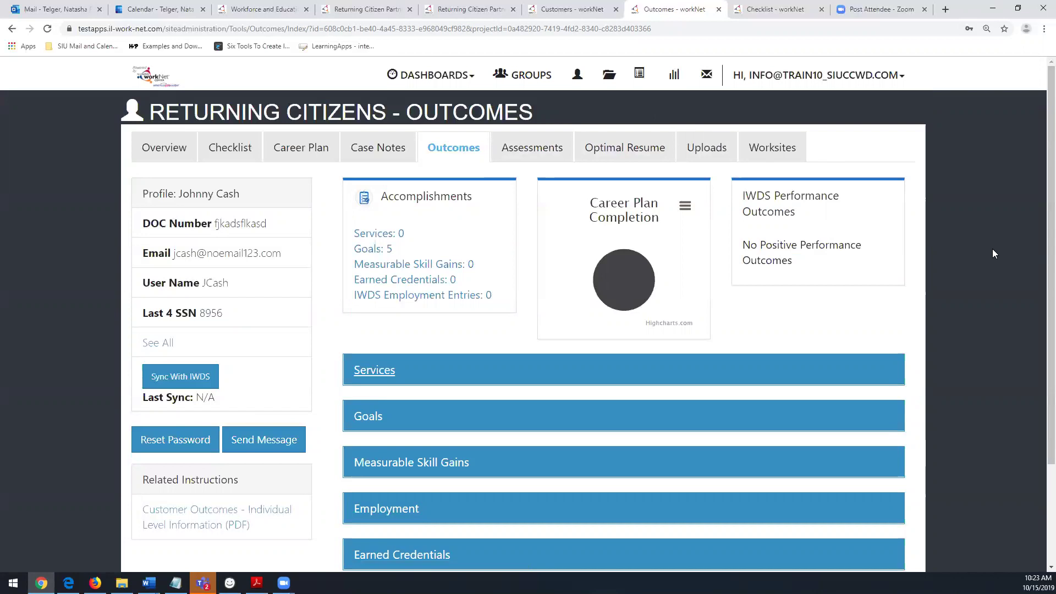
# Open the customer's Case Notes page, view the blank Add Case Note form, and close it without saving.
pyautogui.click(374, 154)
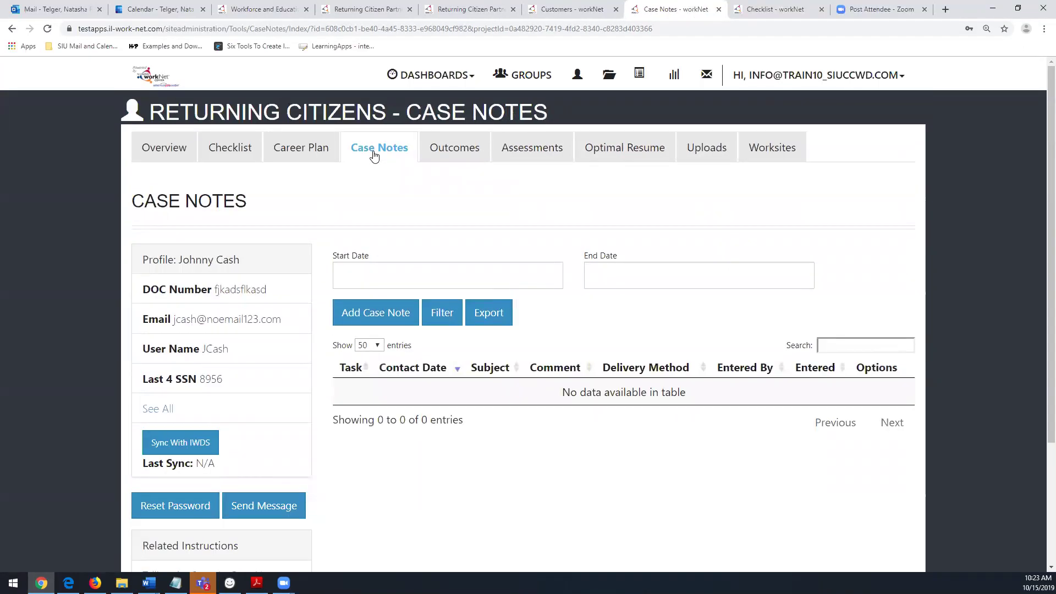
pyautogui.click(391, 314)
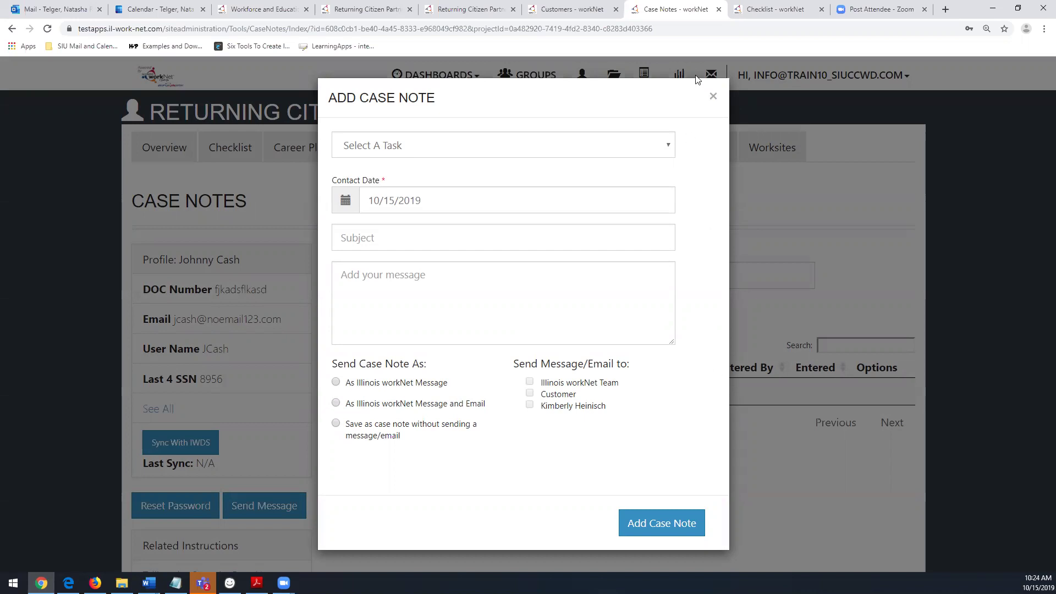
pyautogui.click(713, 97)
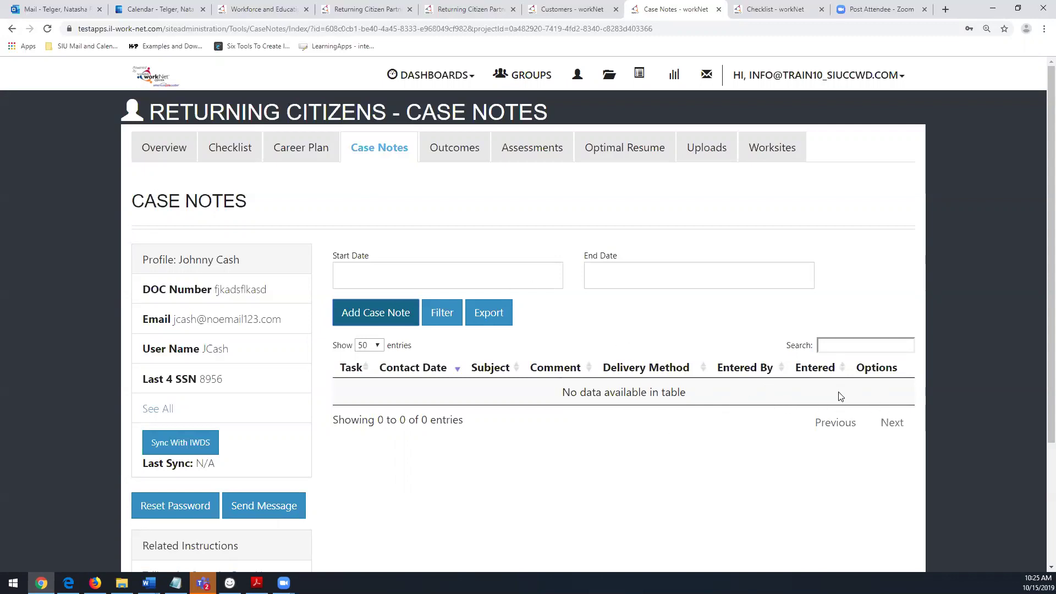
# Return to the customer's Outcomes page, review the full list under Services, and collapse the section.
pyautogui.click(452, 148)
pyautogui.click(374, 371)
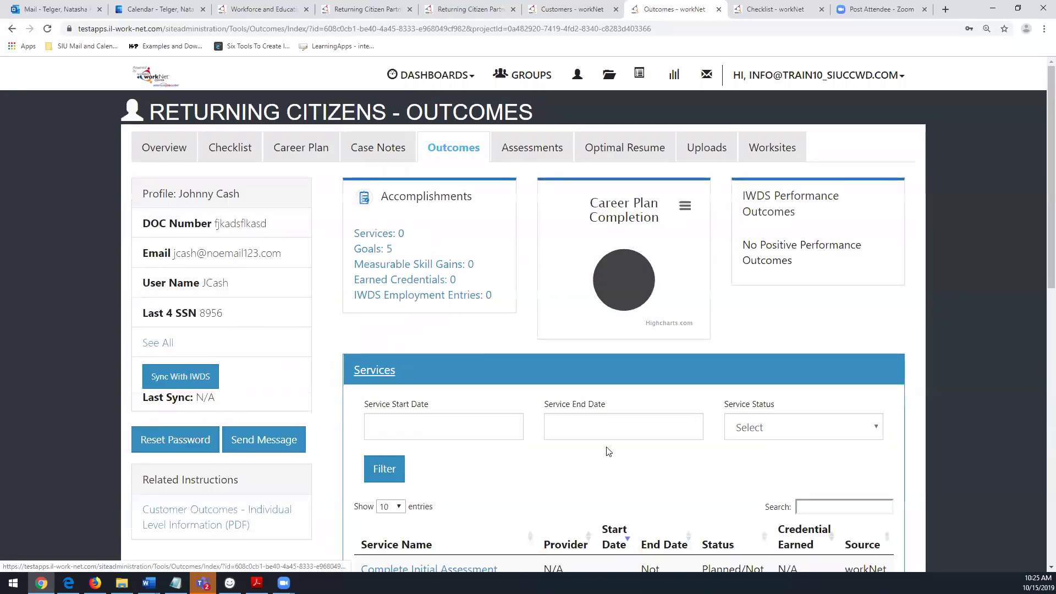
pyautogui.scroll(-4, 1040, 248)
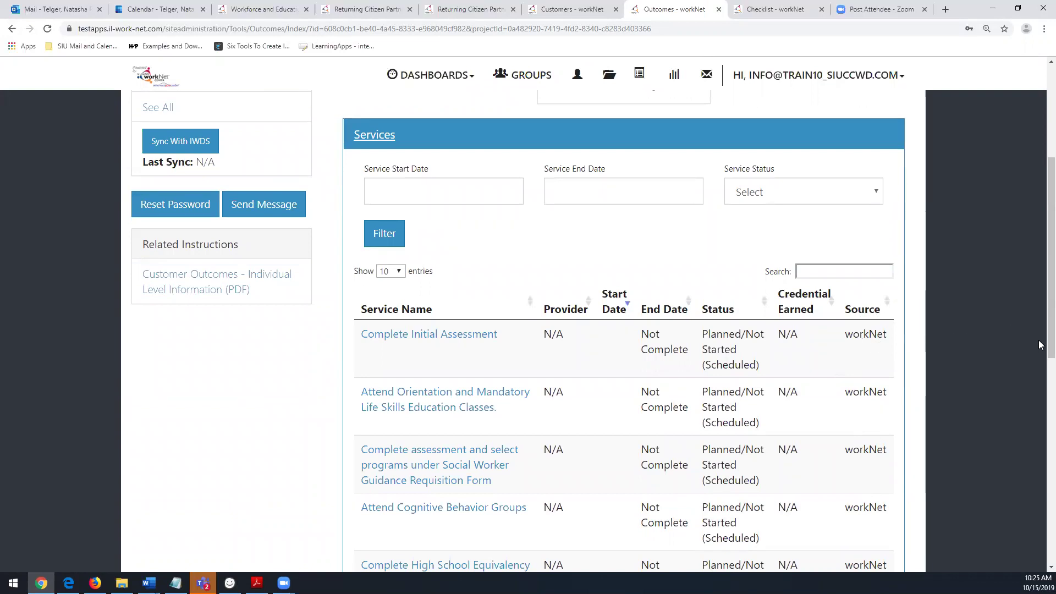
pyautogui.scroll(-4, 1039, 341)
pyautogui.scroll(8, 1038, 341)
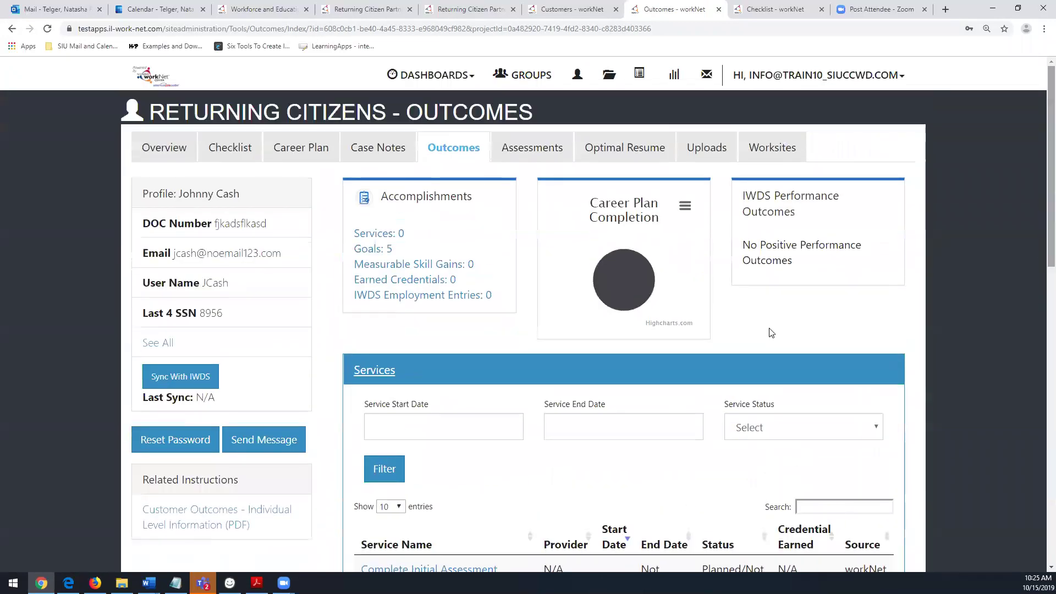
pyautogui.click(380, 370)
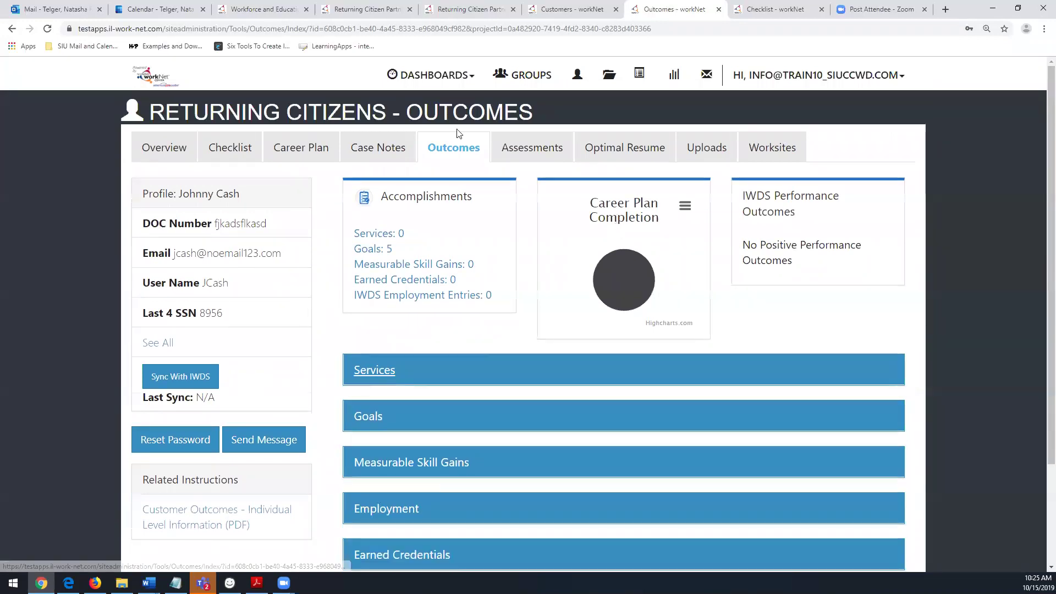
# Go back to the customer's Case Notes page and look over it, including the related instructions.
pyautogui.click(380, 152)
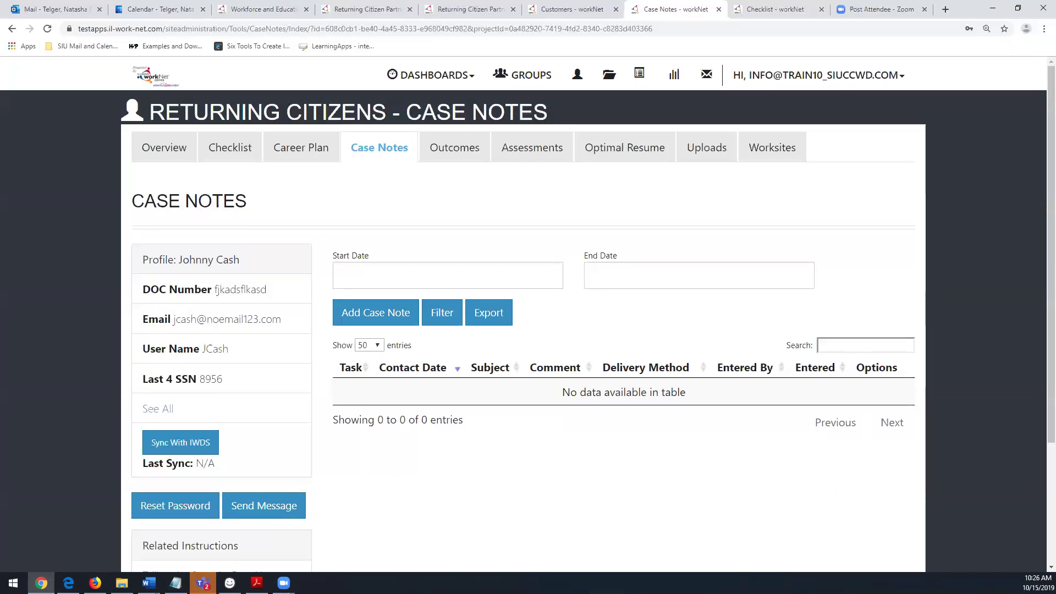
pyautogui.scroll(-3, 1038, 172)
pyautogui.scroll(3, 1040, 302)
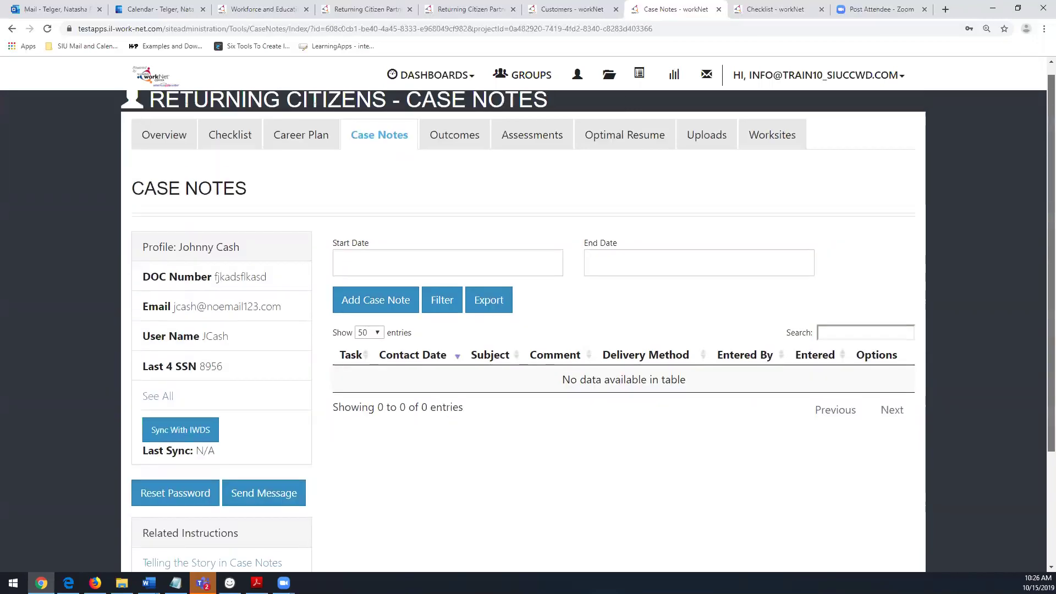
pyautogui.scroll(1, 588, 317)
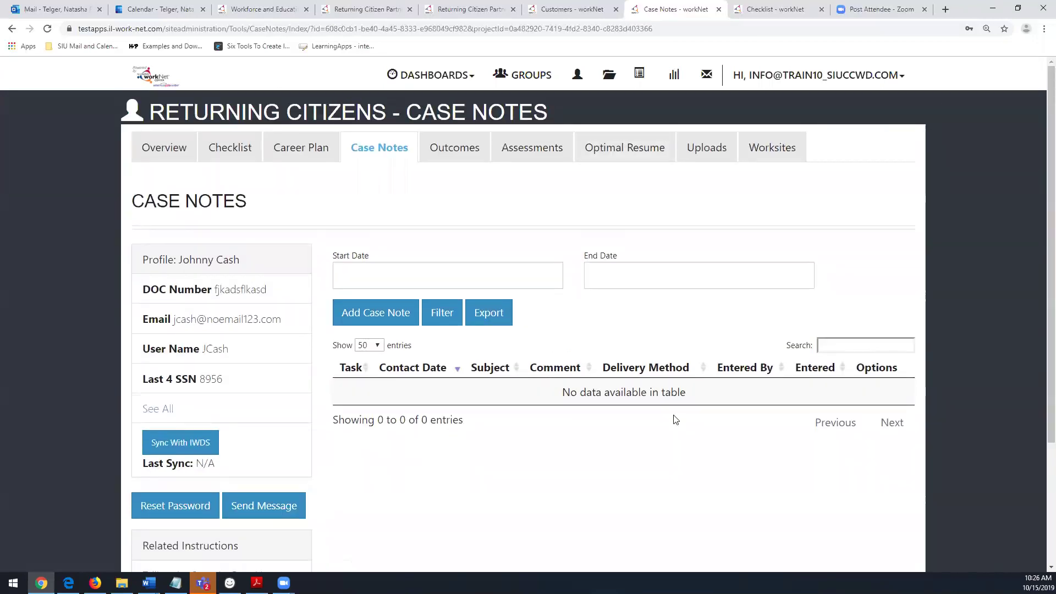